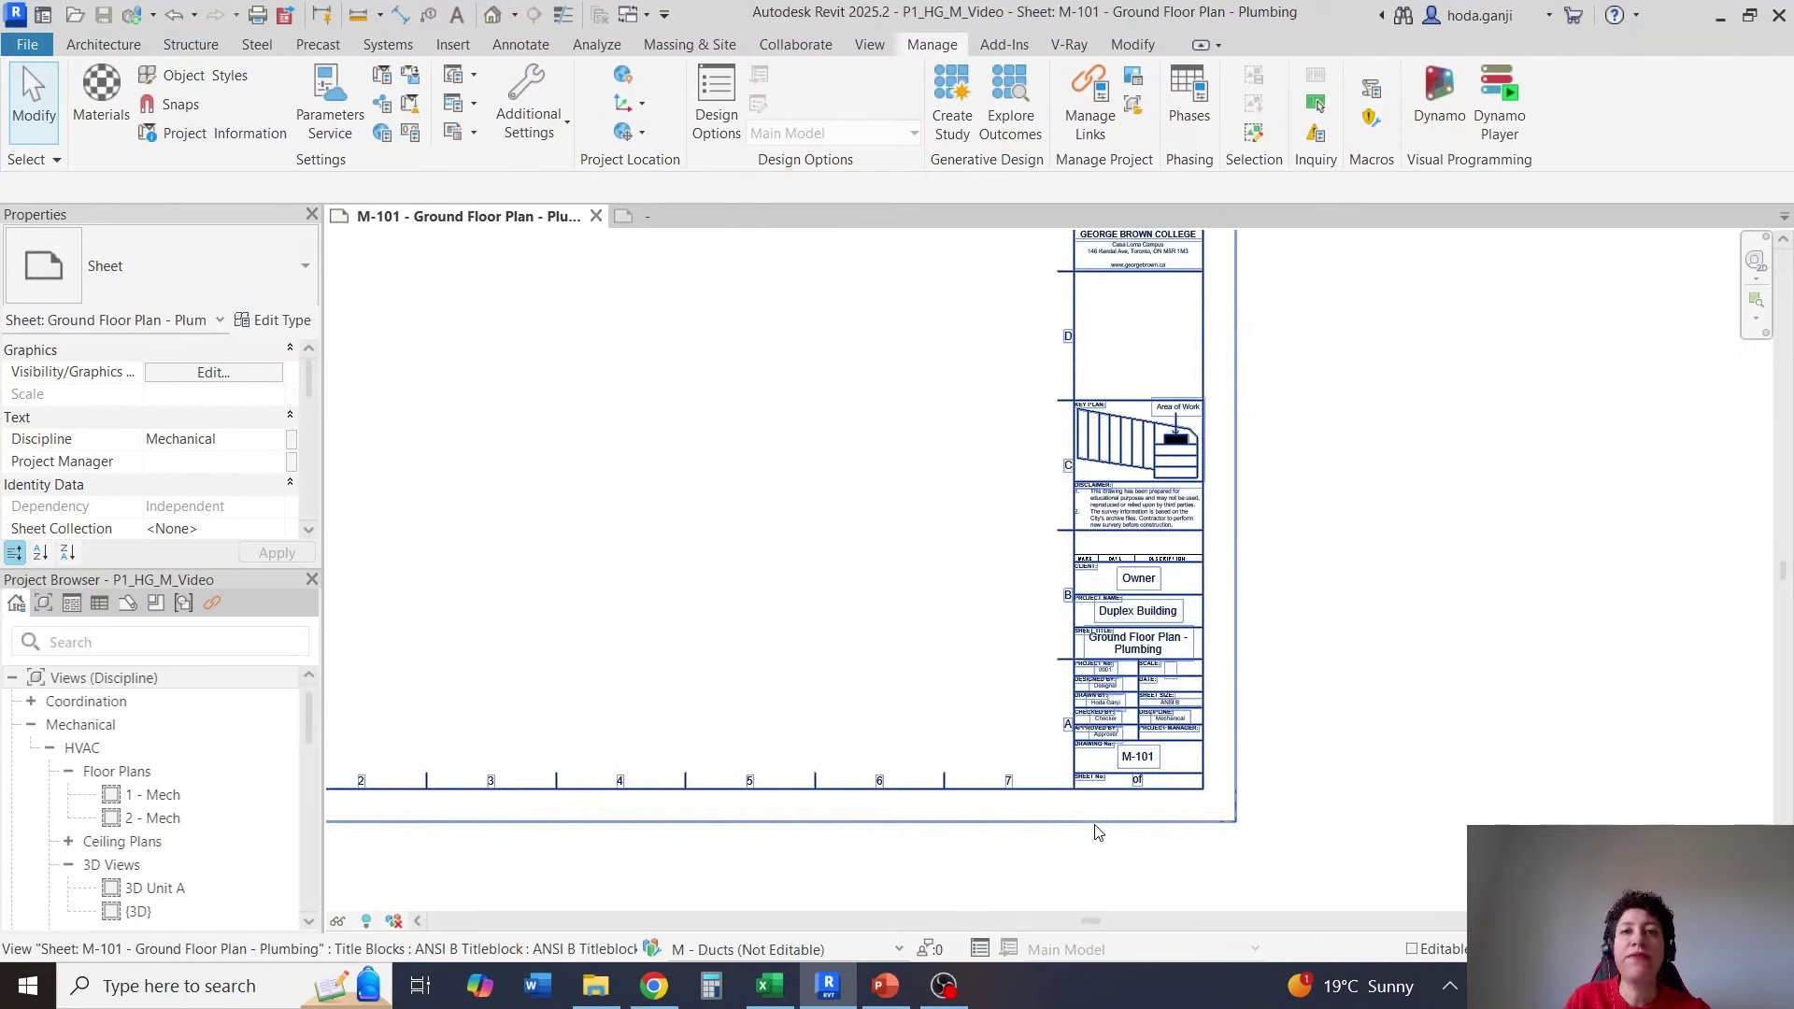
scroll(1186, 801, "down", 2)
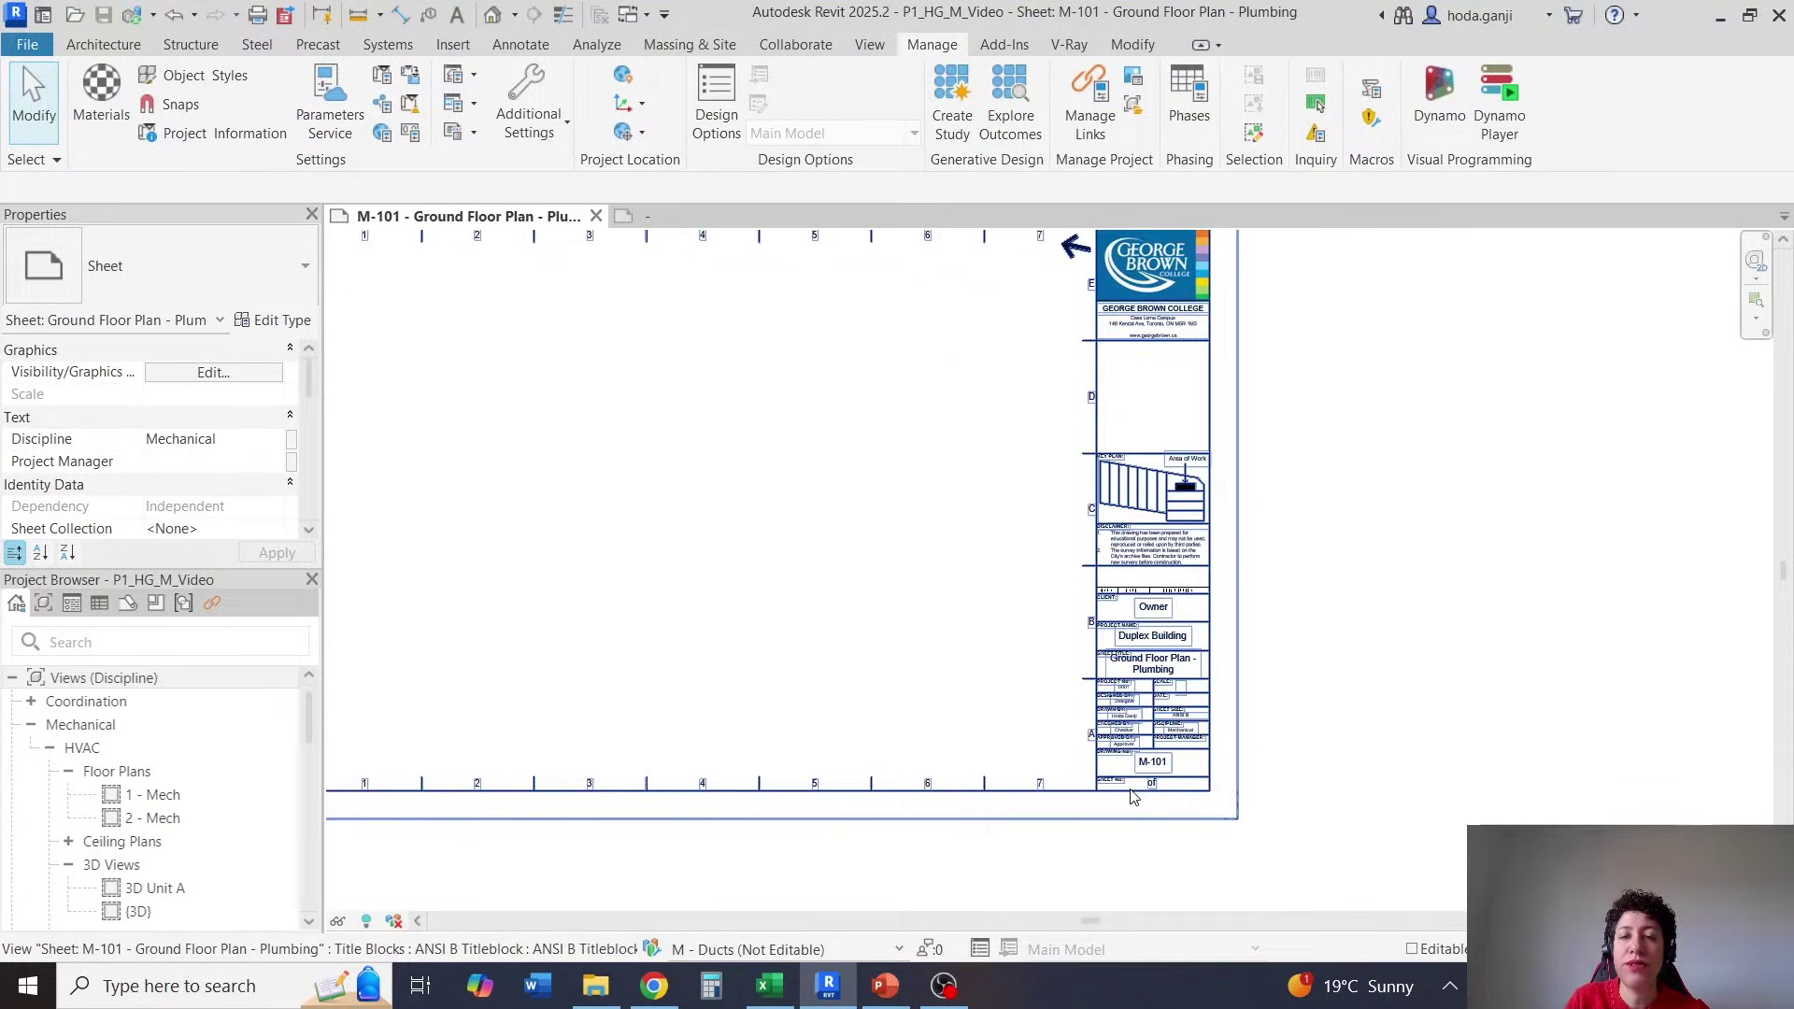
Zoom to the Sheet No area of the M-101 title block and open the ANSI B Titleblock family.
scroll(1134, 796, "down", 1)
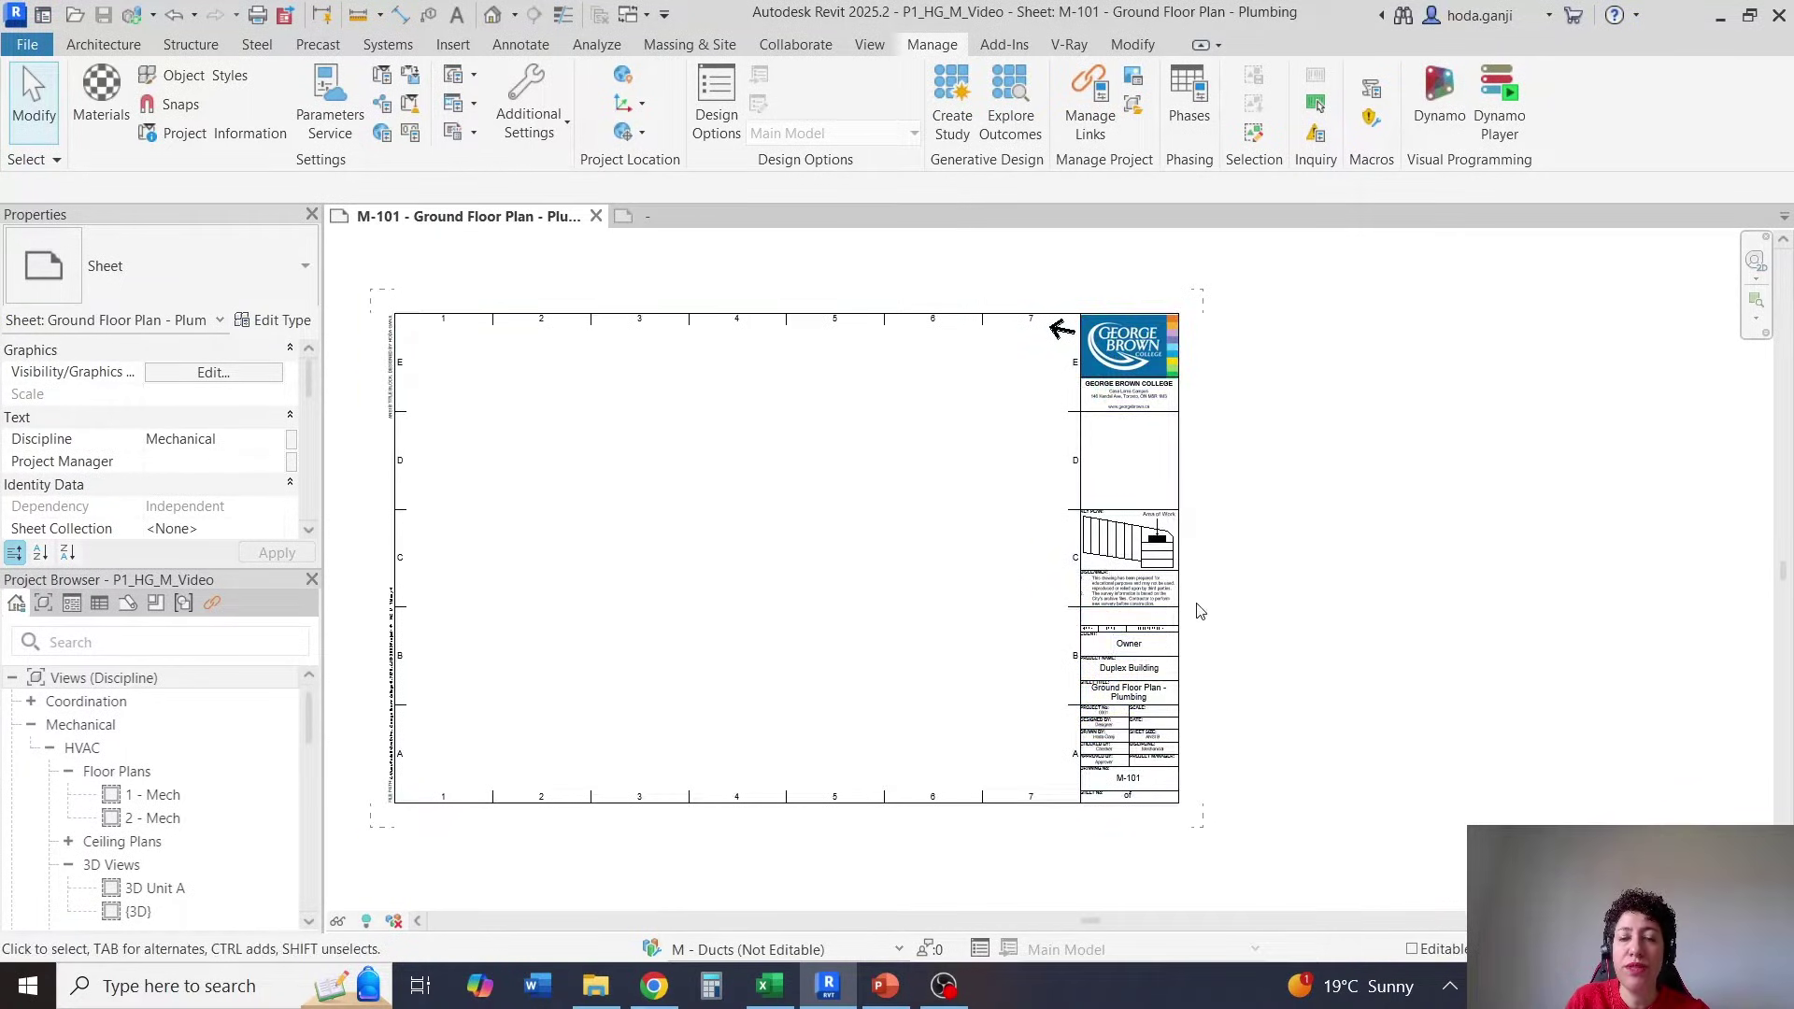
scroll(1201, 696, "up", 3)
middle_click_drag(1070, 451, 1086, 359)
scroll(1082, 883, "up", 3)
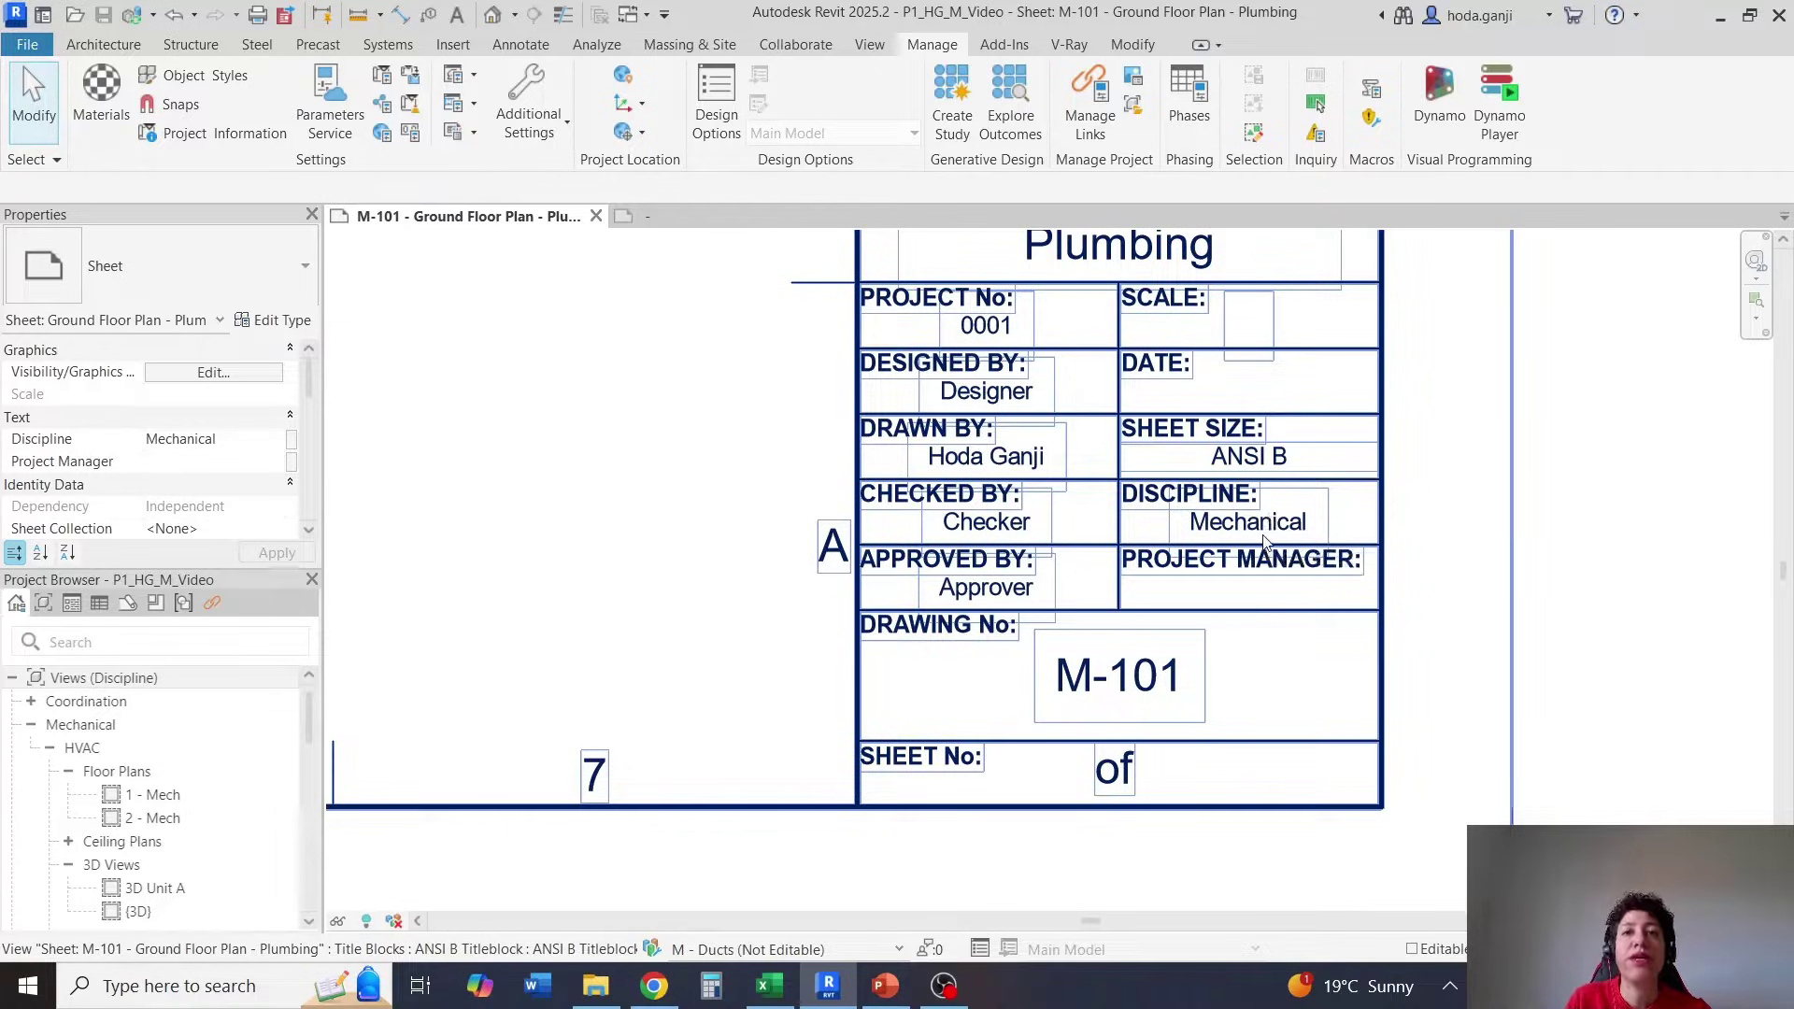
scroll(1247, 561, "down", 1)
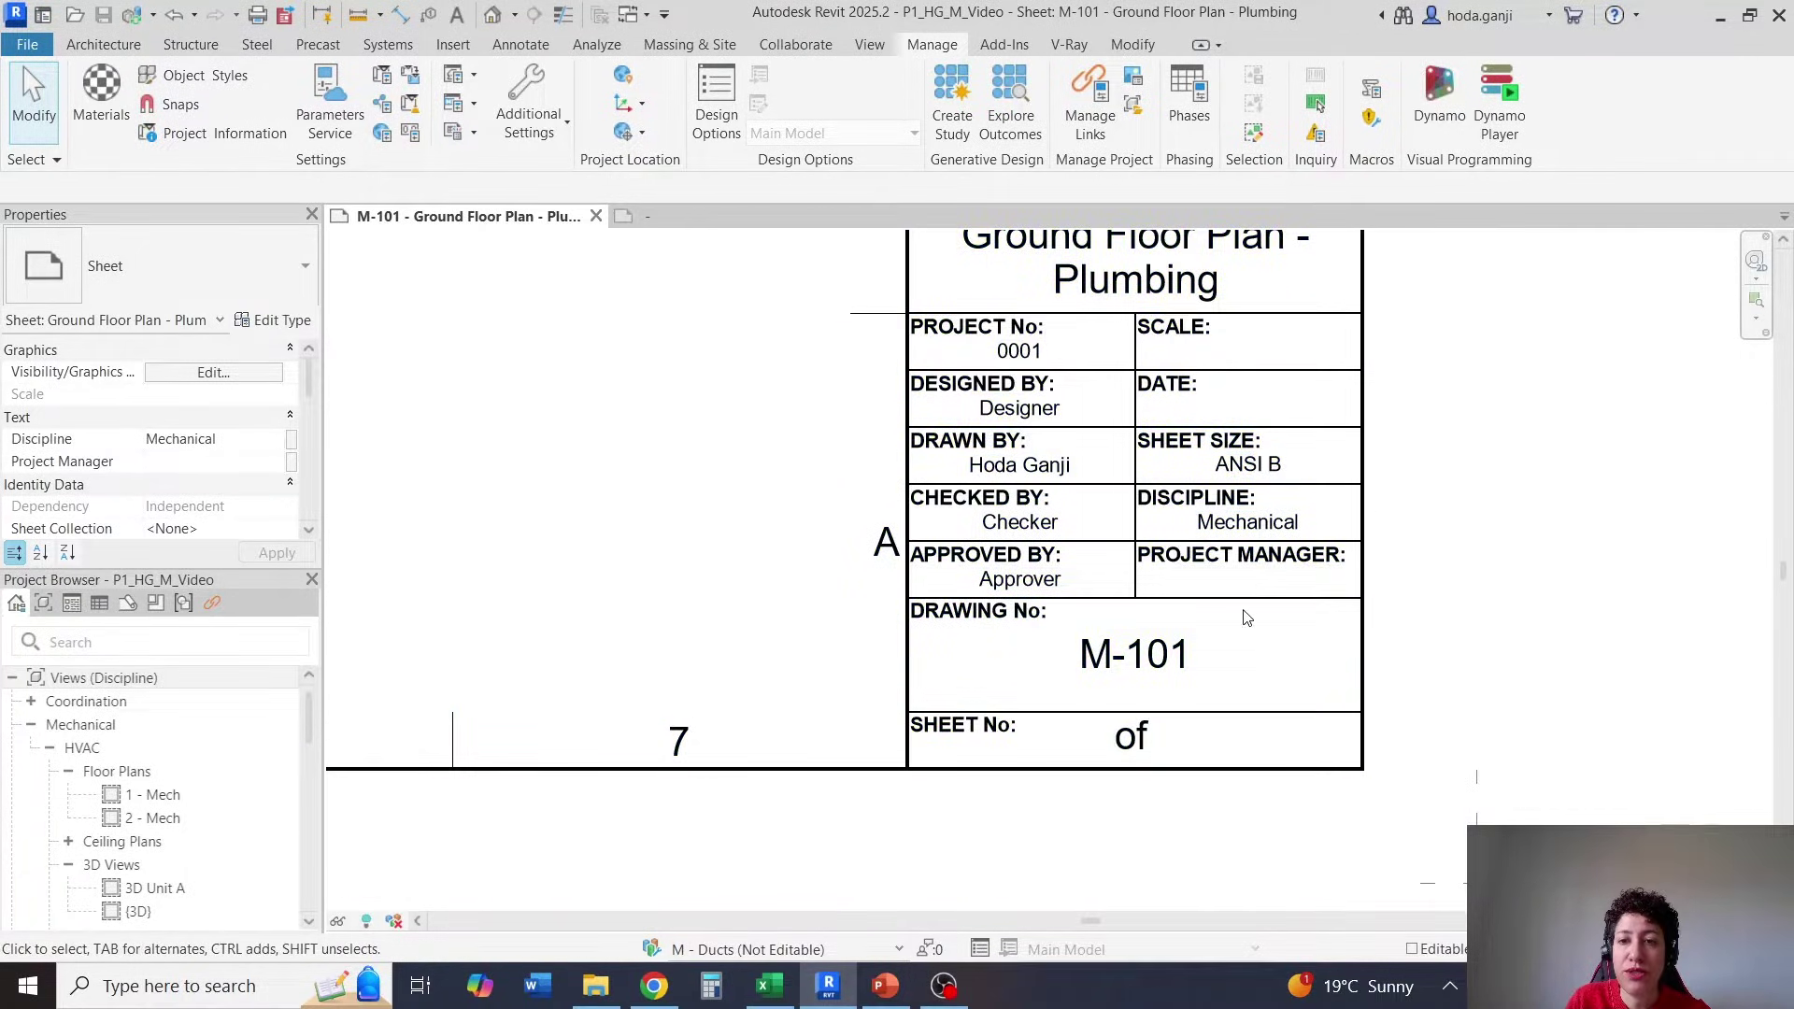
double_click(1245, 562)
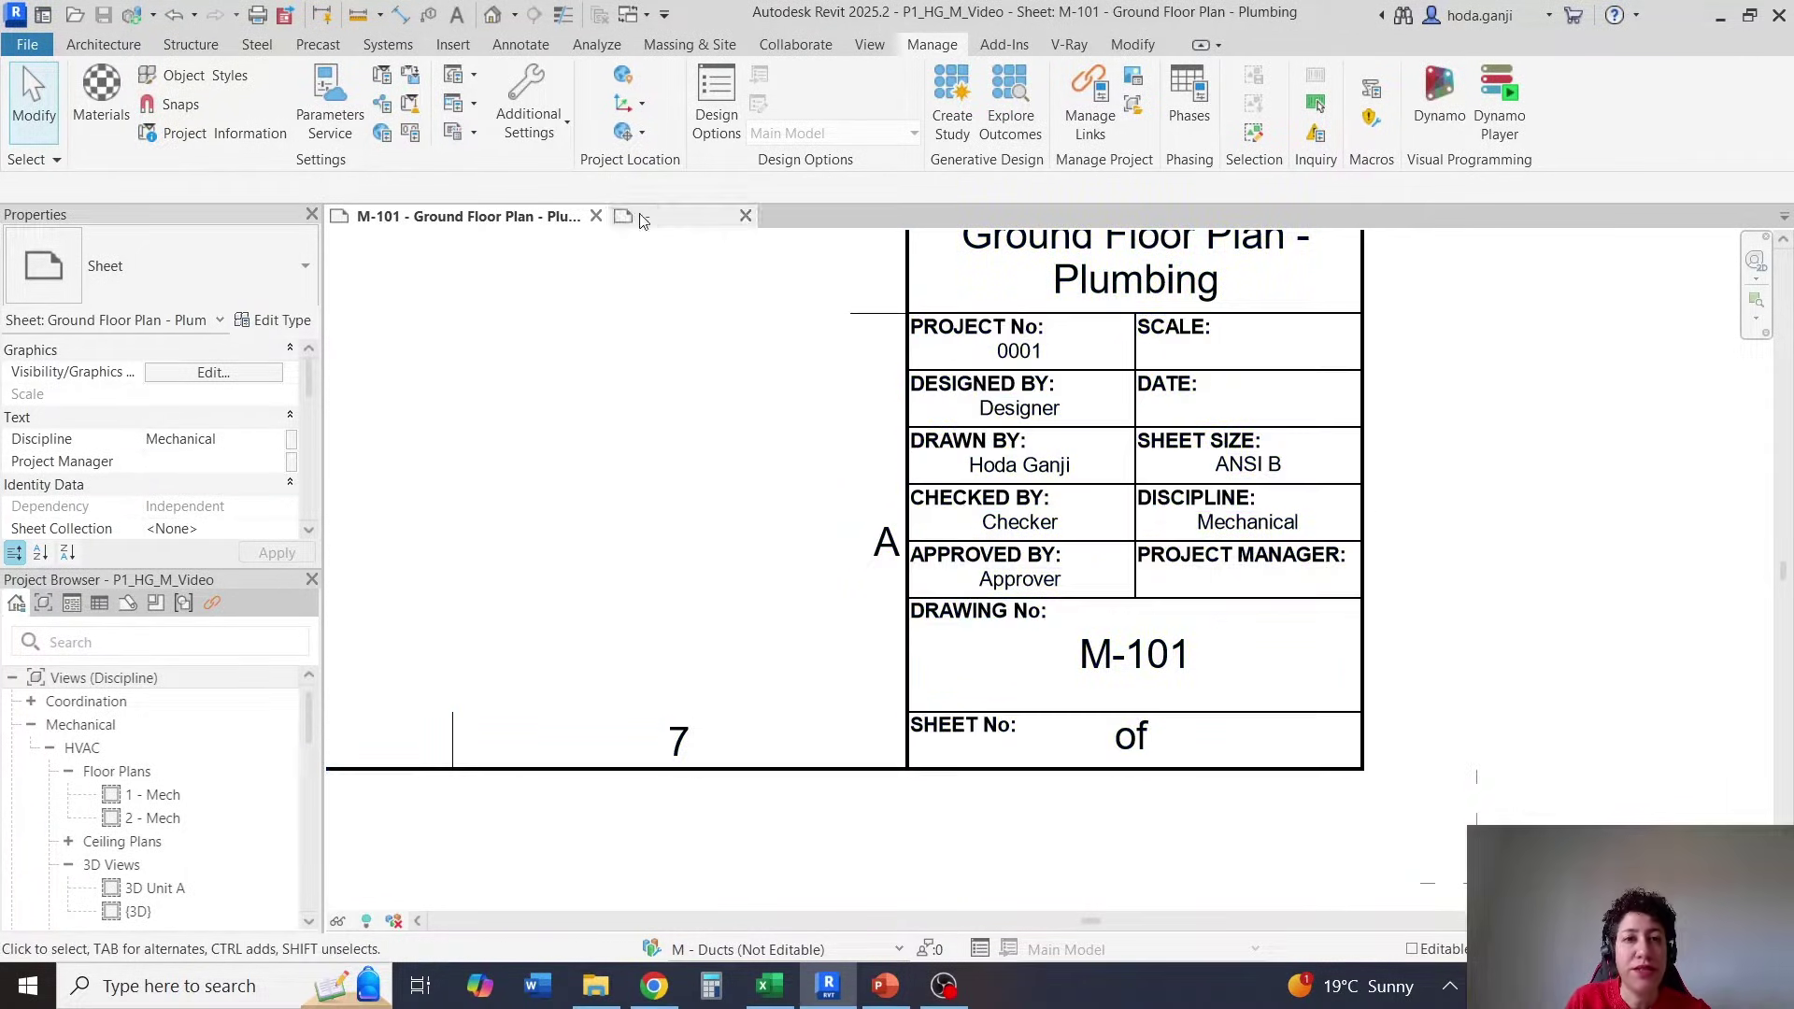
Check the Project Manager label and Manage > Shared Parameters, then return to sheet M-101.
left_click(1158, 419)
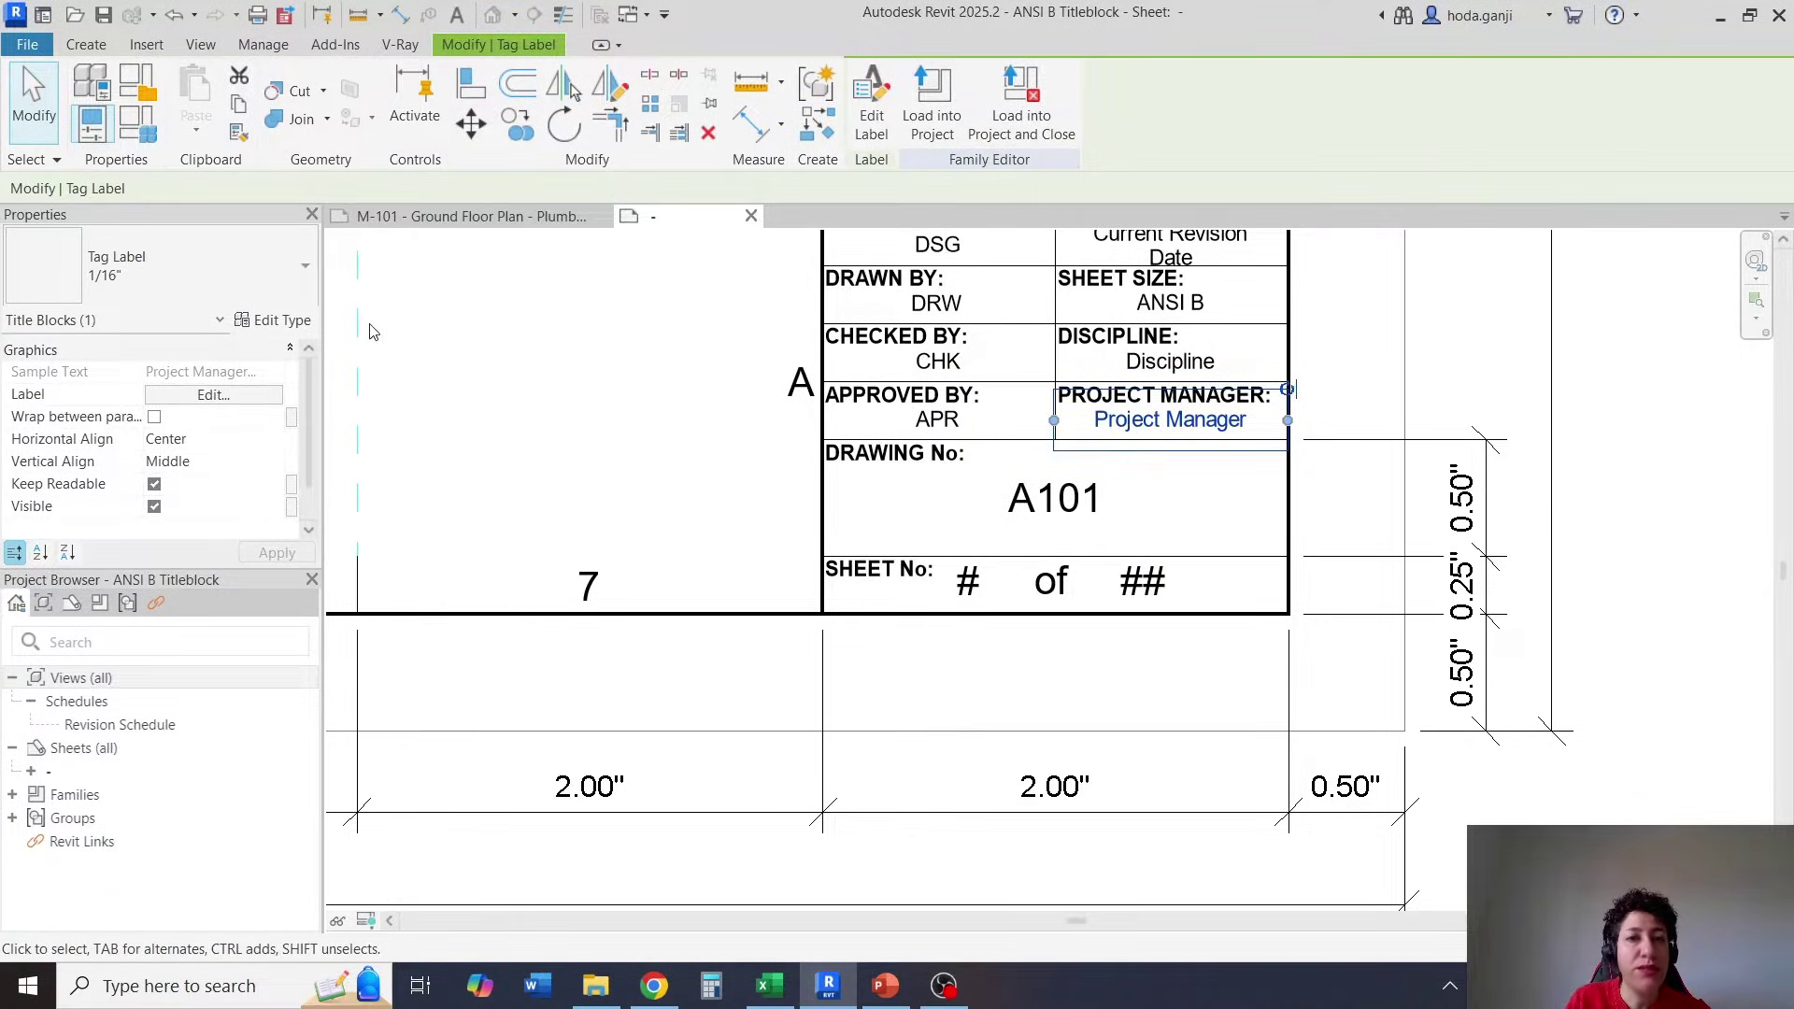
left_click(1327, 388)
left_click(263, 44)
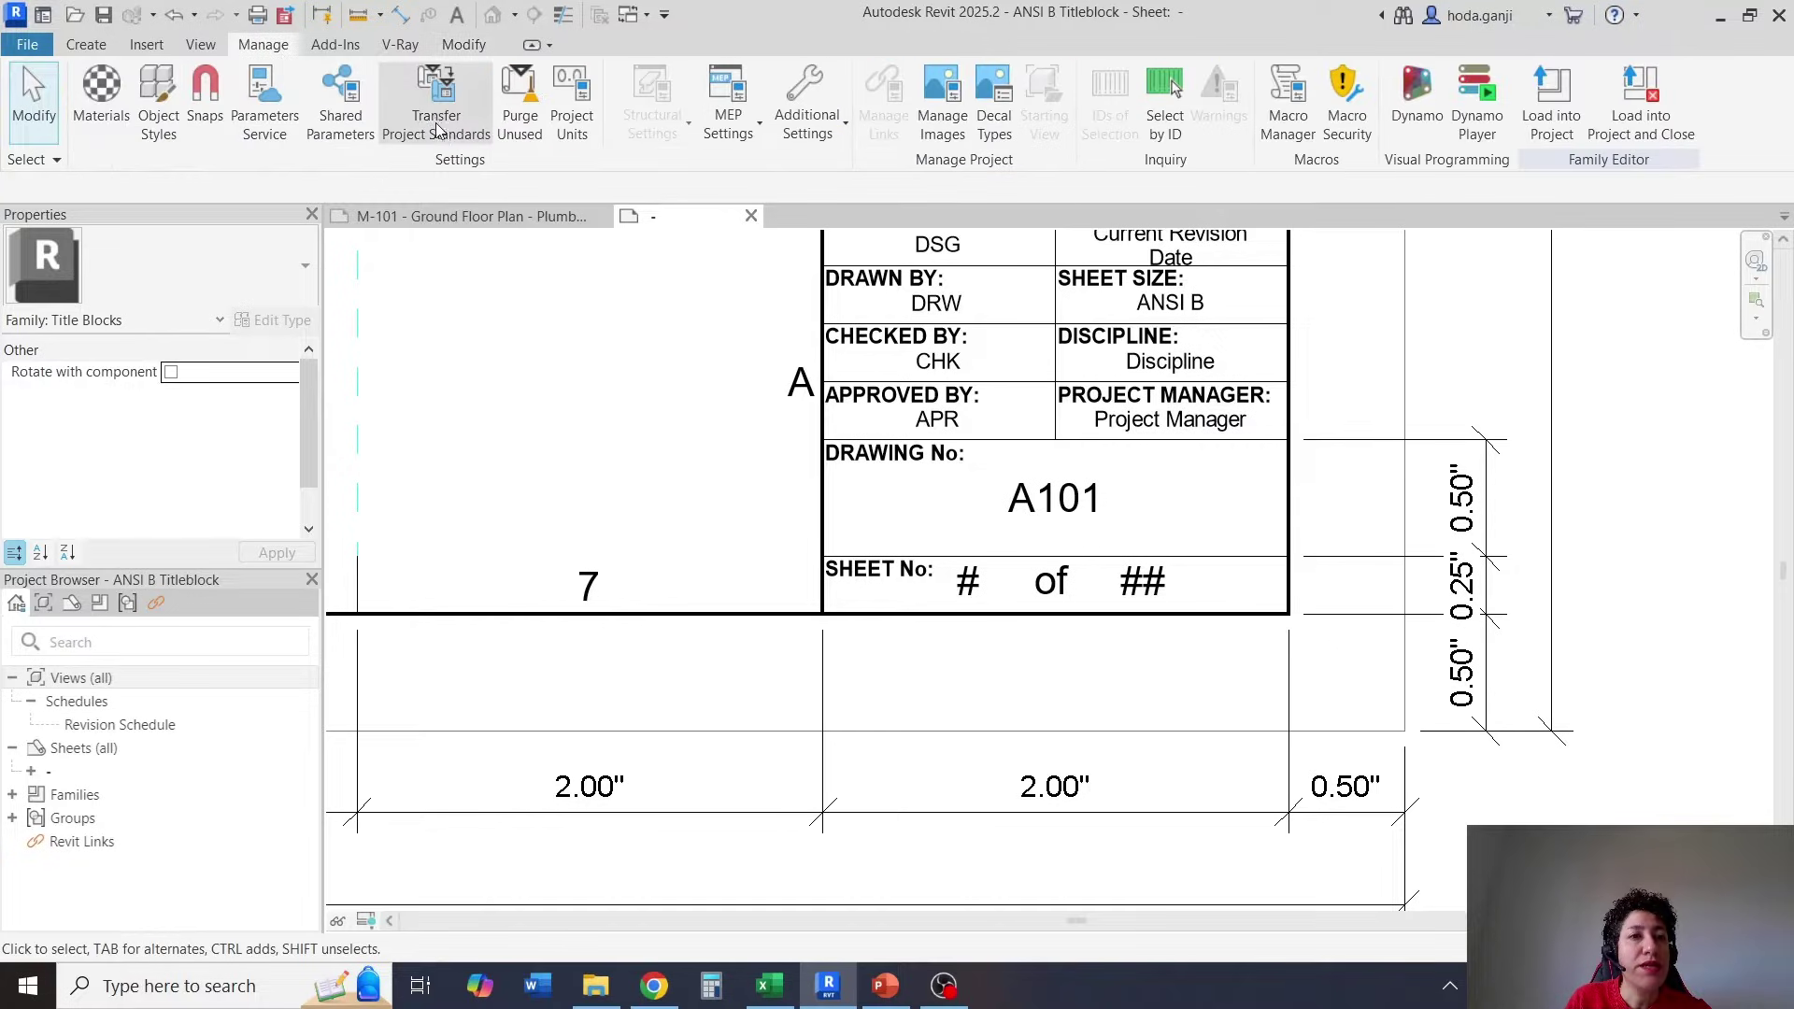
left_click(342, 107)
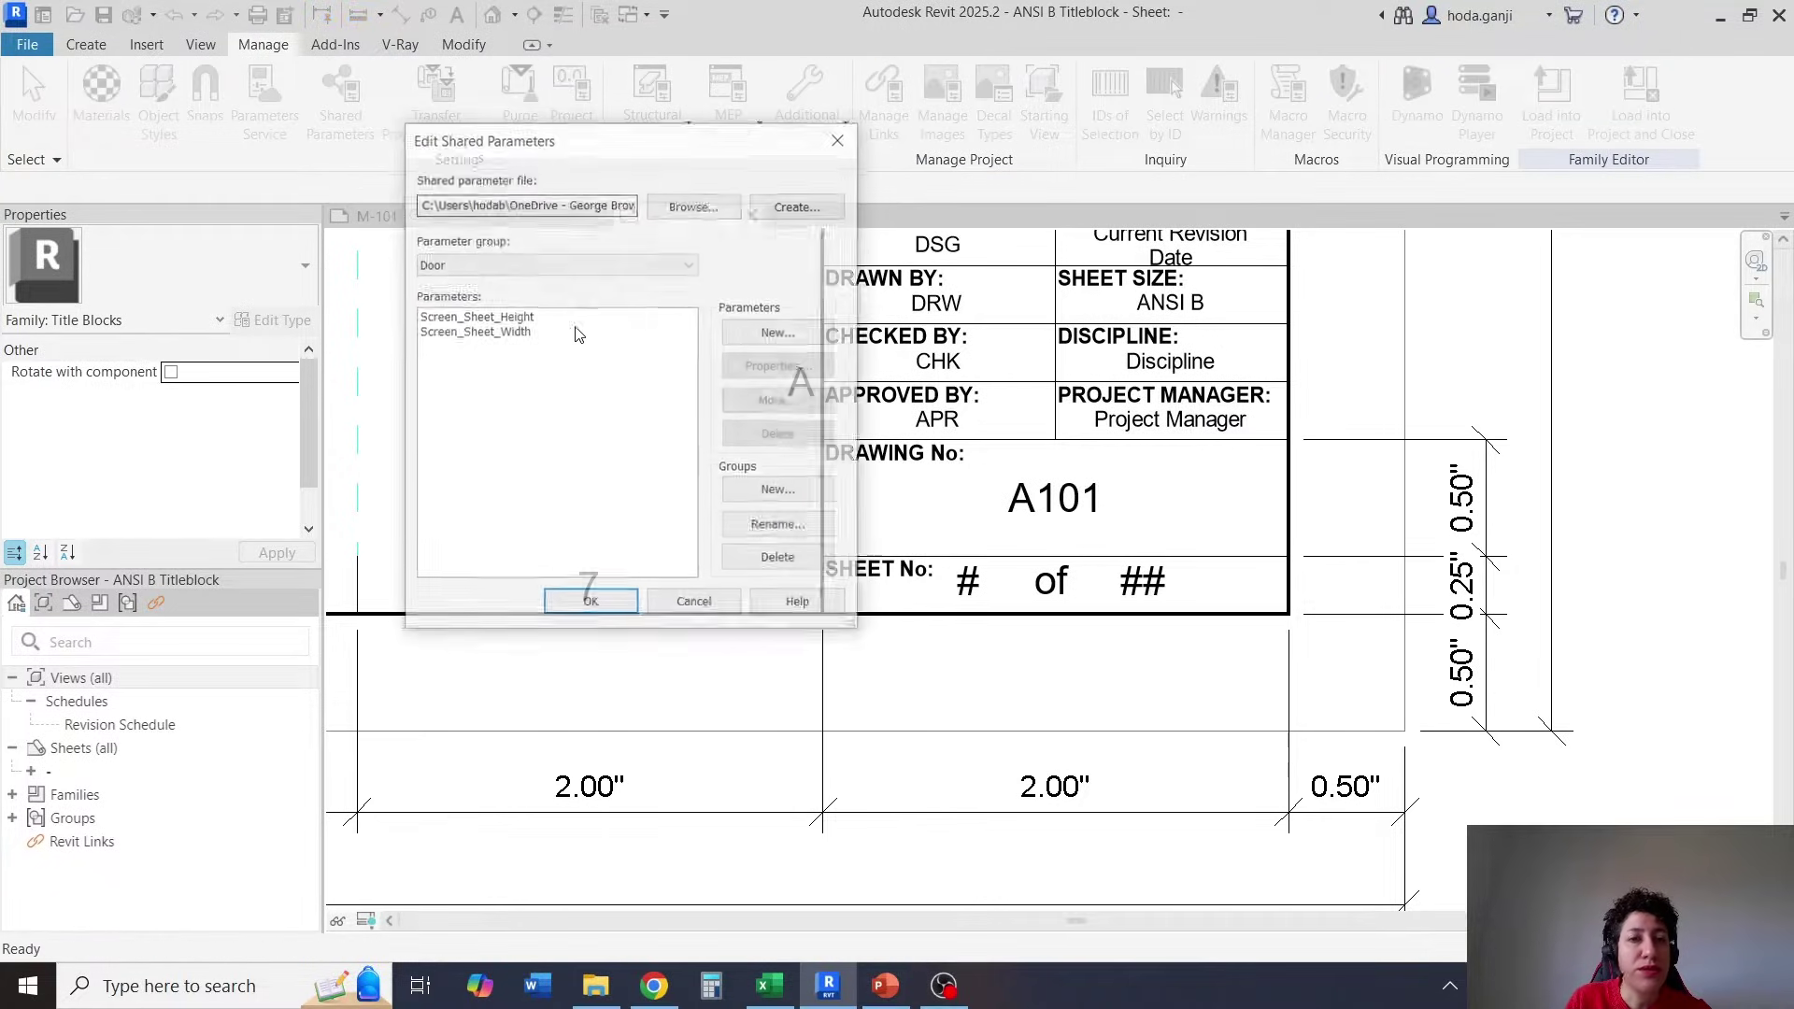
key("Escape")
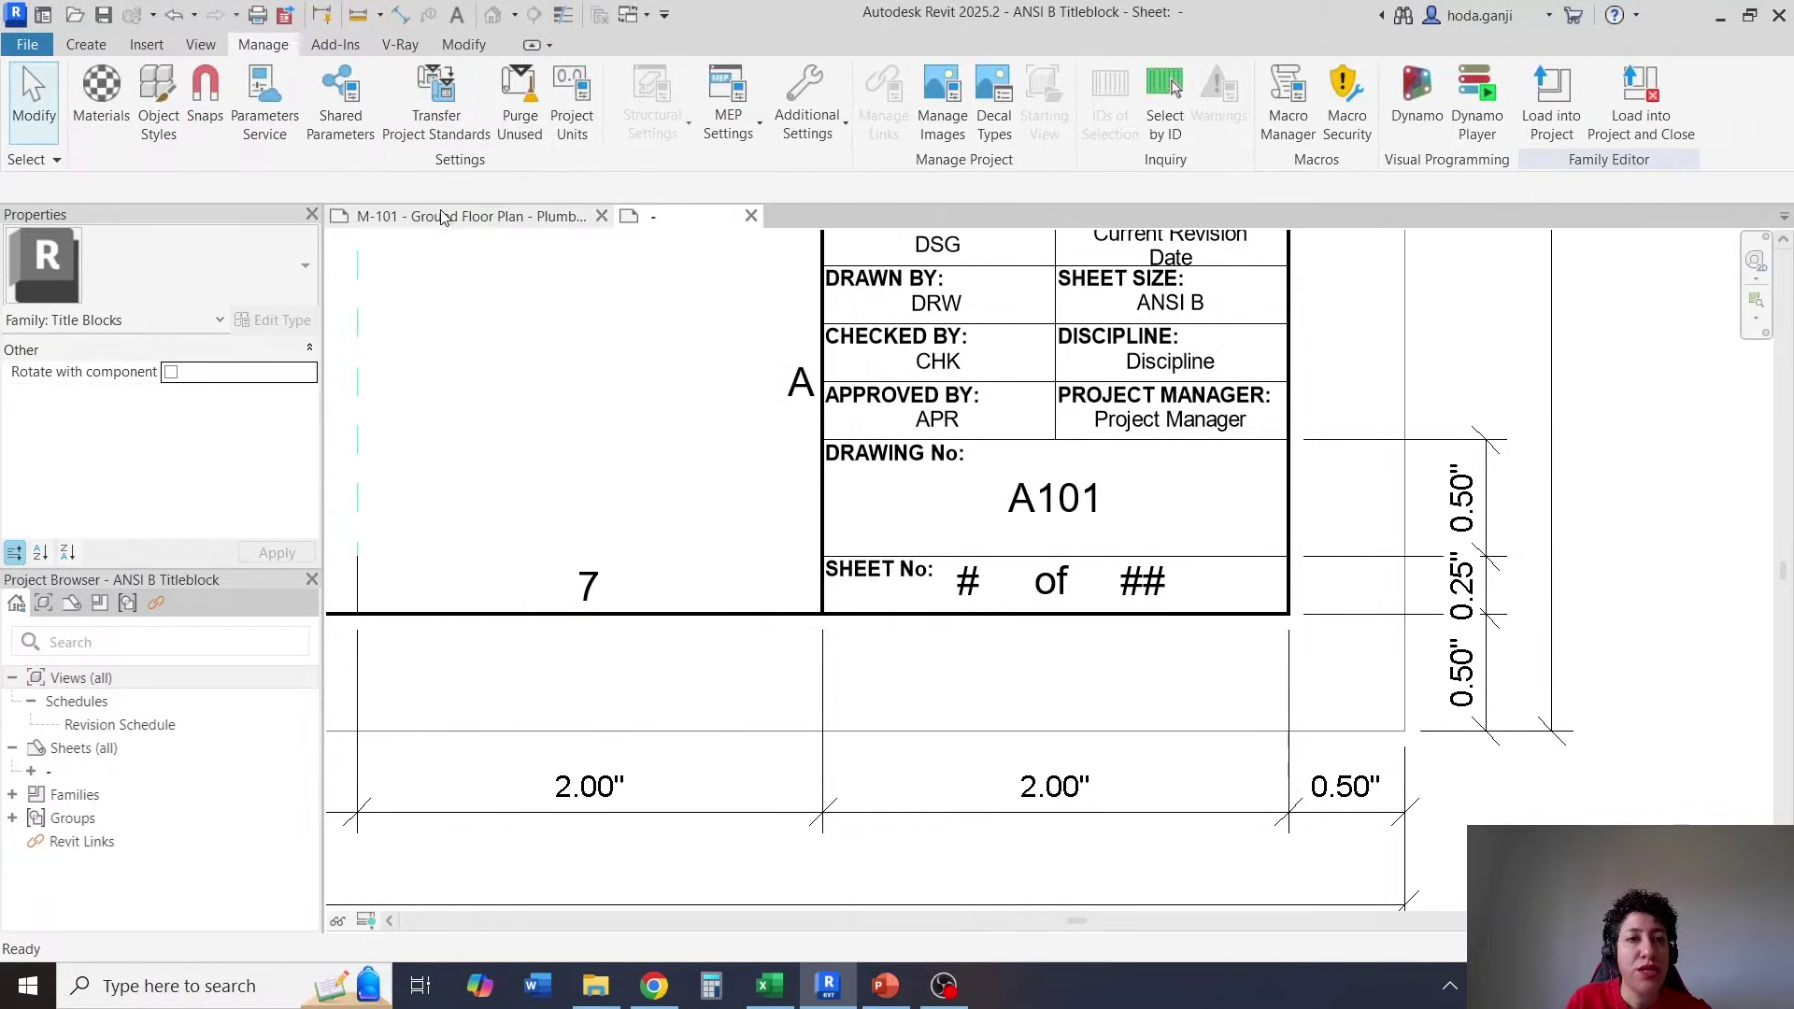
left_click(442, 217)
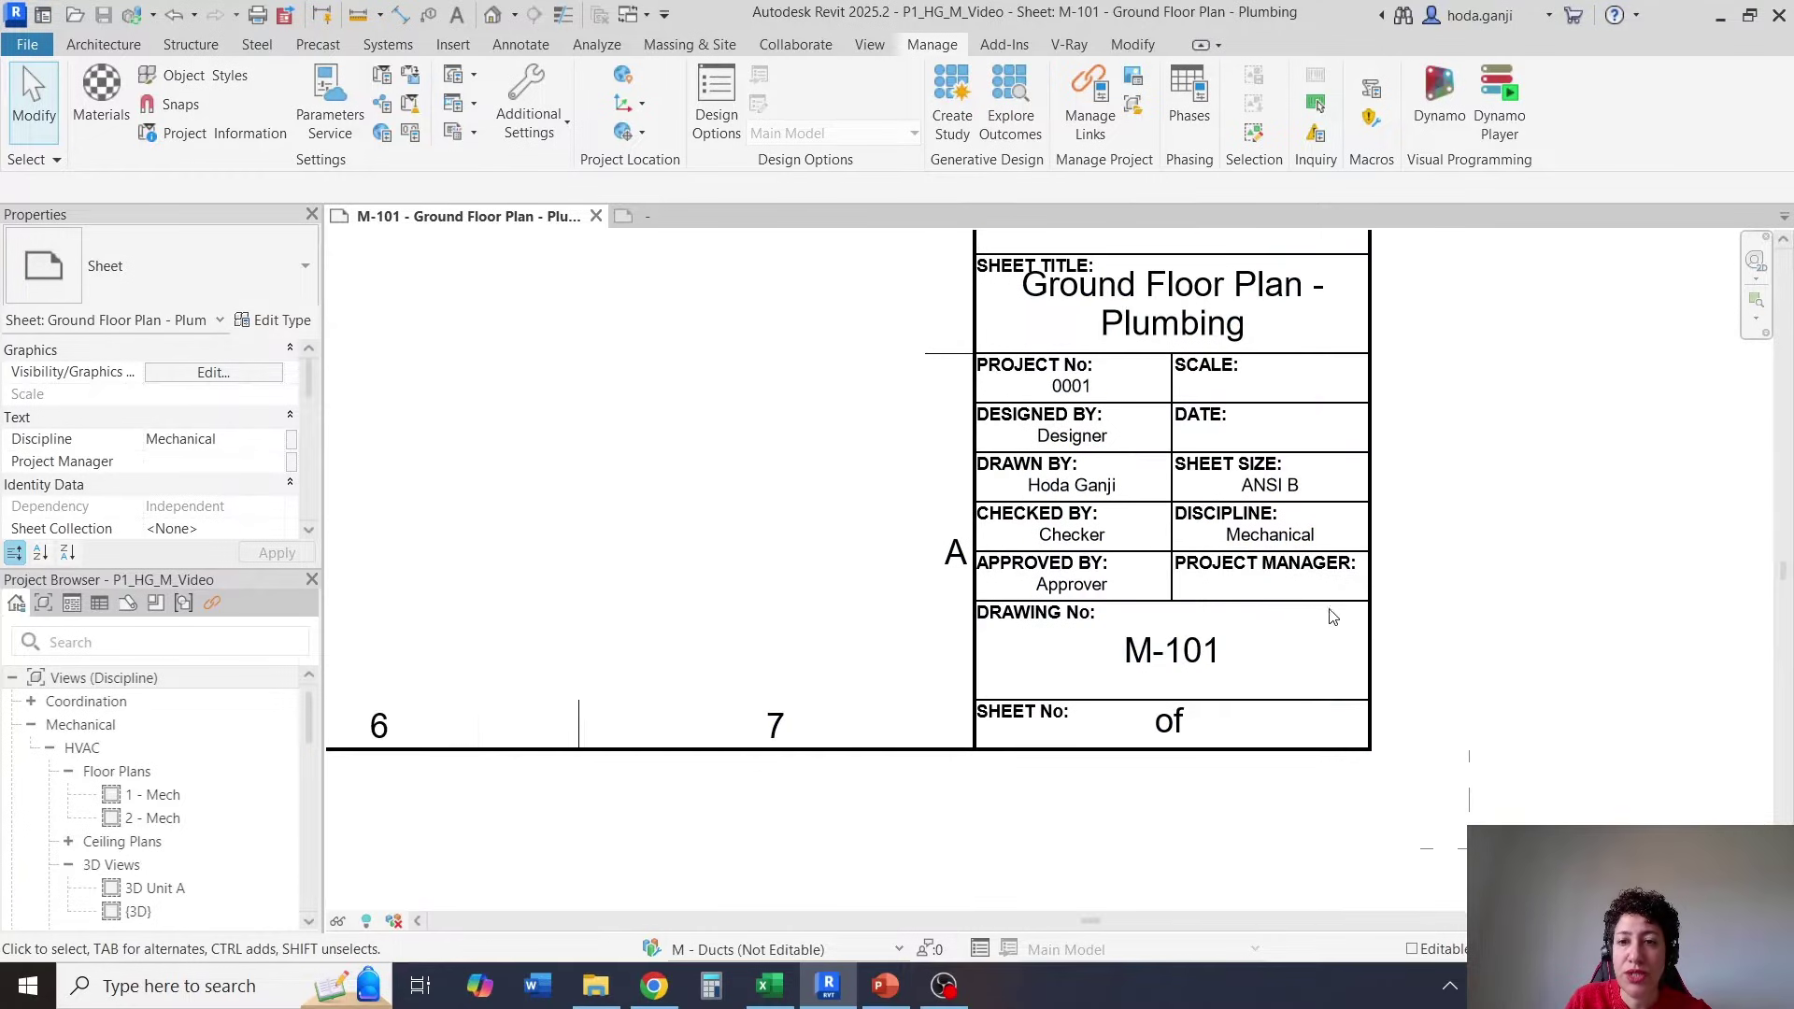
scroll(1327, 602, "up", 1)
left_click(1252, 591)
left_click(1242, 584)
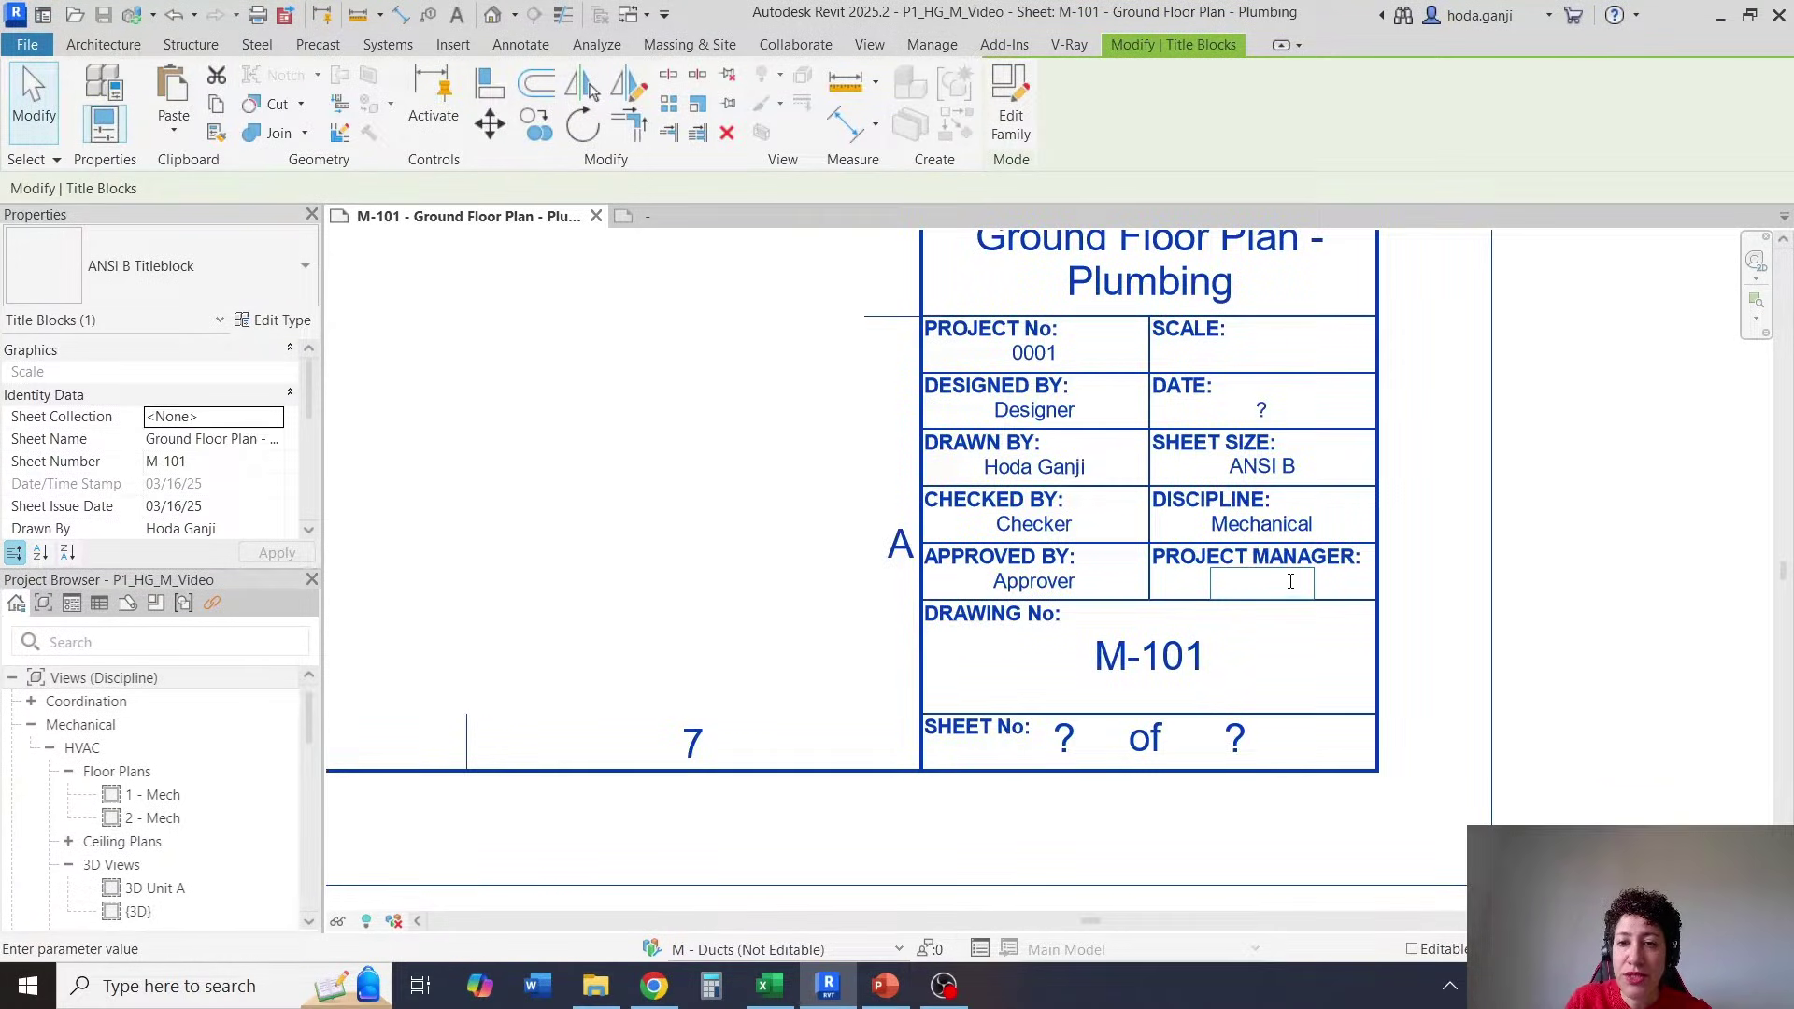
key("Escape")
scroll(1308, 584, "down", 2)
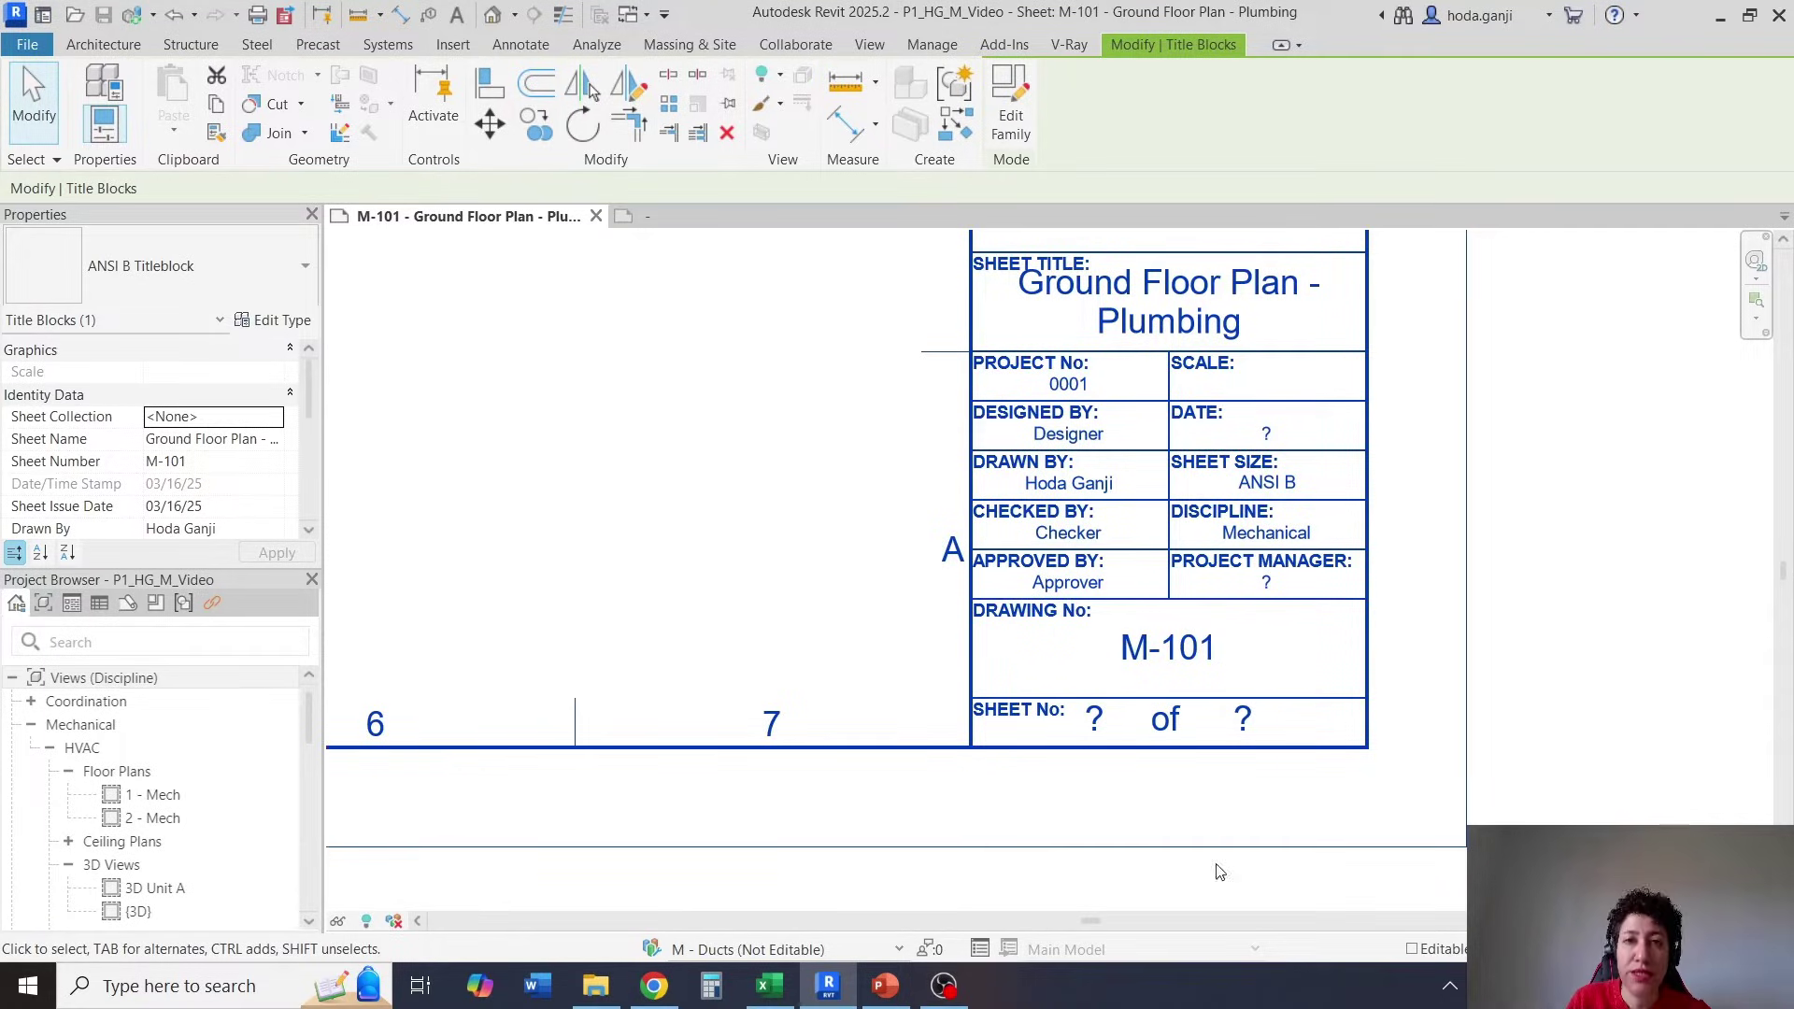
left_click(1626, 684)
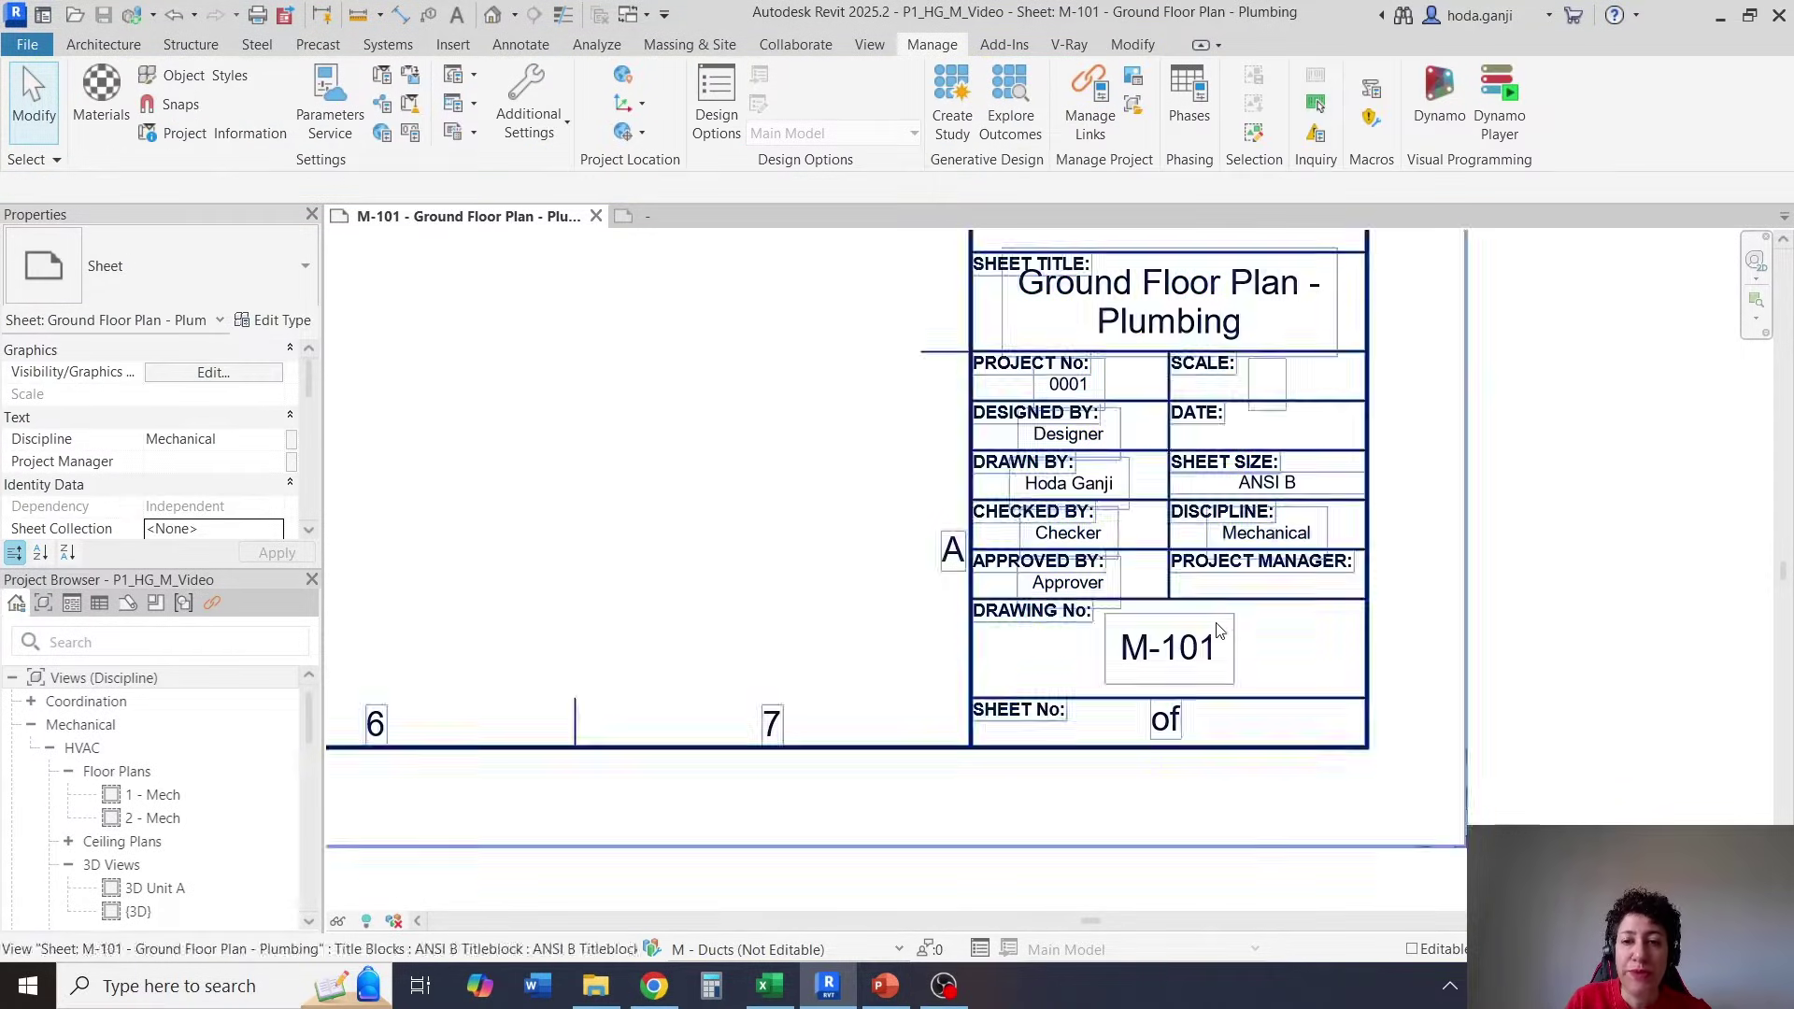
left_click(1058, 721)
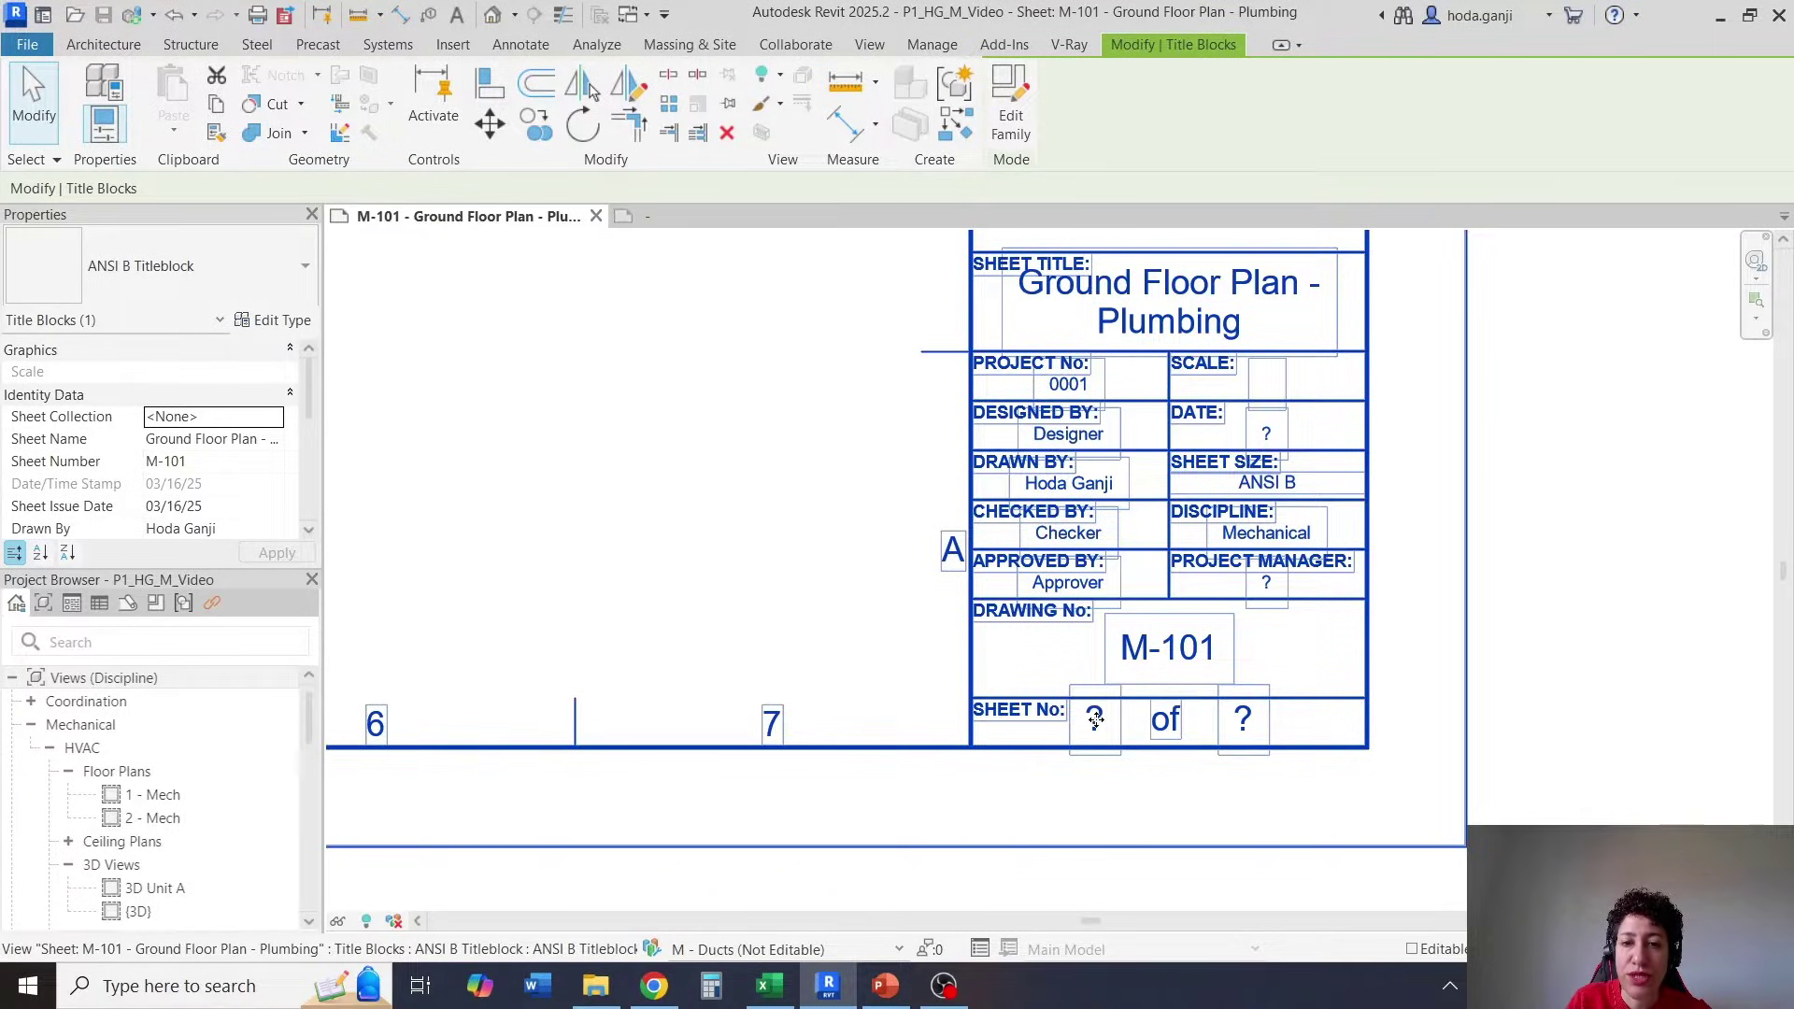
left_click(1572, 621)
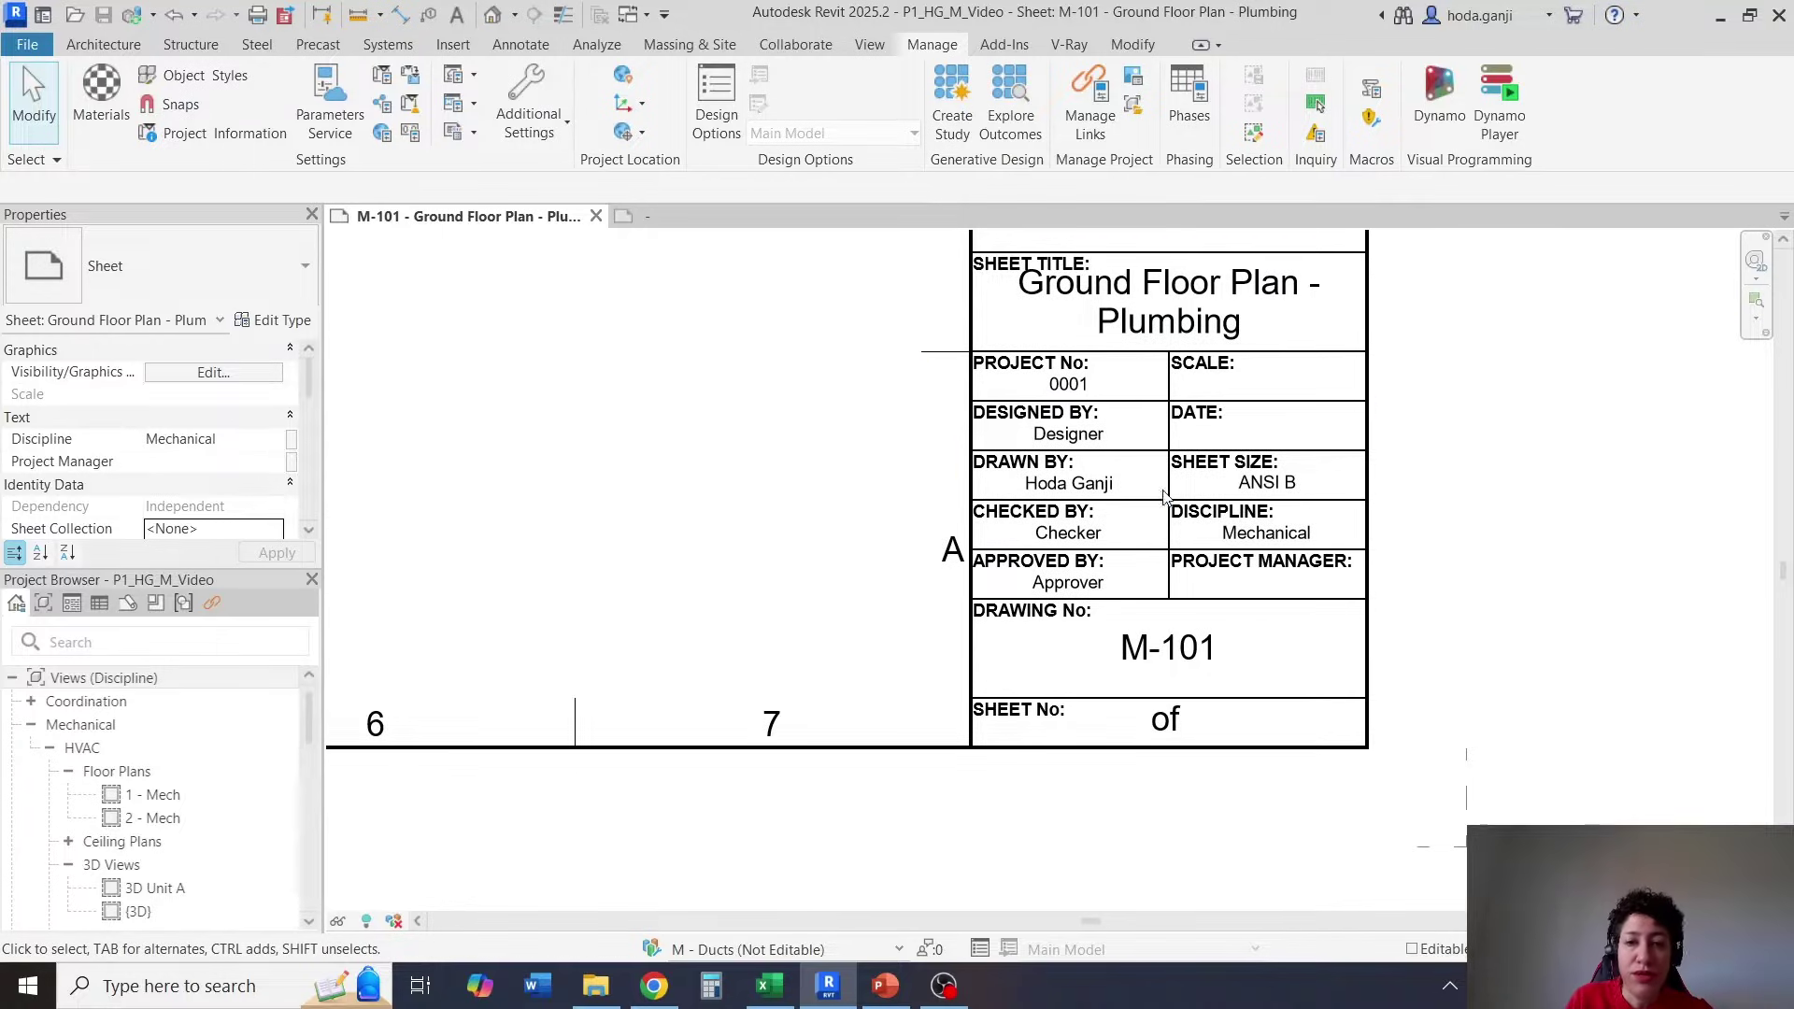
left_click(380, 116)
left_click(607, 265)
left_click(505, 308)
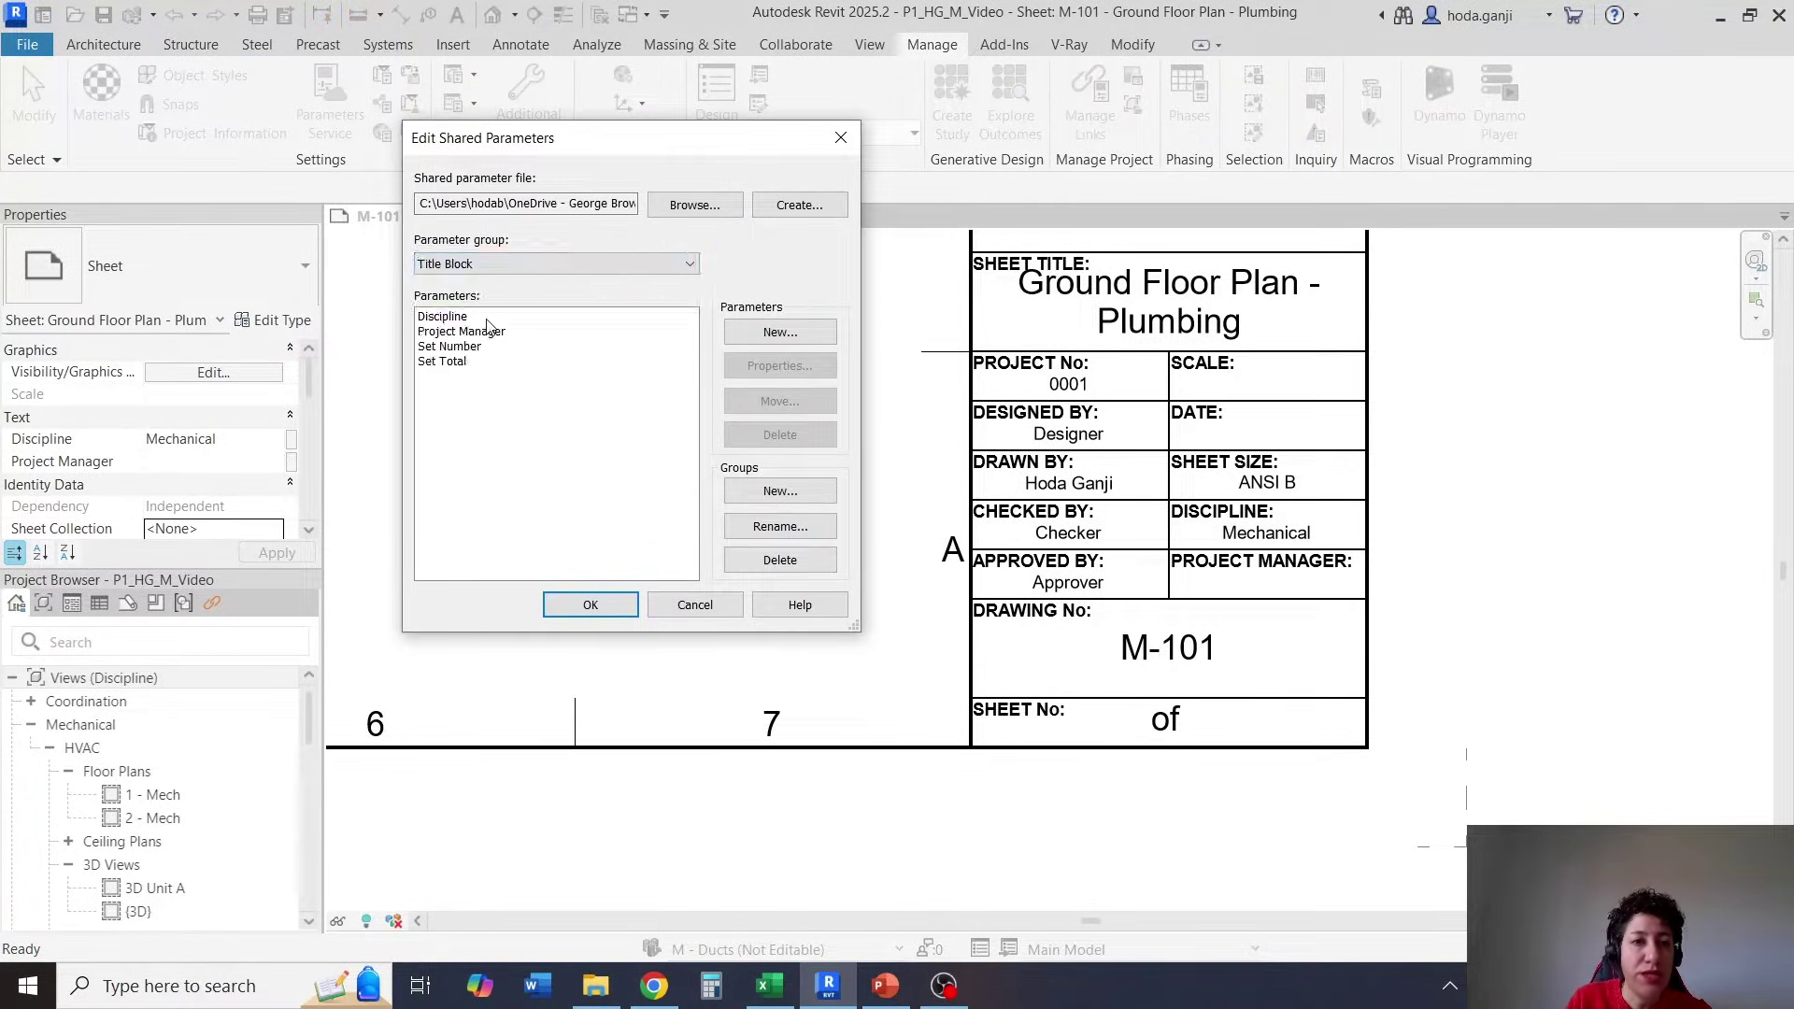
key("Escape")
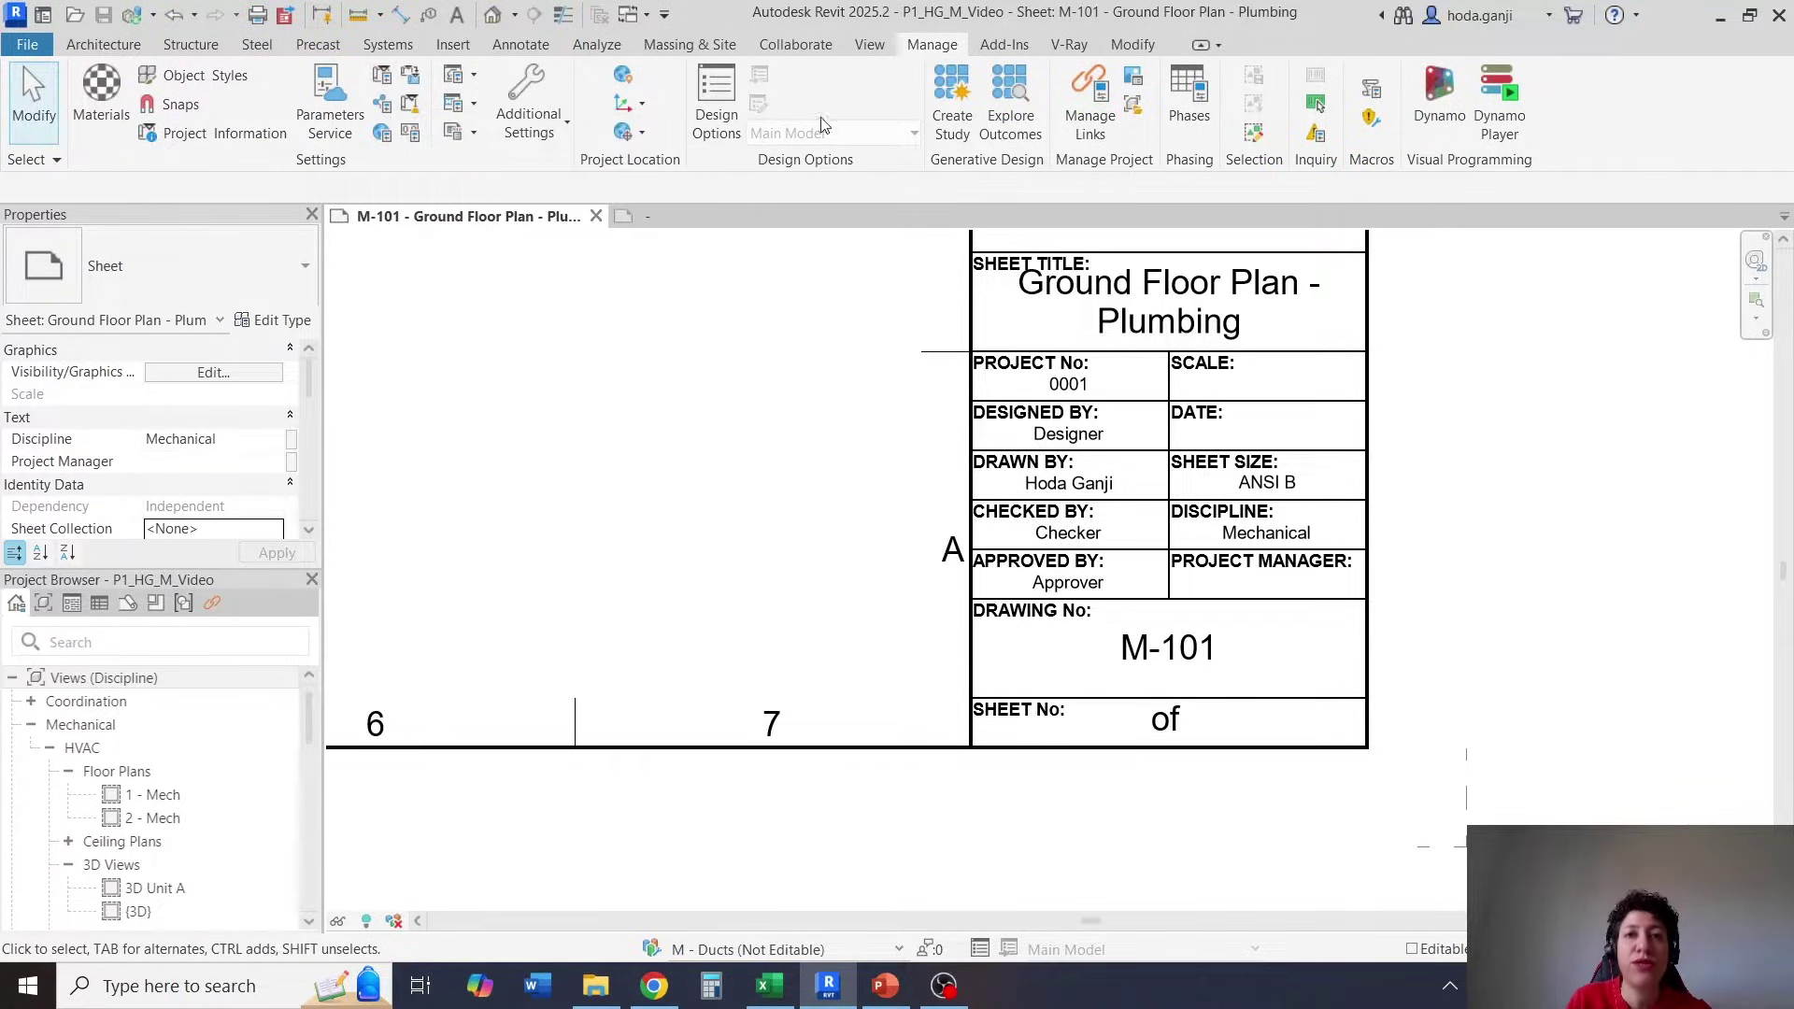
Start a new shared project parameter using Set Number from the Title Block group.
left_click(390, 82)
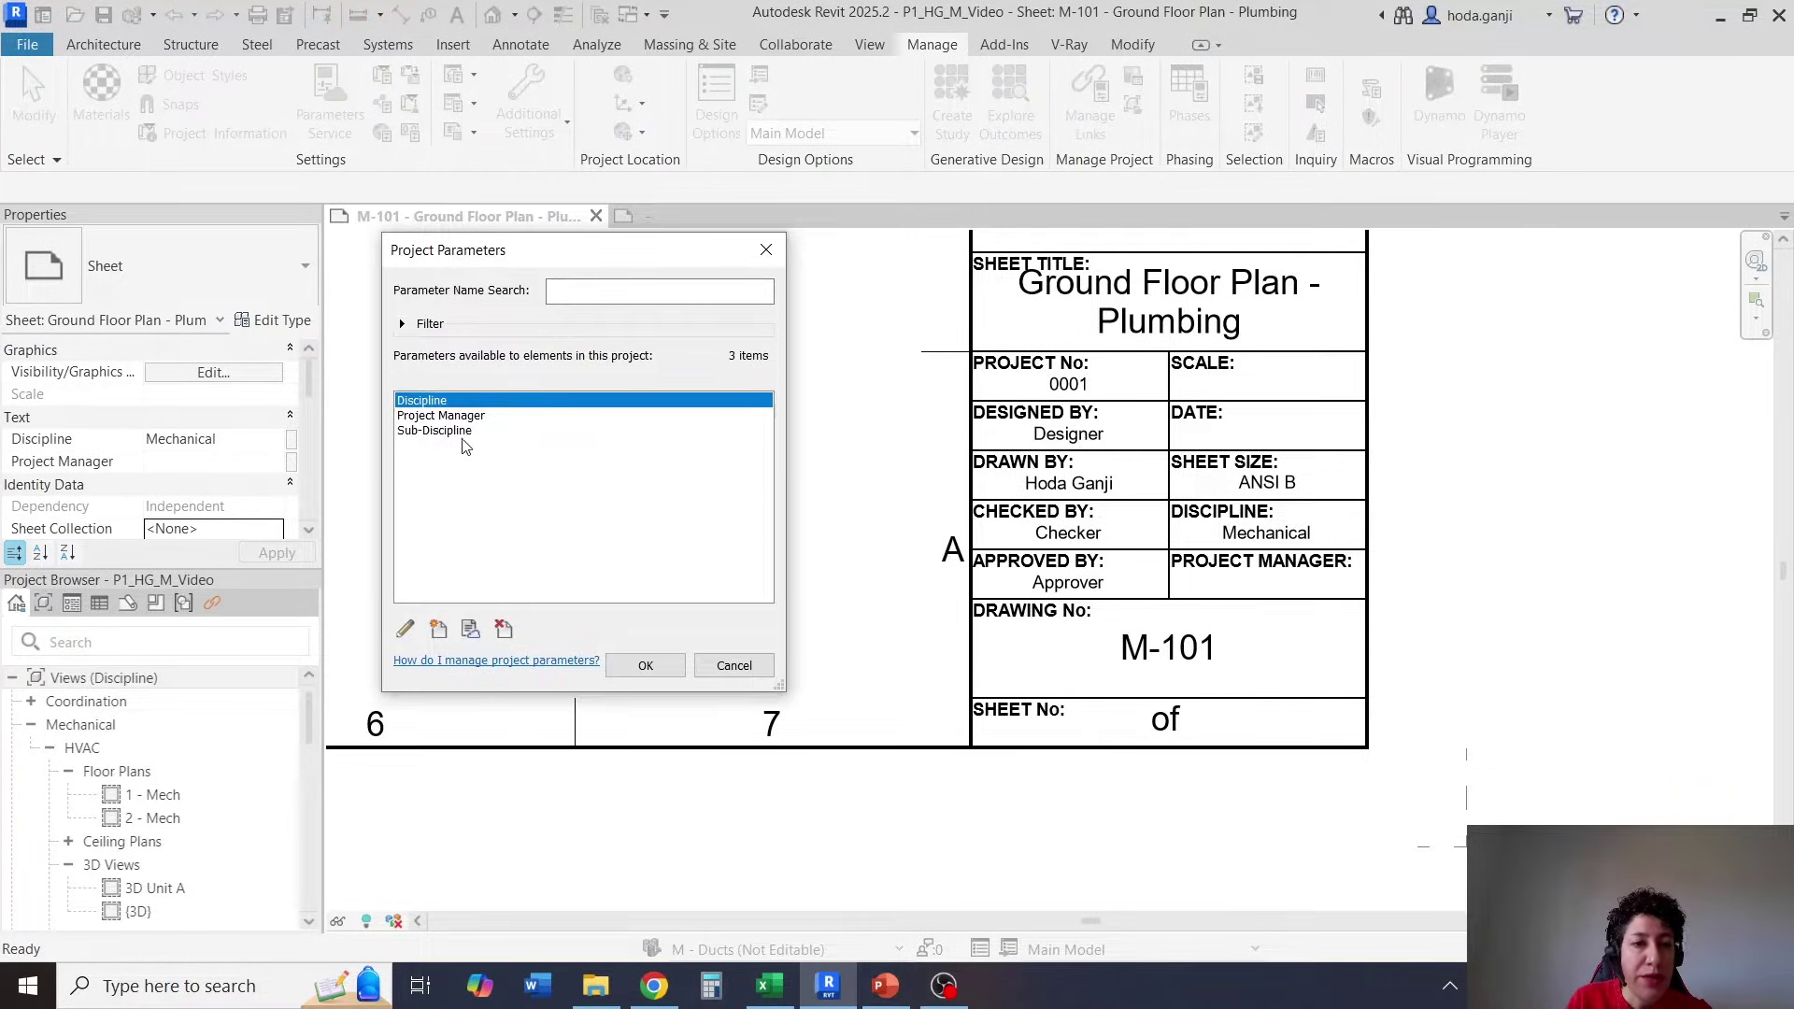
left_click(436, 632)
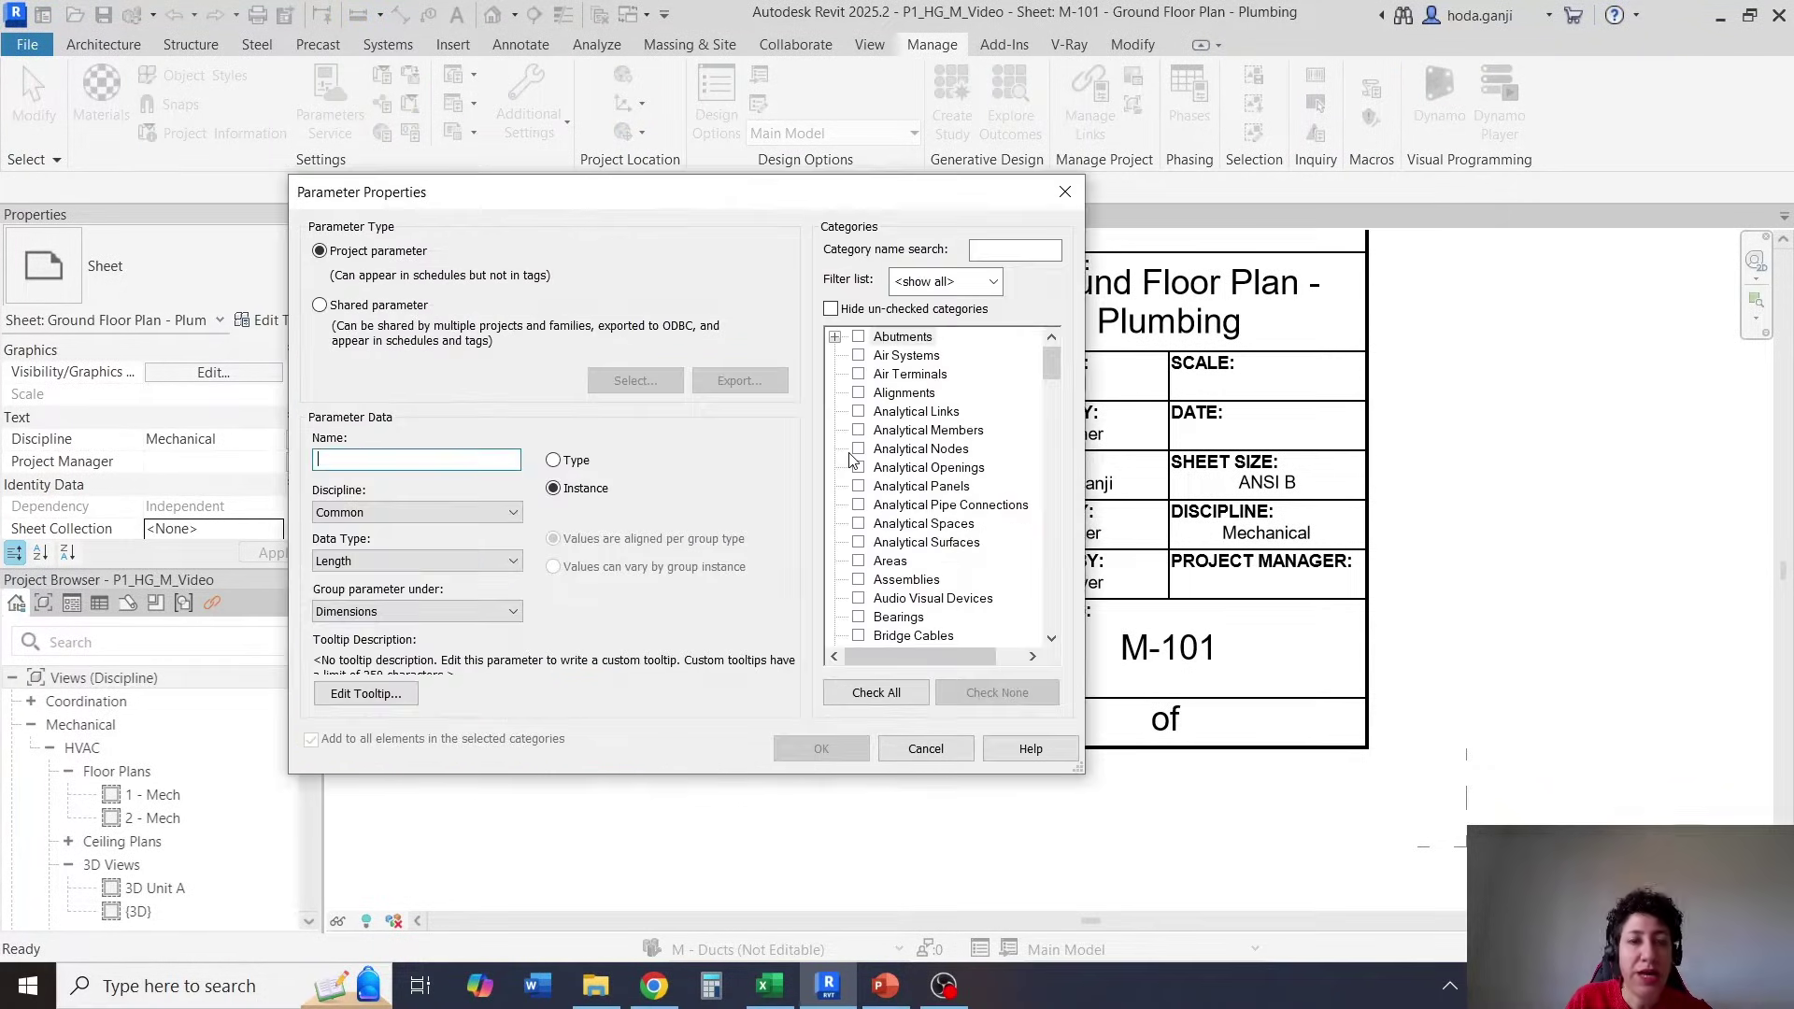
left_click(322, 306)
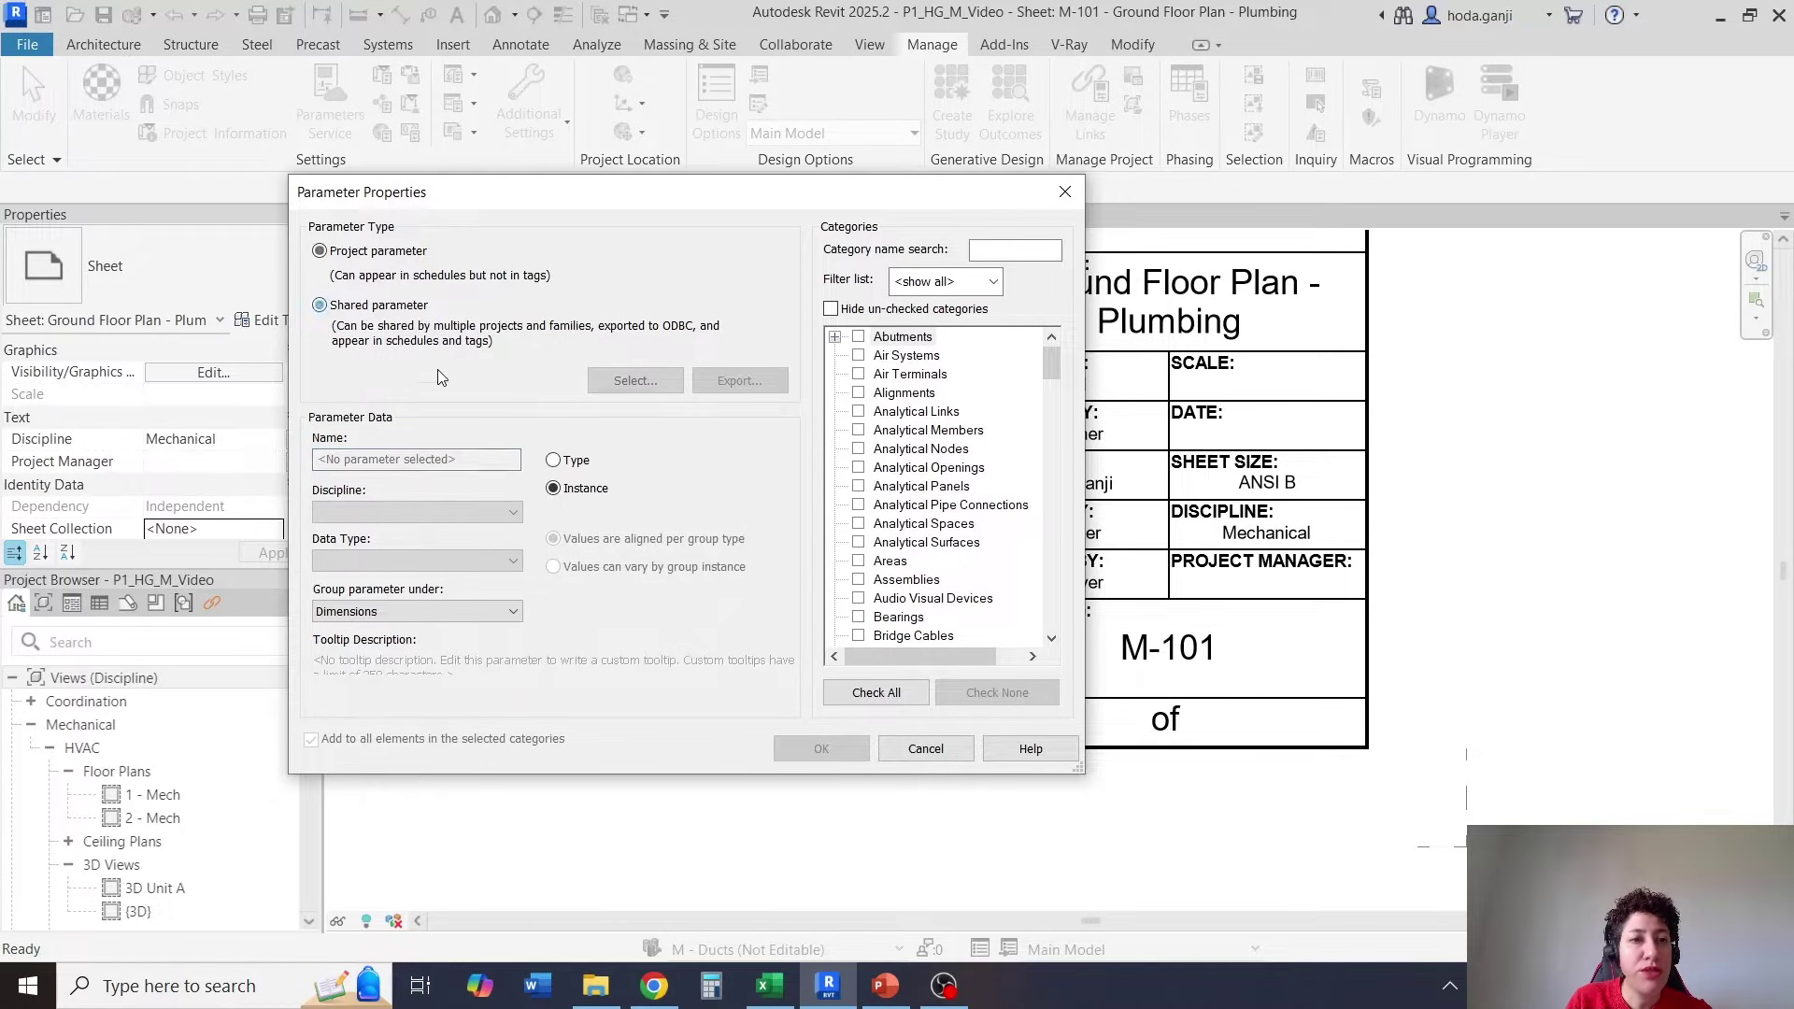
left_click(618, 384)
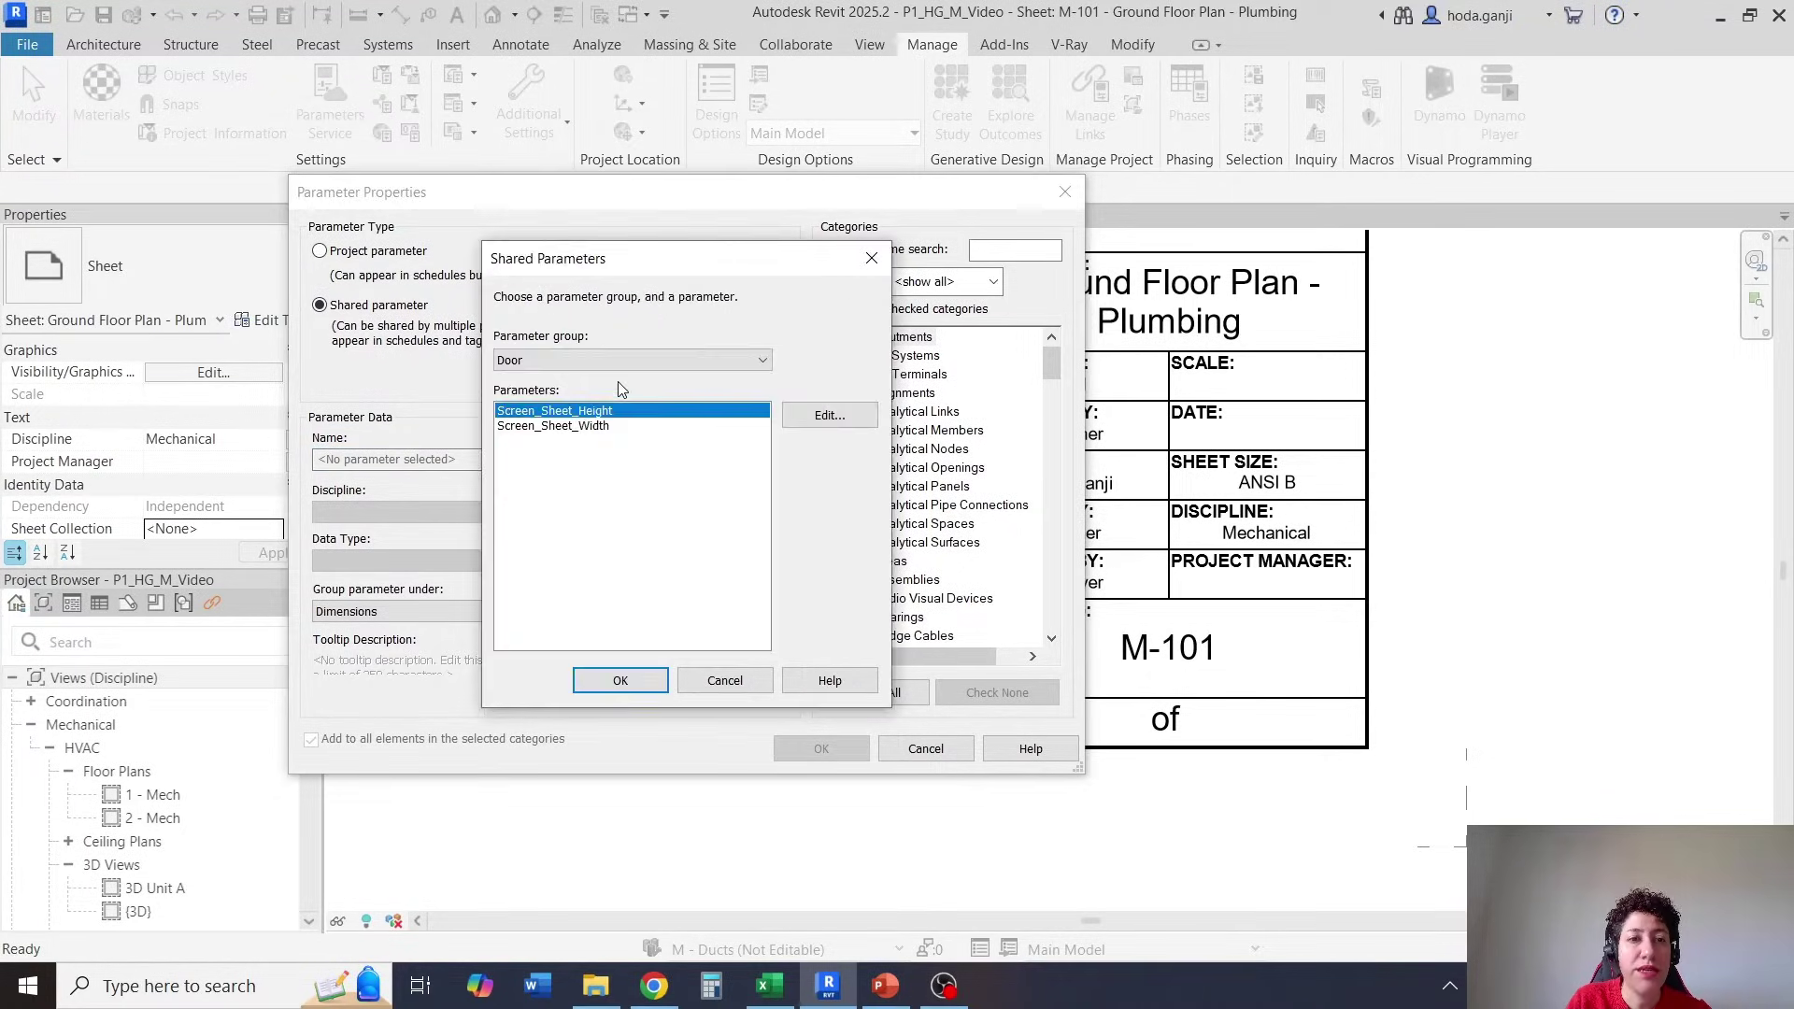
left_click(620, 359)
left_click(621, 409)
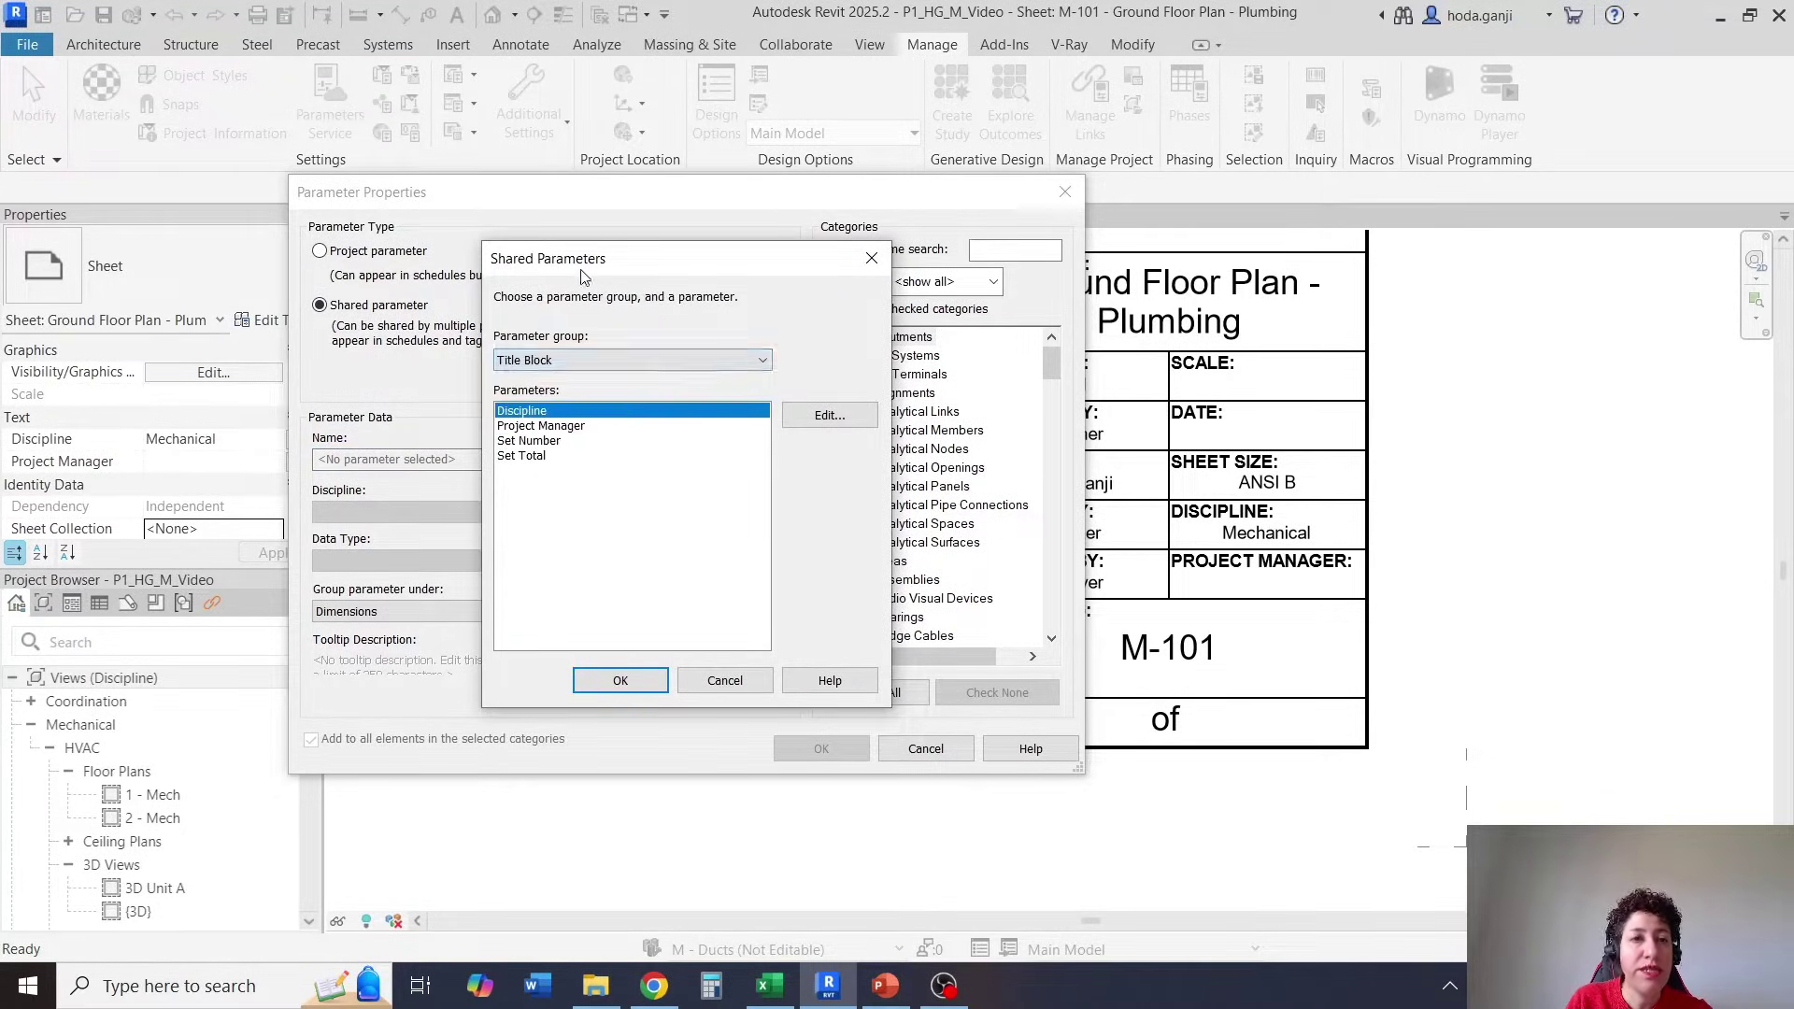
left_click_drag(631, 267, 850, 184)
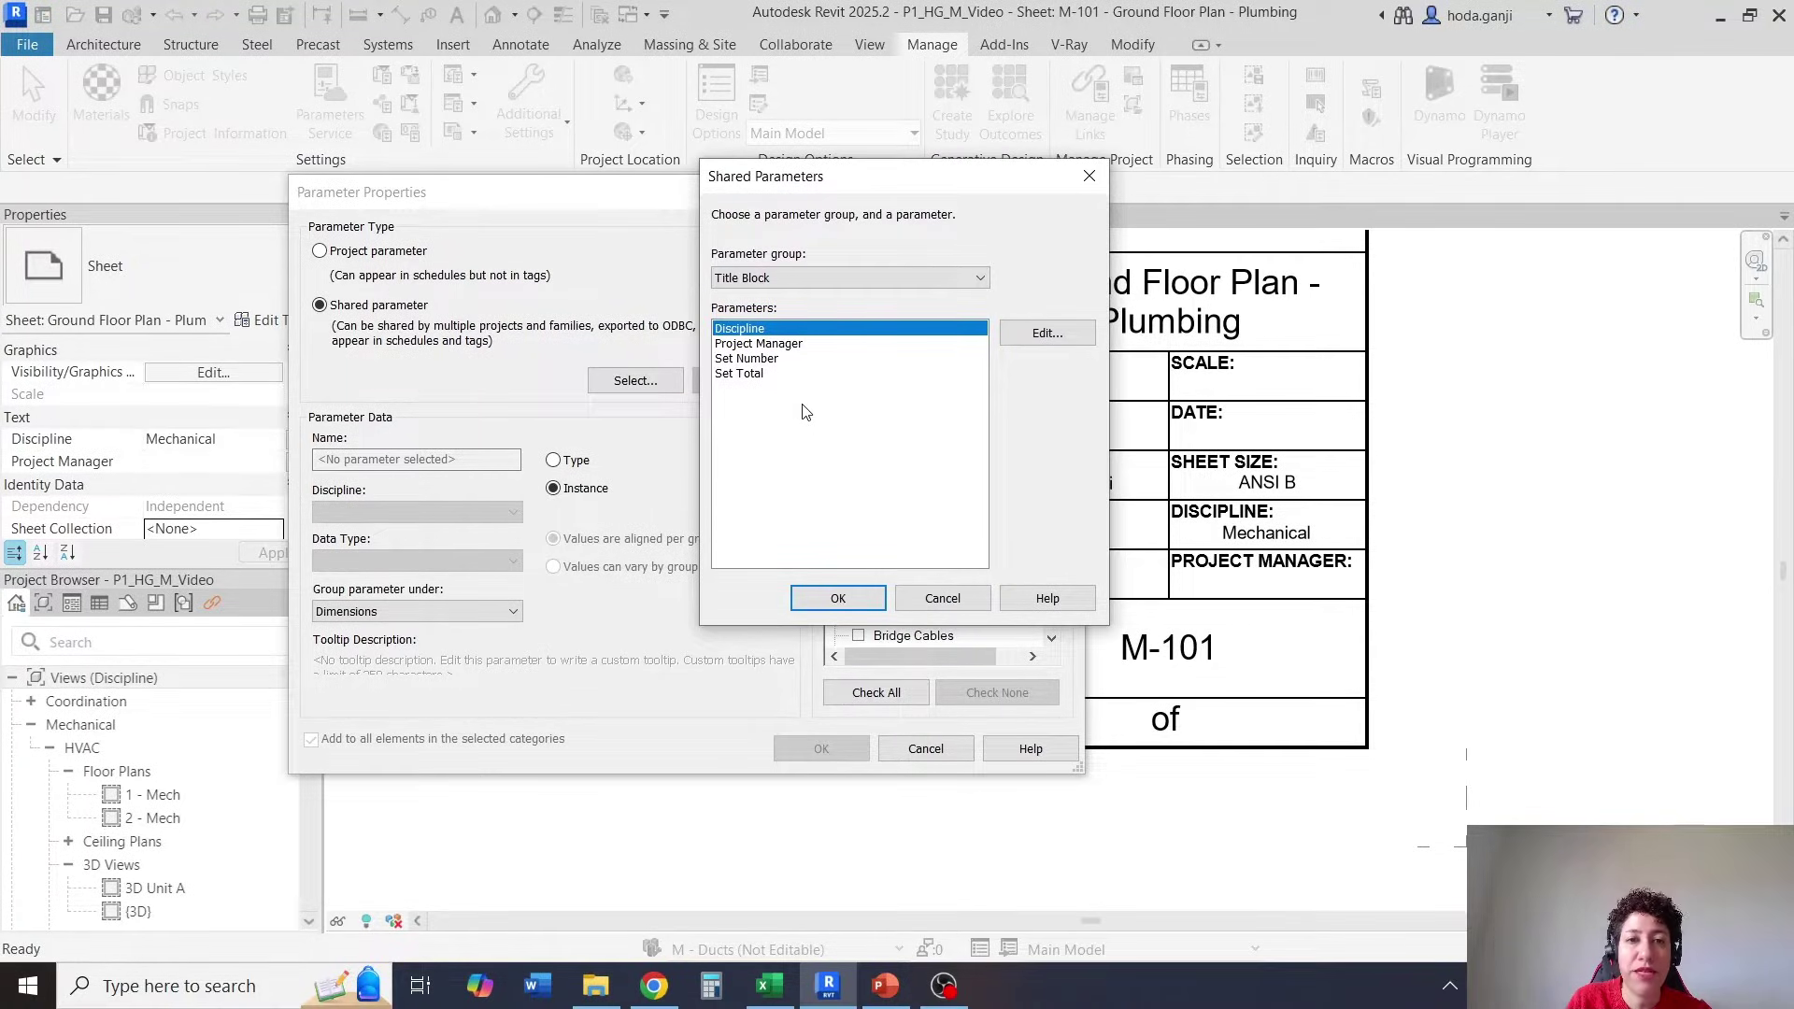
left_click(768, 359)
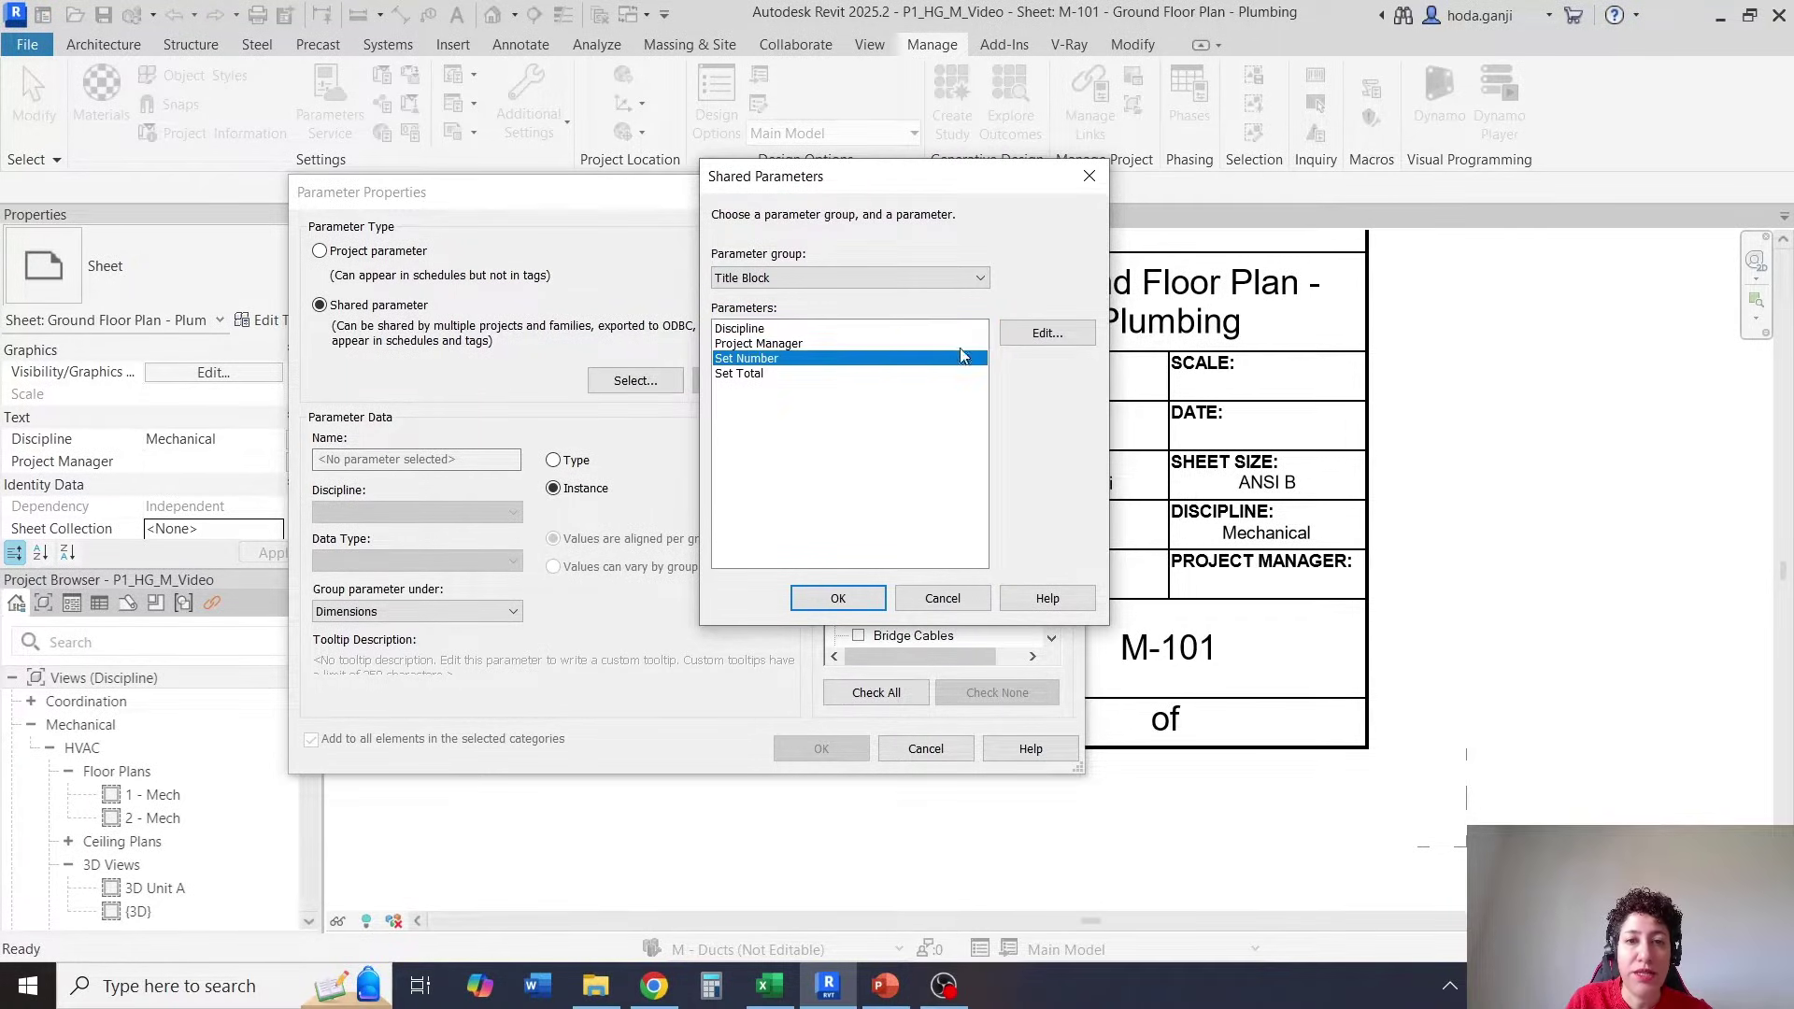
left_click(838, 598)
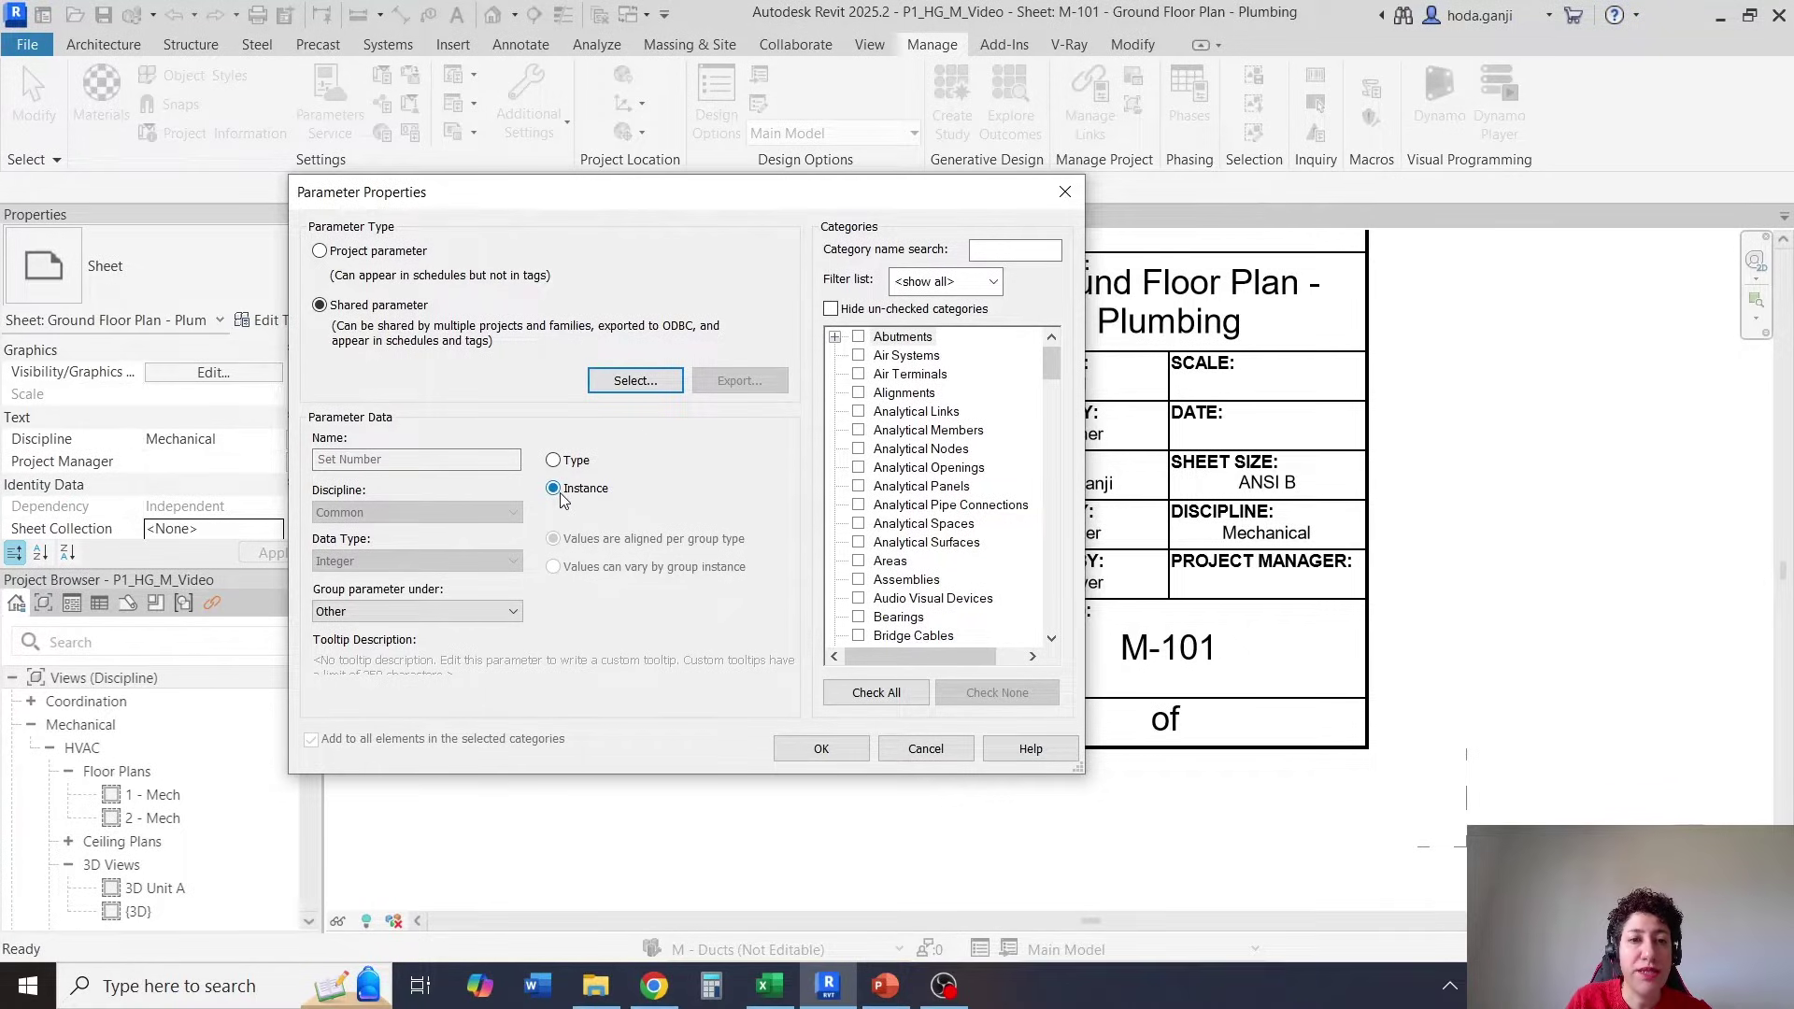
Apply Set Number to the Sheets category as an instance parameter and confirm both dialogs.
left_click(931, 429)
key("s")
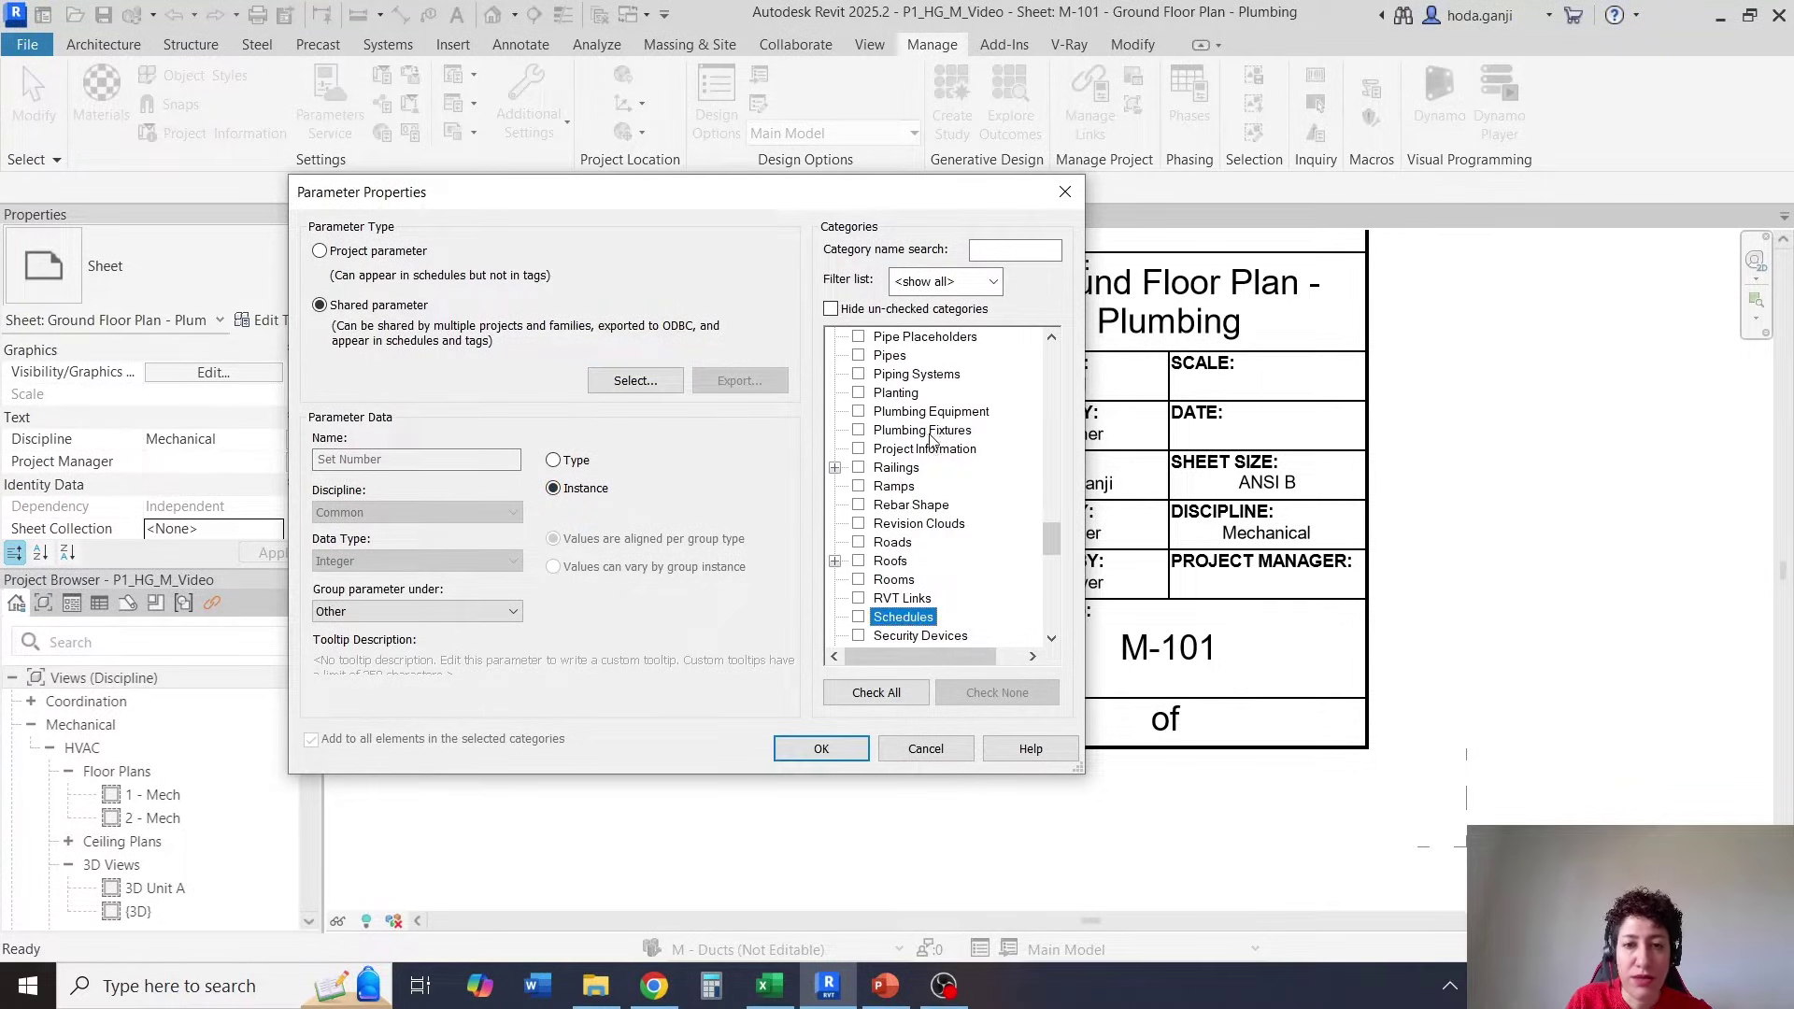
scroll(931, 439, "down", 2)
left_click(858, 560)
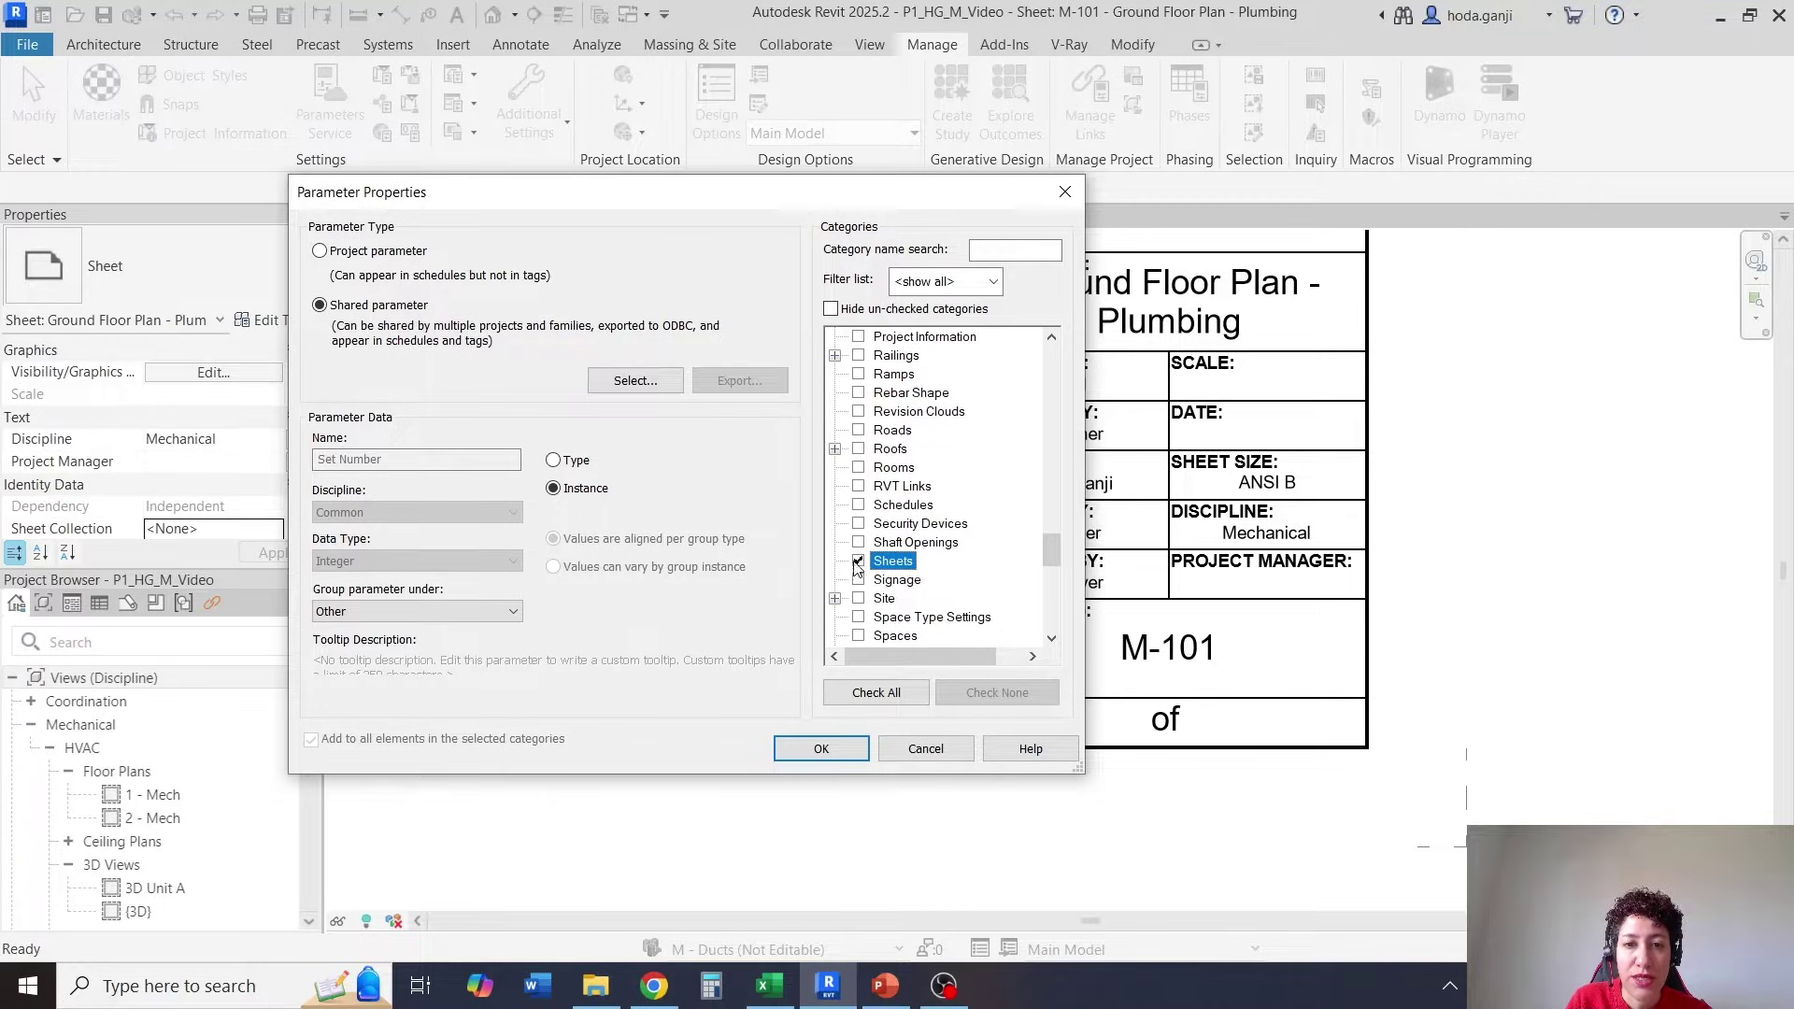
left_click(554, 461)
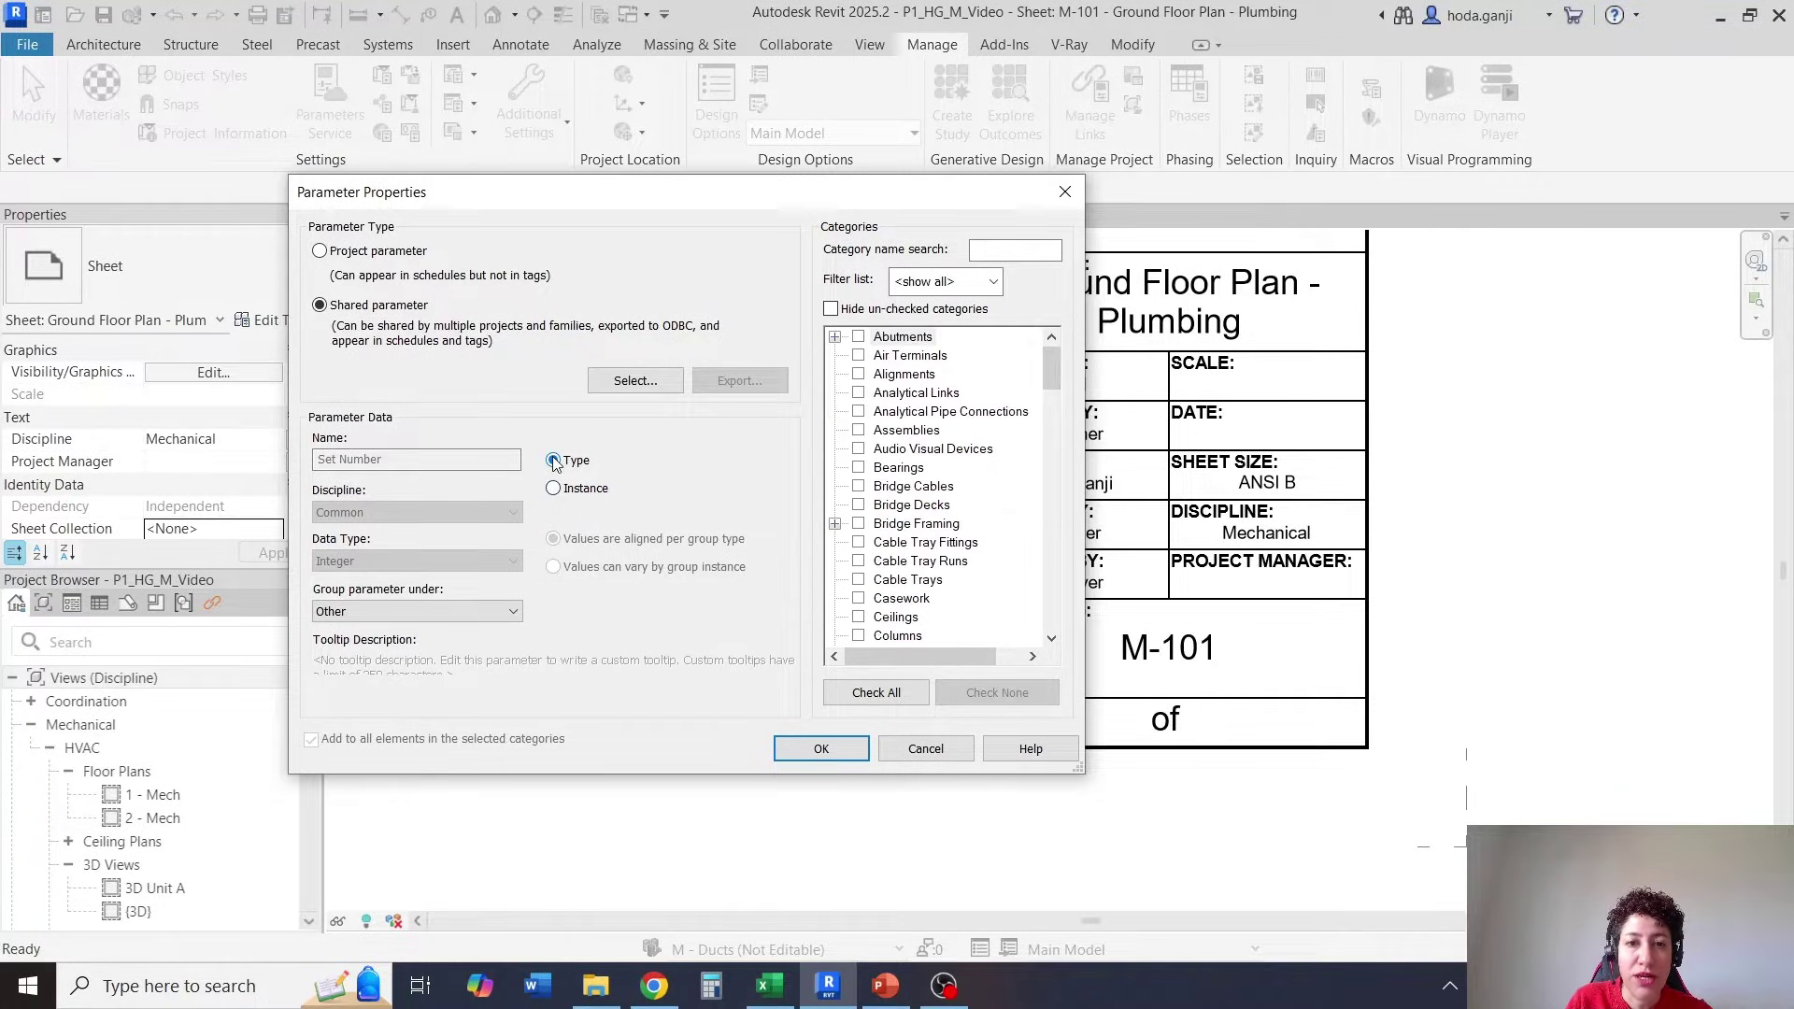
left_click(1019, 250)
type("sh")
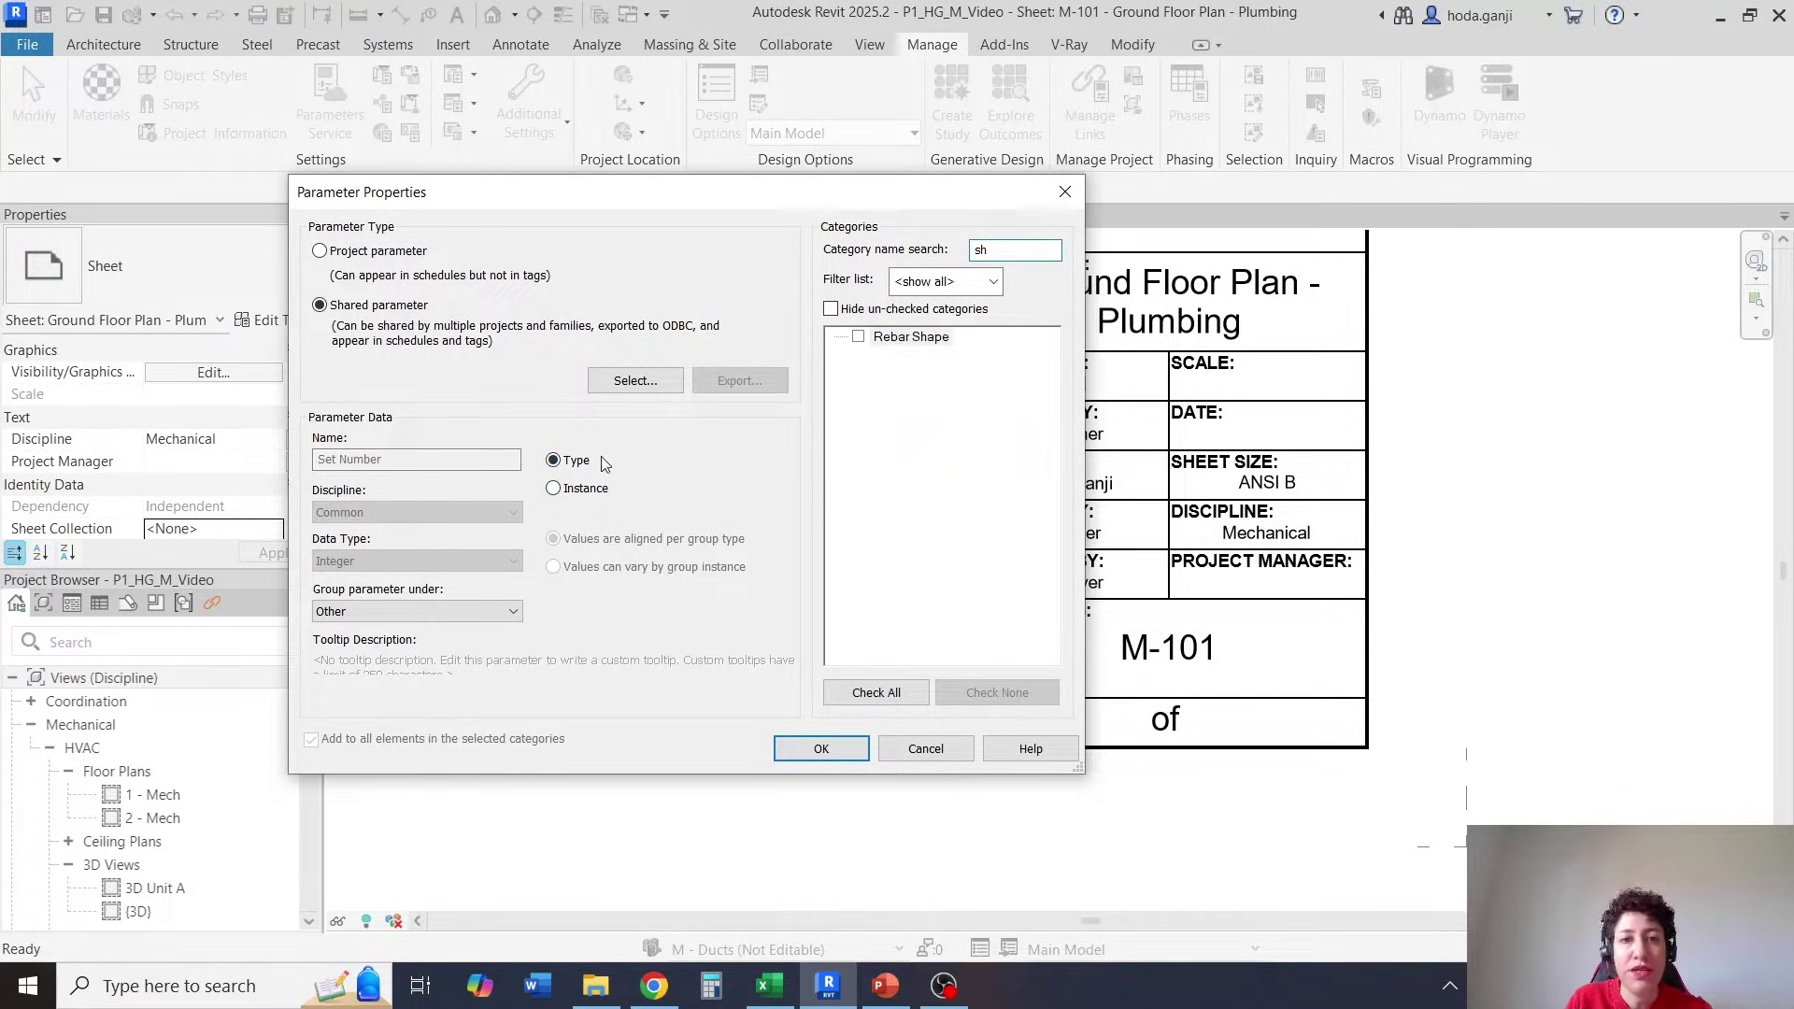
left_click(553, 488)
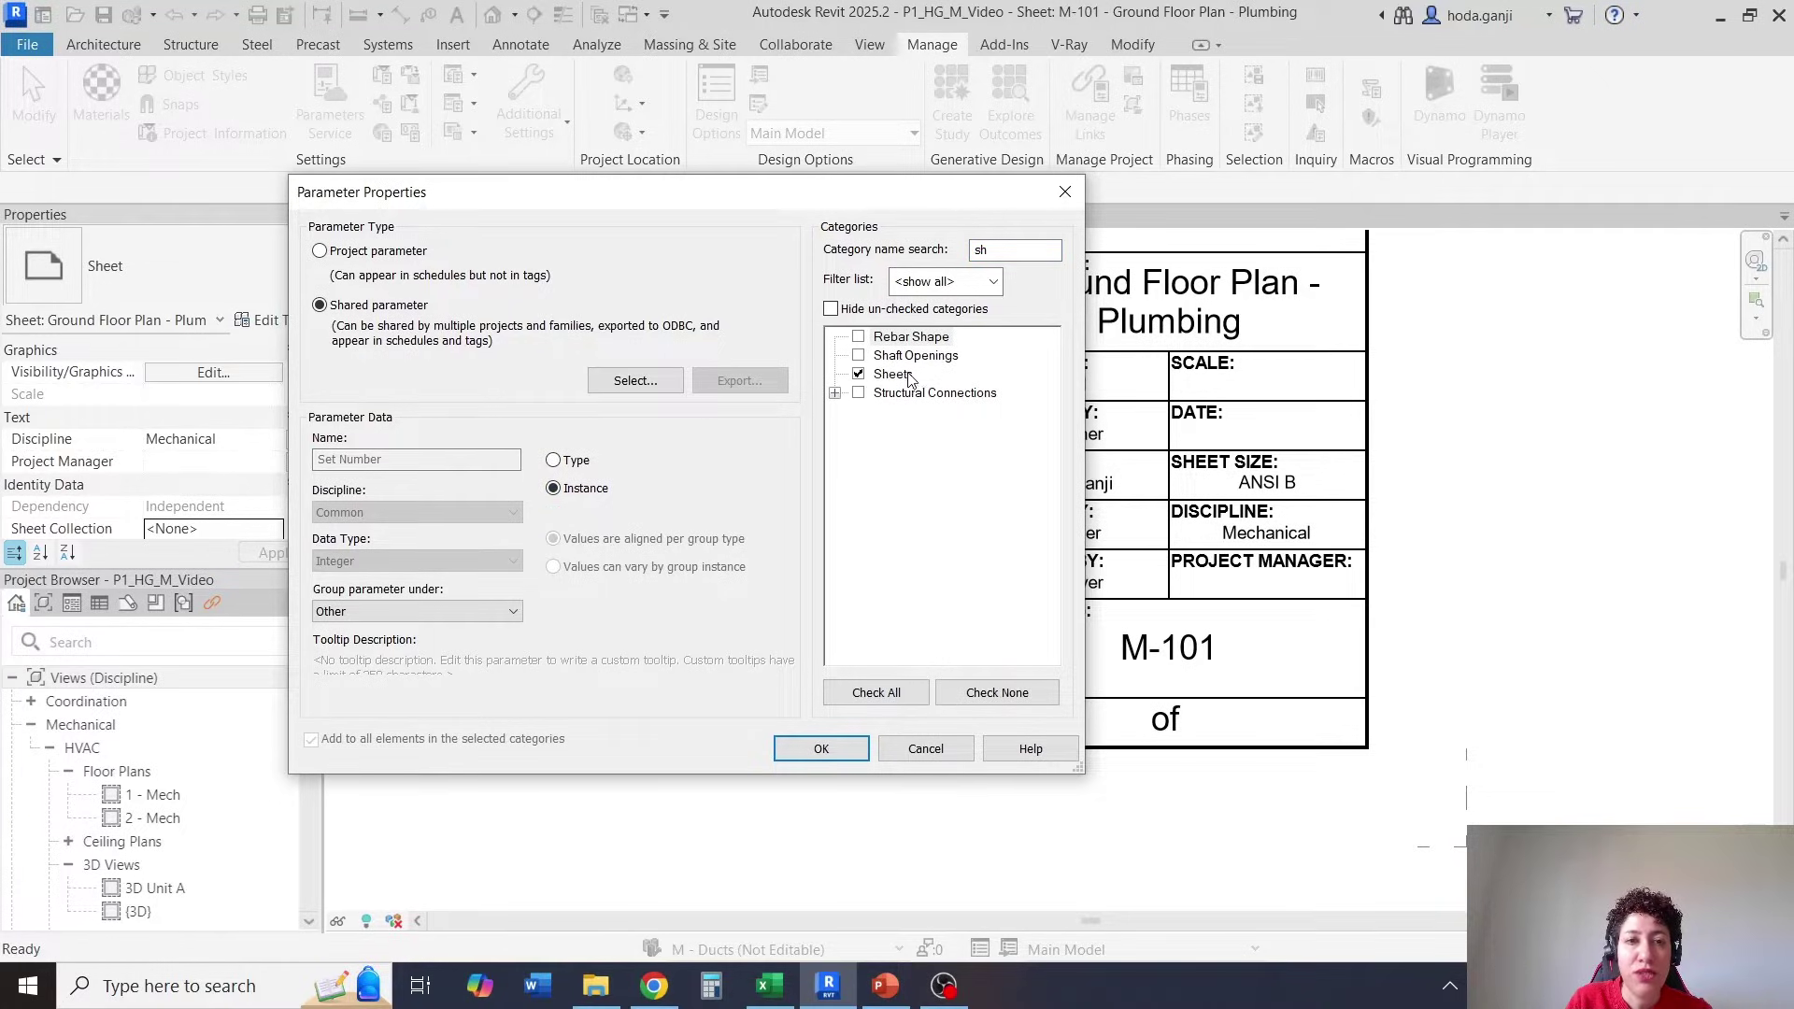
left_click(820, 748)
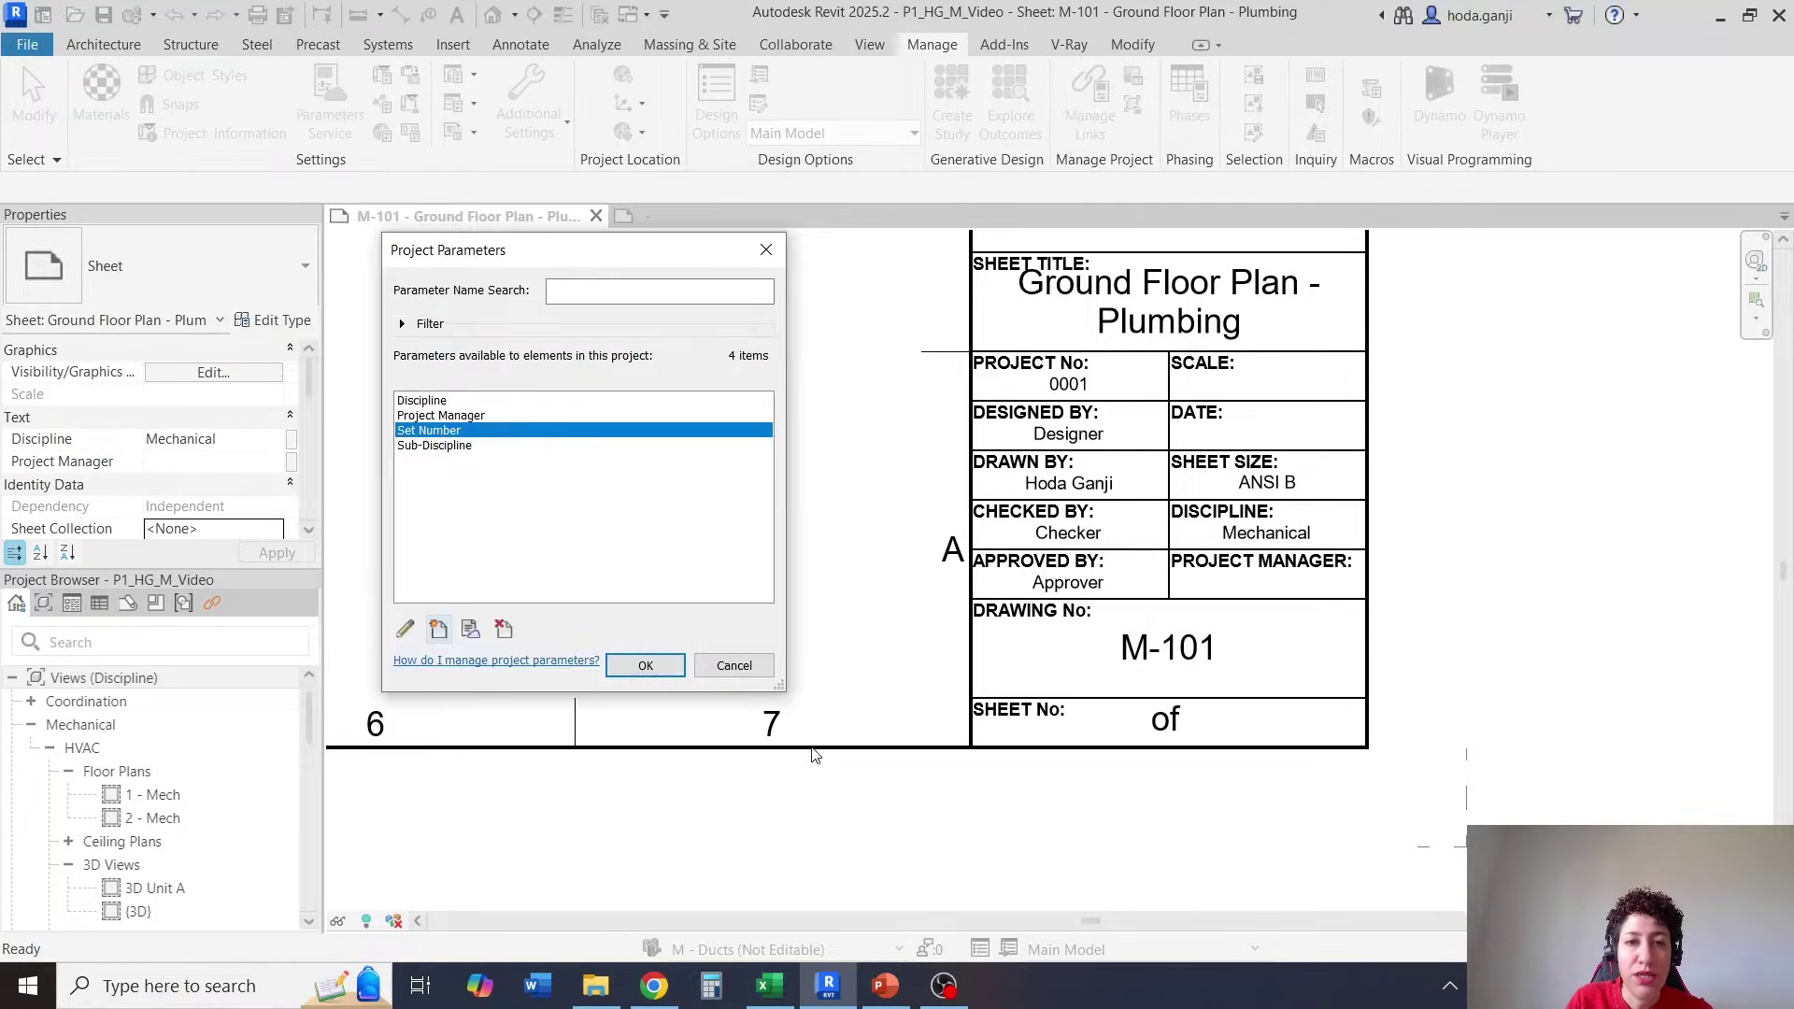
left_click(649, 662)
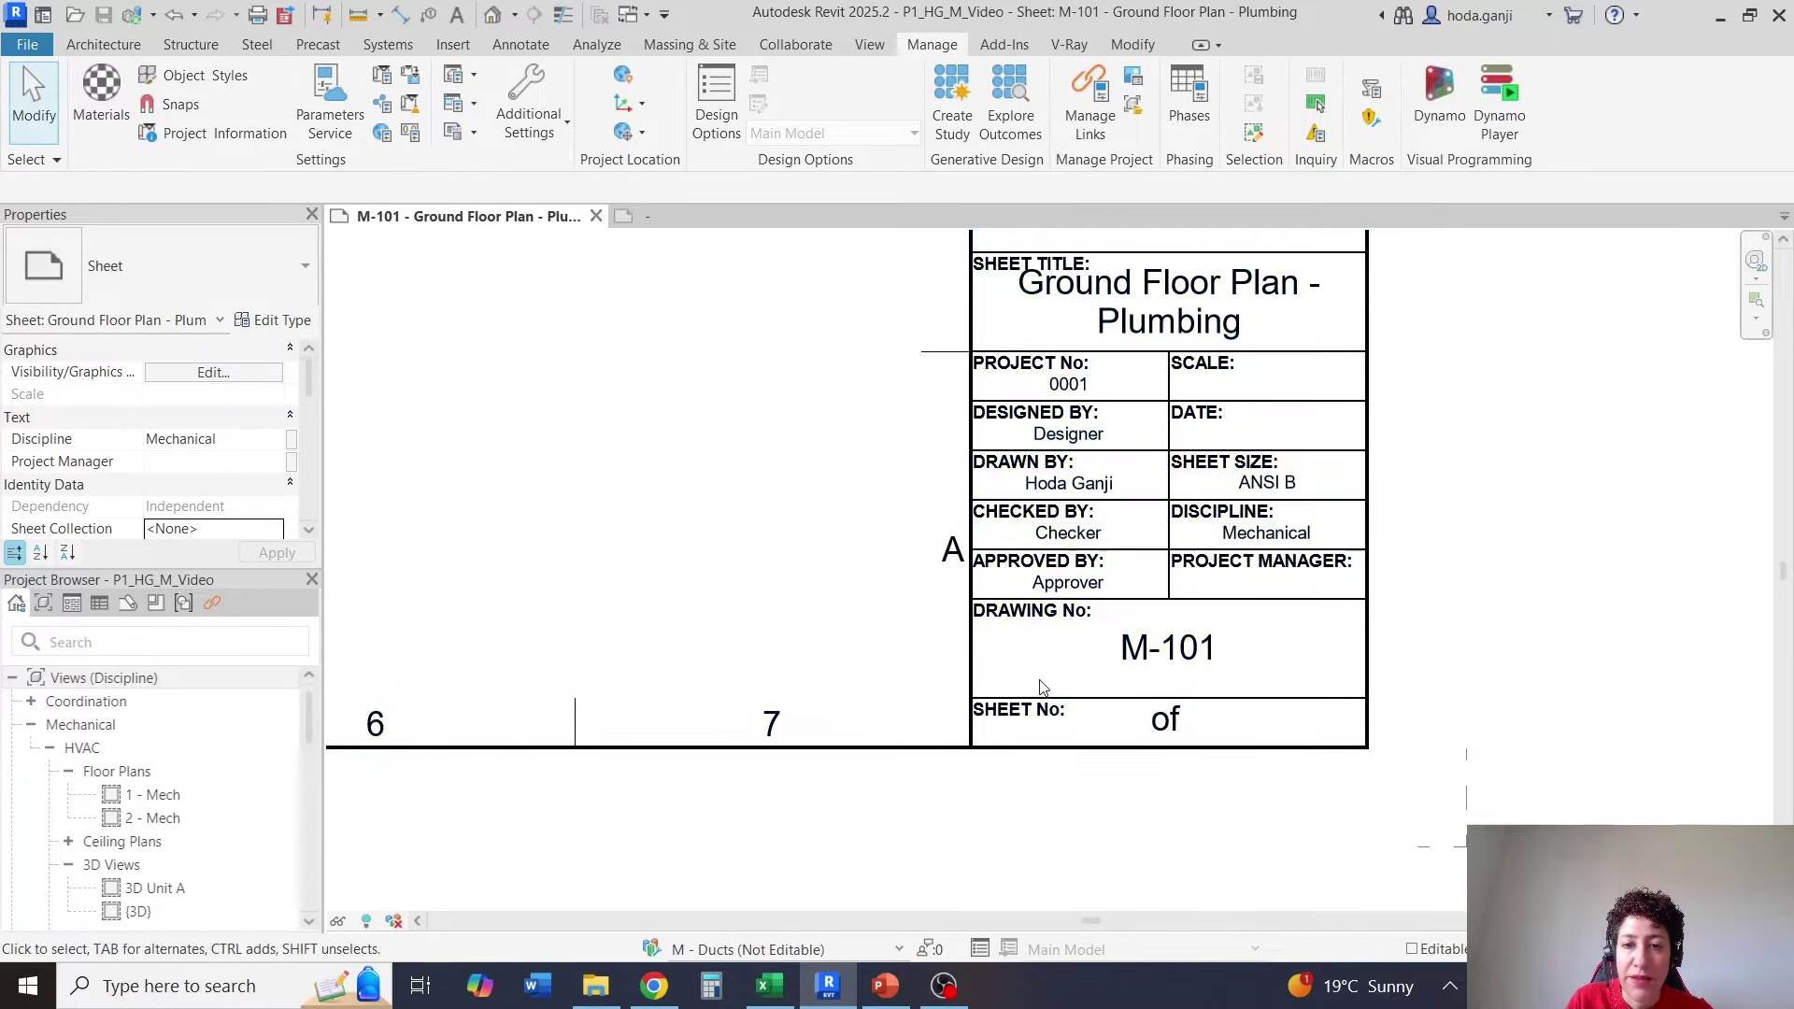
Enter 1 as the title block's sheet number so it reads 'Sheet No 1 of'.
left_click(1065, 710)
left_click(1101, 727)
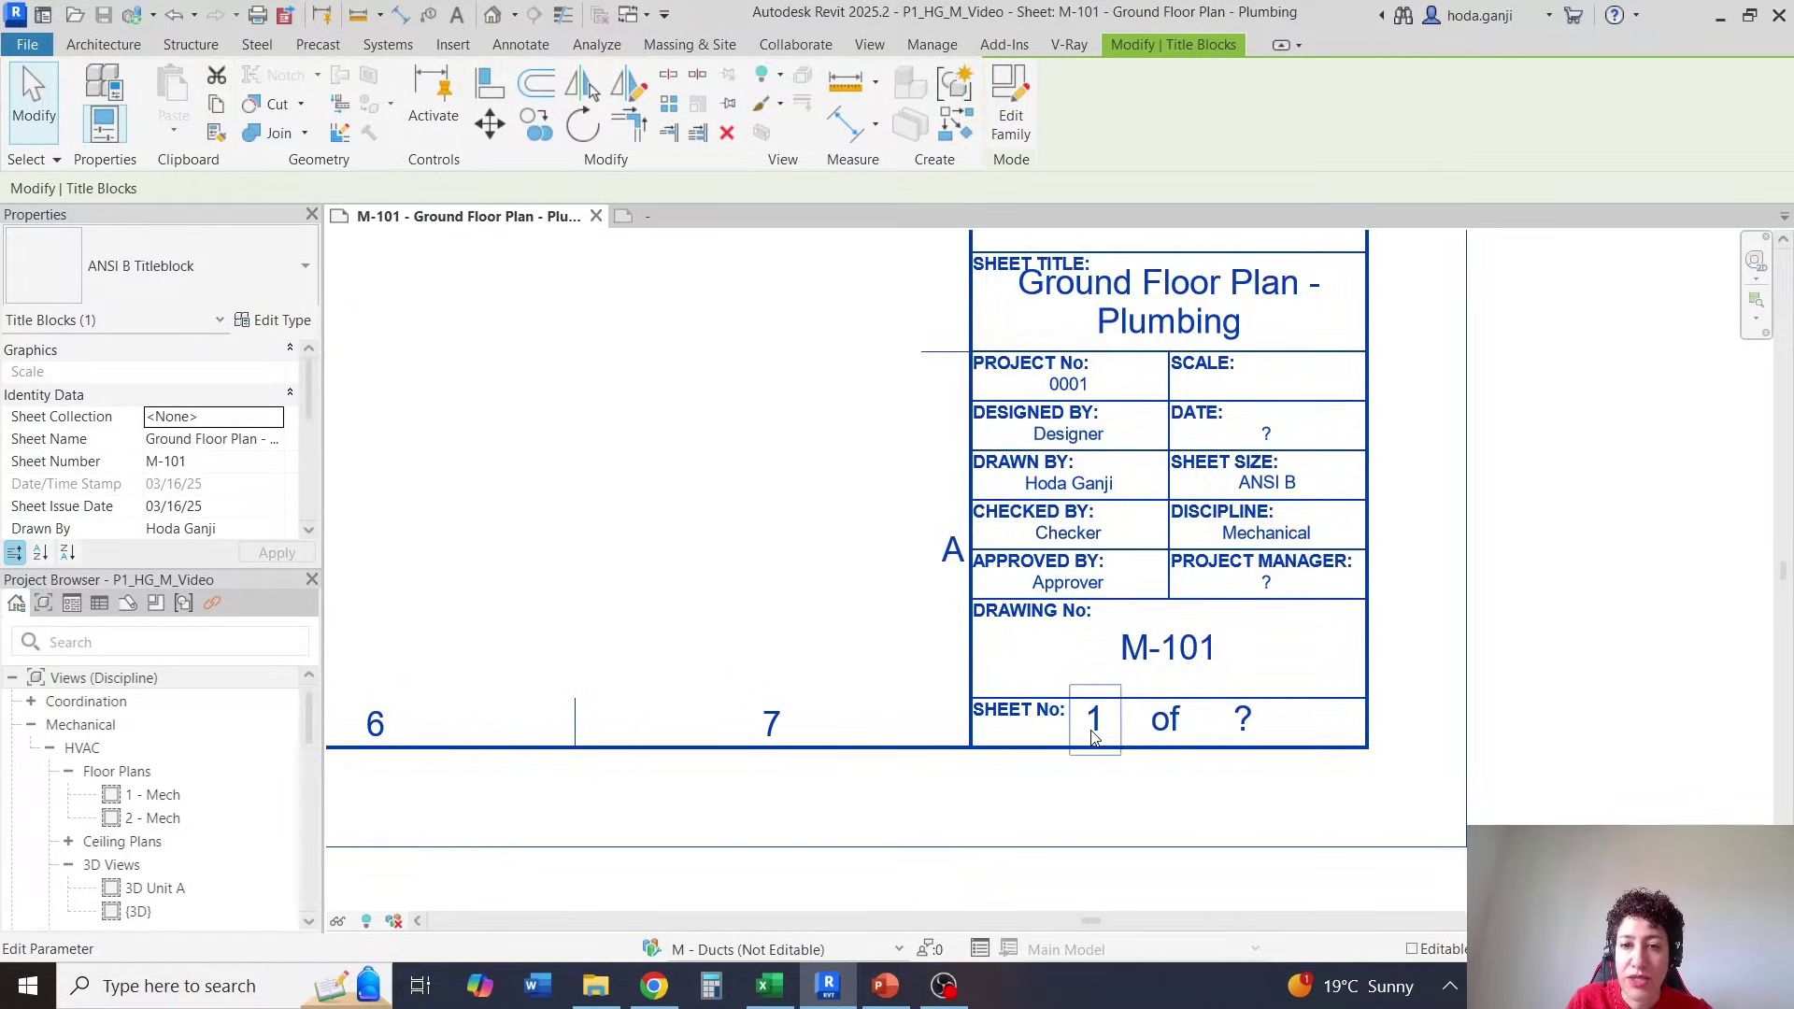
double_click(1099, 726)
left_click(1569, 715)
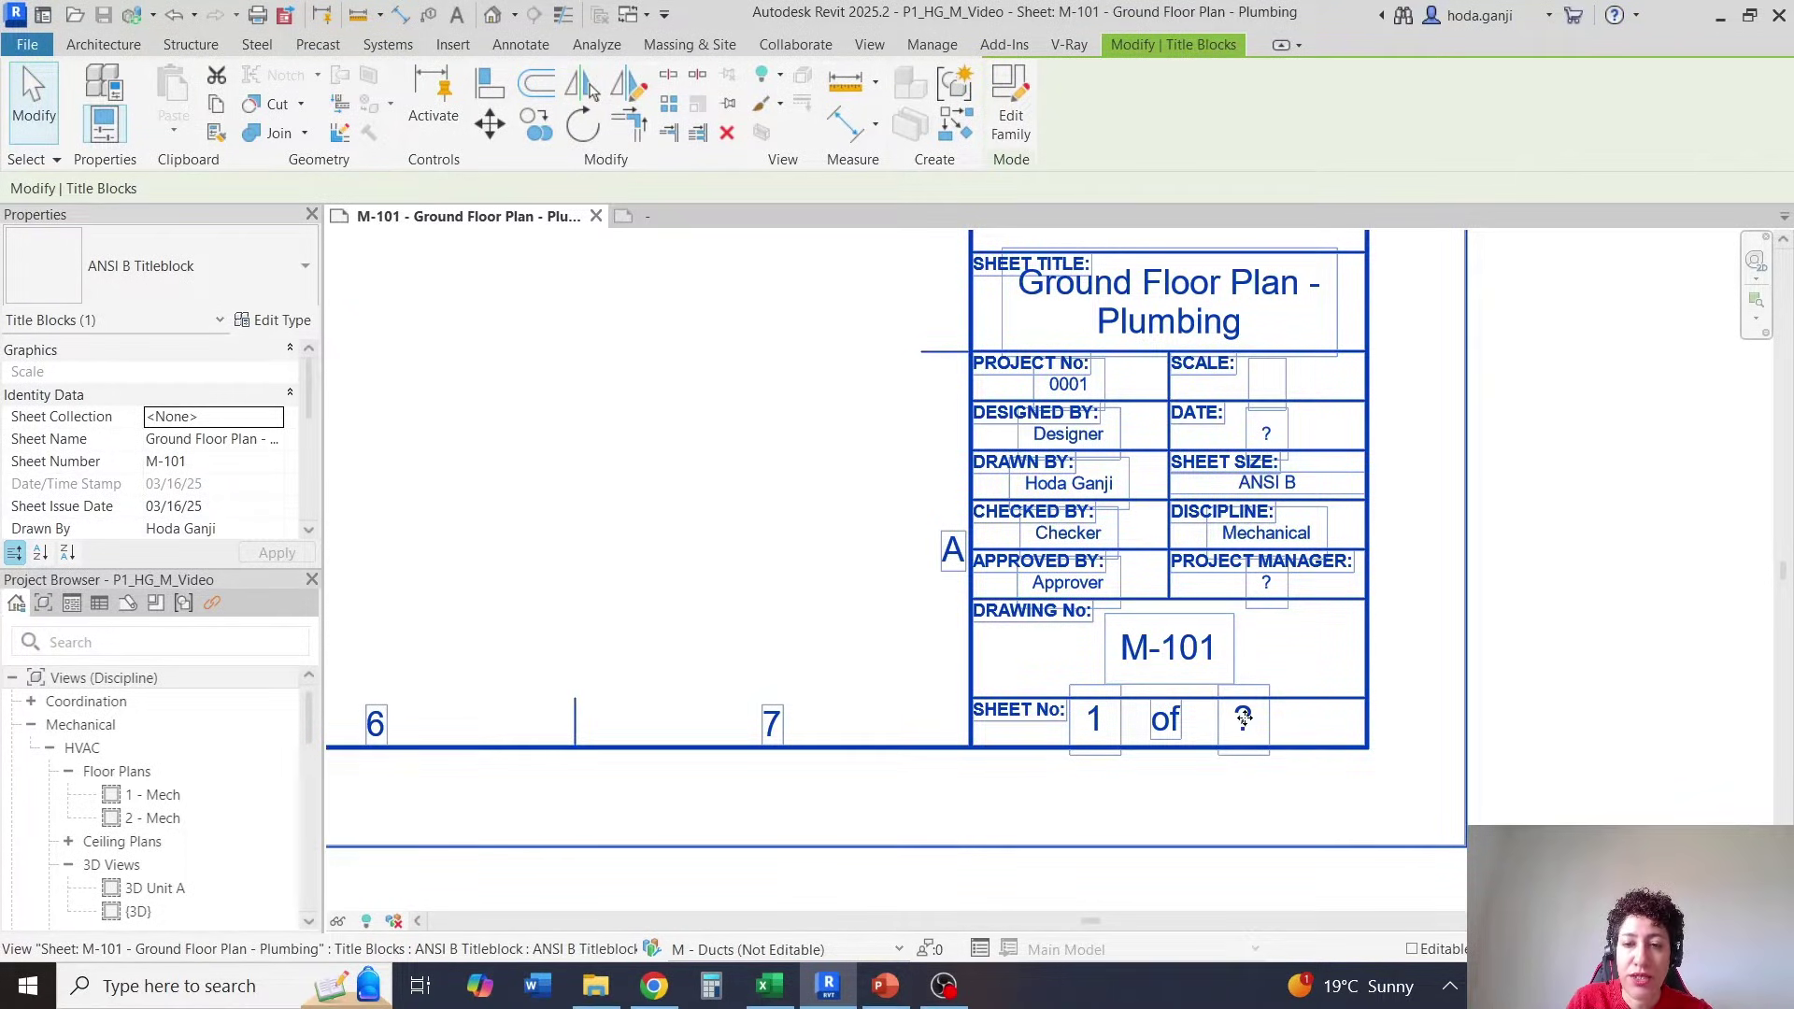
left_click(1532, 684)
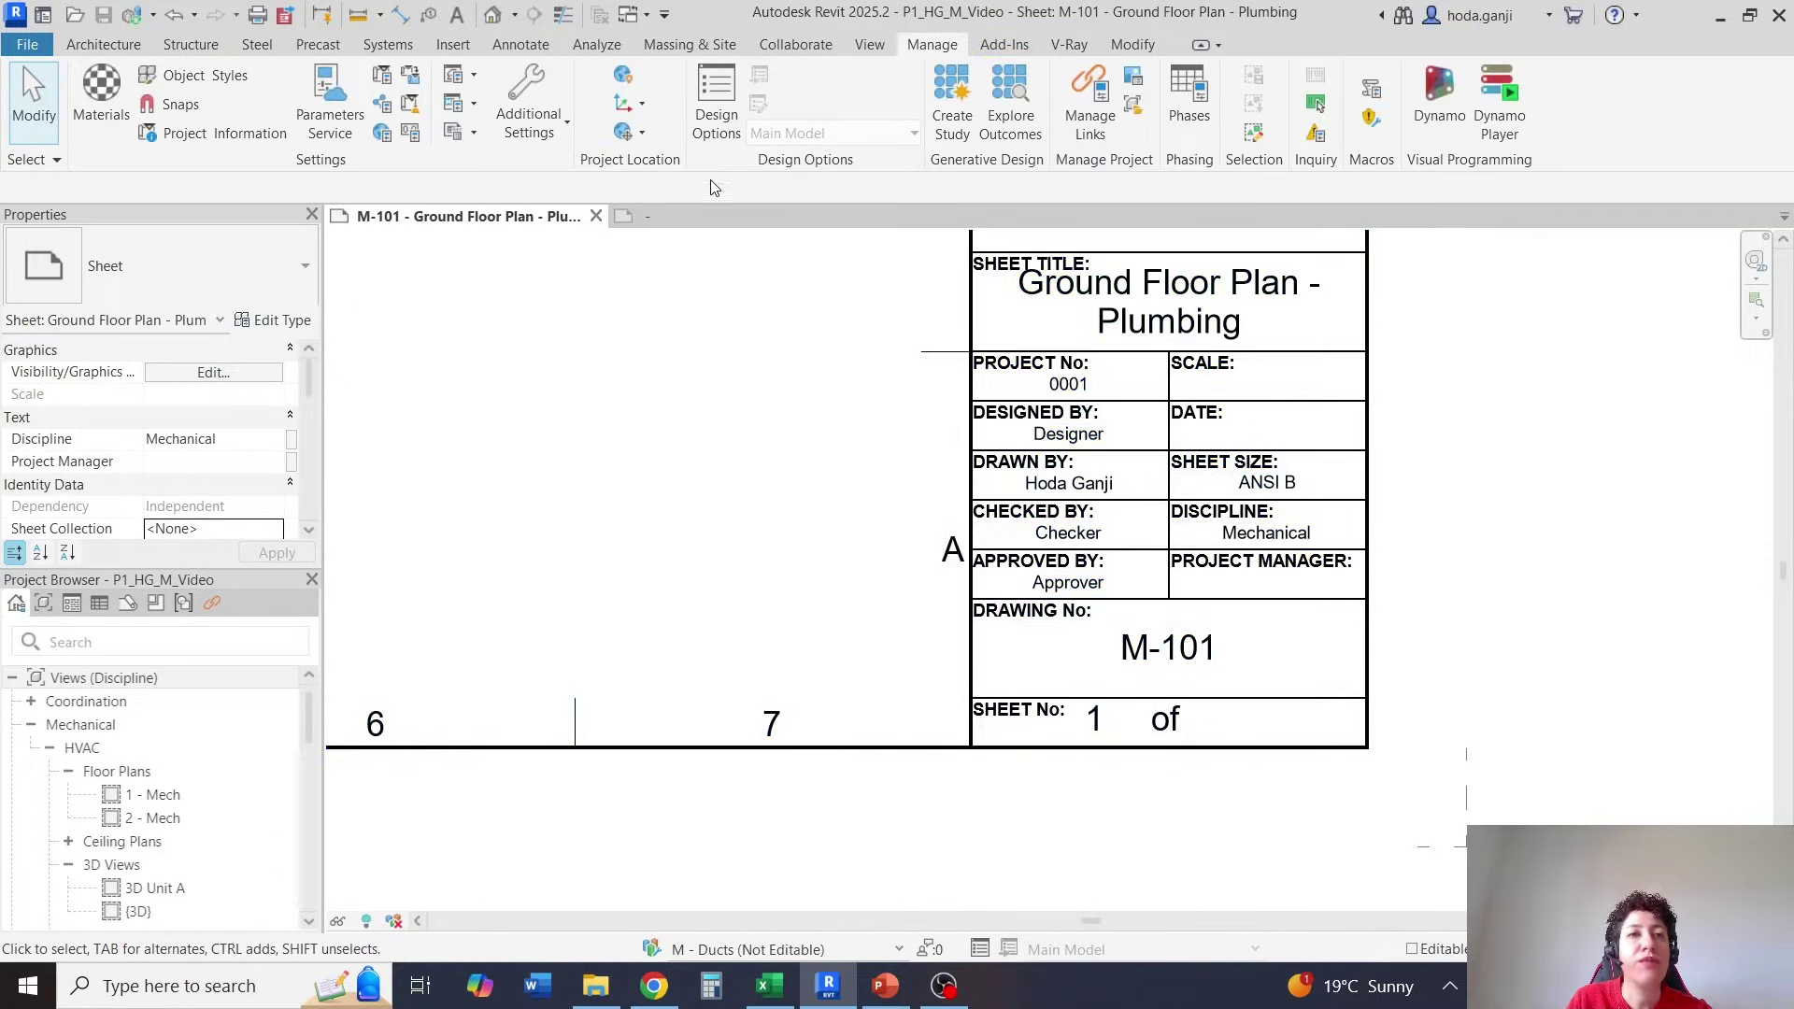
Start a new shared project parameter using Set Total from the Title Block group.
left_click(381, 75)
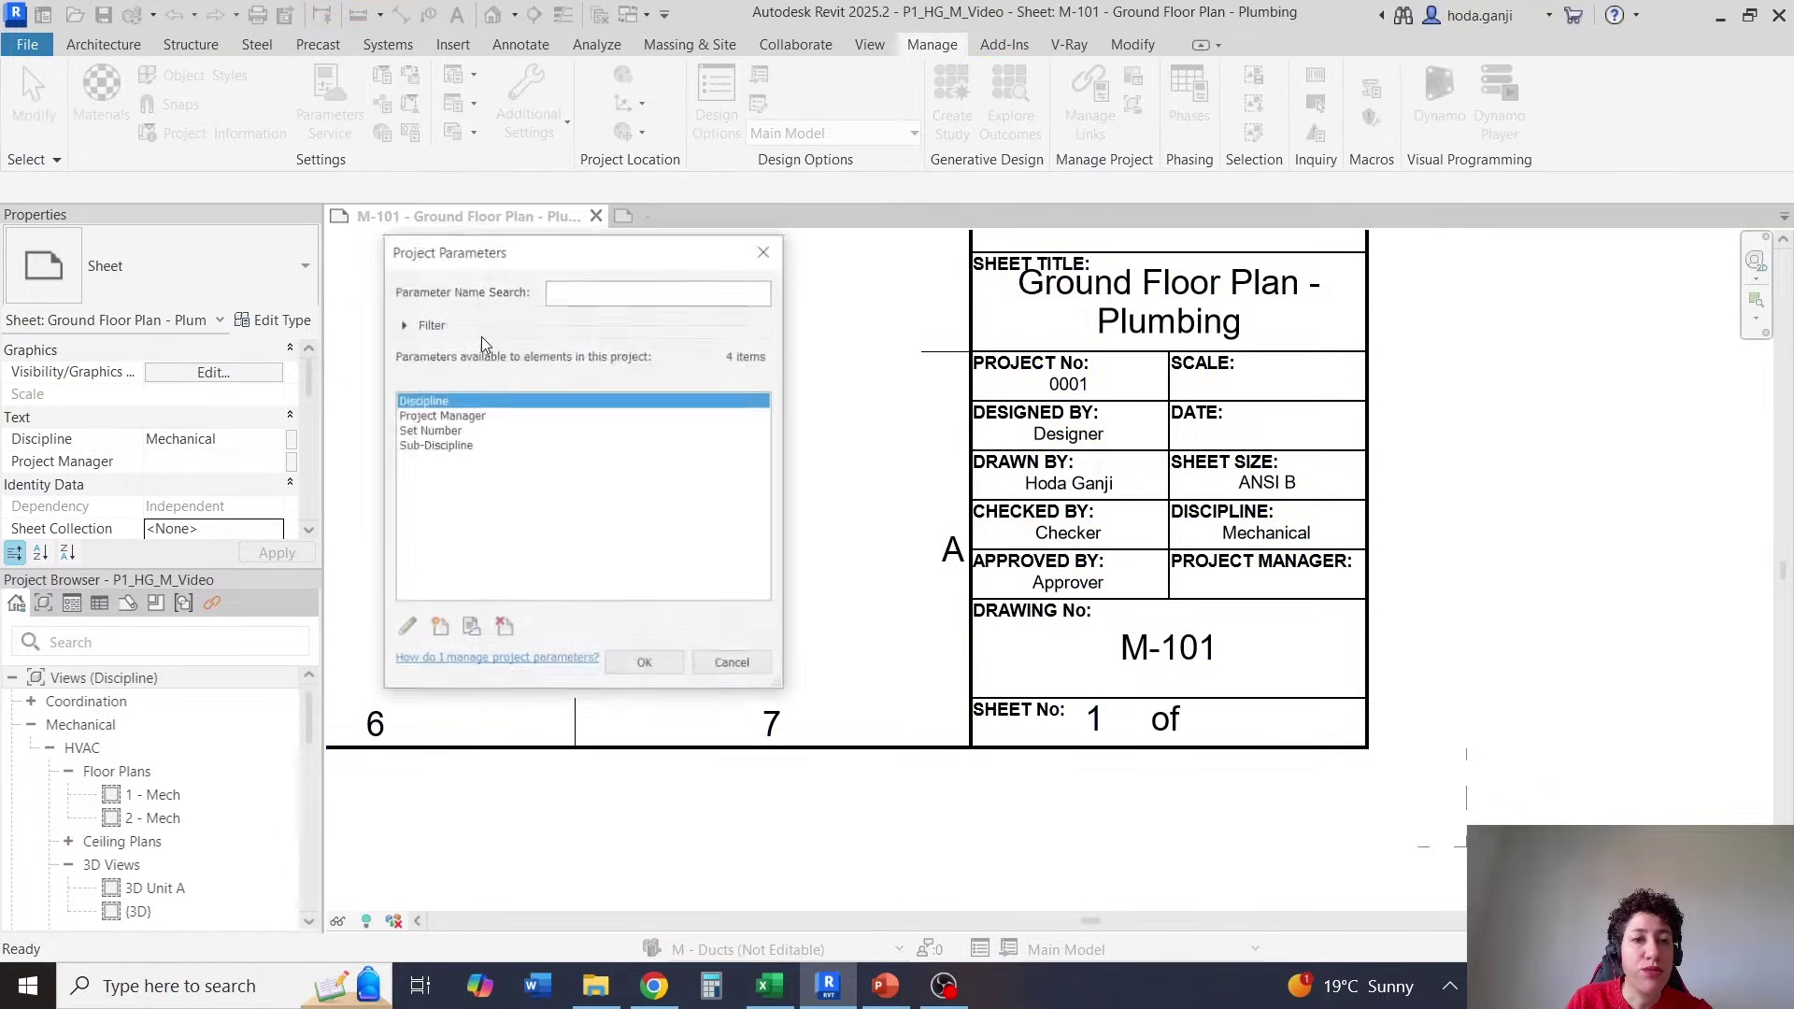
left_click(438, 629)
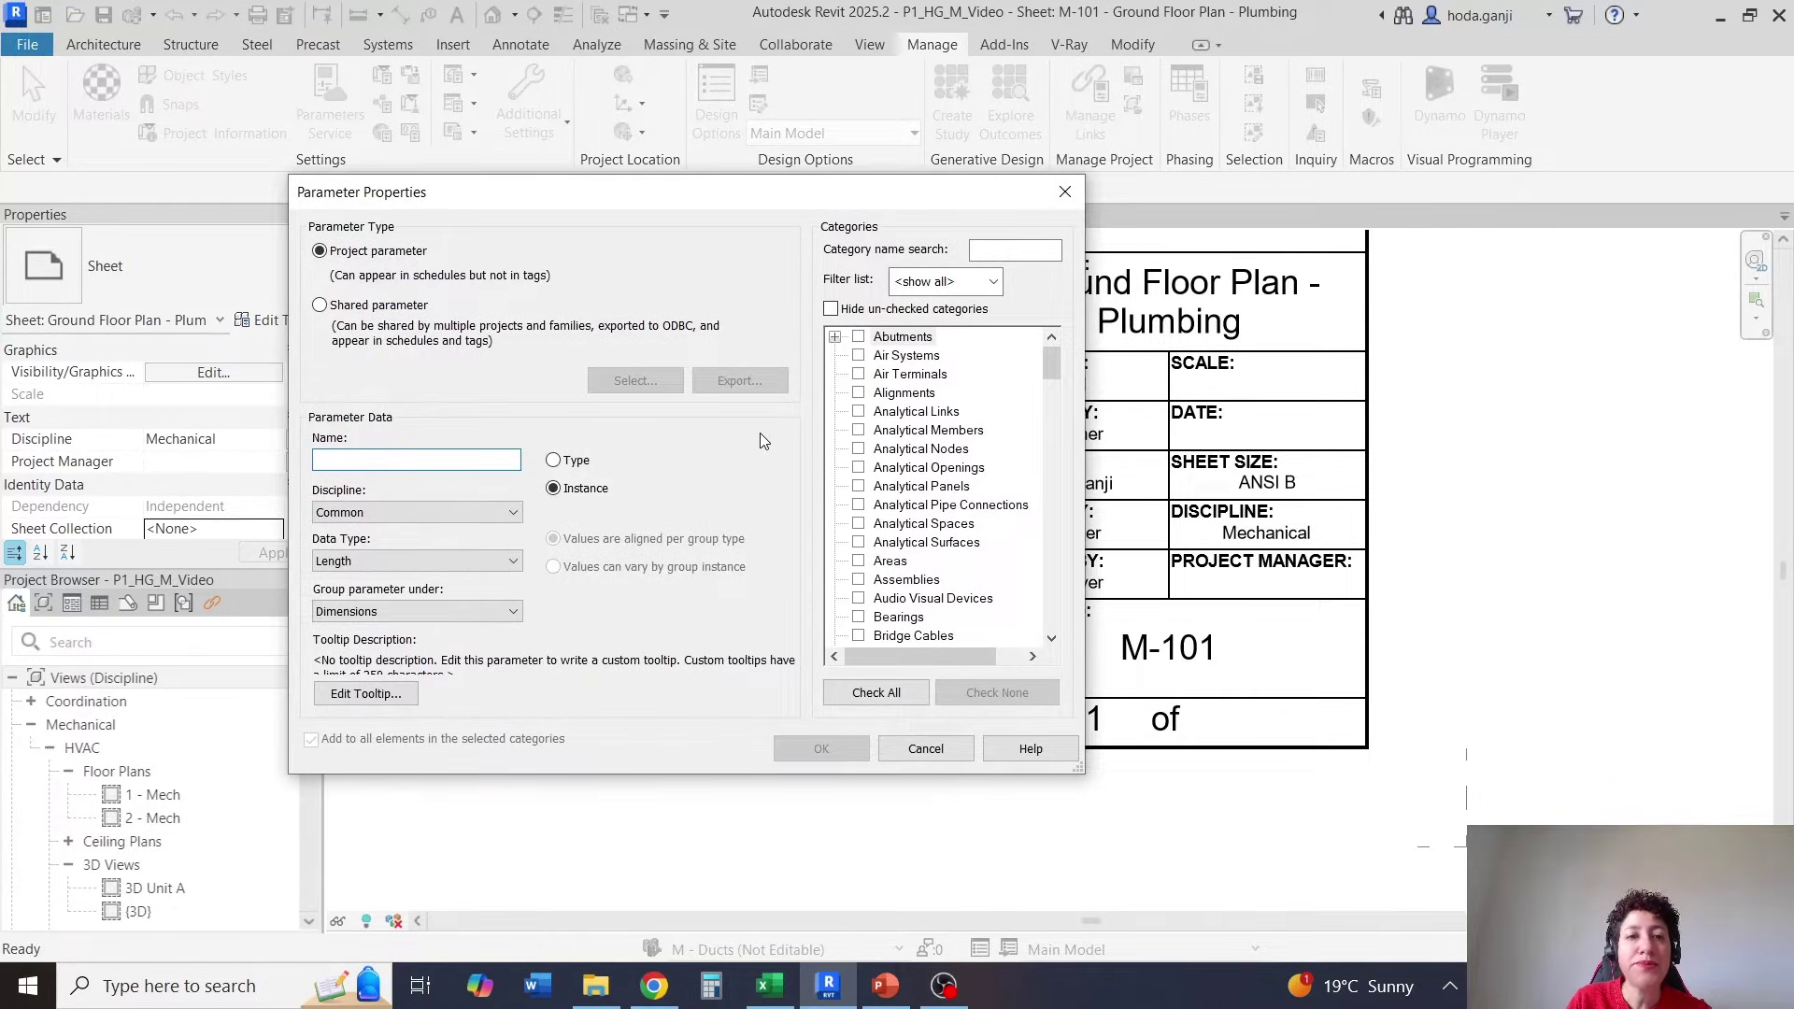
left_click(319, 305)
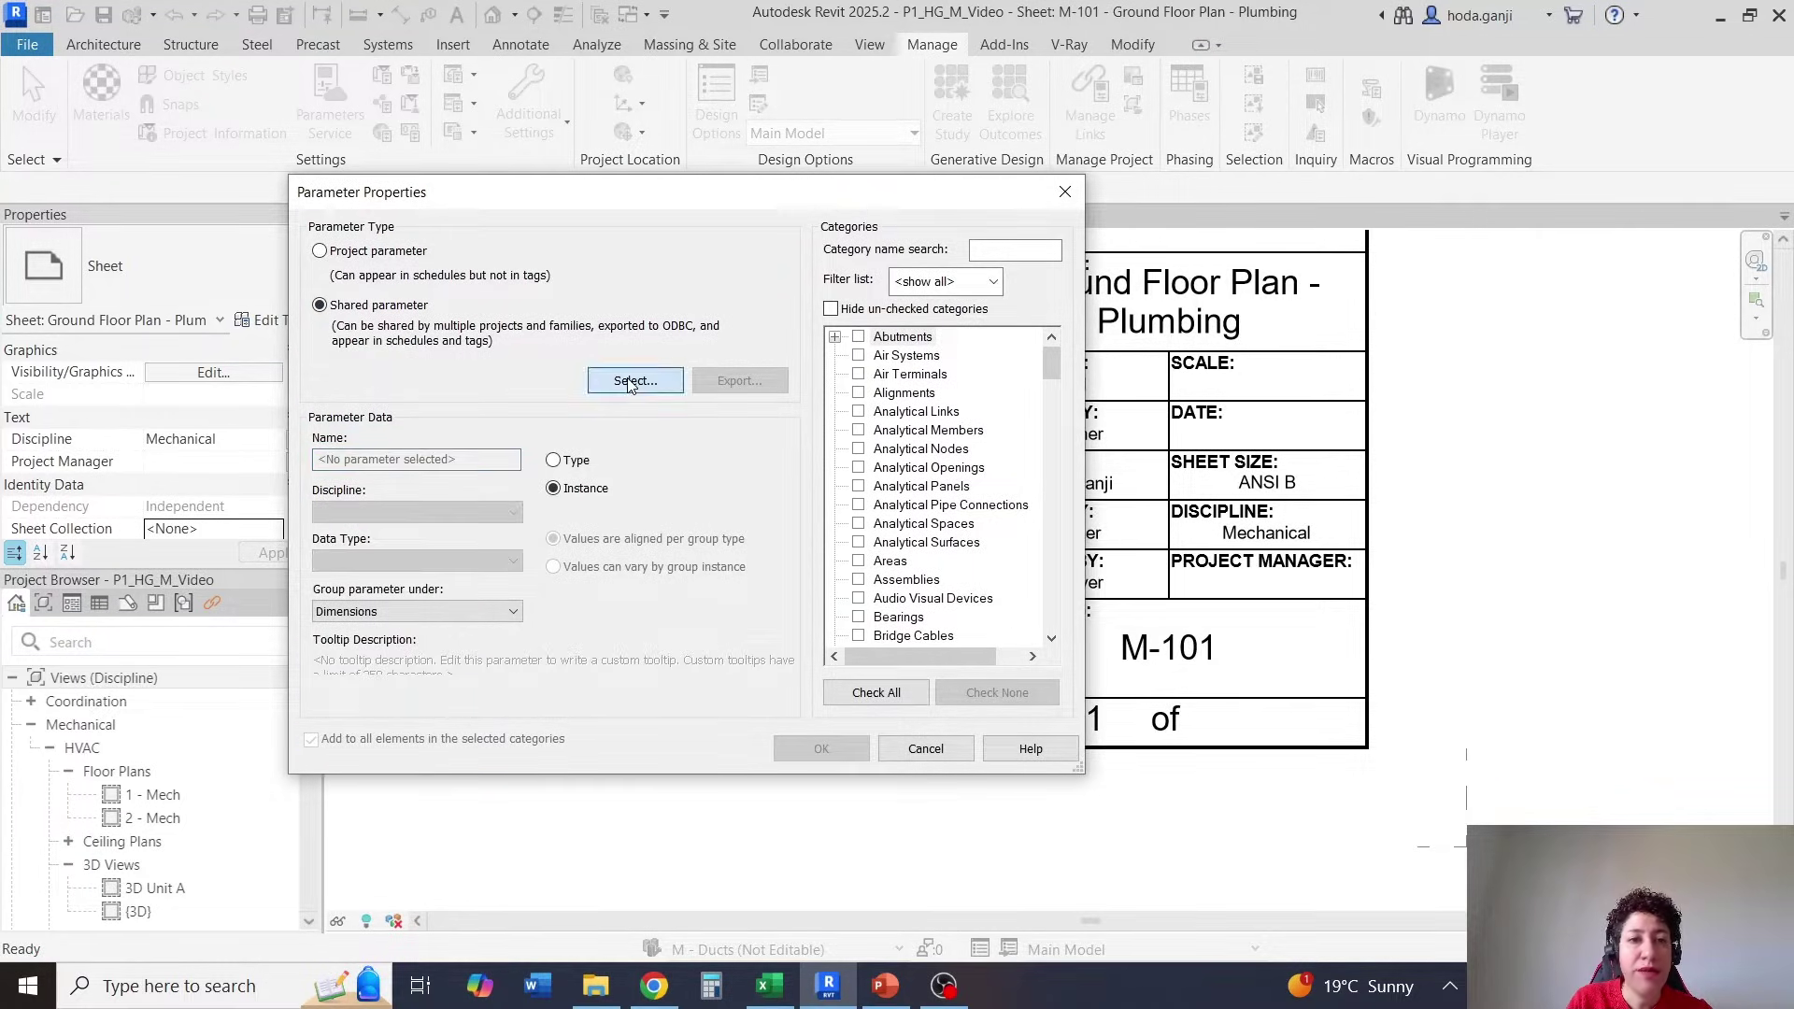
left_click(635, 381)
left_click(792, 278)
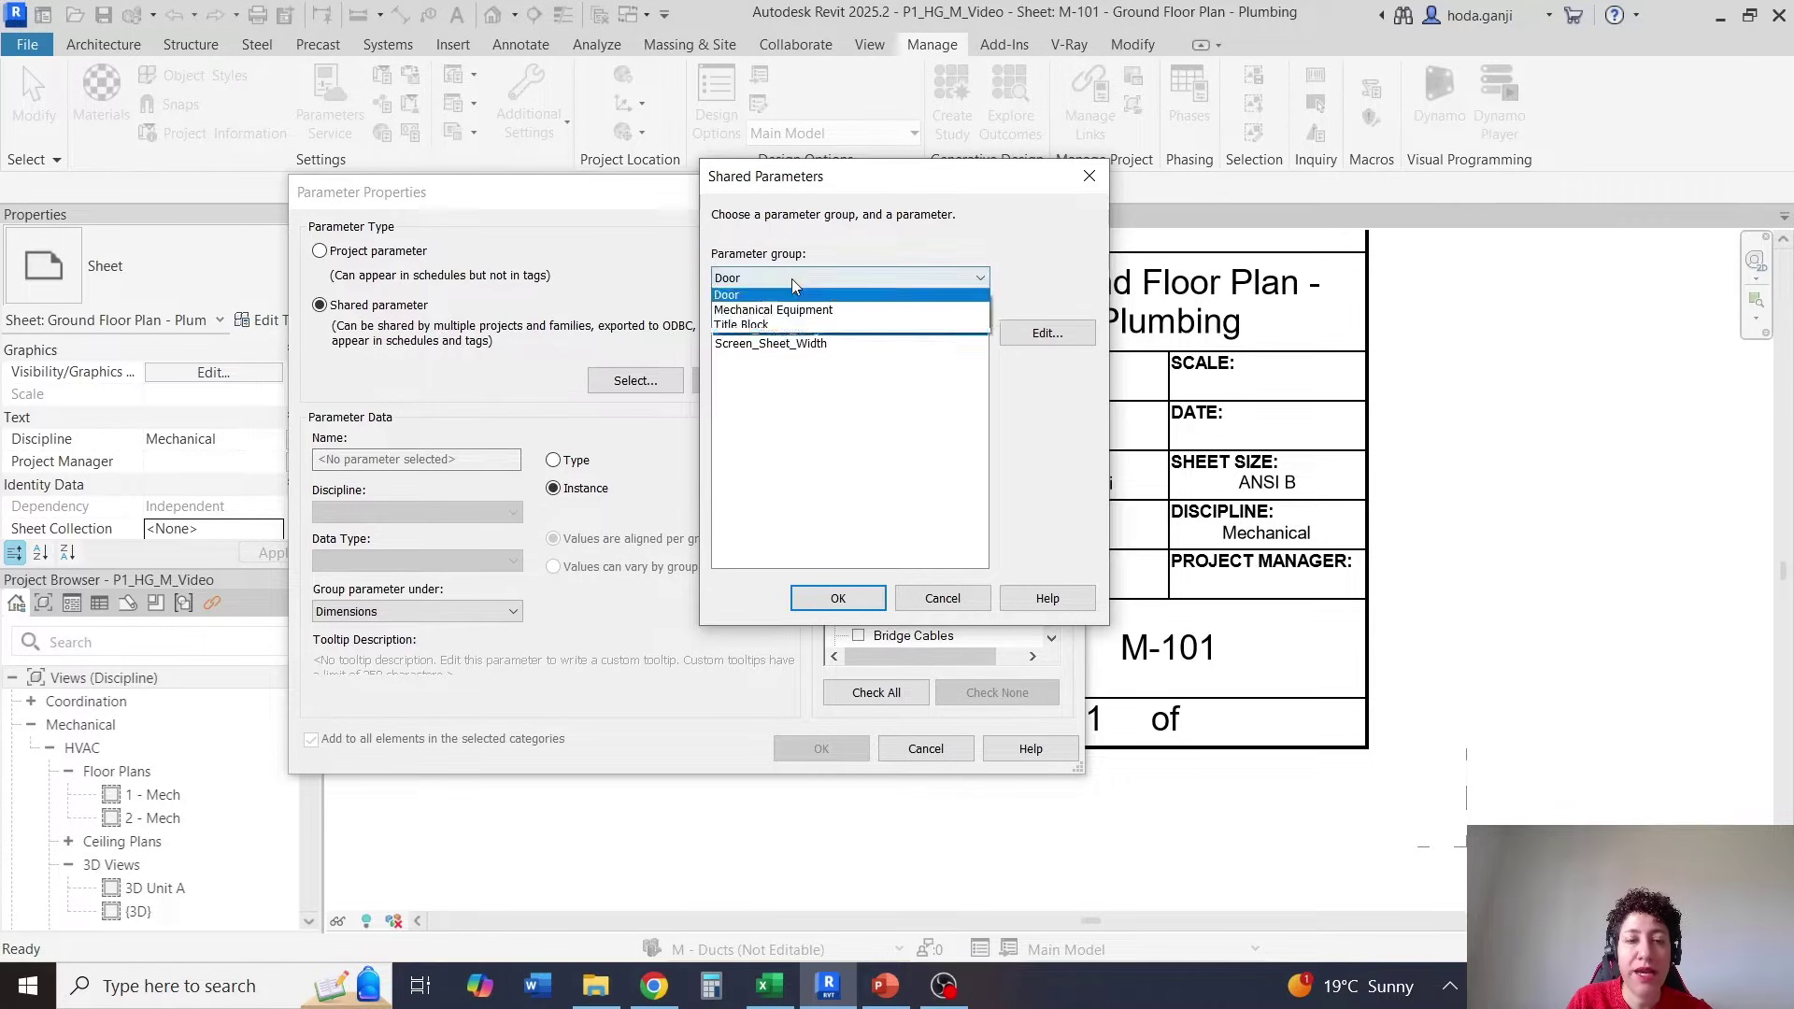
left_click(790, 328)
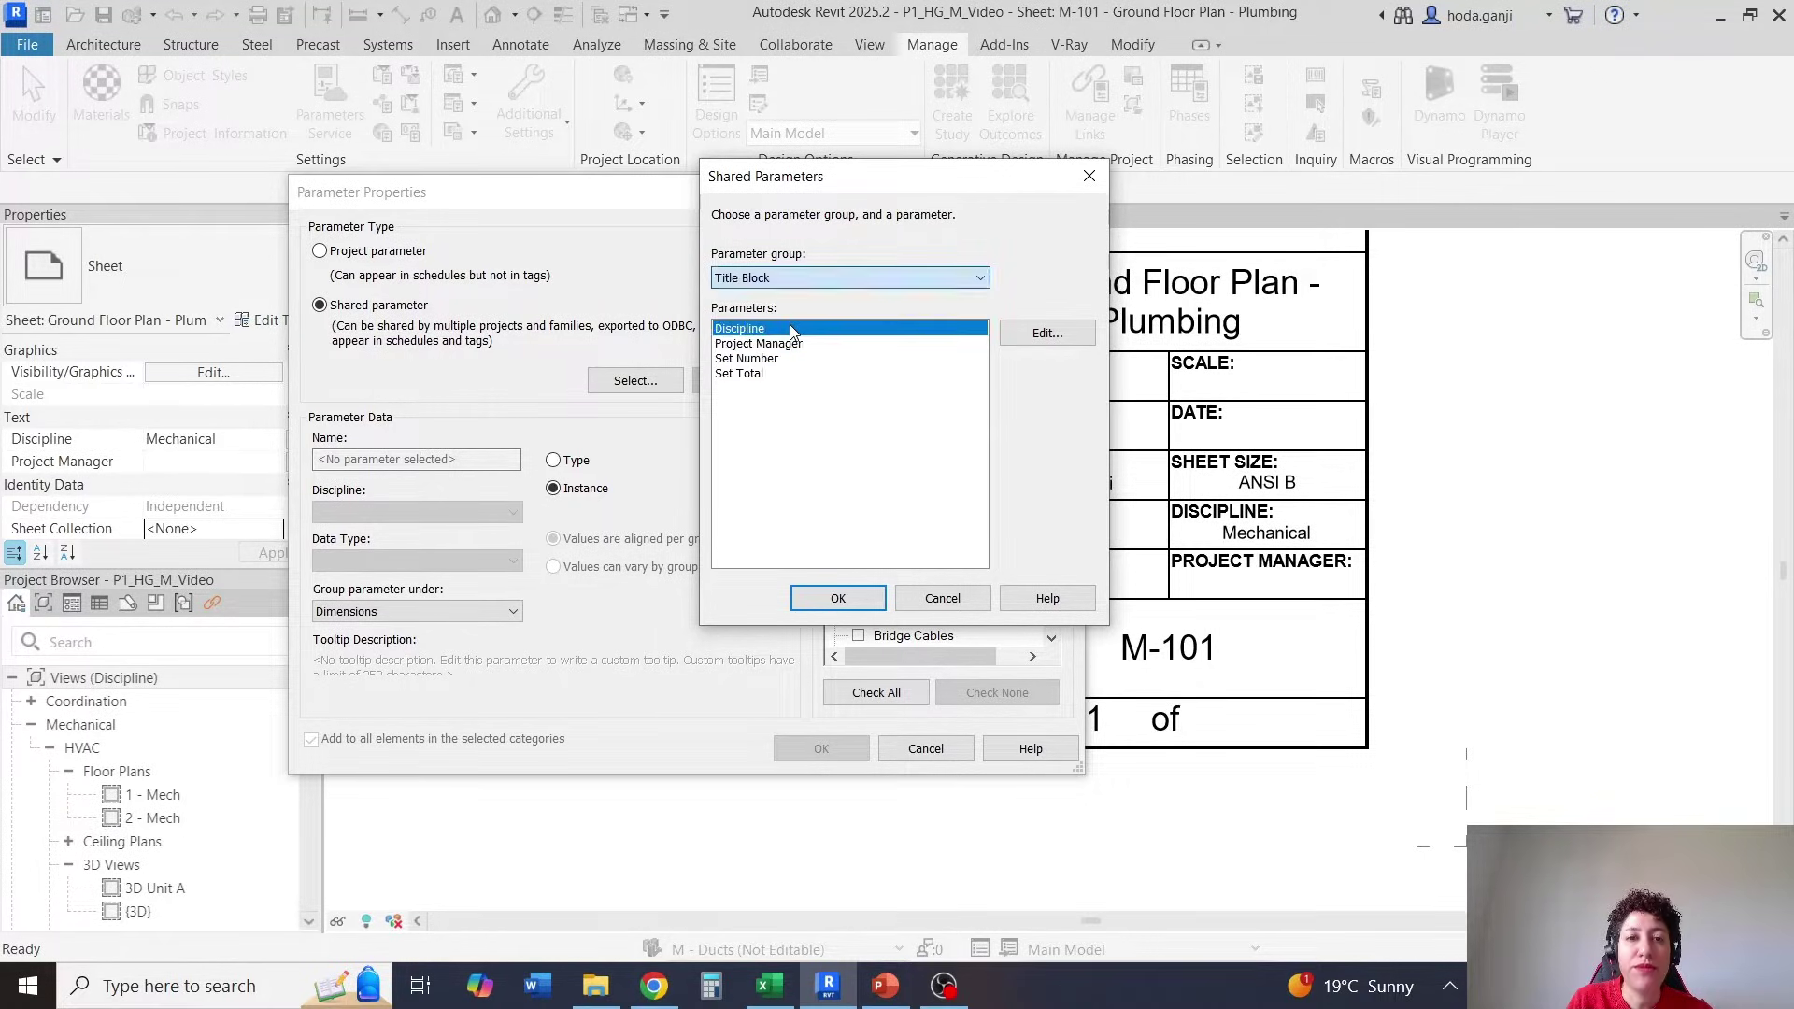
left_click(752, 375)
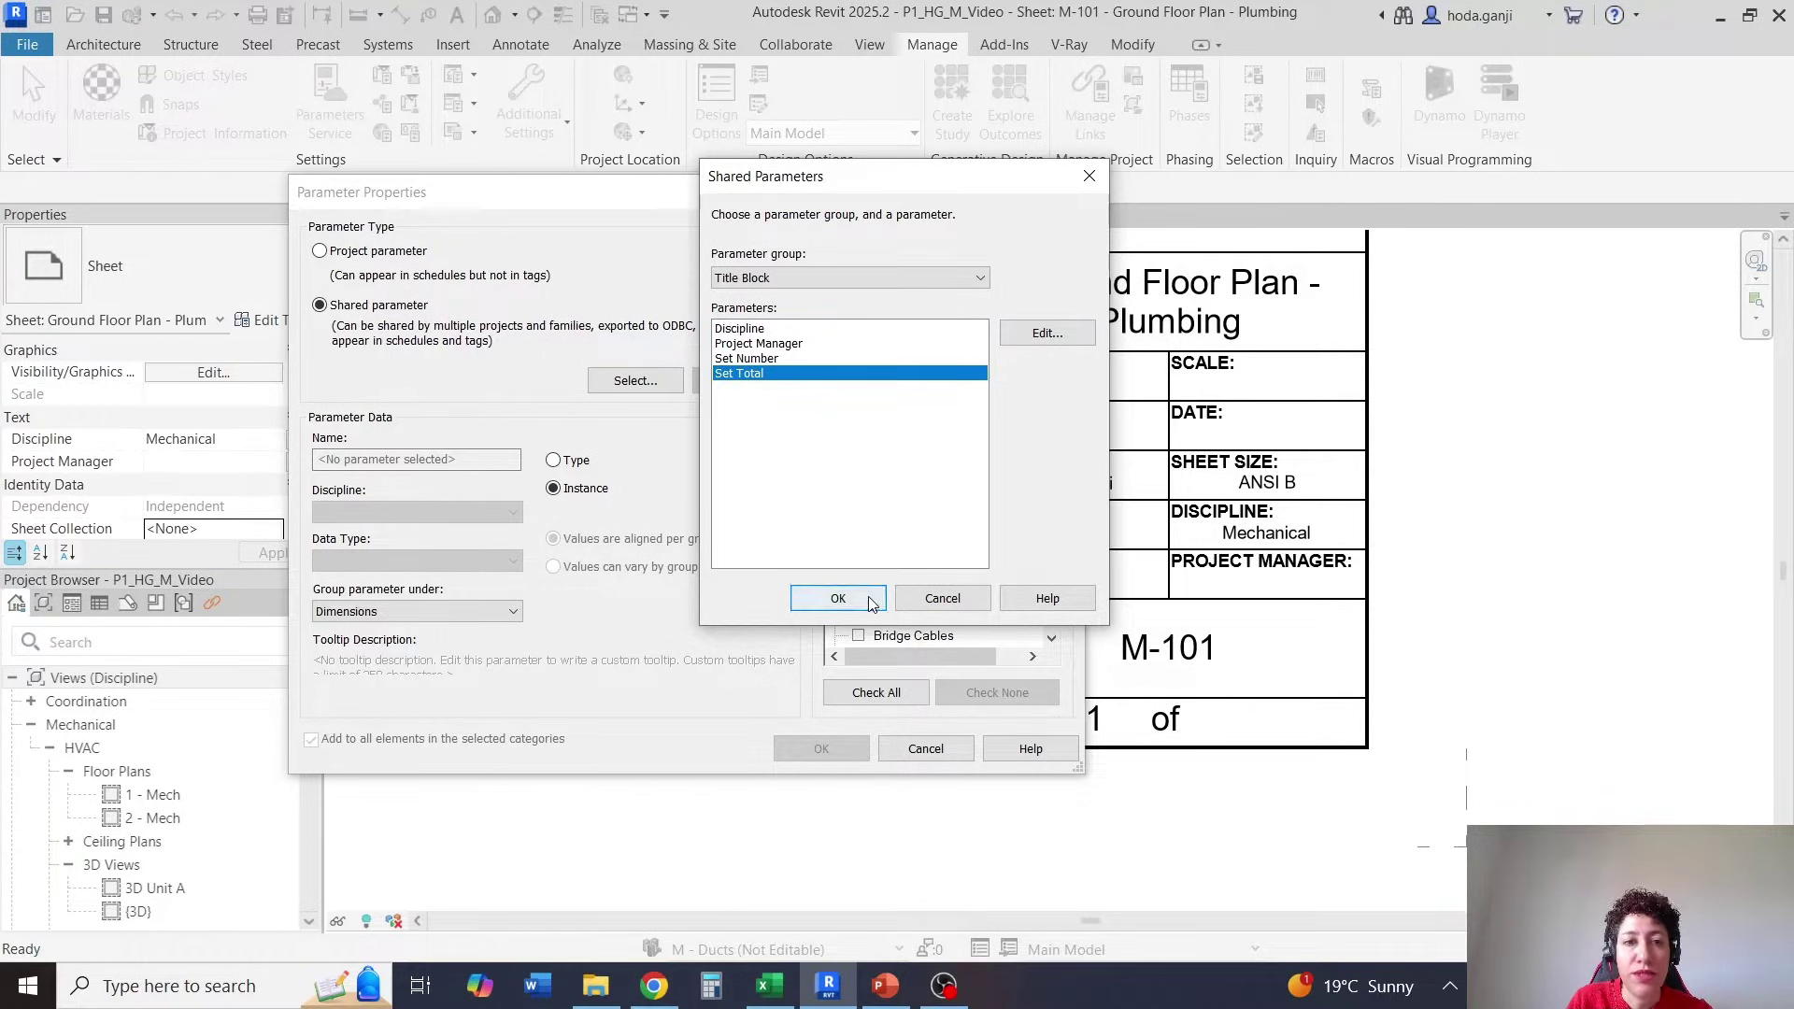
left_click(834, 597)
Apply Set Total to the Sheets category and confirm both parameter dialogs.
left_click(951, 404)
key("s")
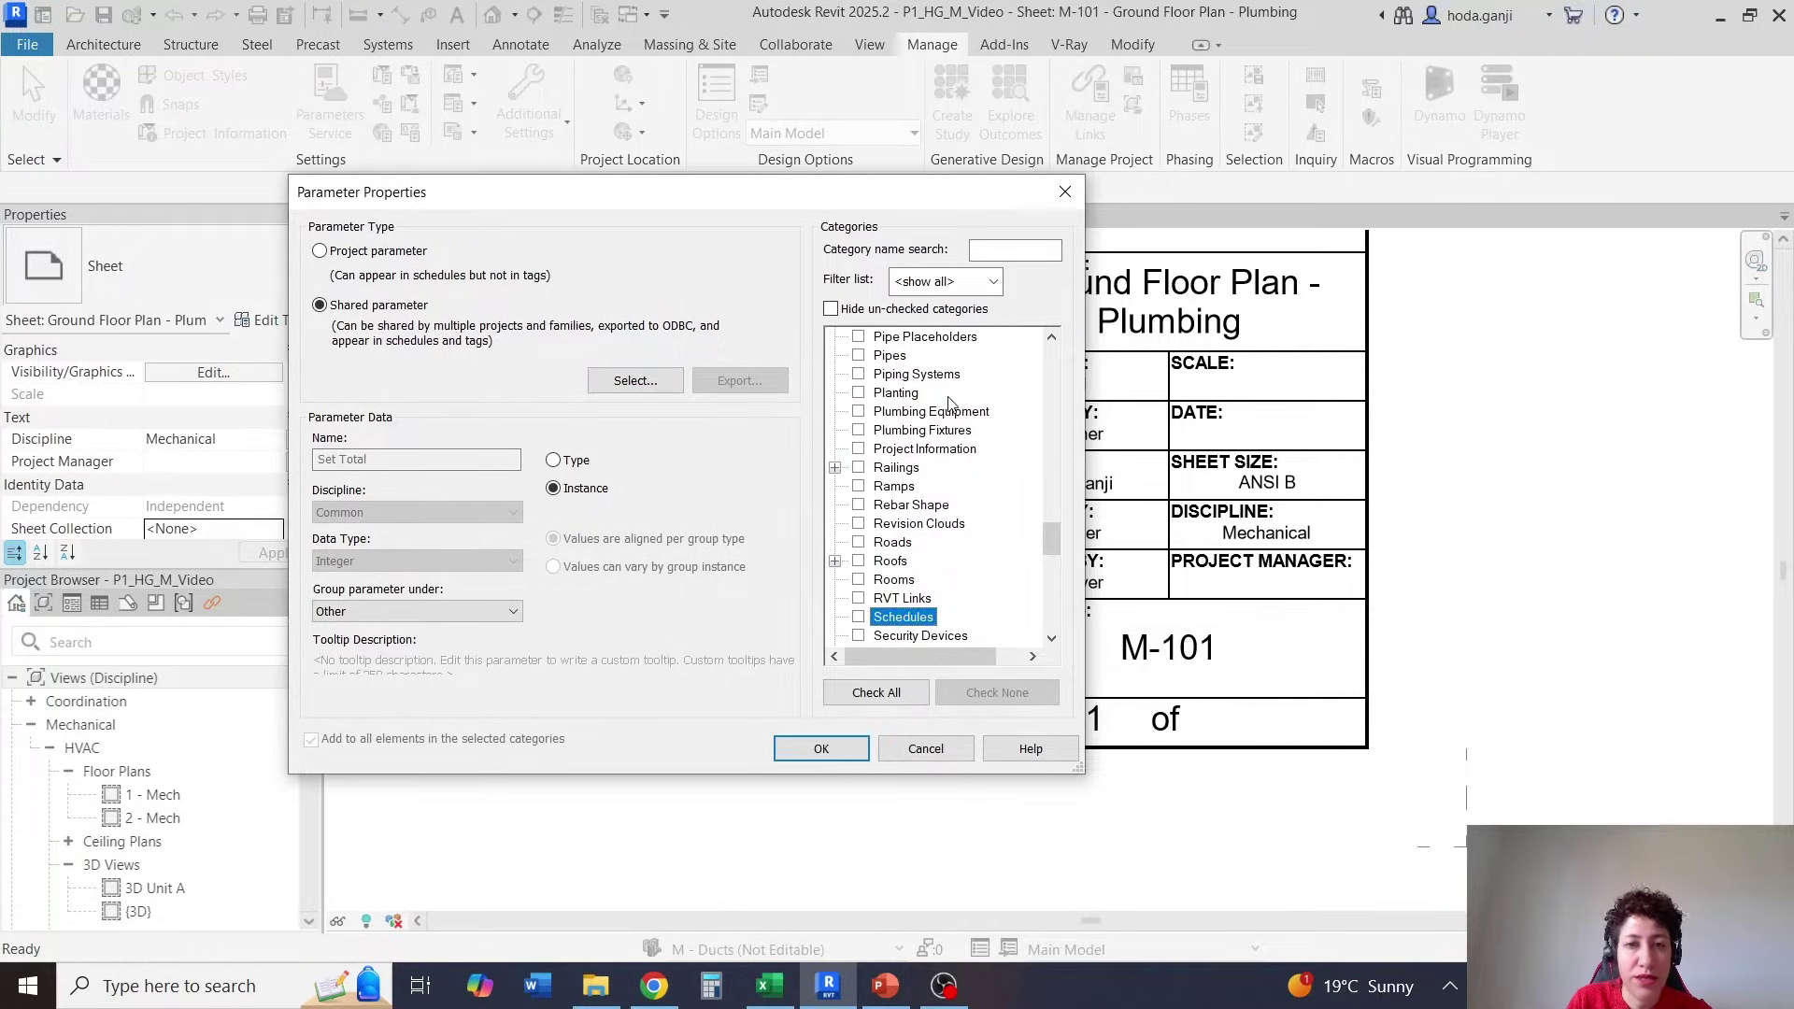
scroll(930, 436, "down", 3)
left_click(1000, 250)
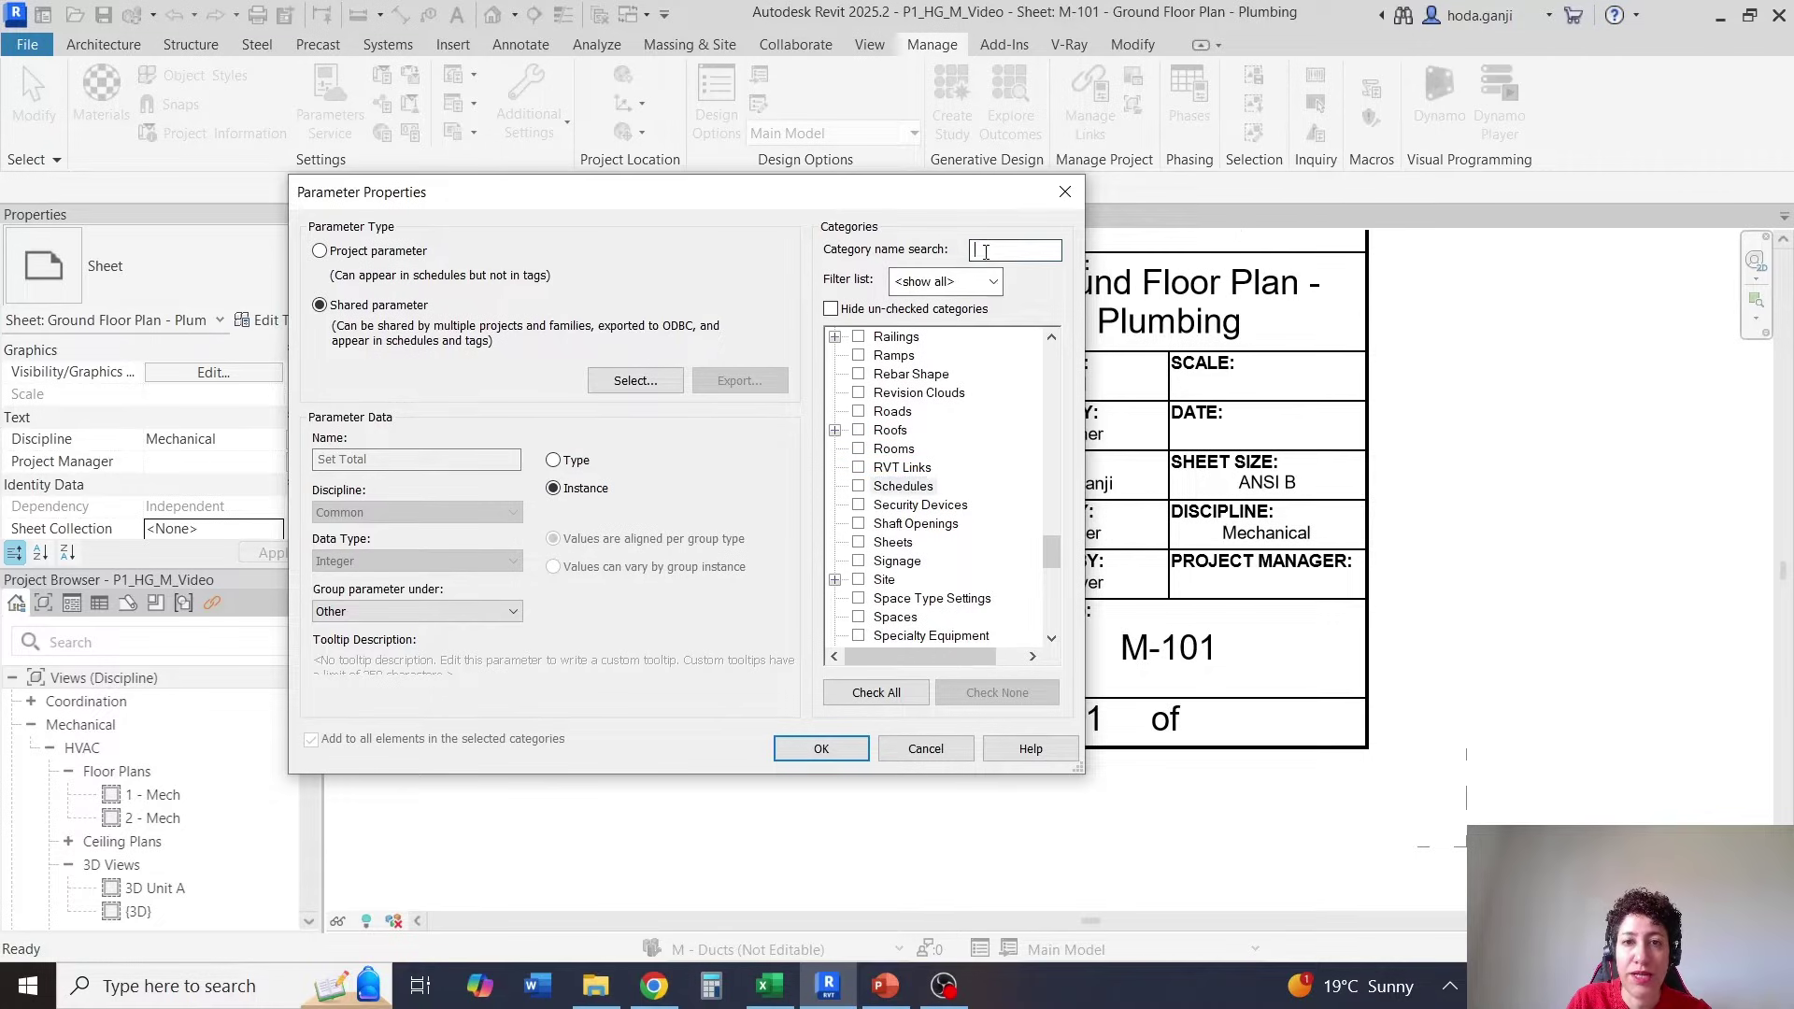
left_click(858, 542)
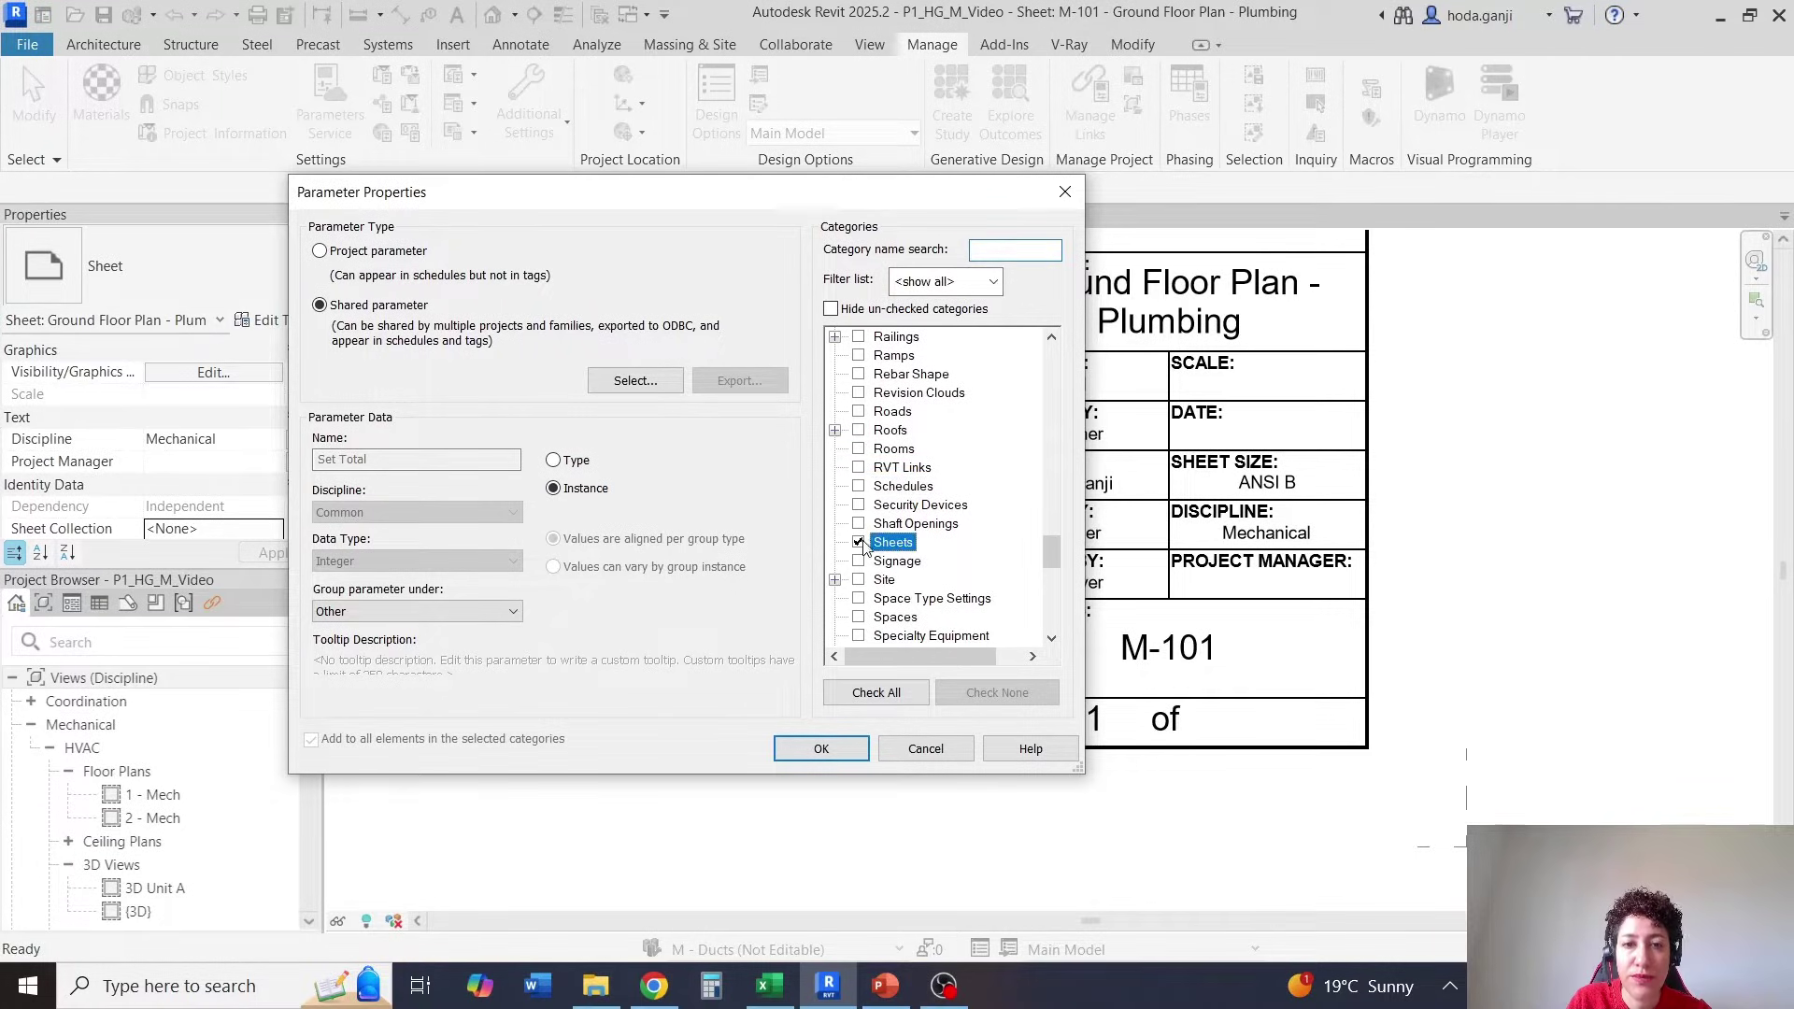
left_click(820, 748)
left_click(645, 666)
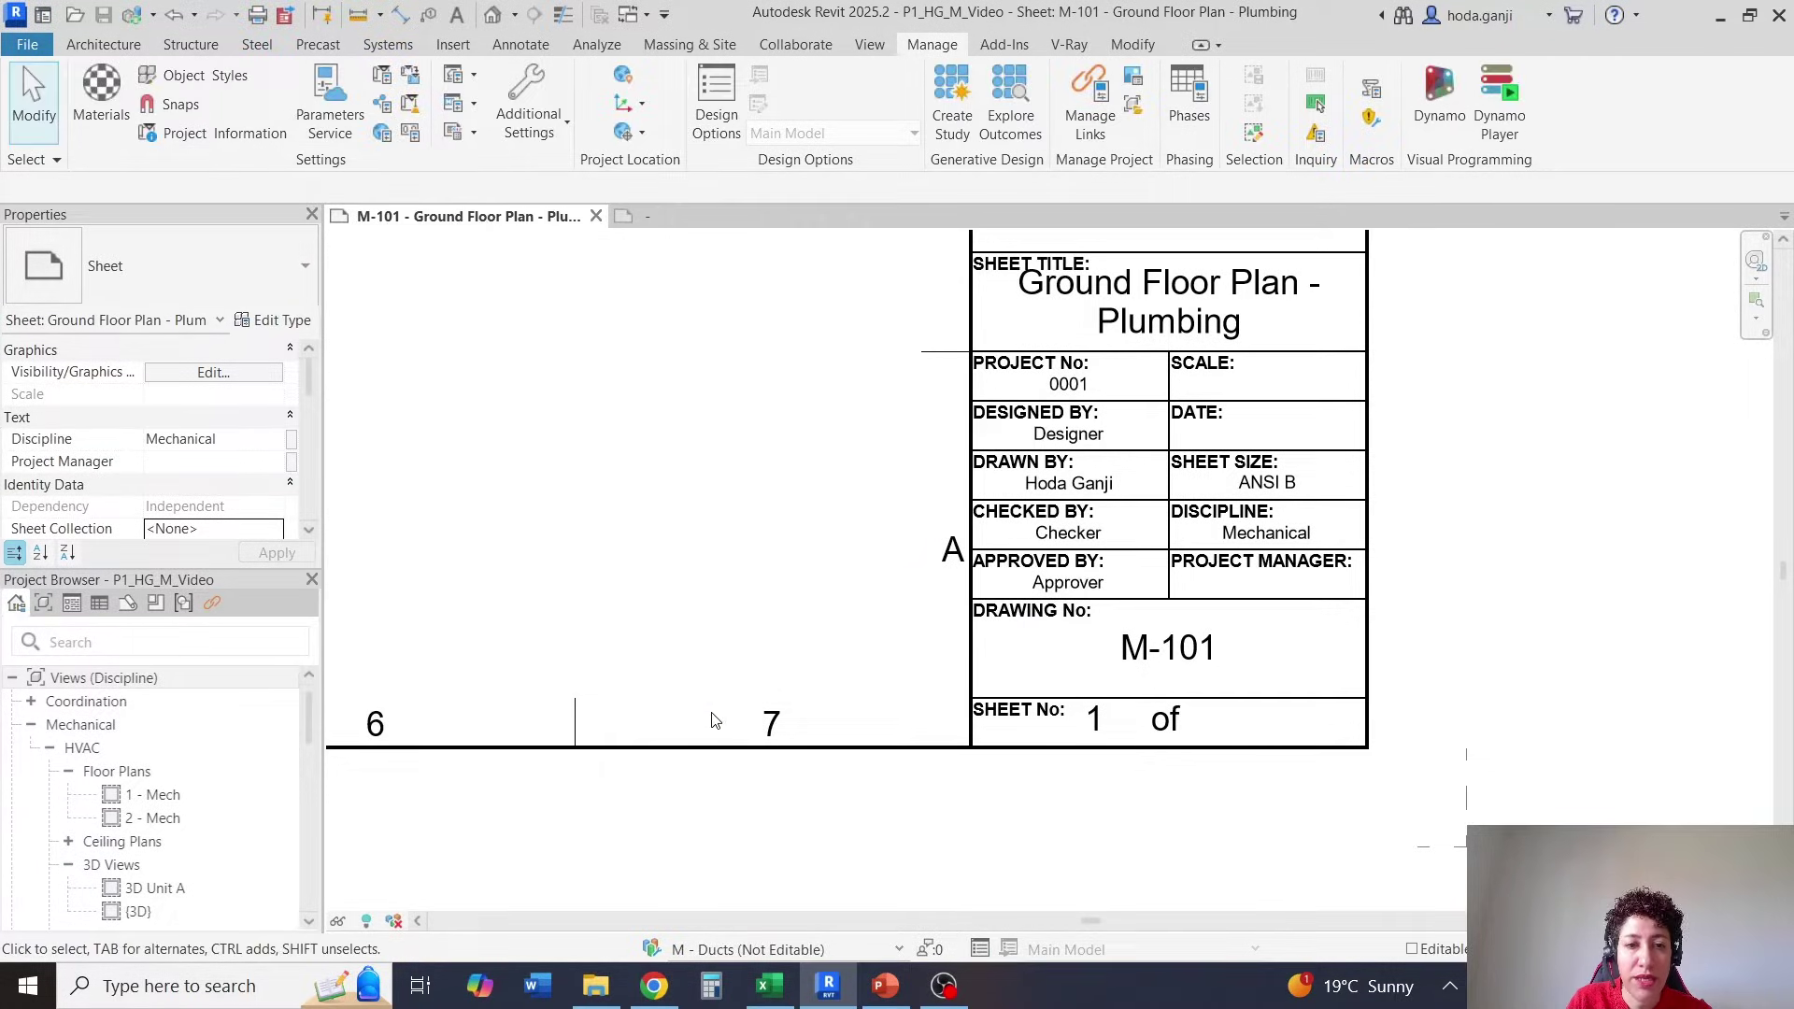
Enter 12 as the sheet total so the title block reads '1 of 12'.
left_click(1191, 722)
left_click(1249, 719)
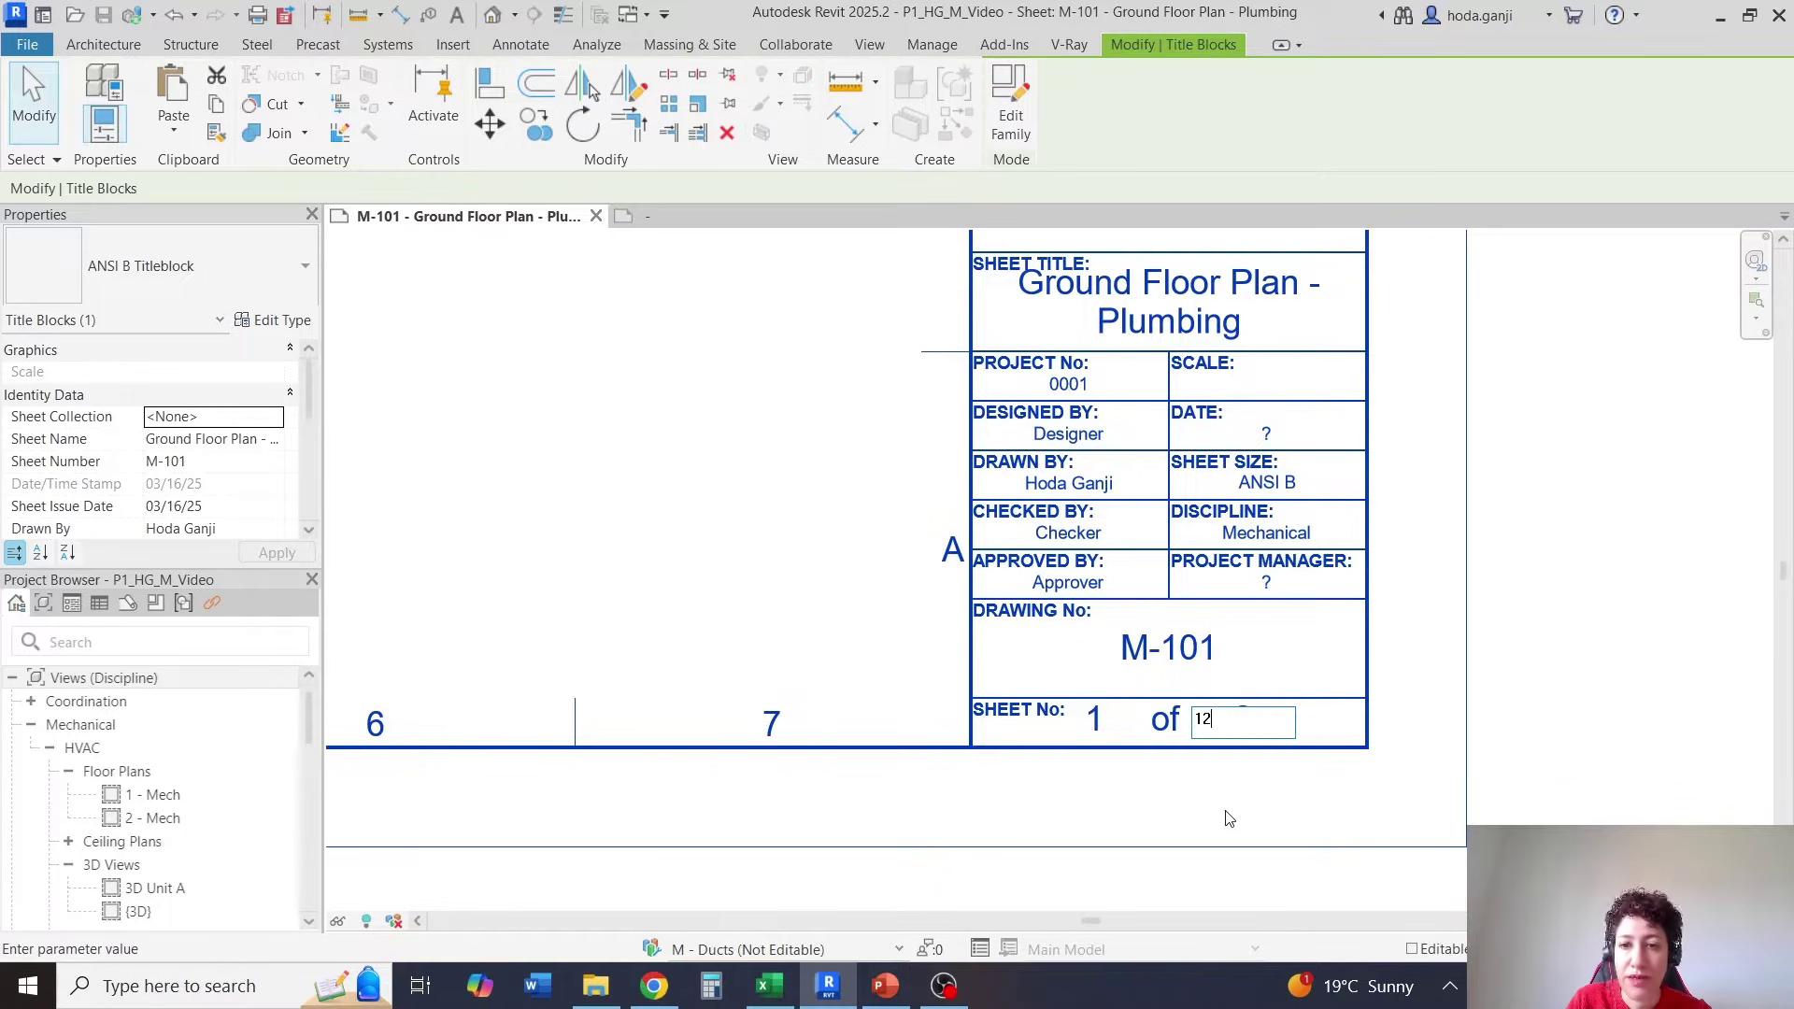
type("12")
key("Return")
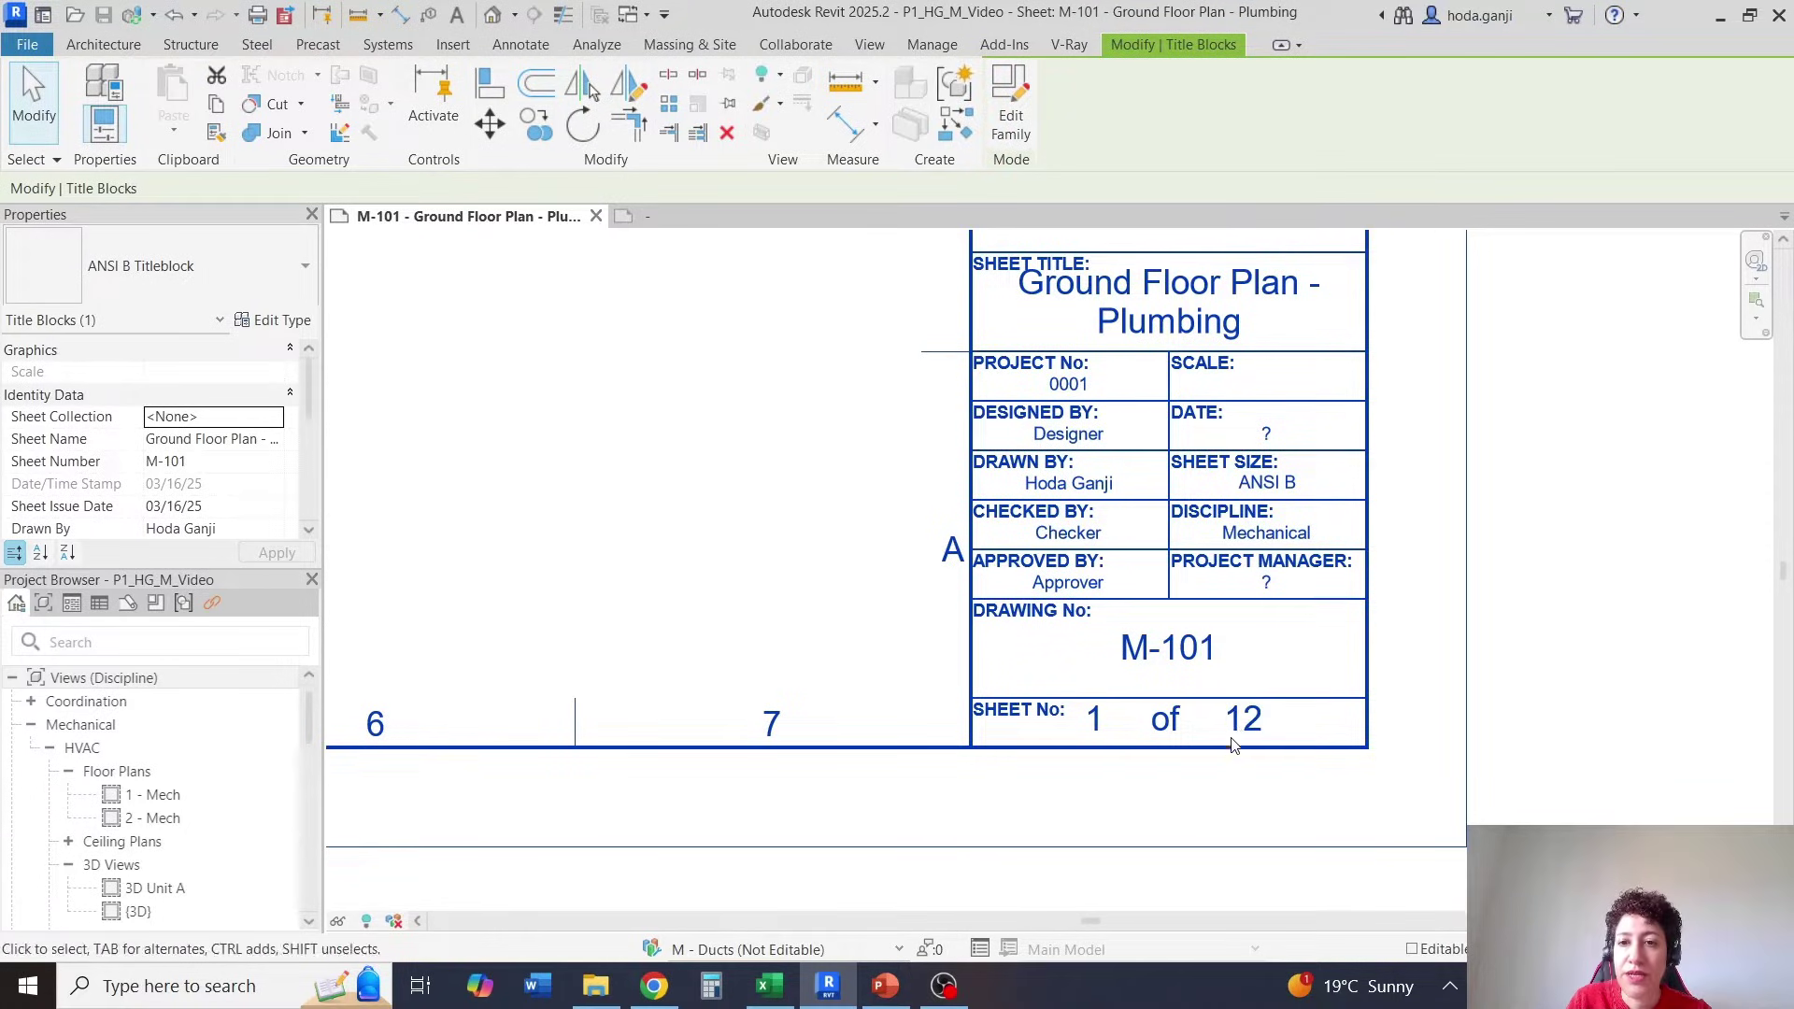
Leave the Project Manager value unchanged, zoom around the sheet, and reselect the title block.
left_click(1266, 586)
key("Escape")
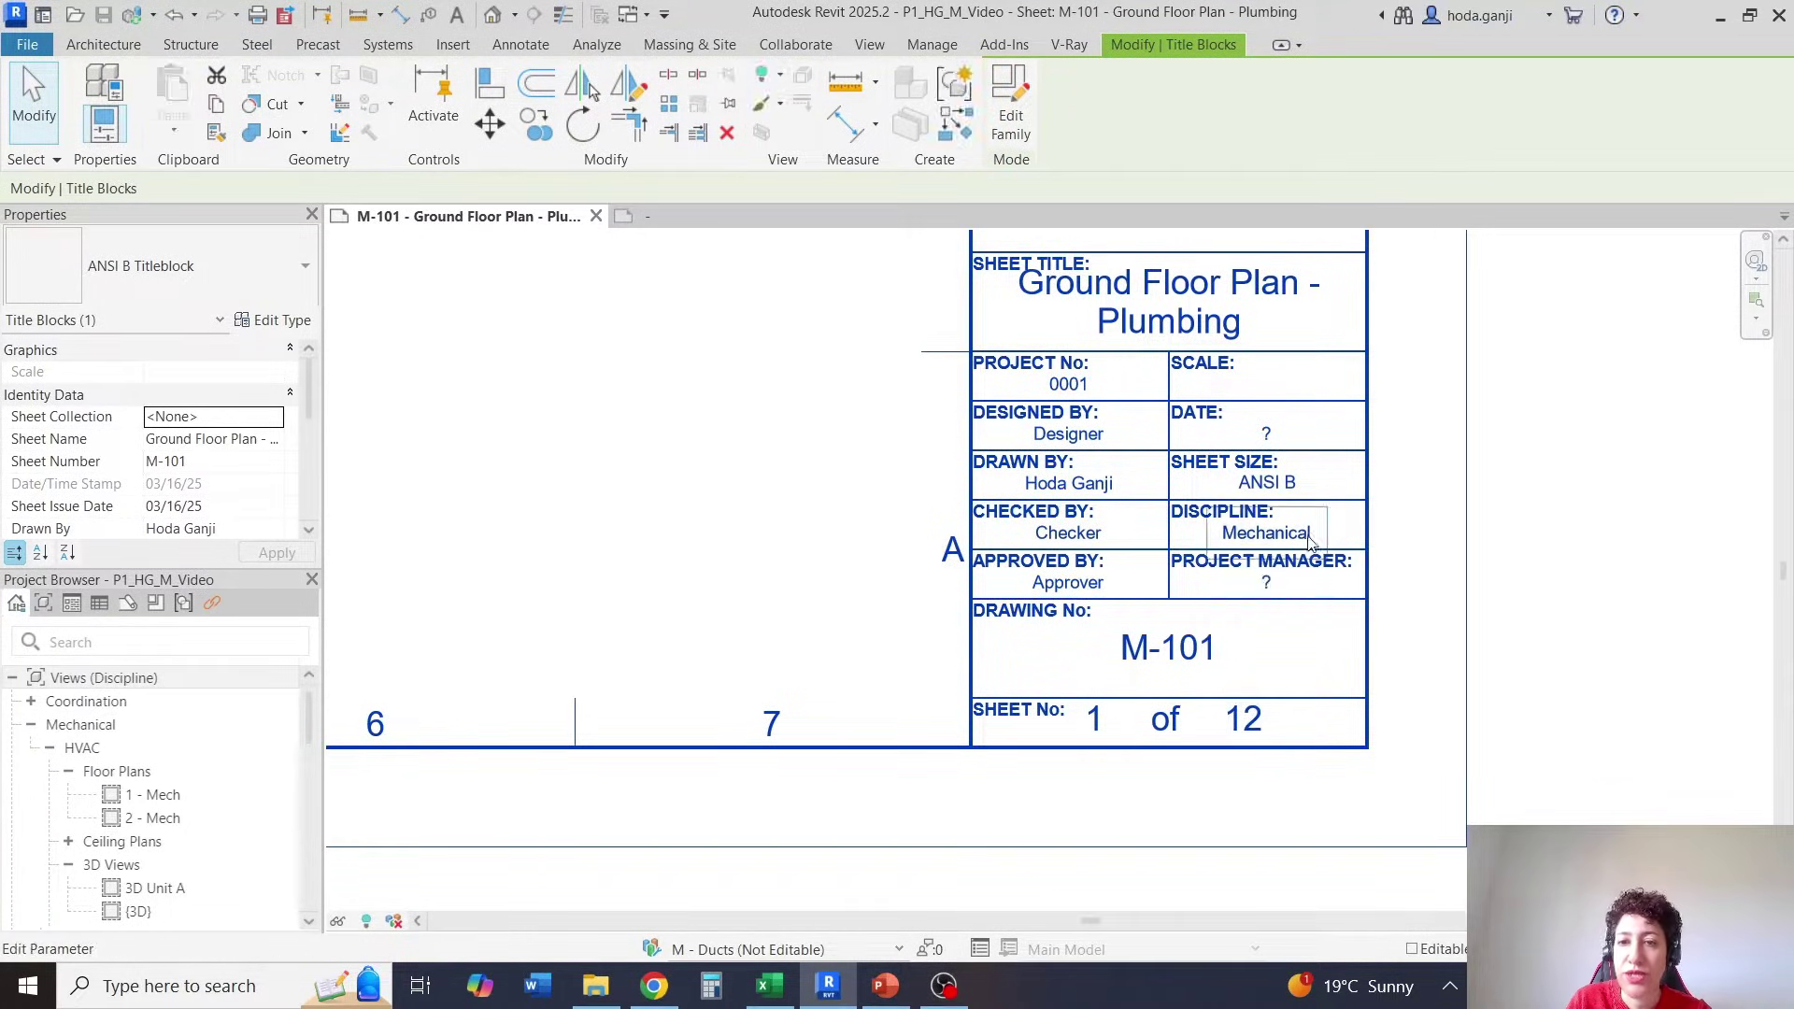
key("Escape")
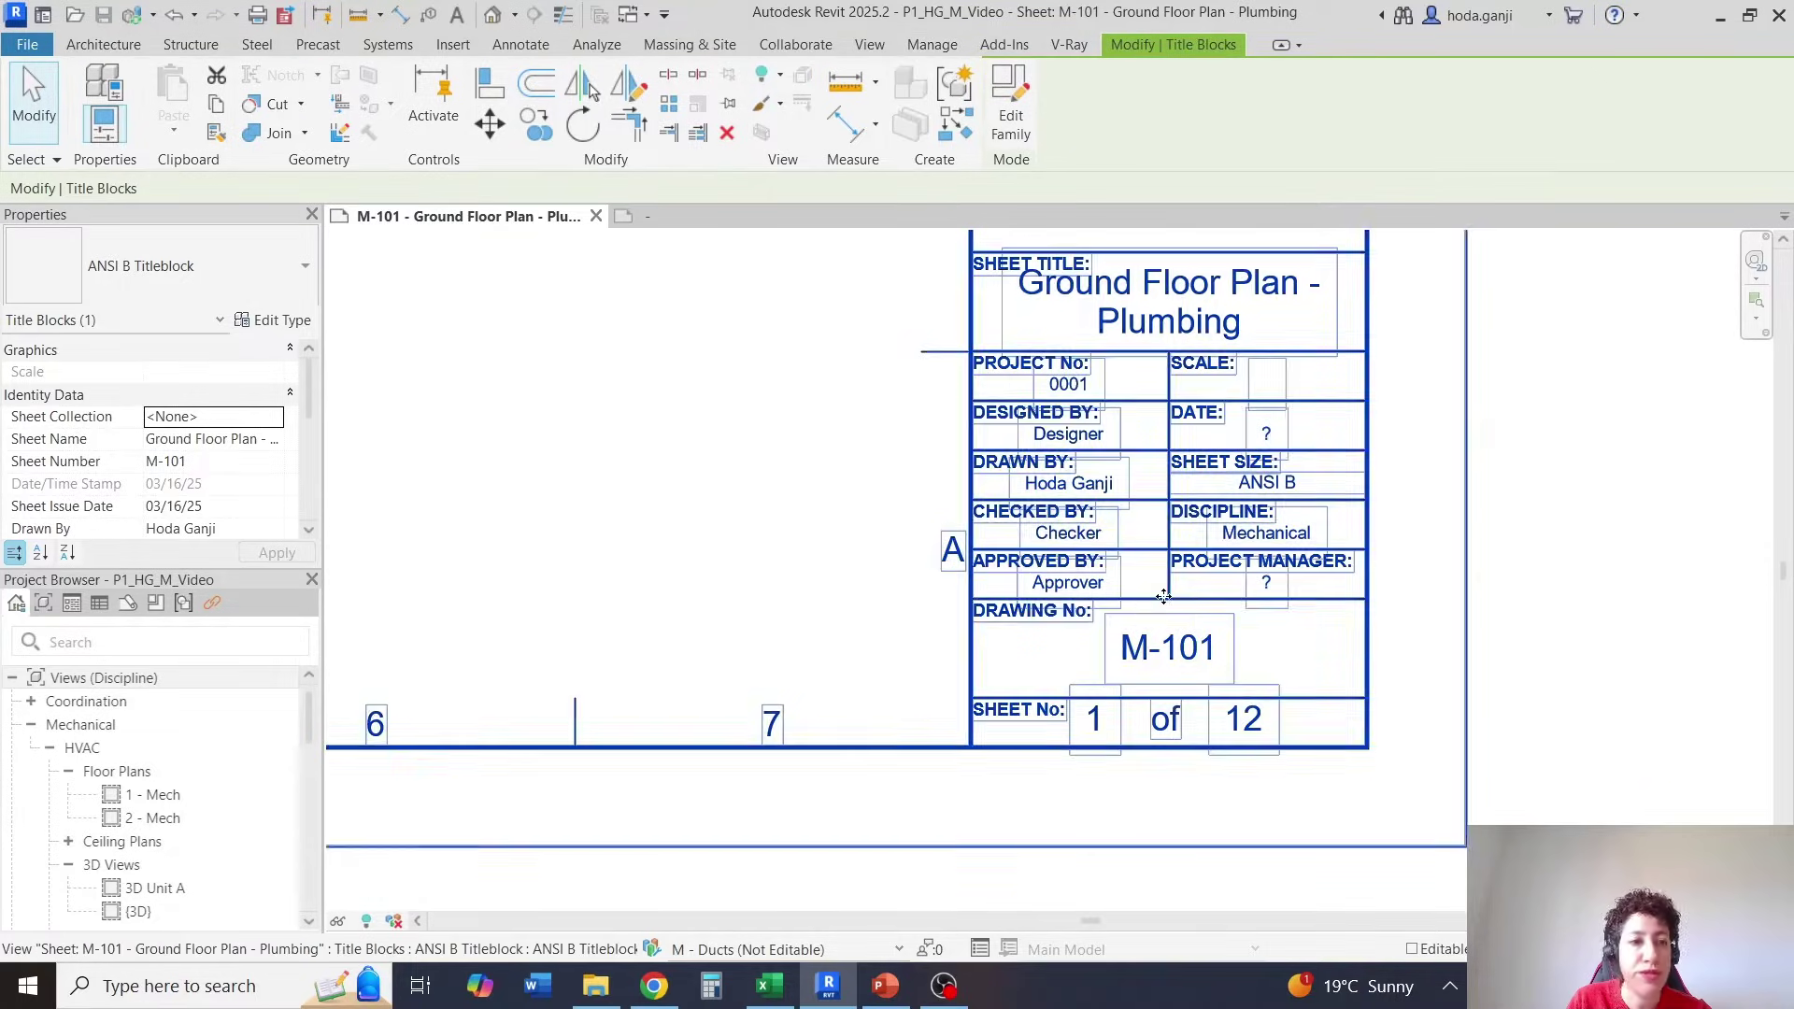
scroll(1433, 764, "down", 3)
scroll(1361, 524, "up", 4)
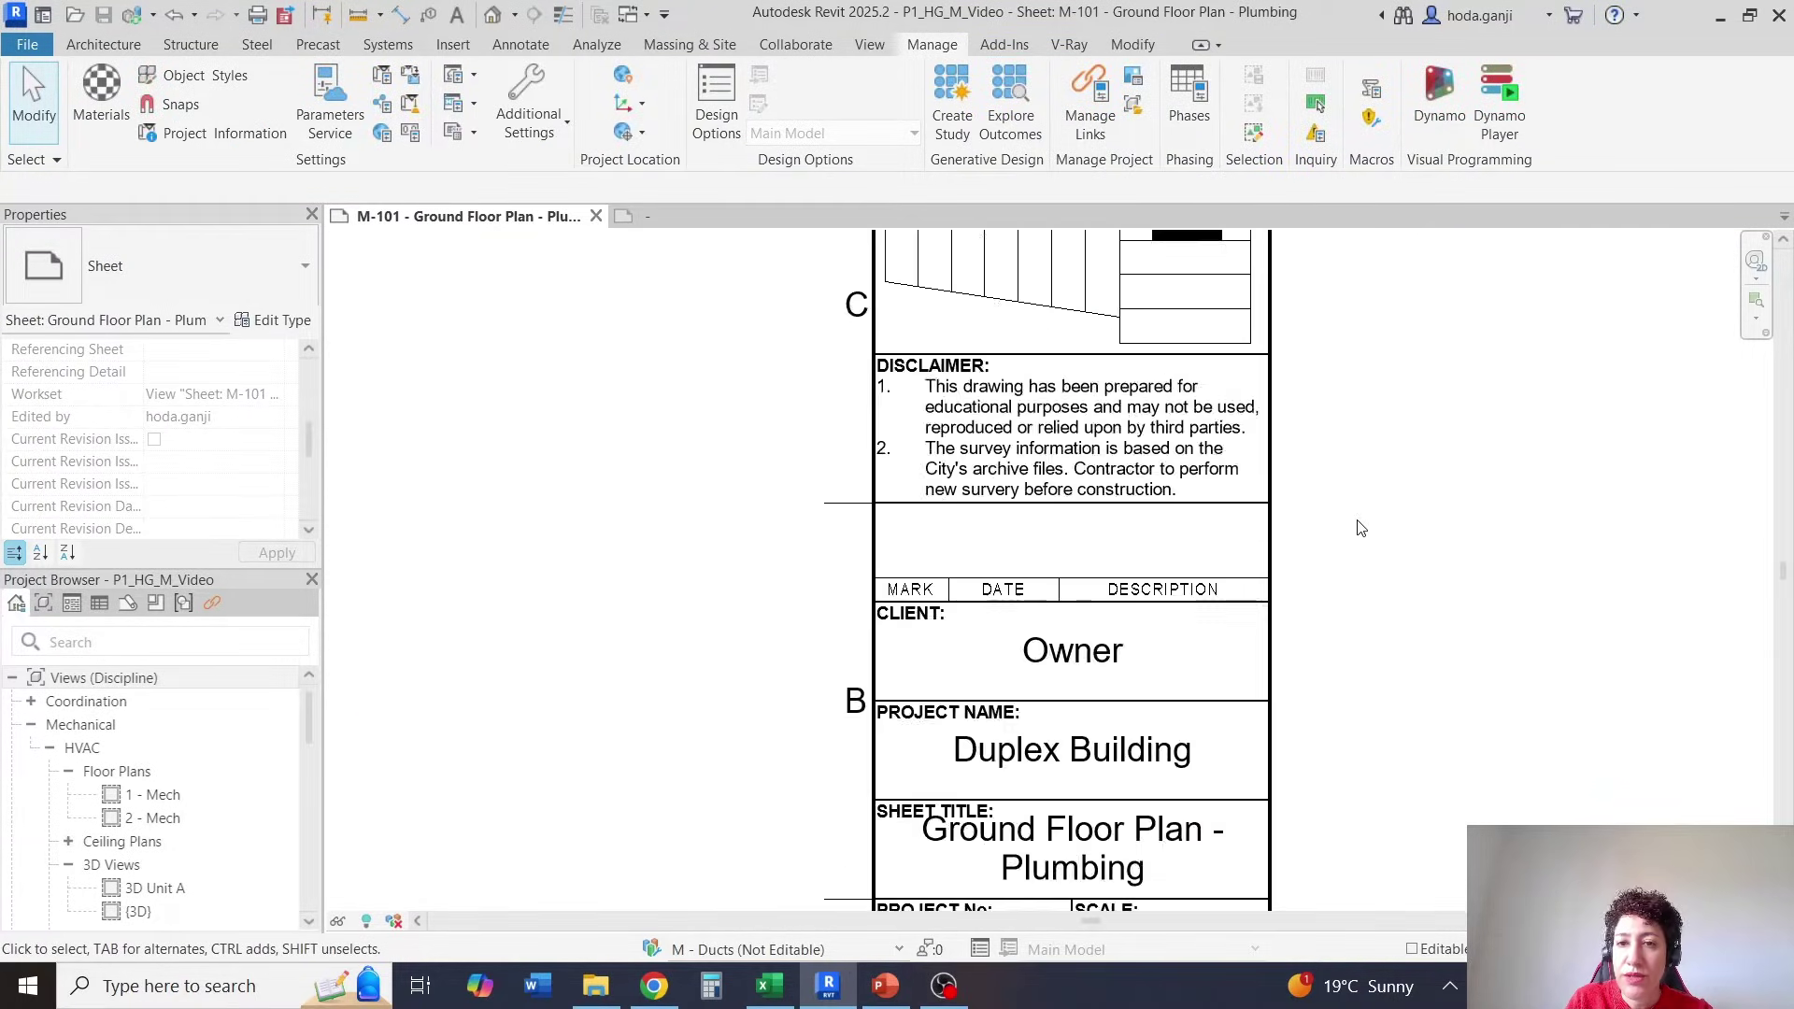
scroll(1121, 605, "down", 2)
scroll(1093, 522, "up", 2)
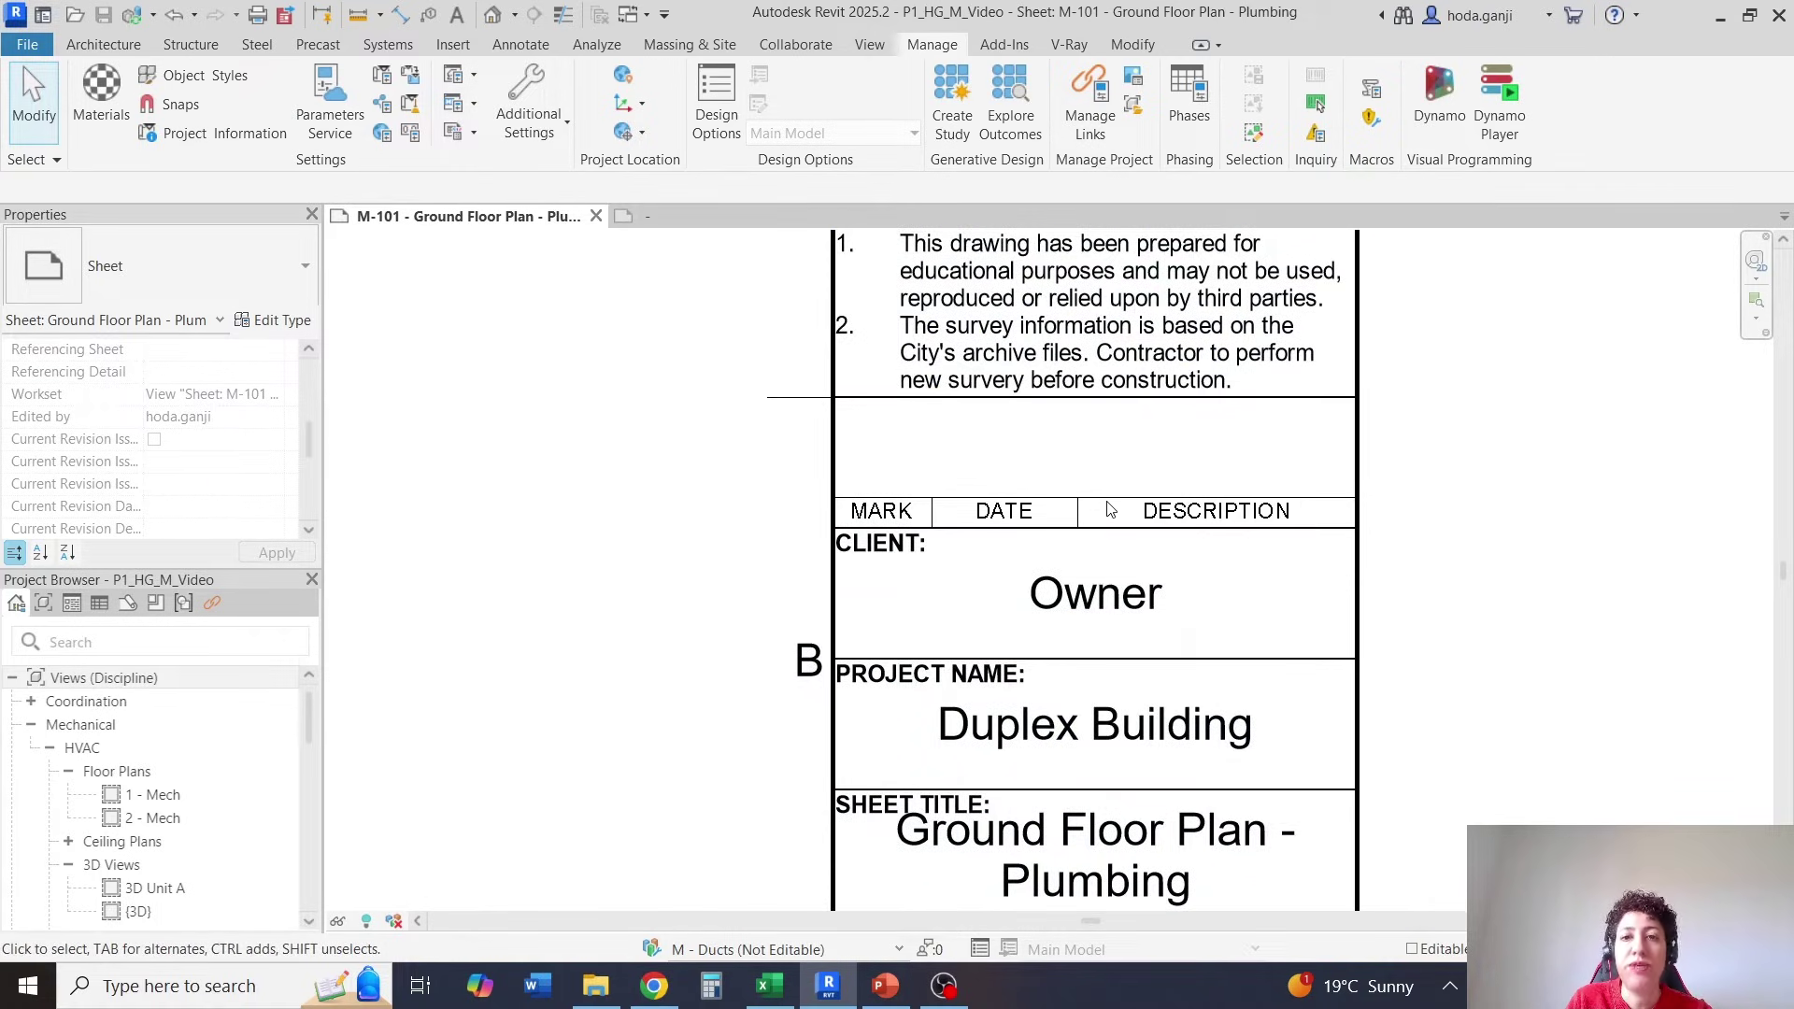
left_click(1109, 509)
Open Sheet Issues/Revisions from the View tab.
key("Escape")
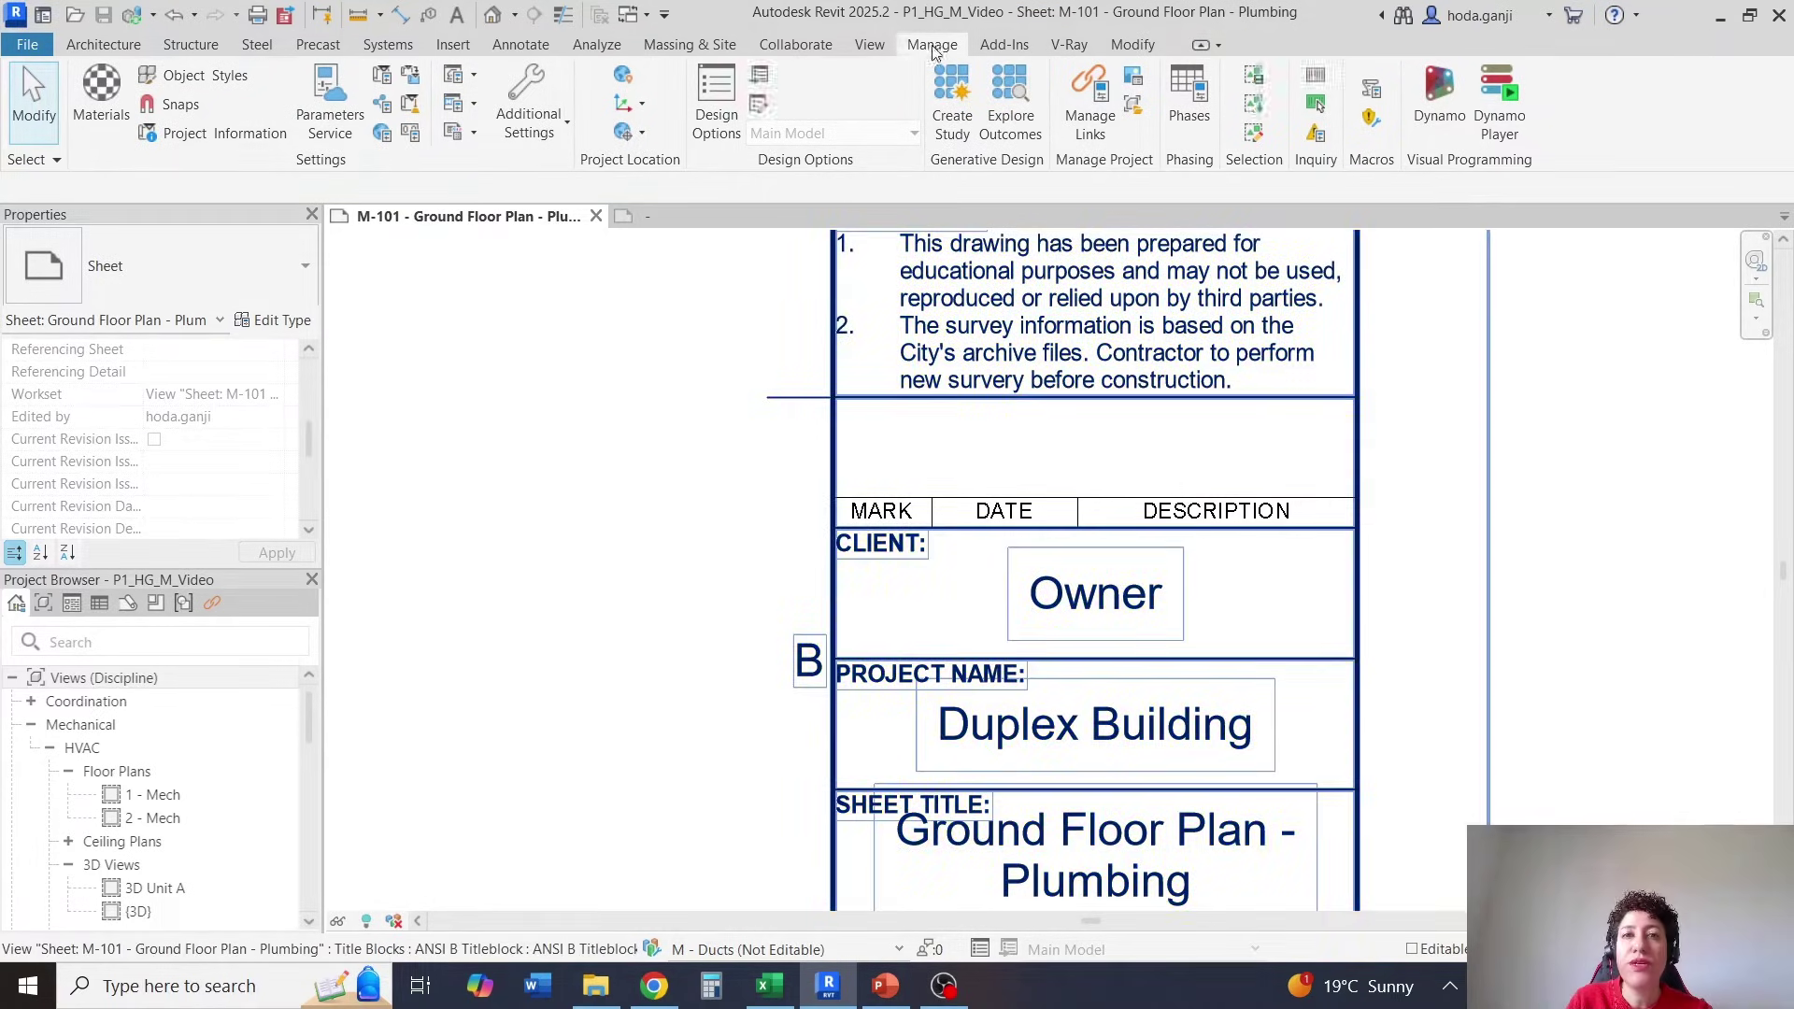
left_click(868, 44)
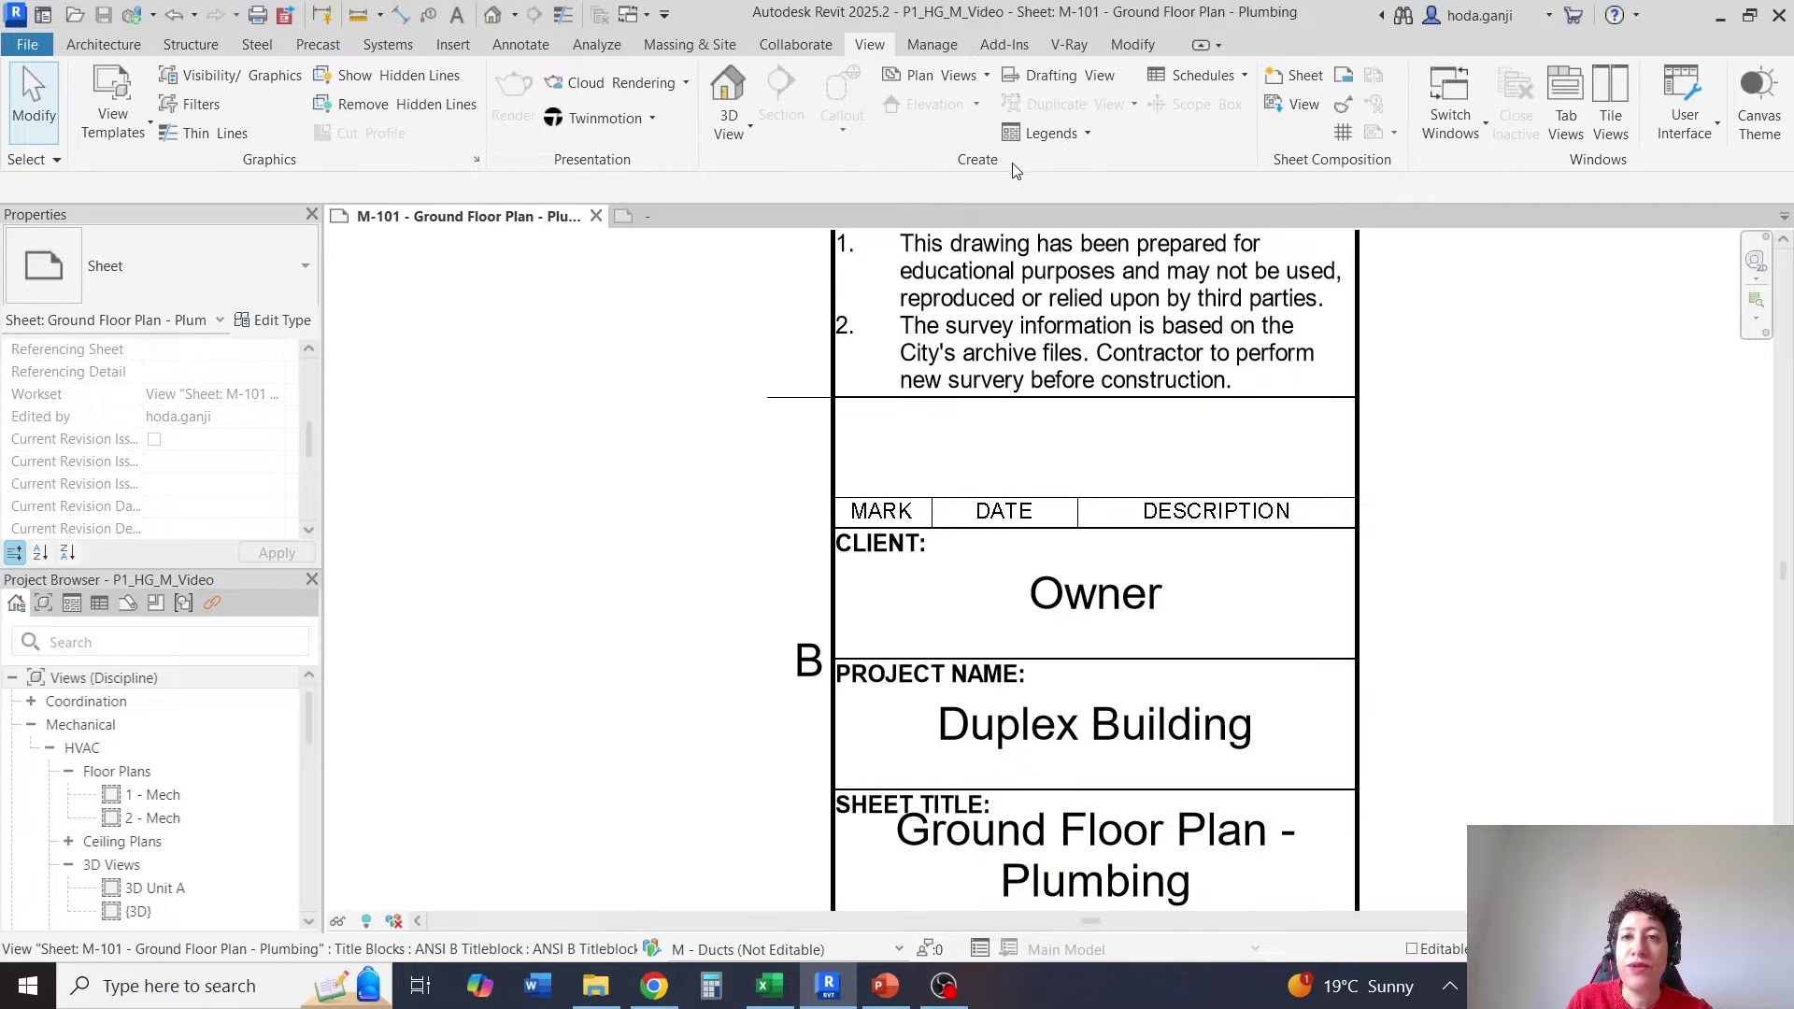
left_click(1338, 114)
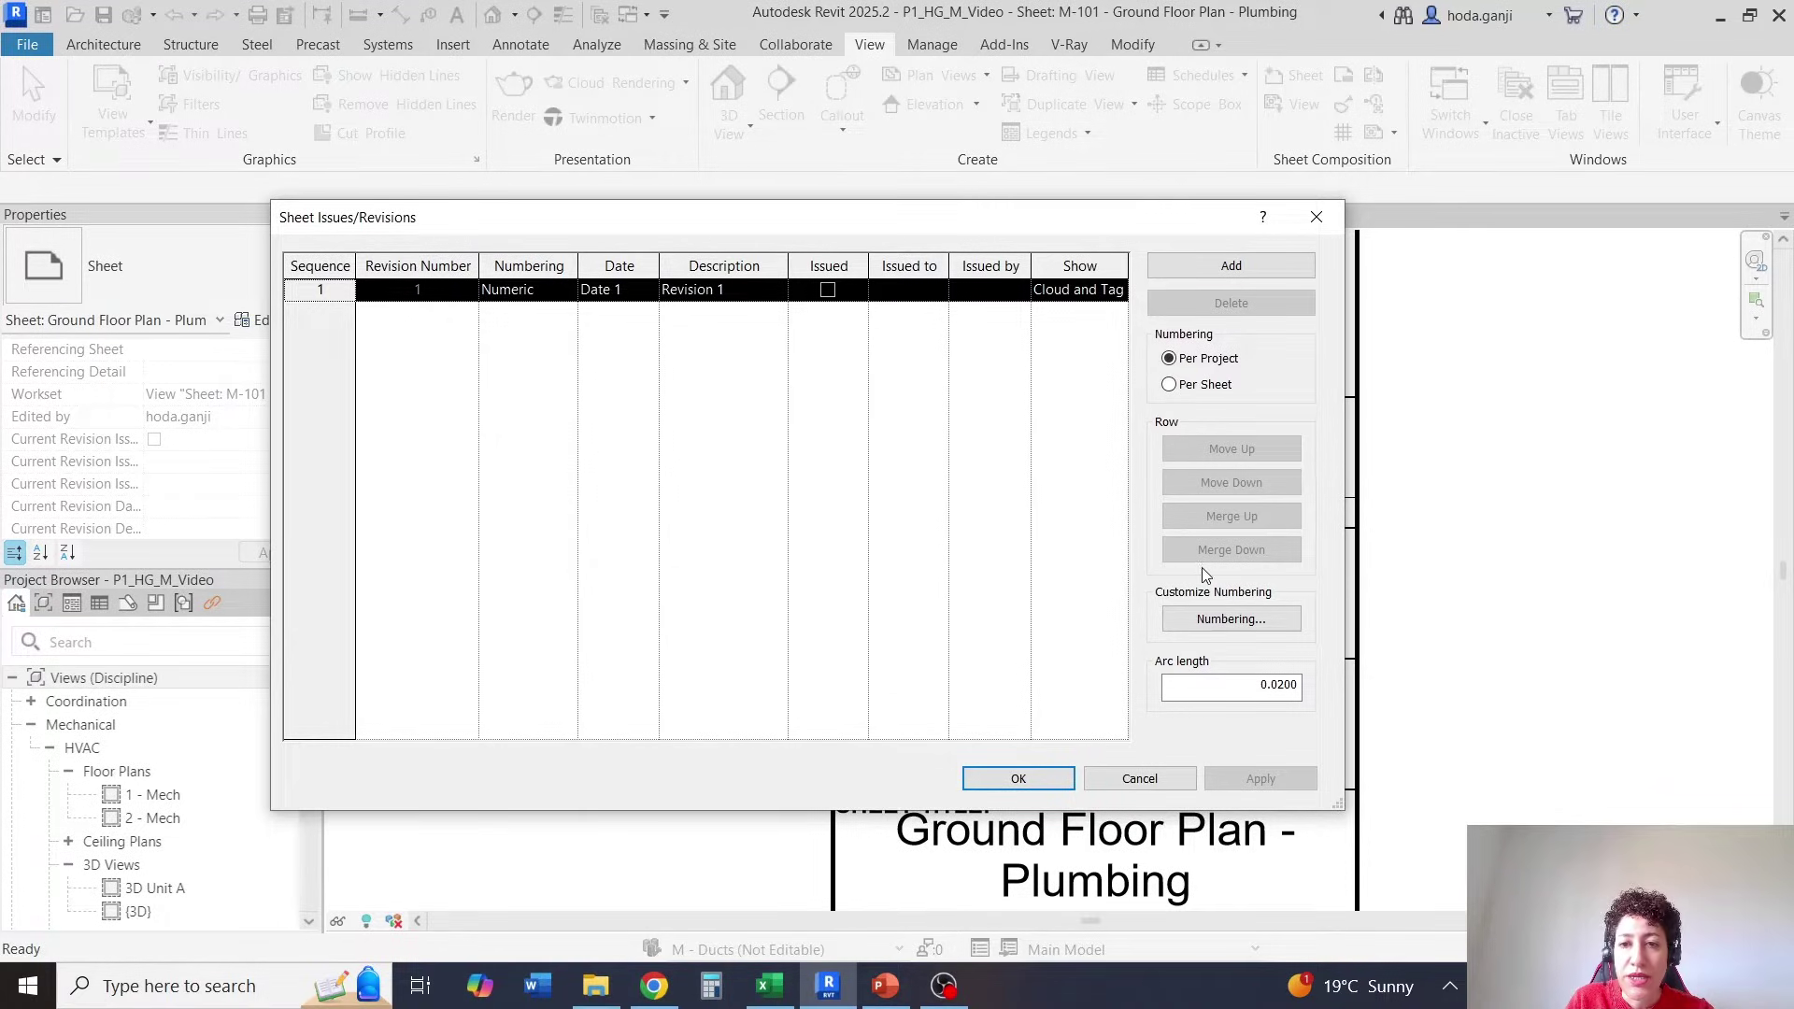
Define the Custom numbering sequence as DD and change revision 1's Numbering setting.
left_click(1231, 620)
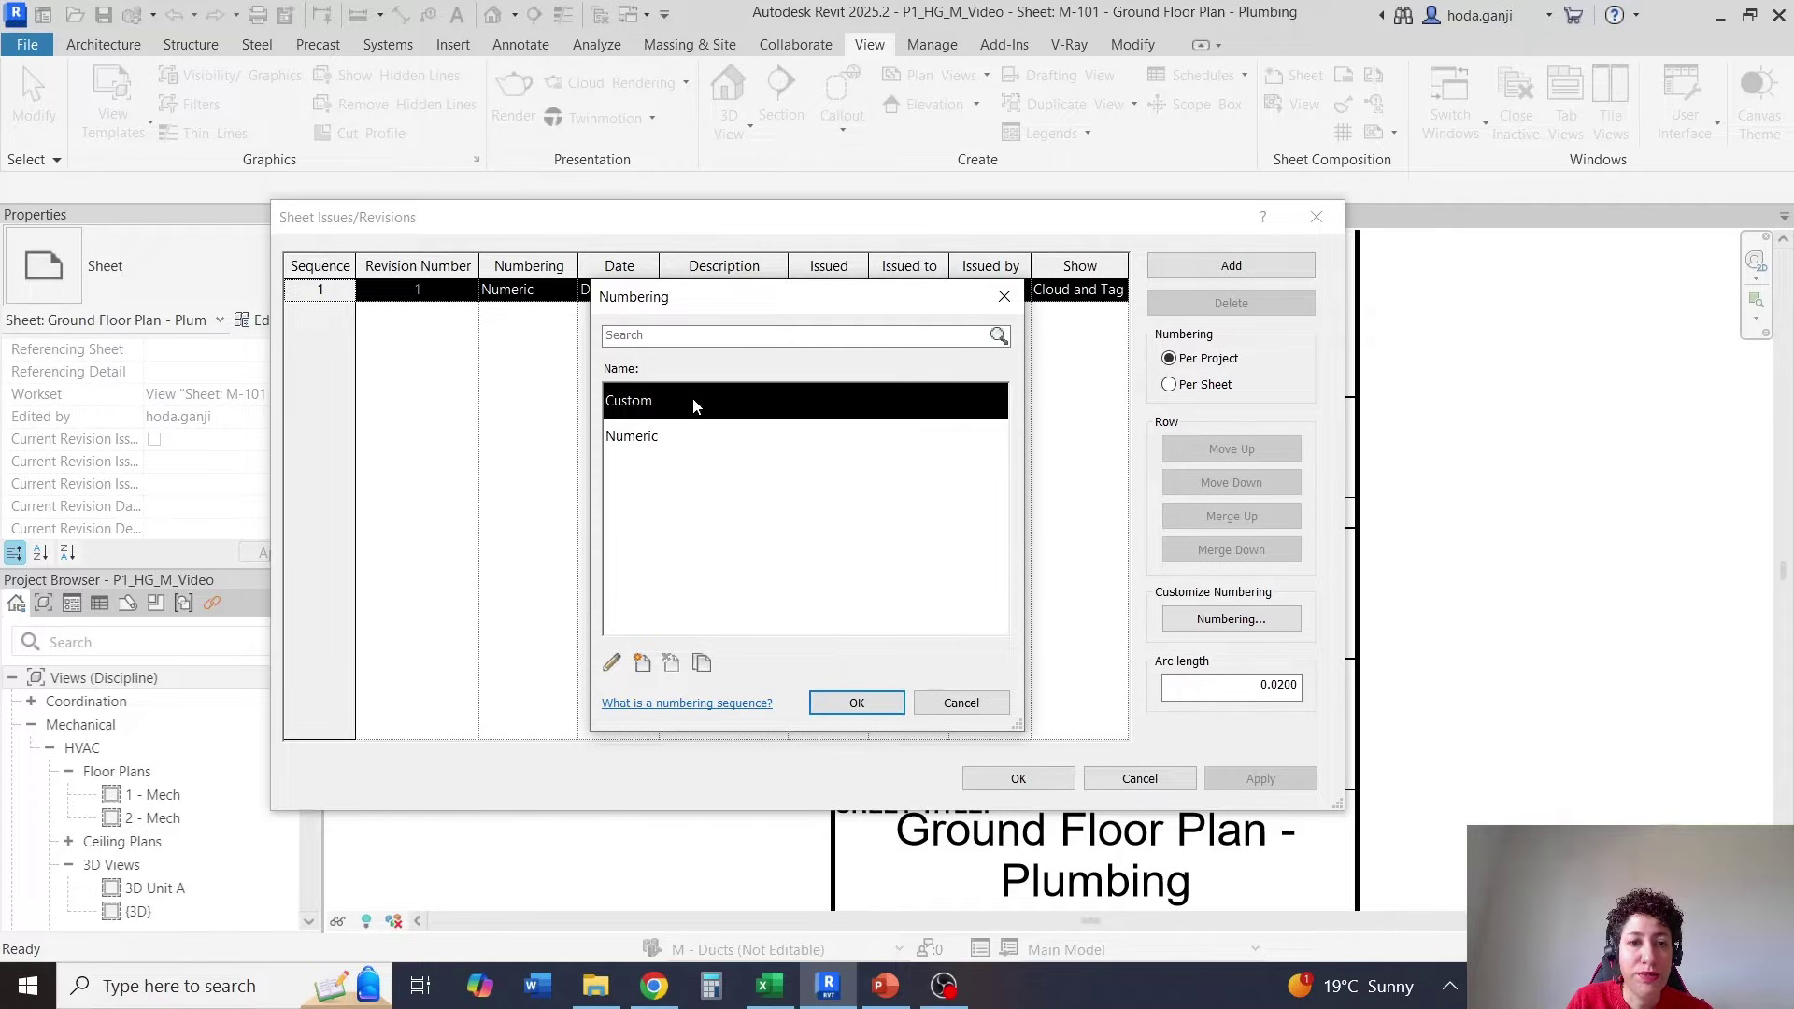
left_click(612, 662)
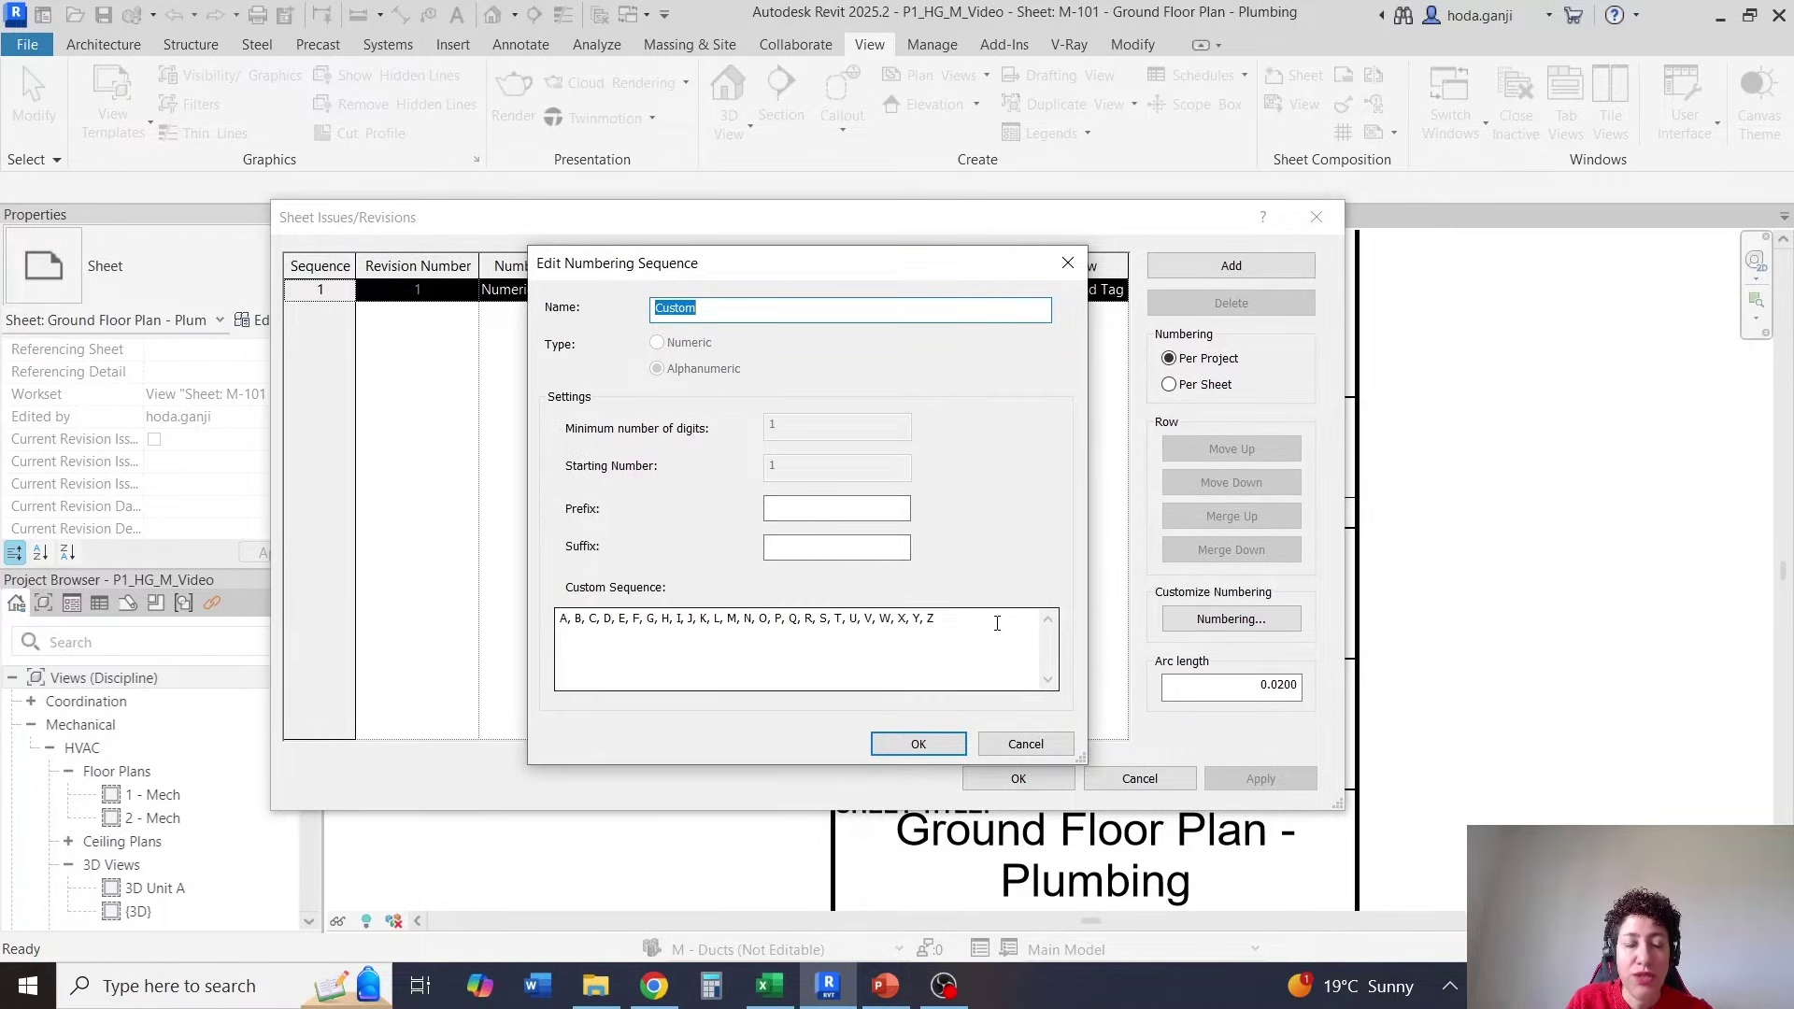
left_click_drag(1000, 621, 558, 621)
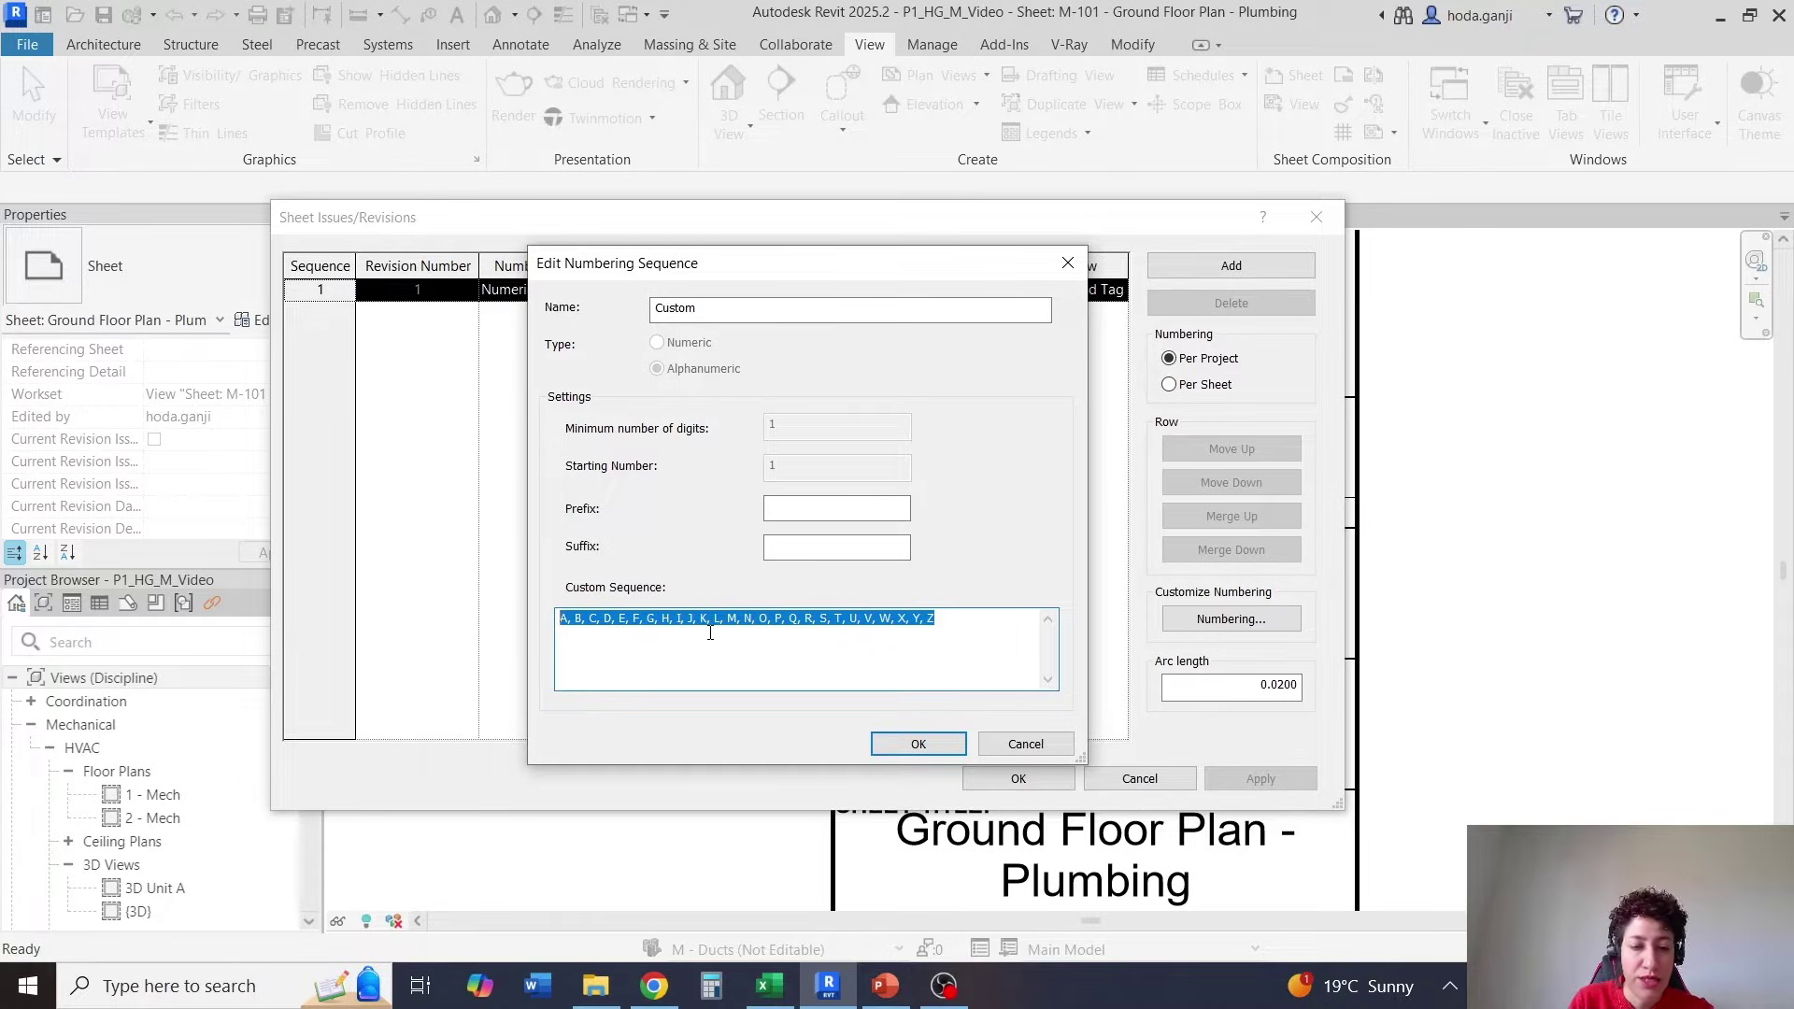
type("DD")
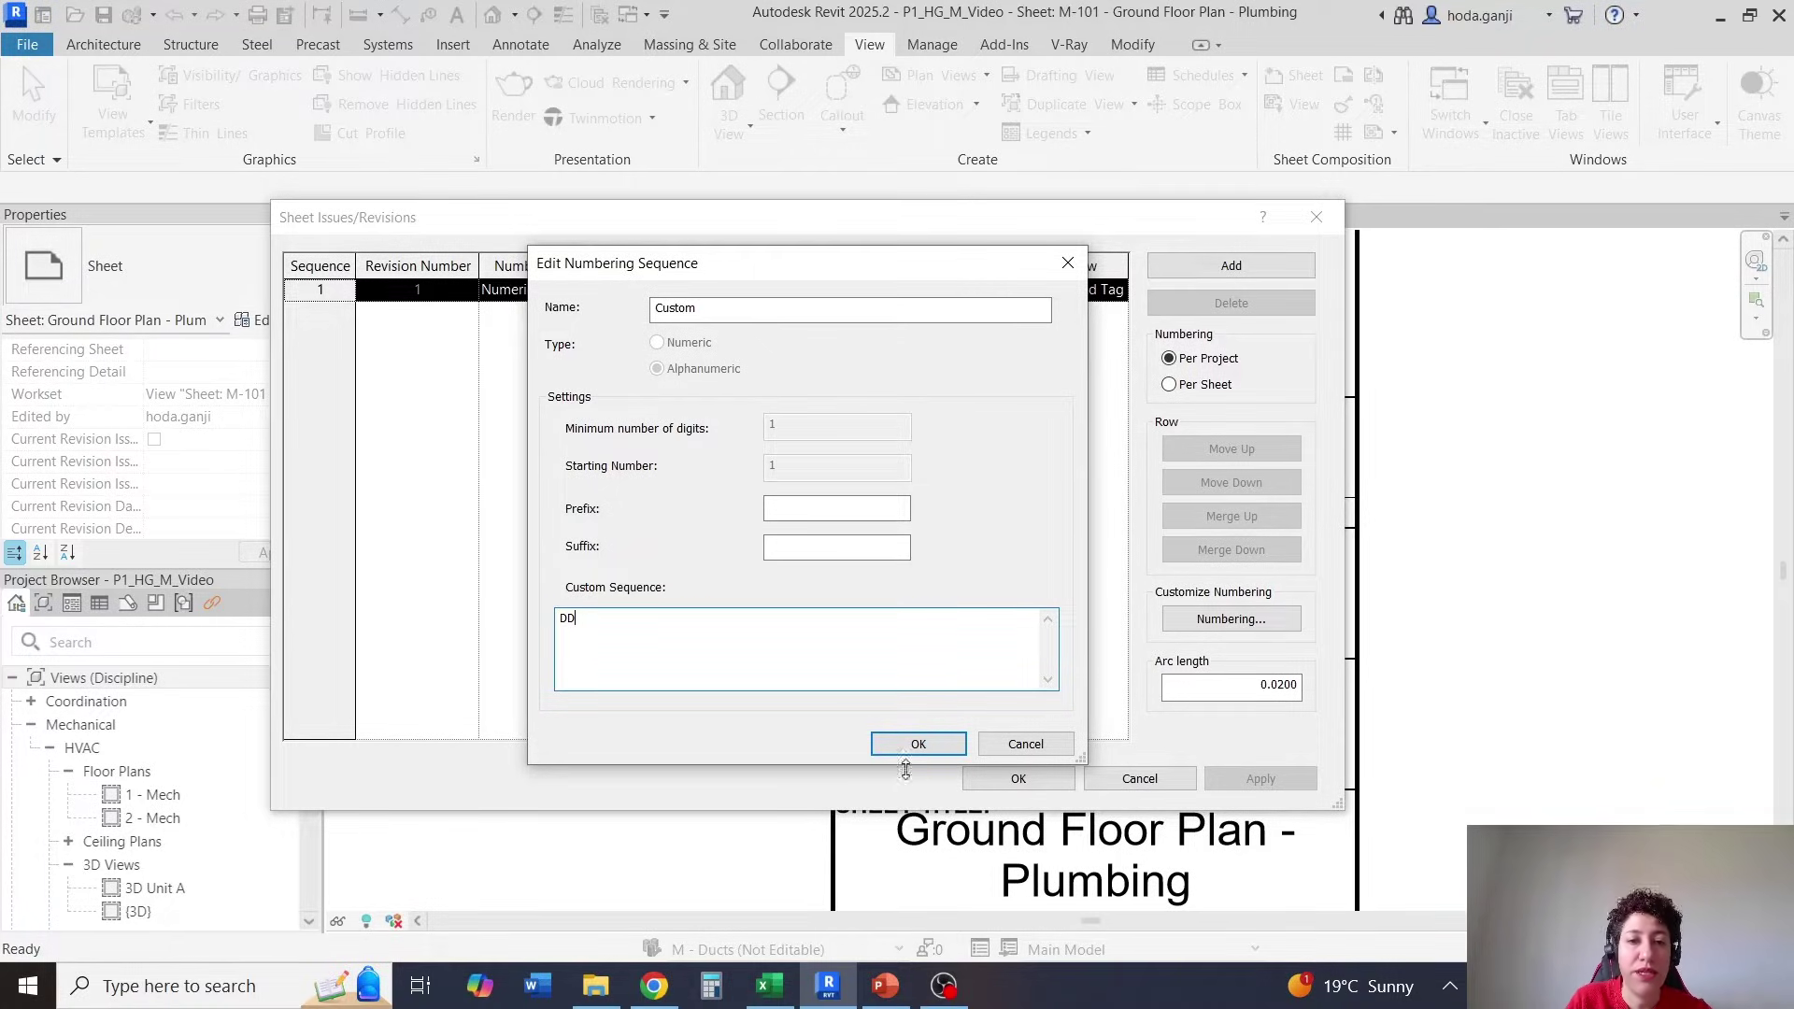
left_click(923, 746)
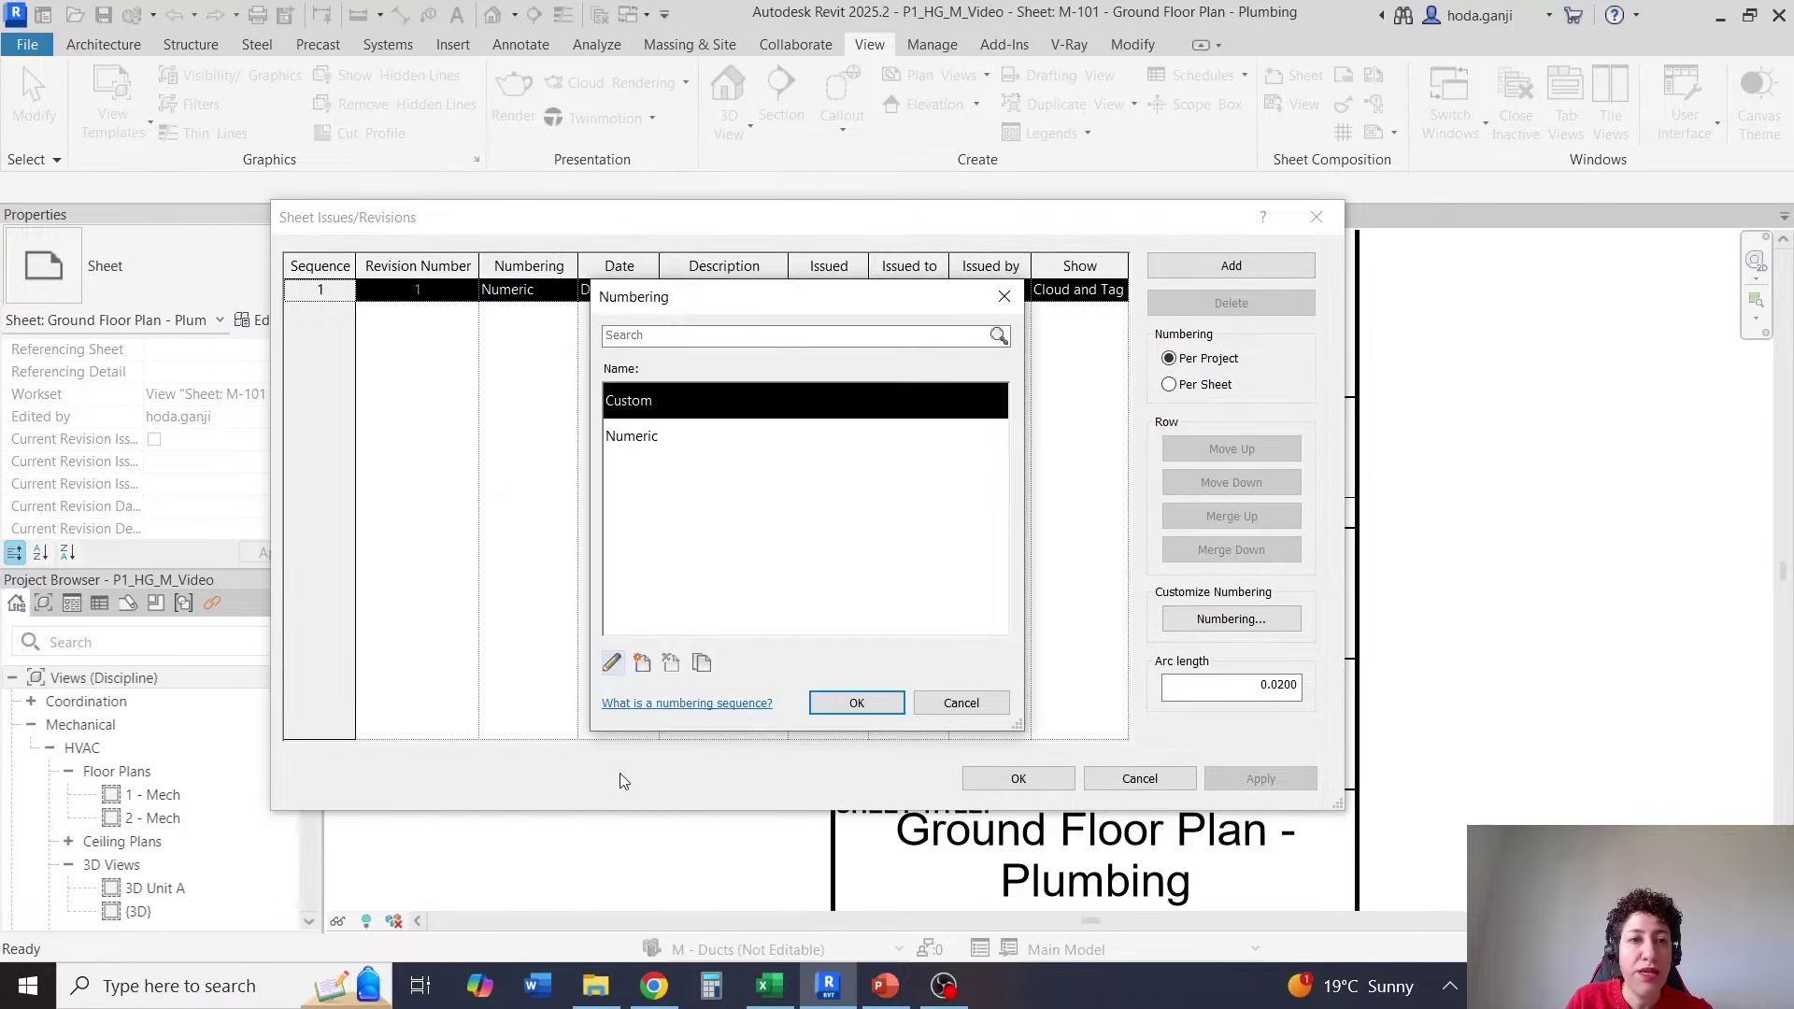
left_click(857, 703)
left_click(558, 295)
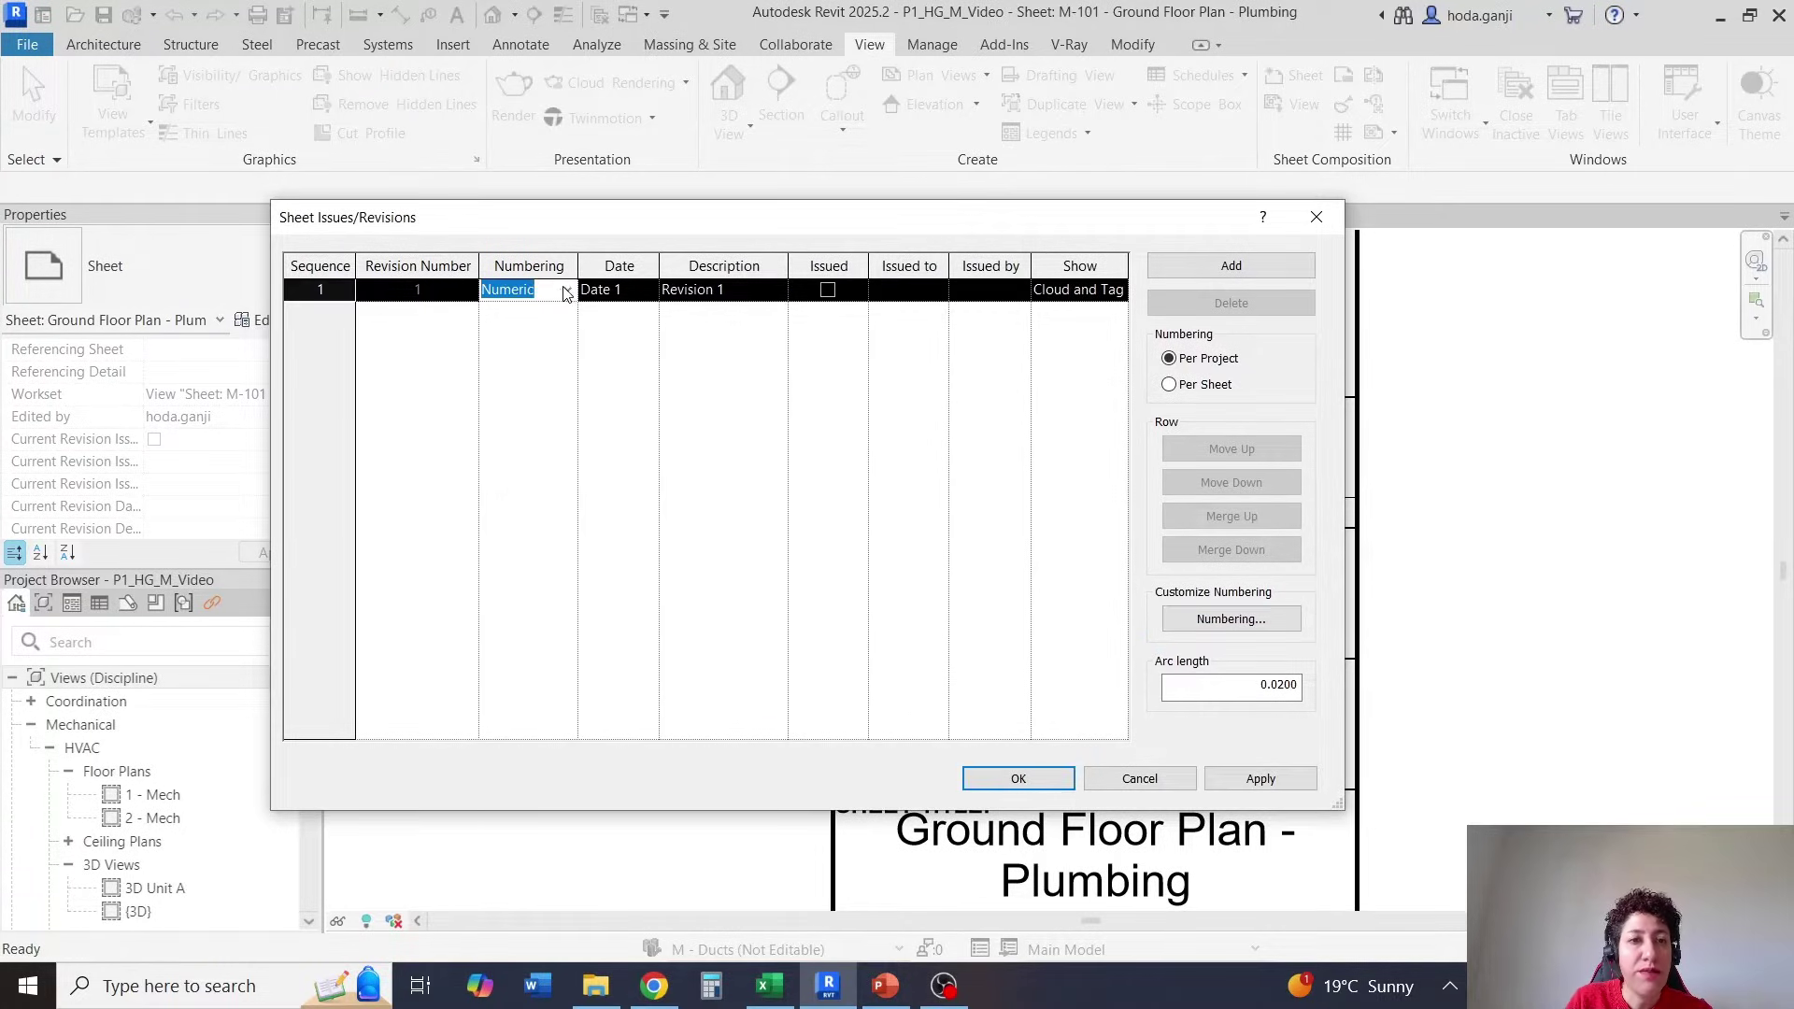
left_click(564, 295)
Give revision 1 Custom numbering, description 'Design Development' and date 04/13/2025.
left_click(561, 334)
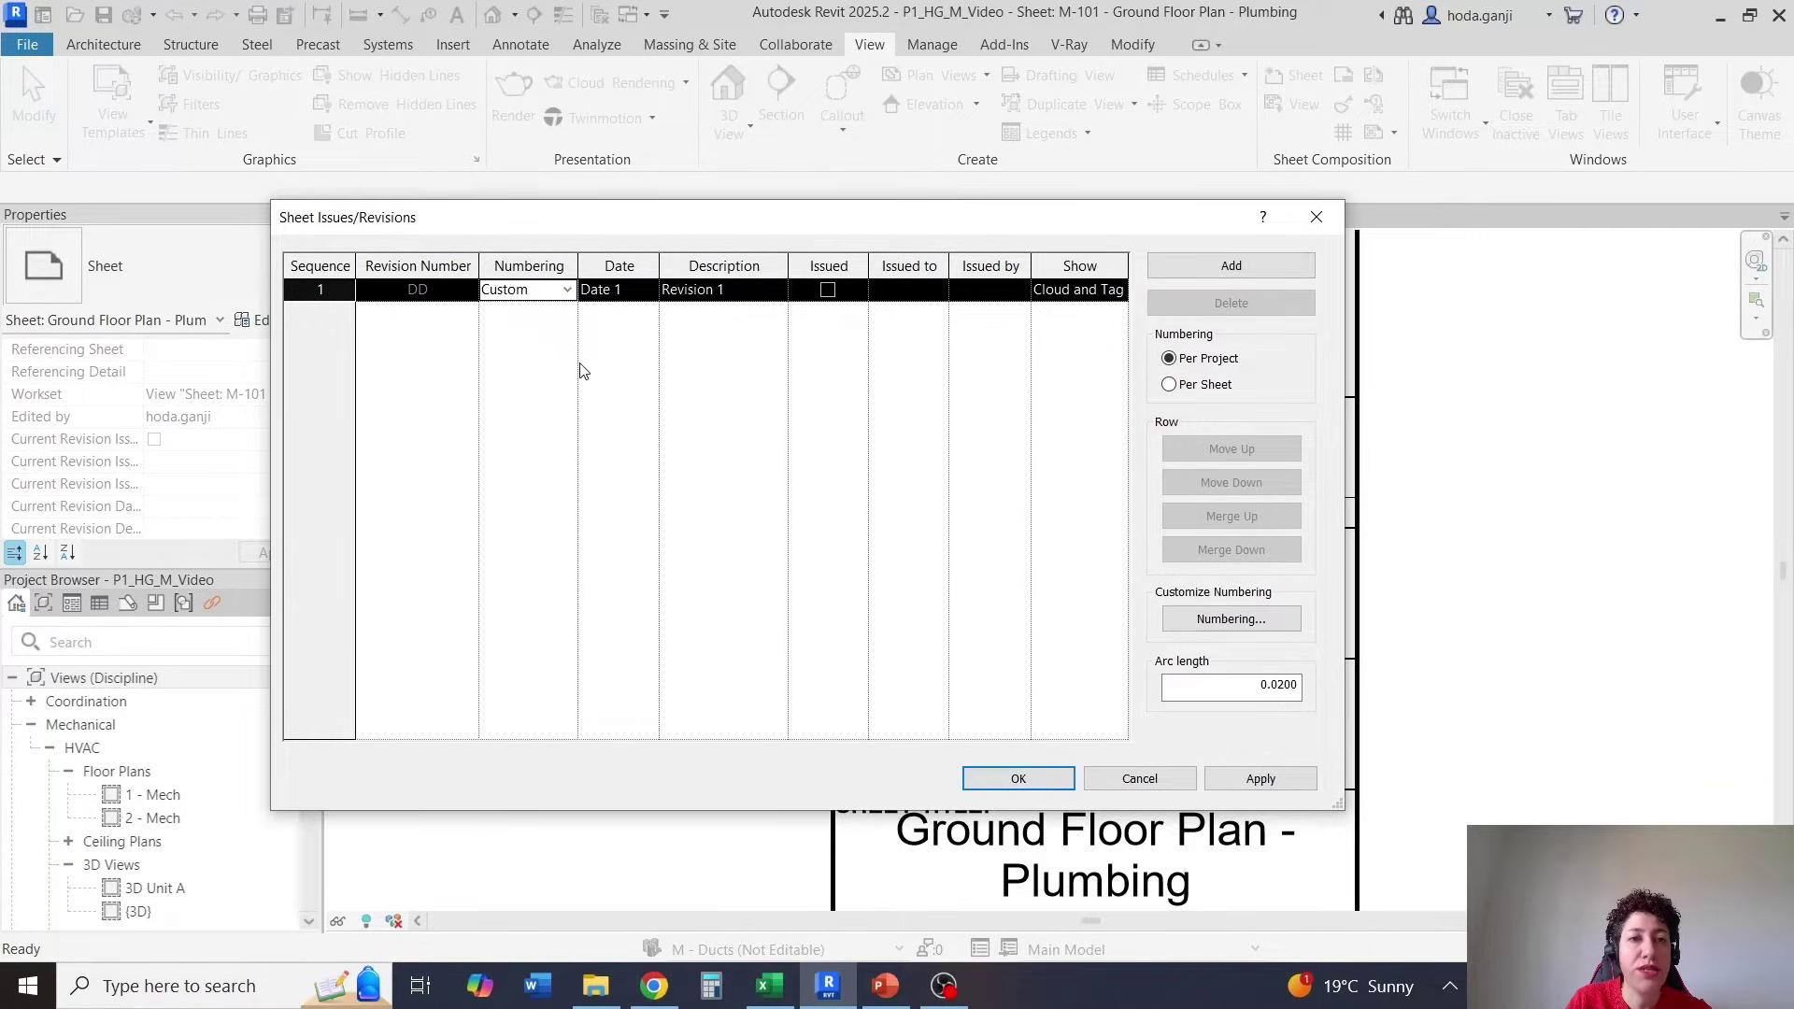
left_click(743, 291)
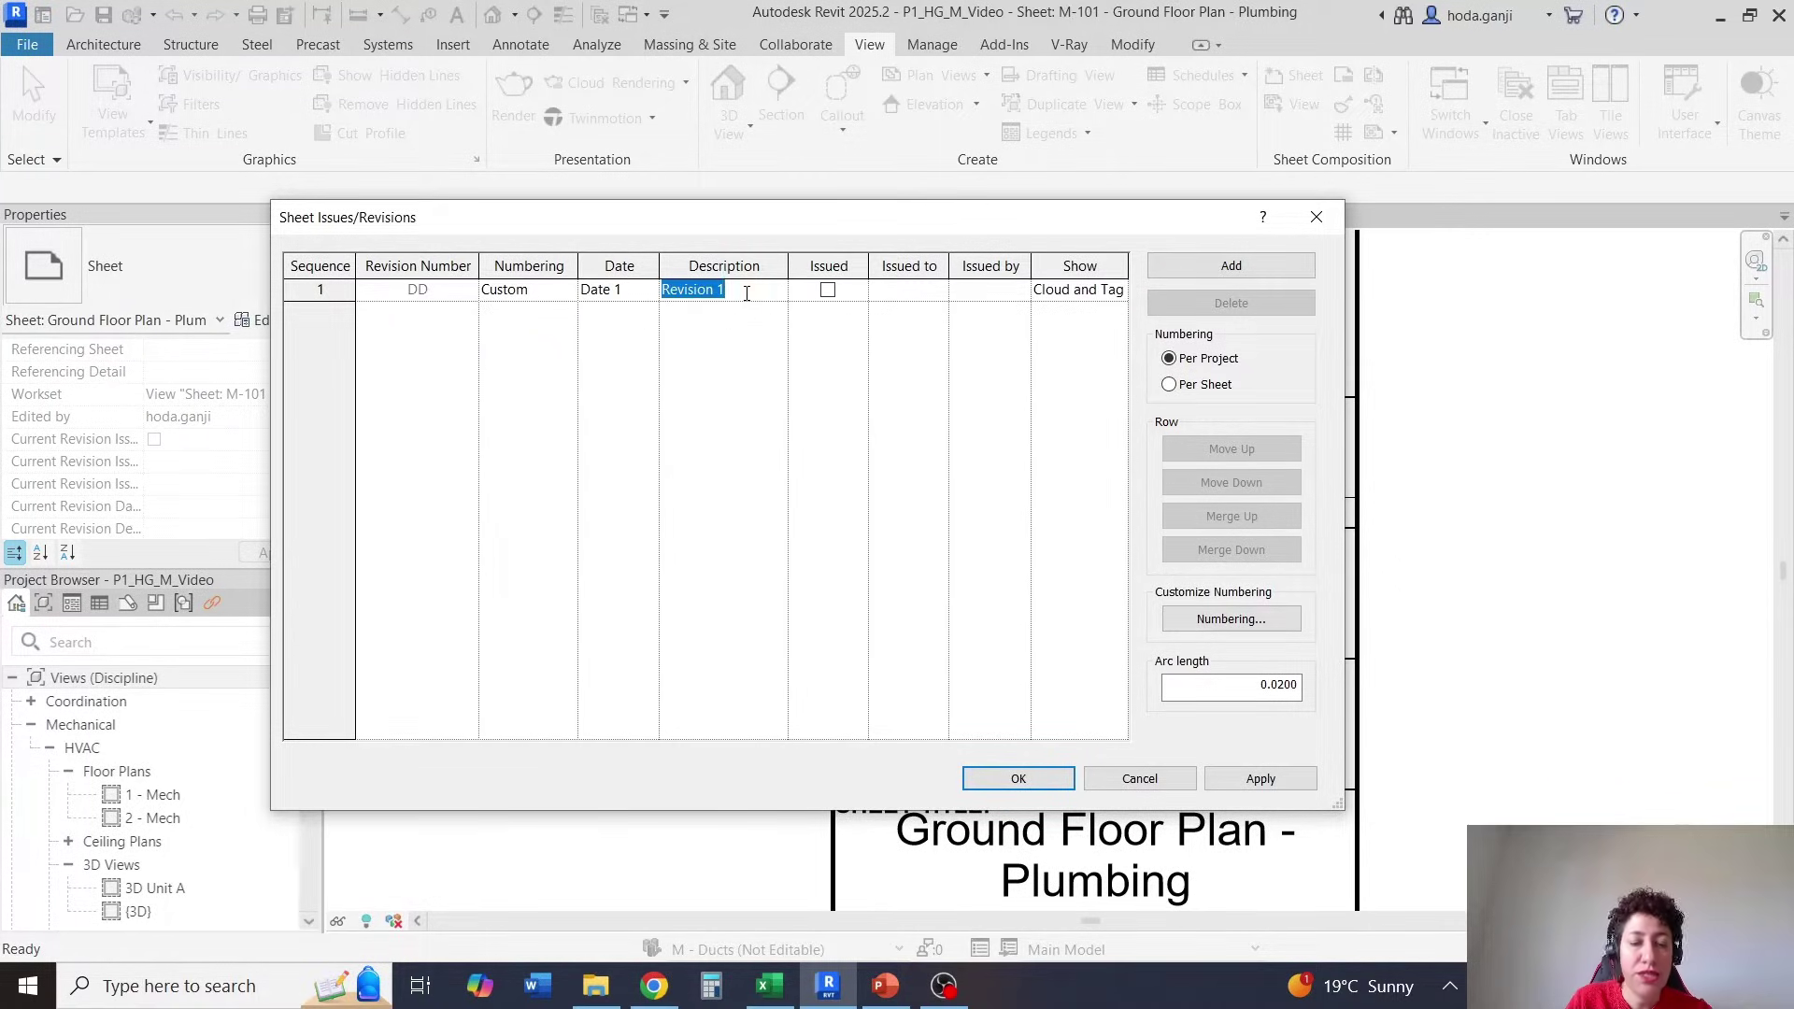
type("Design Deve")
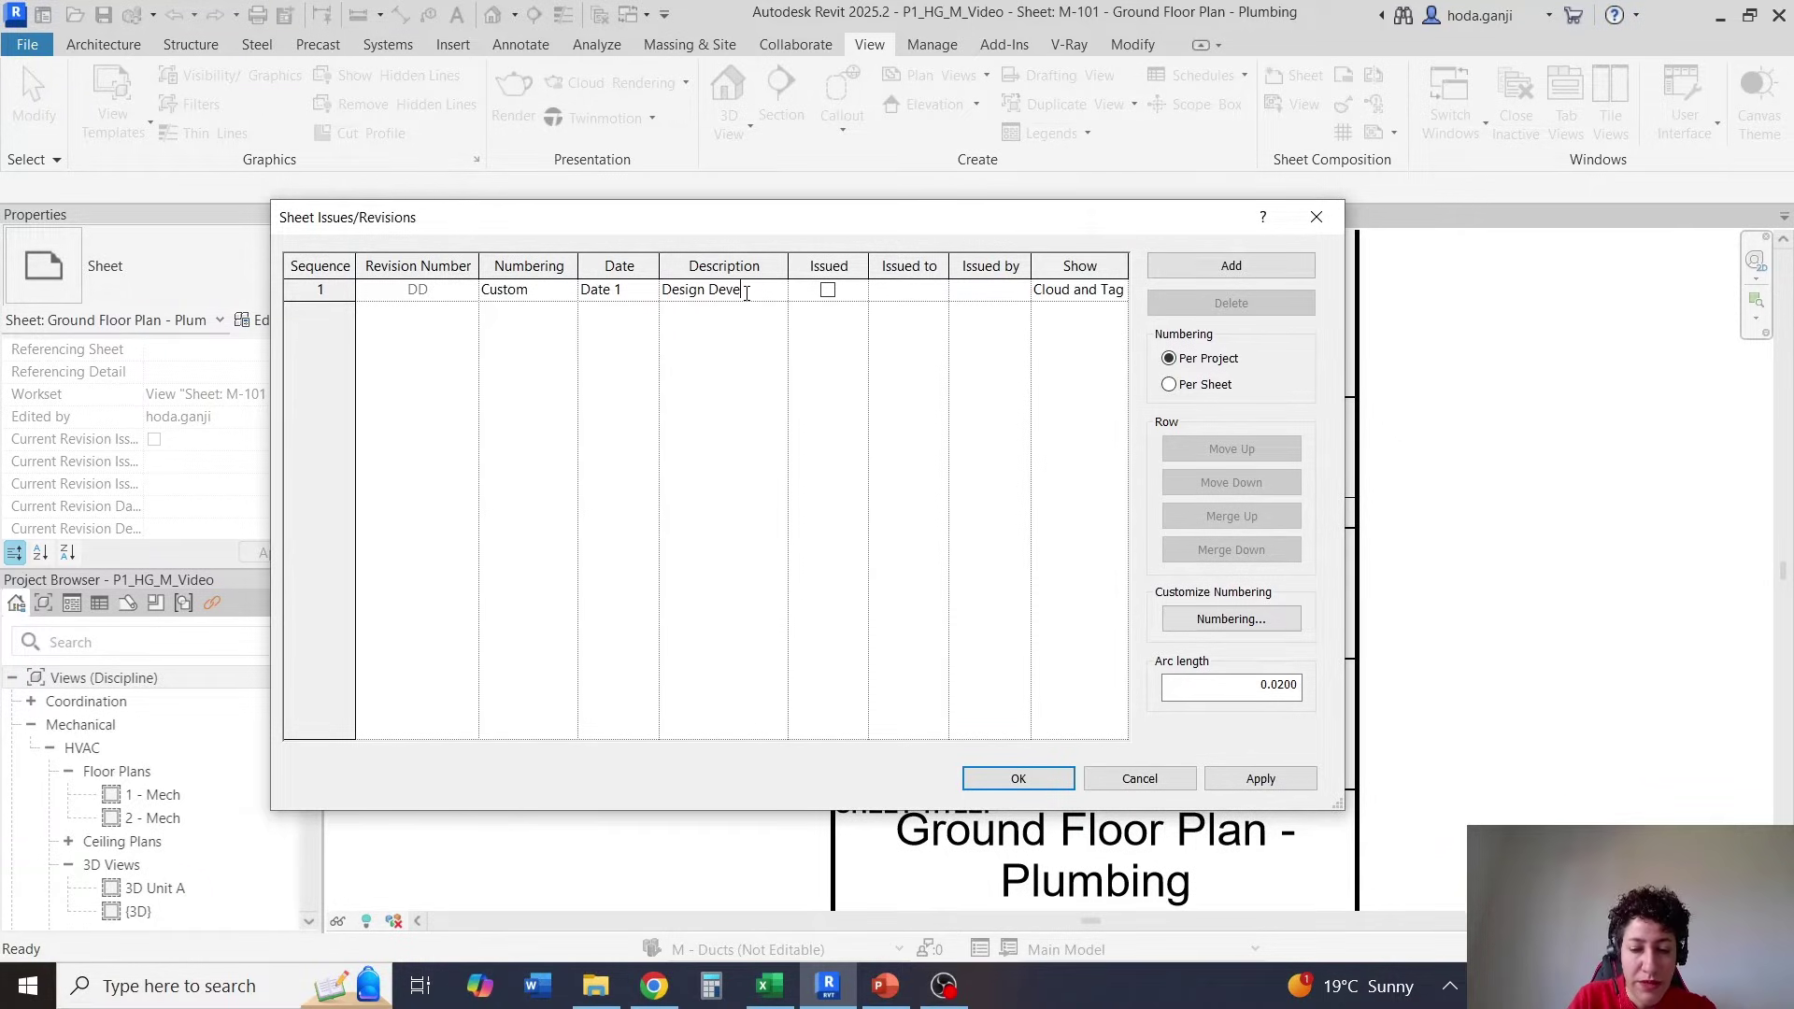
type("lopment")
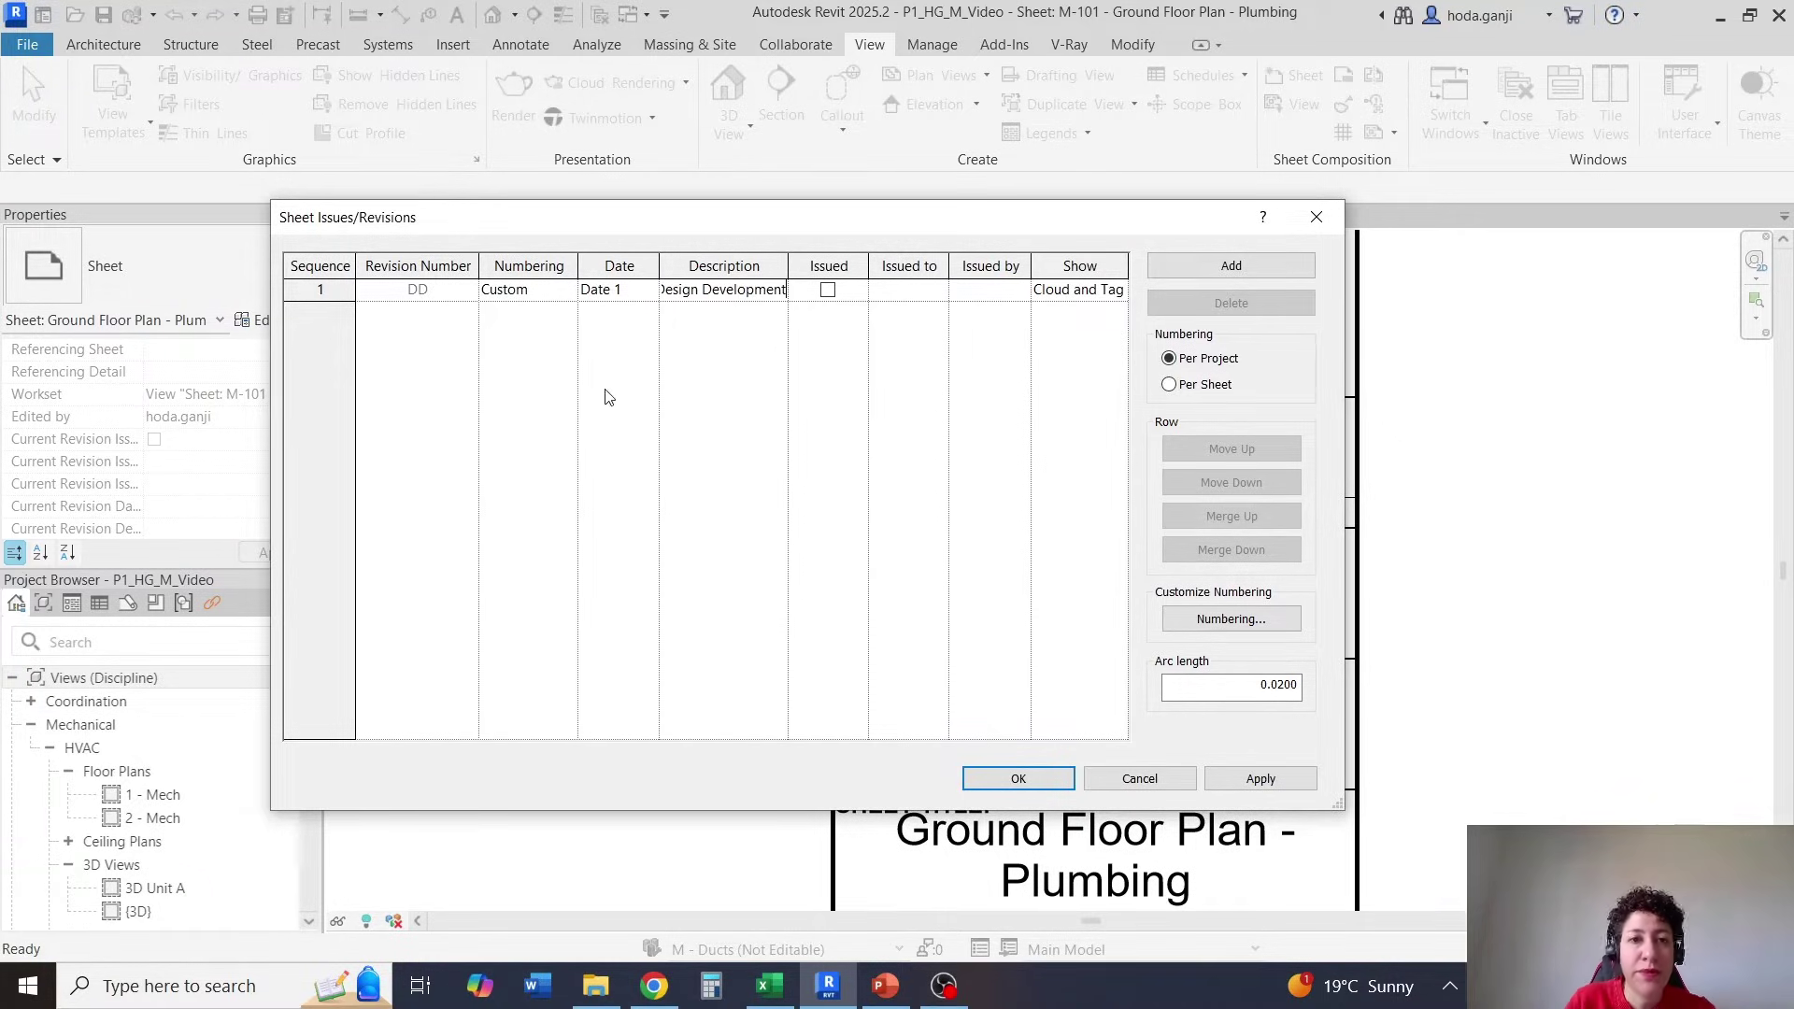
left_click(651, 289)
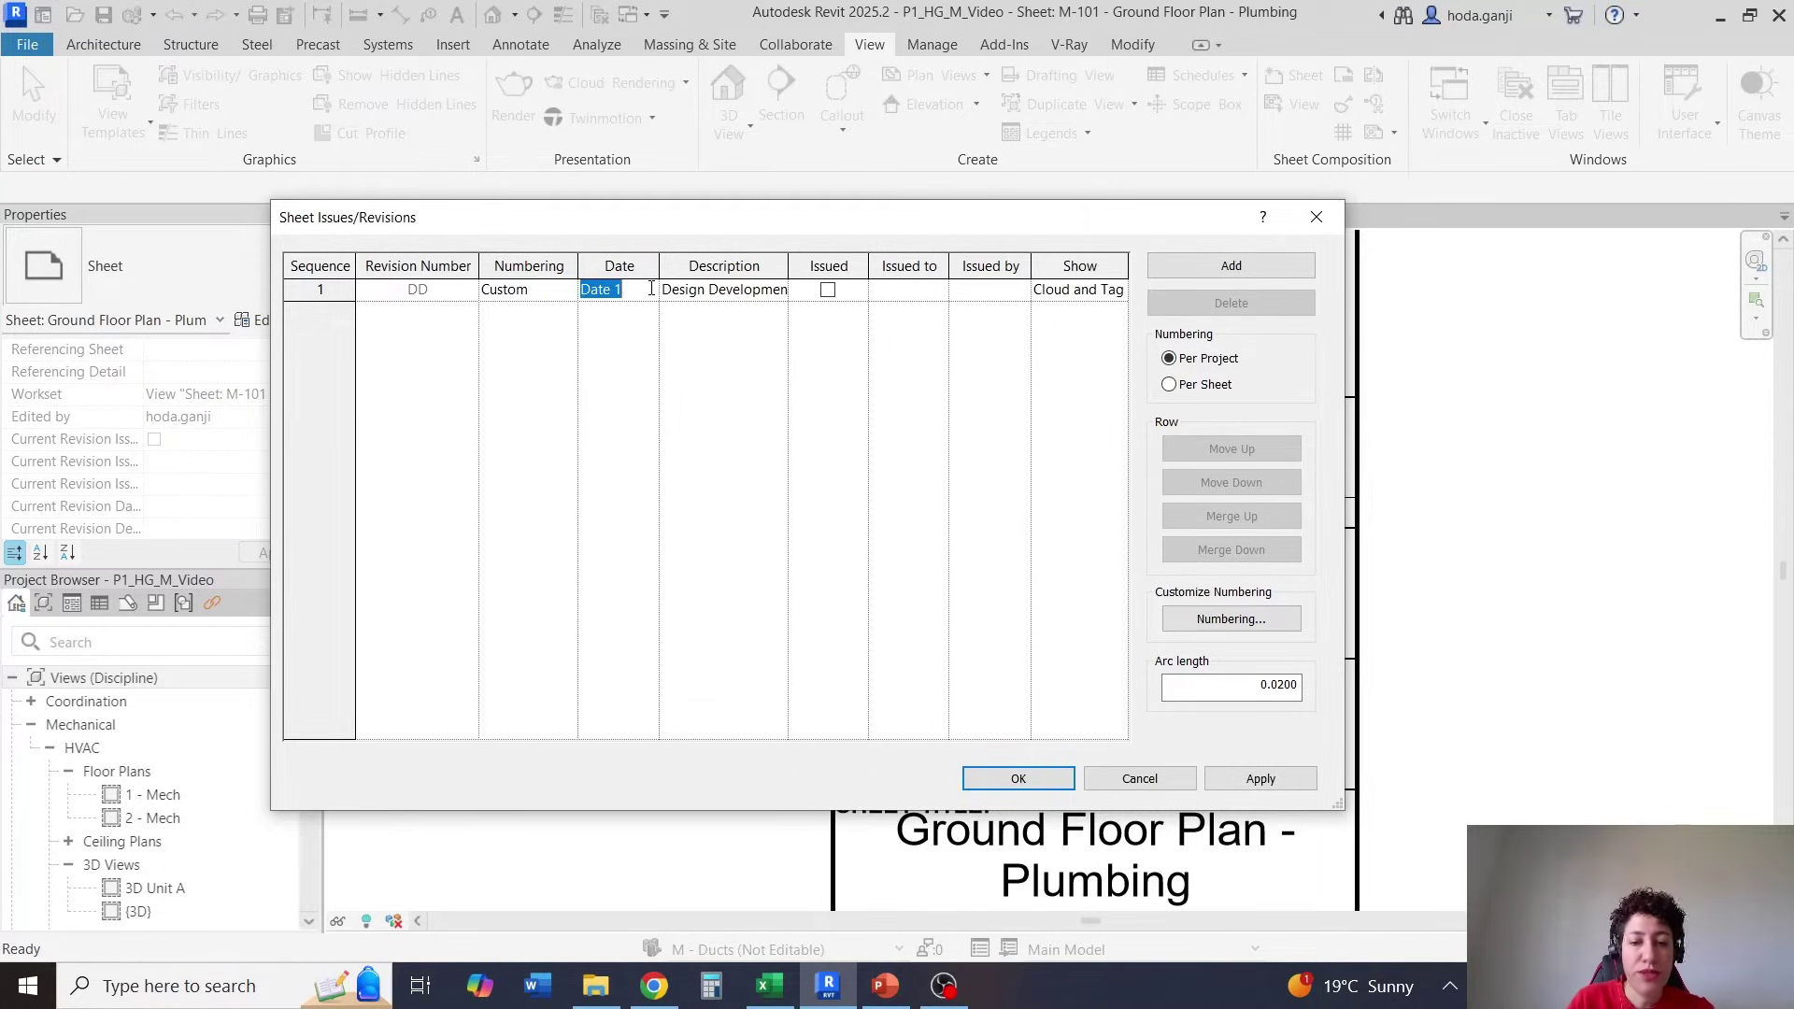
type("04/13/2025")
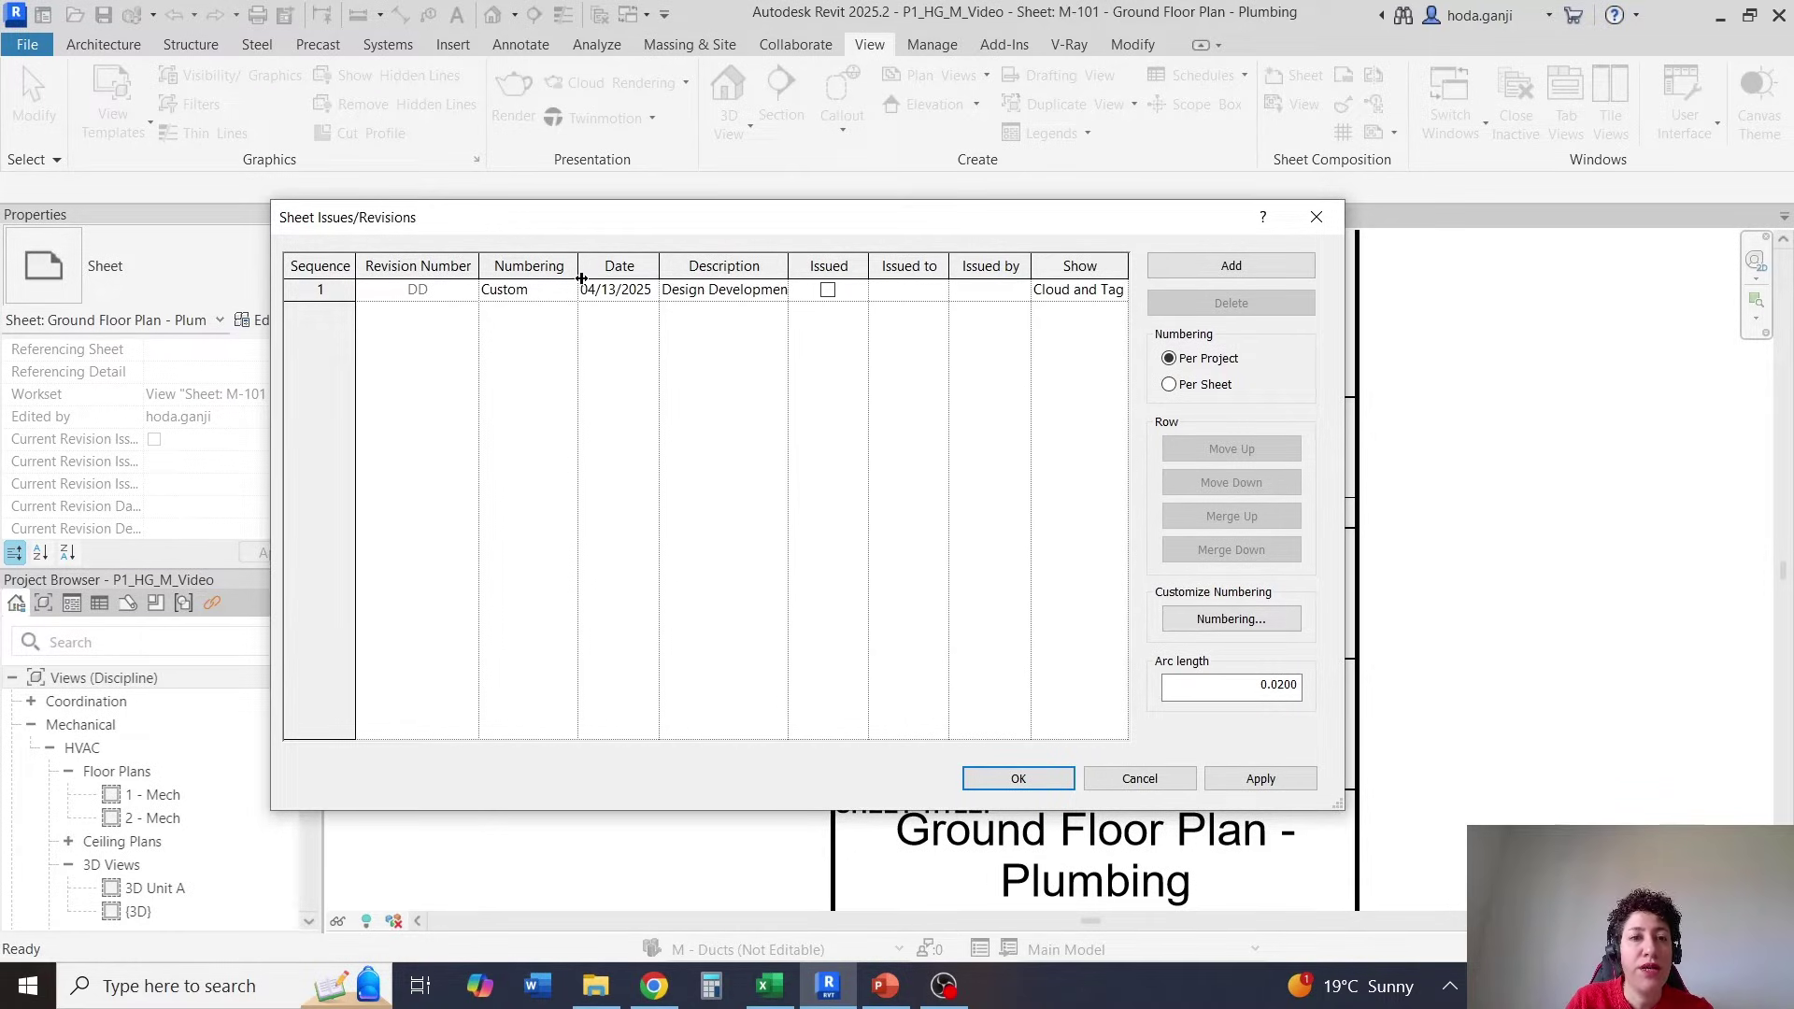
left_click_drag(579, 268, 570, 268)
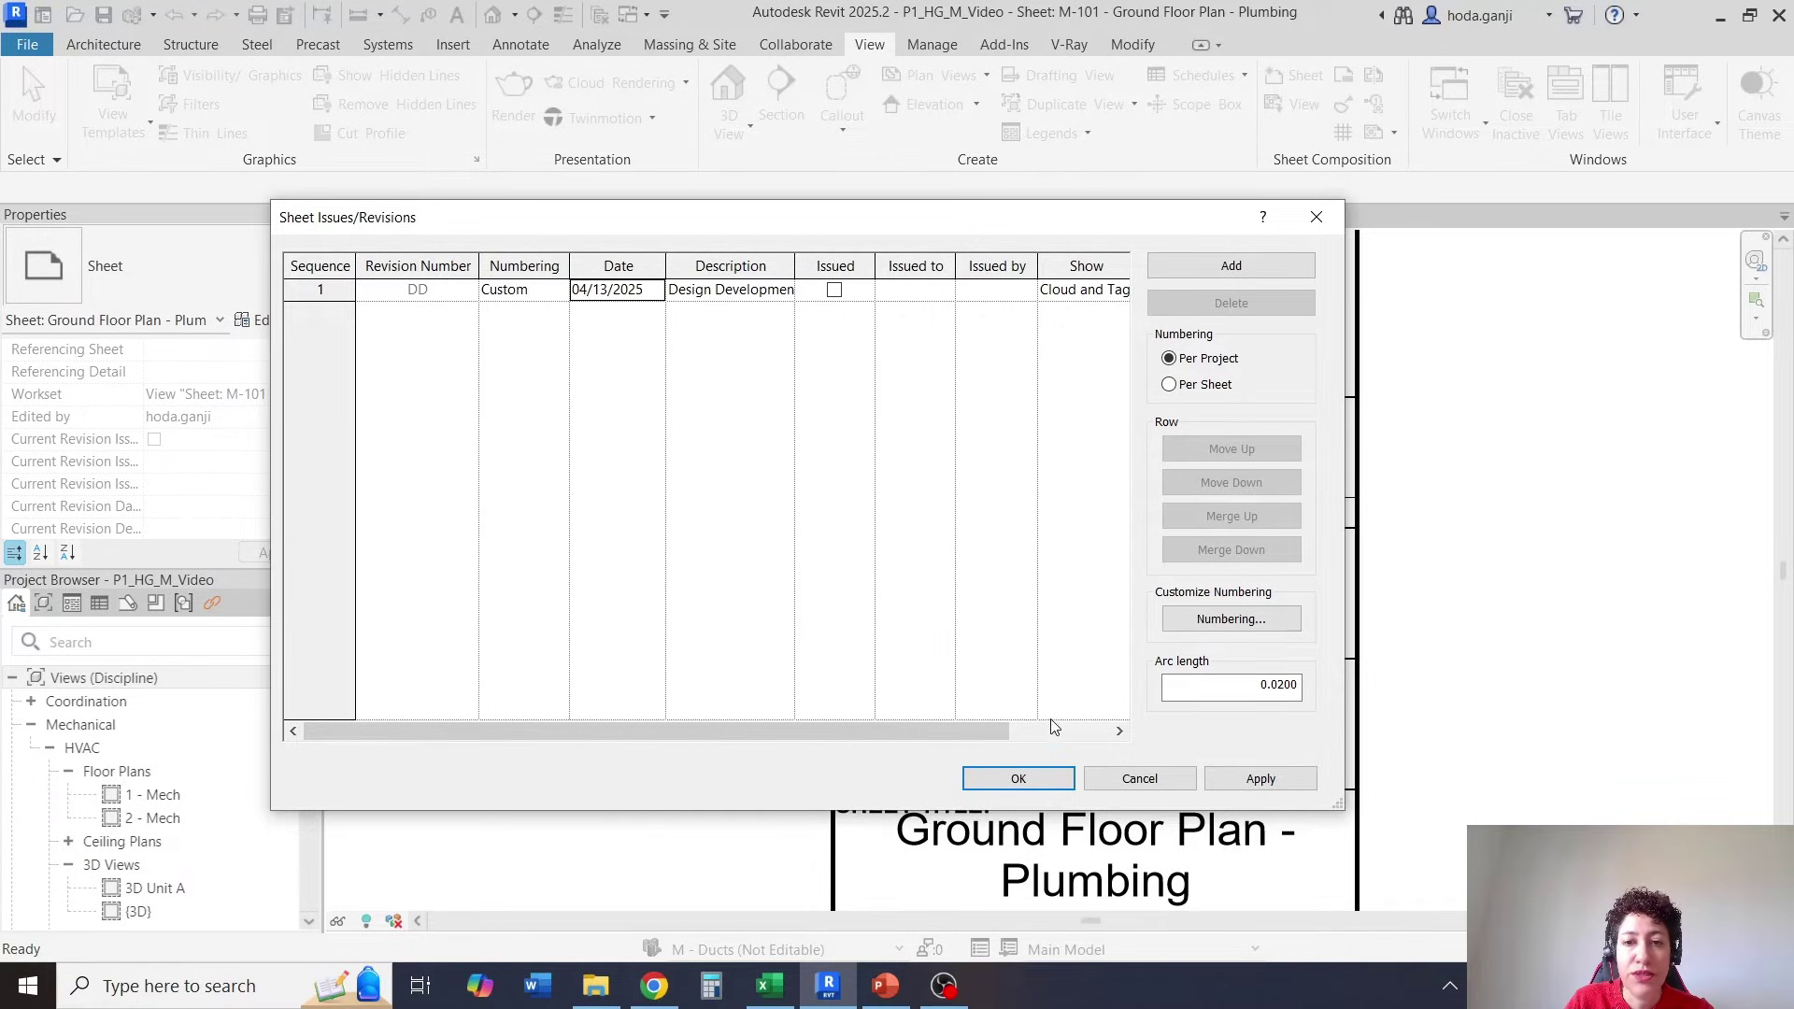
Close Sheet Issues/Revisions and deselect the title block to show sheet M-101's properties.
left_click(1018, 778)
scroll(1495, 467, "down", 2)
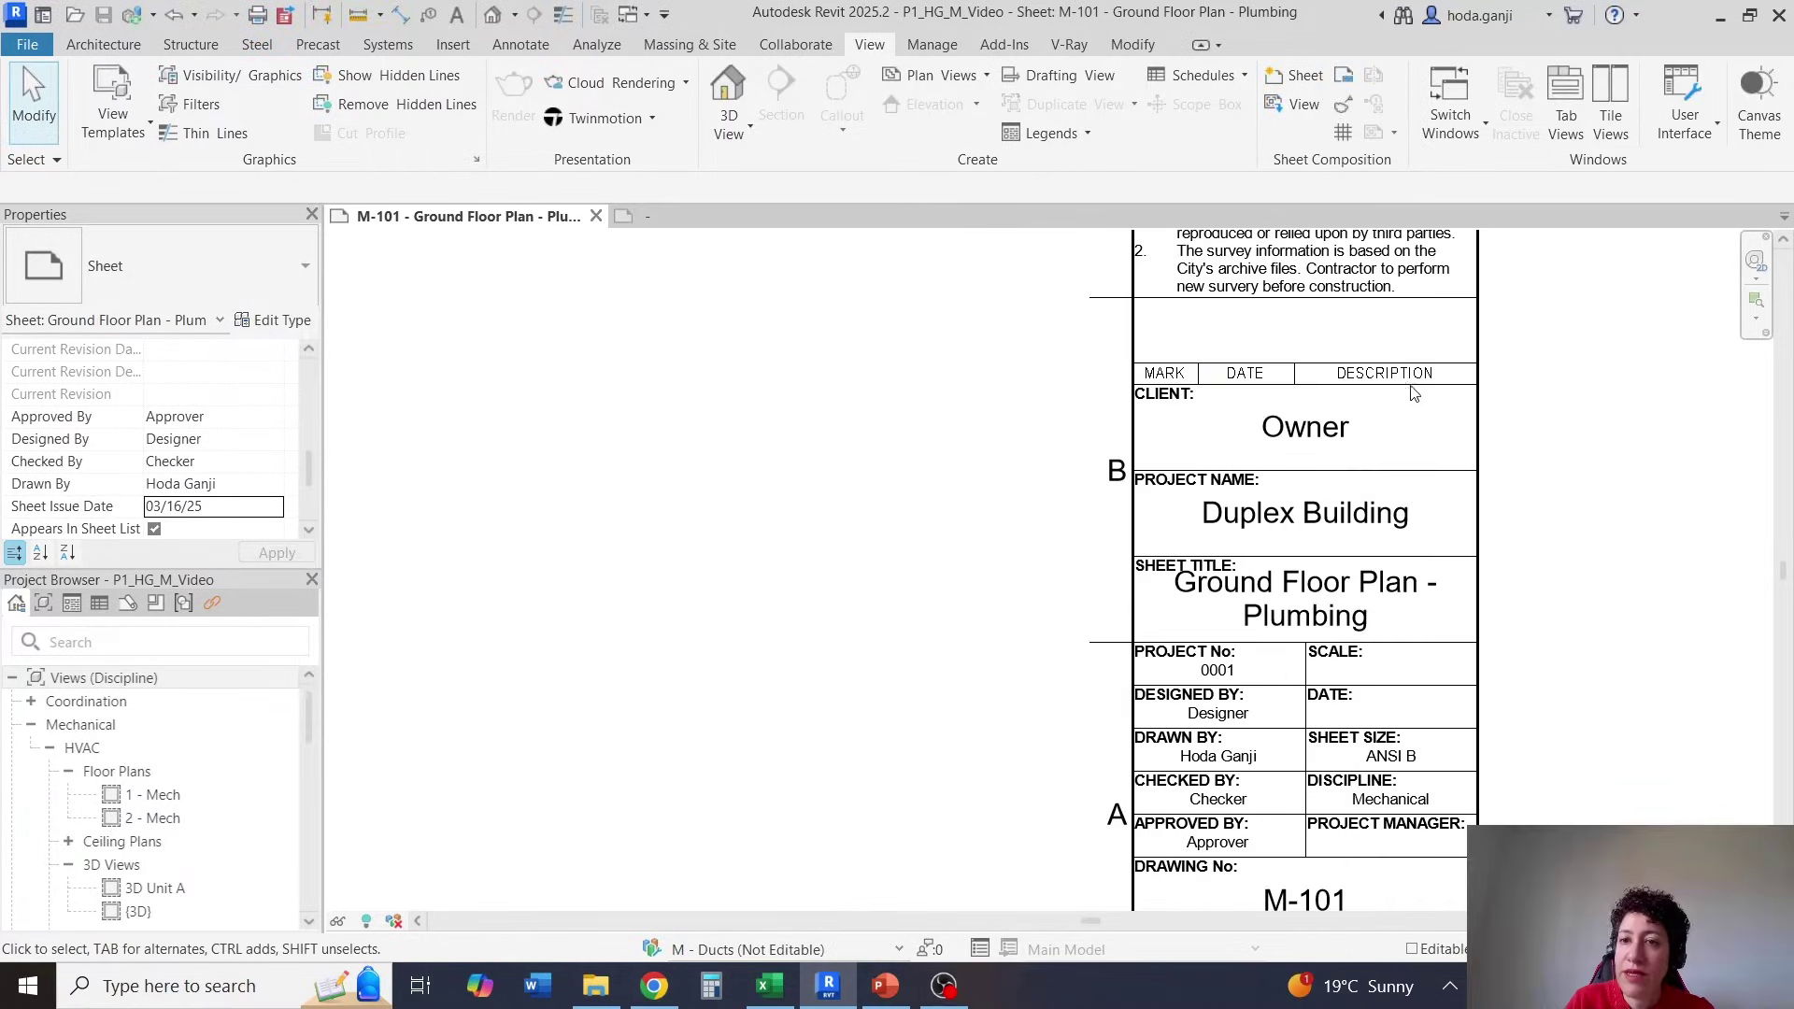
left_click(1354, 439)
key("Escape")
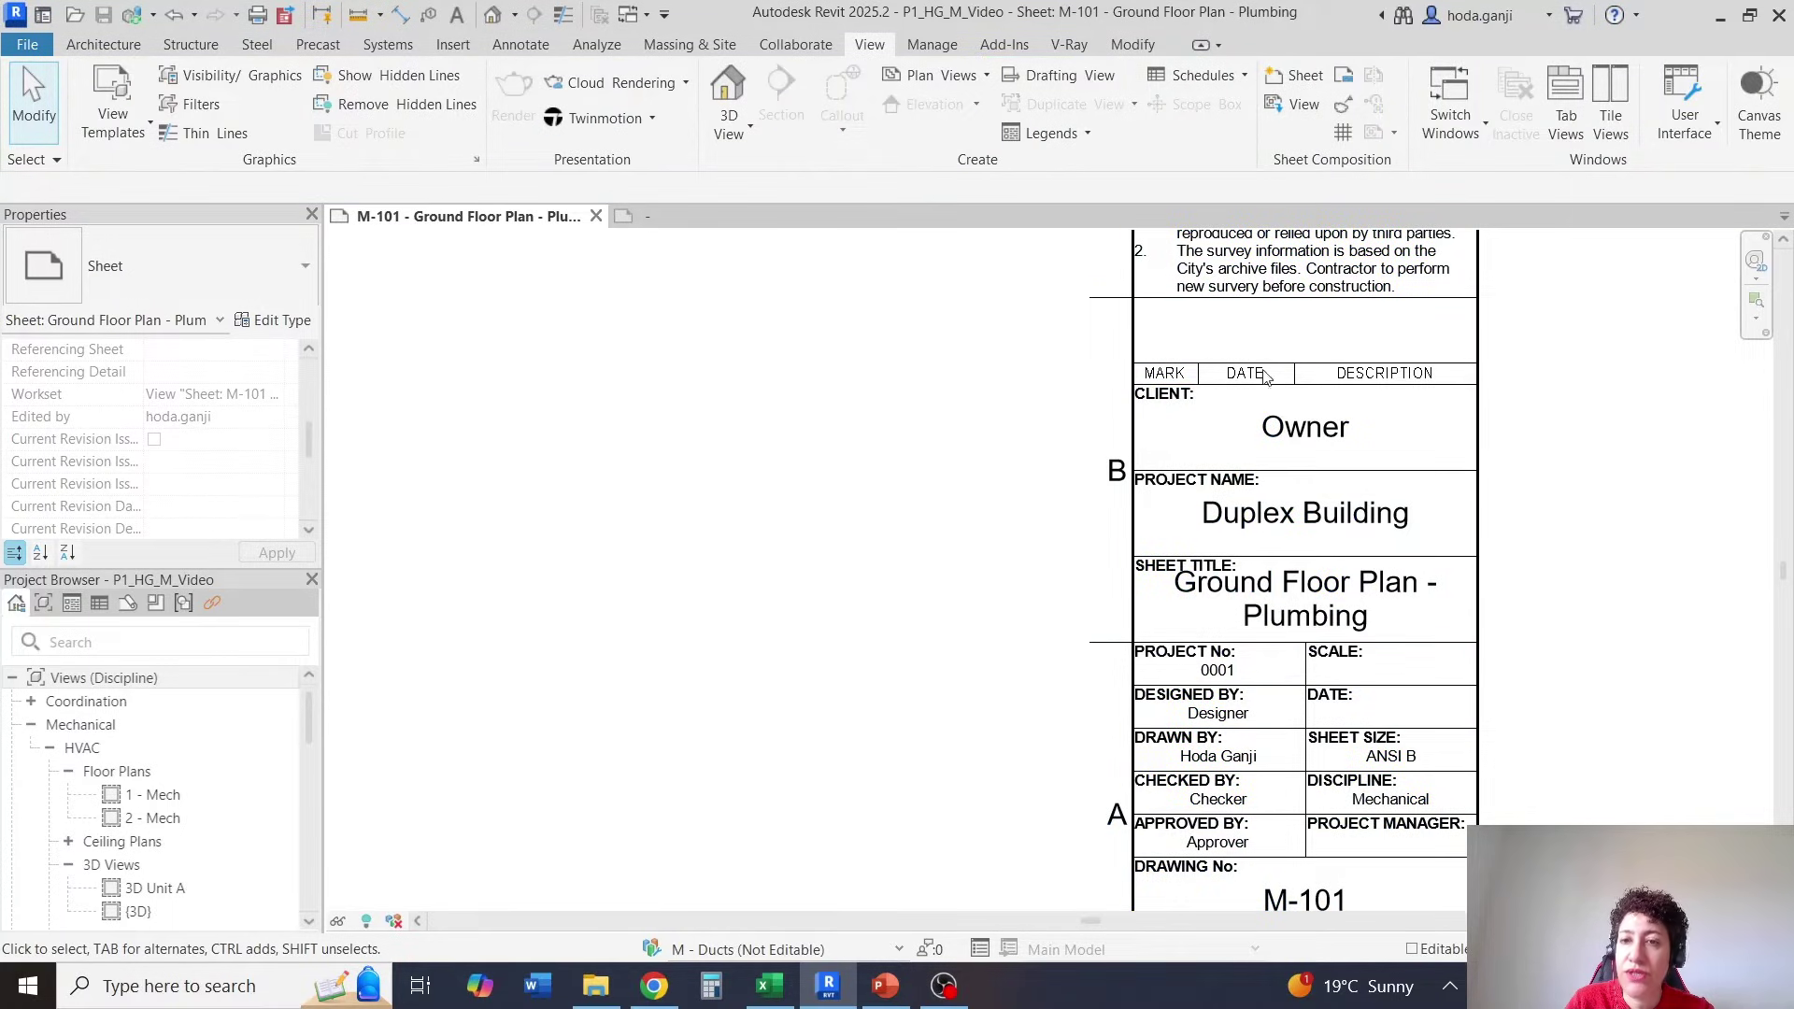
scroll(65, 407, "down", 5)
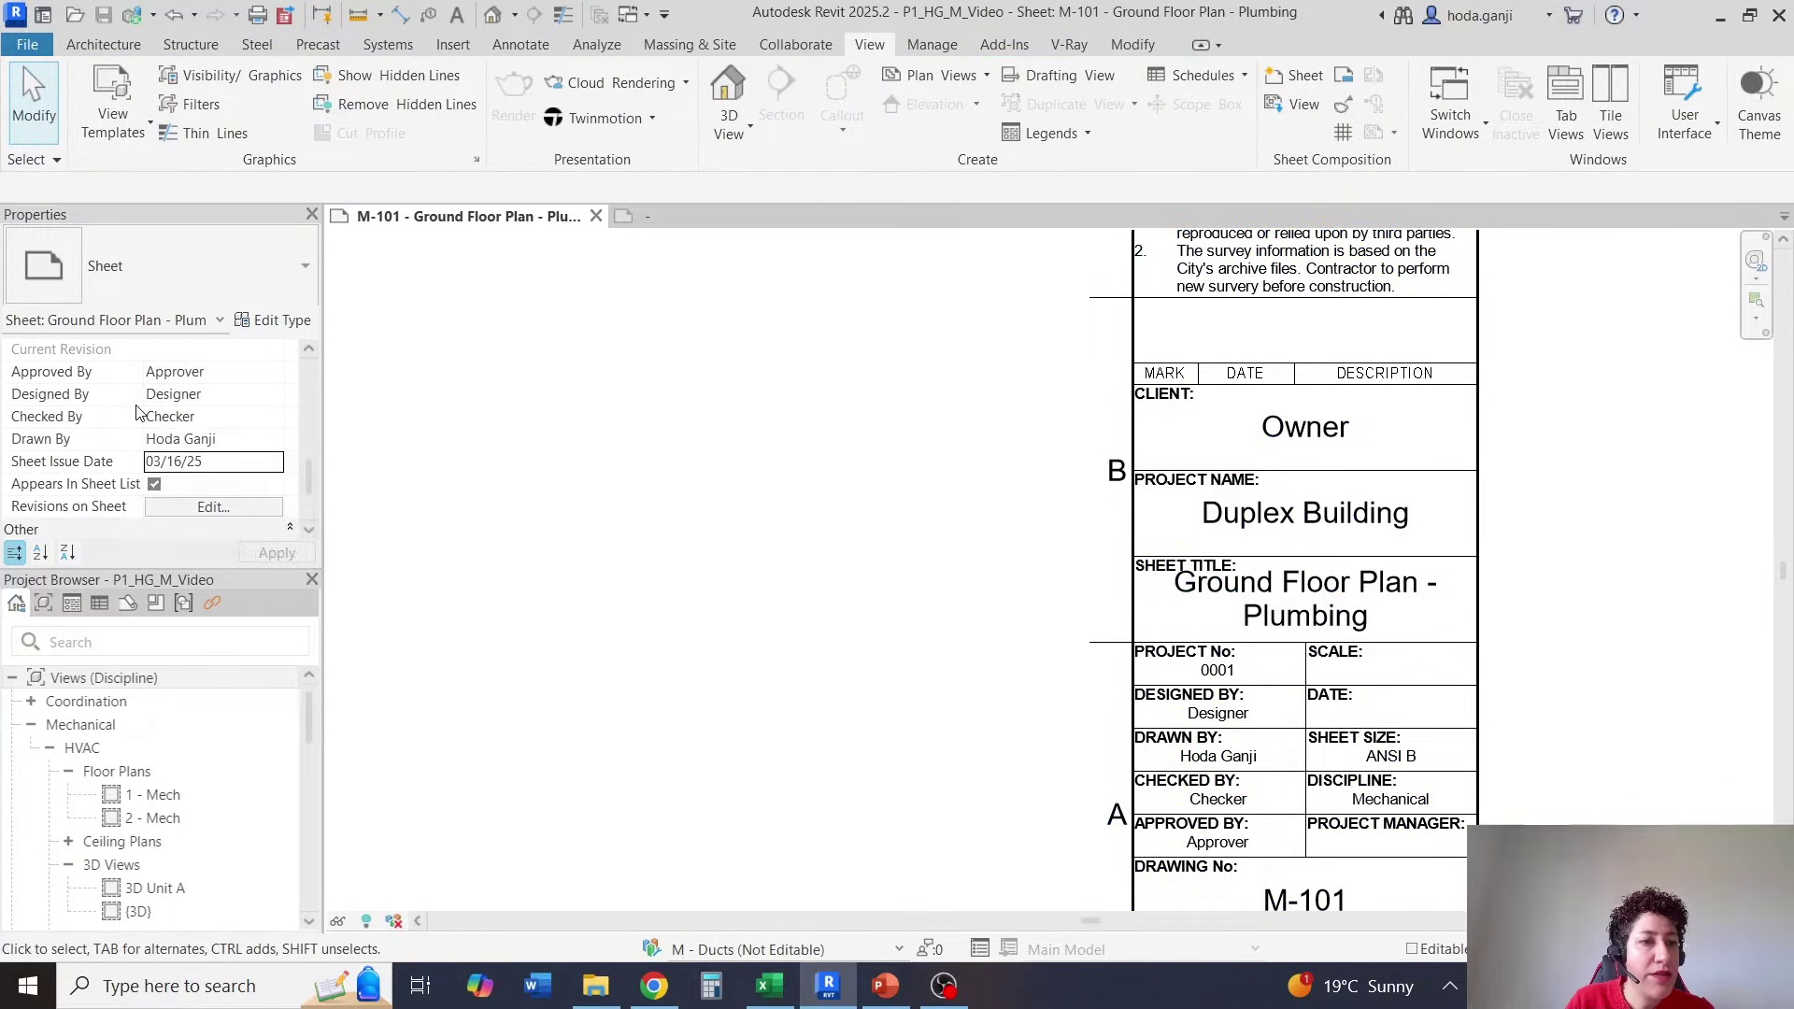
scroll(145, 443, "down", 1)
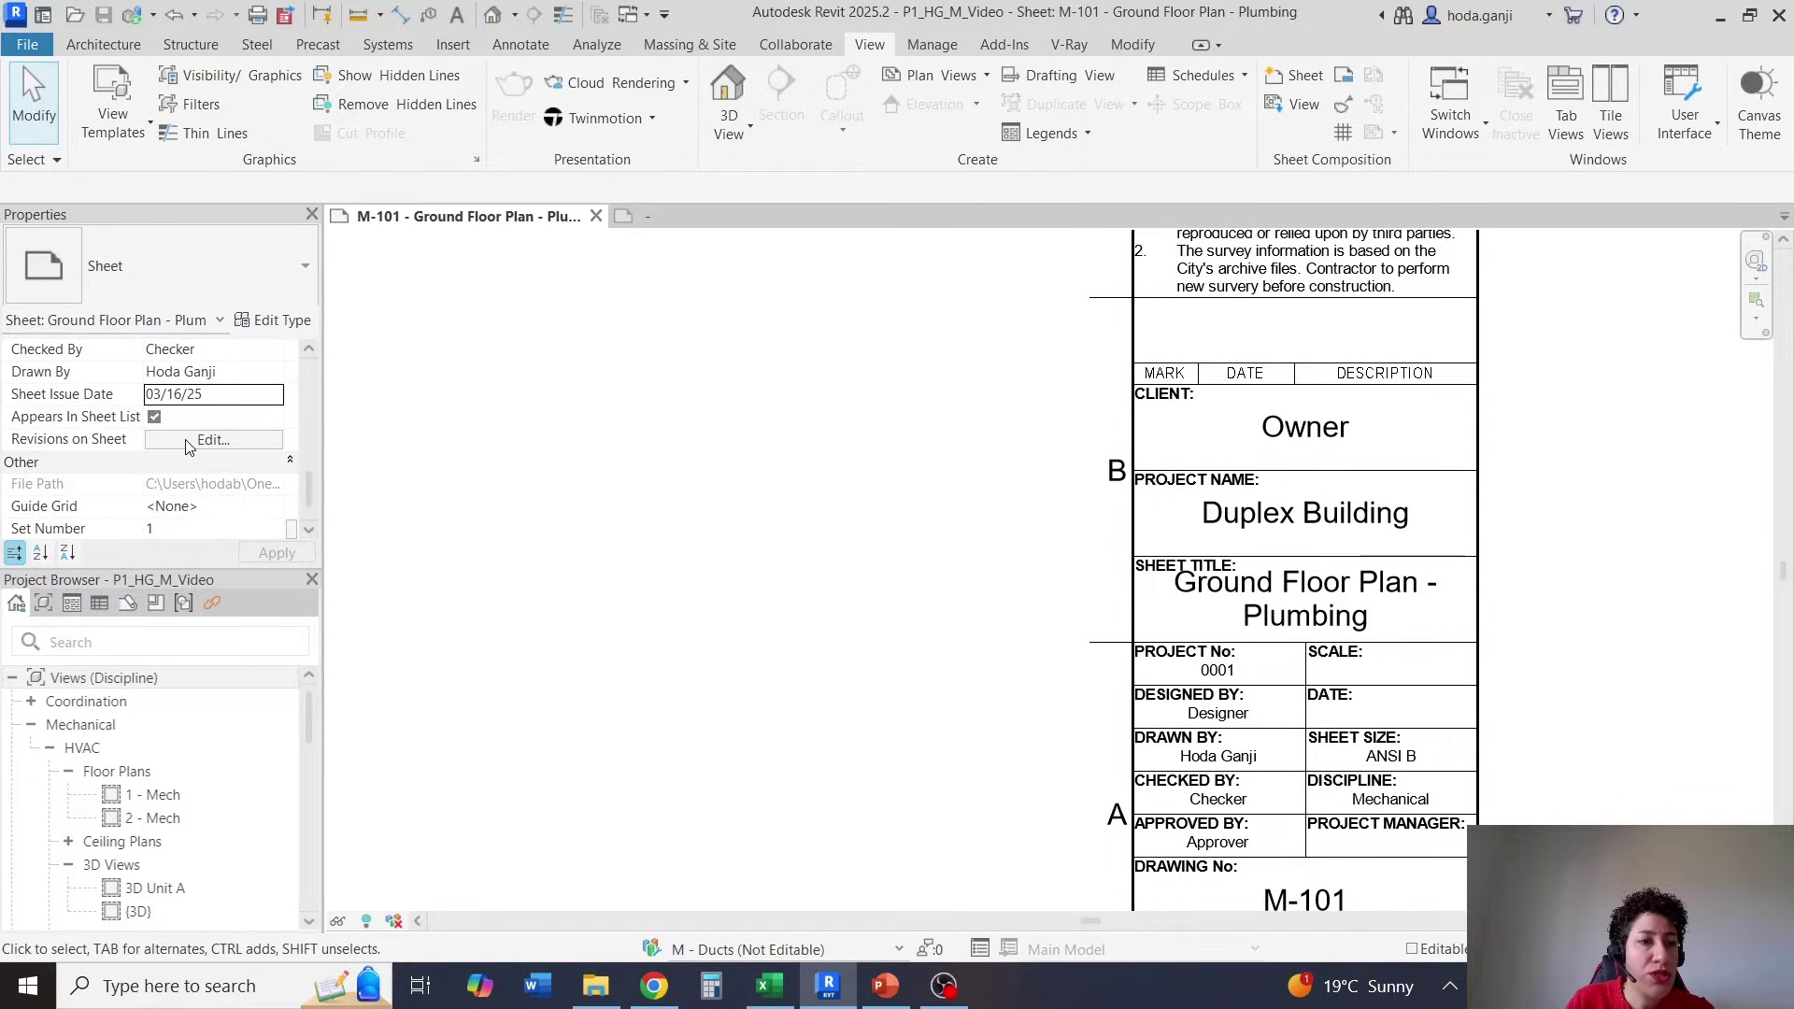
Tick Design Development in Revisions on Sheet so DD appears in the revision block.
left_click(187, 441)
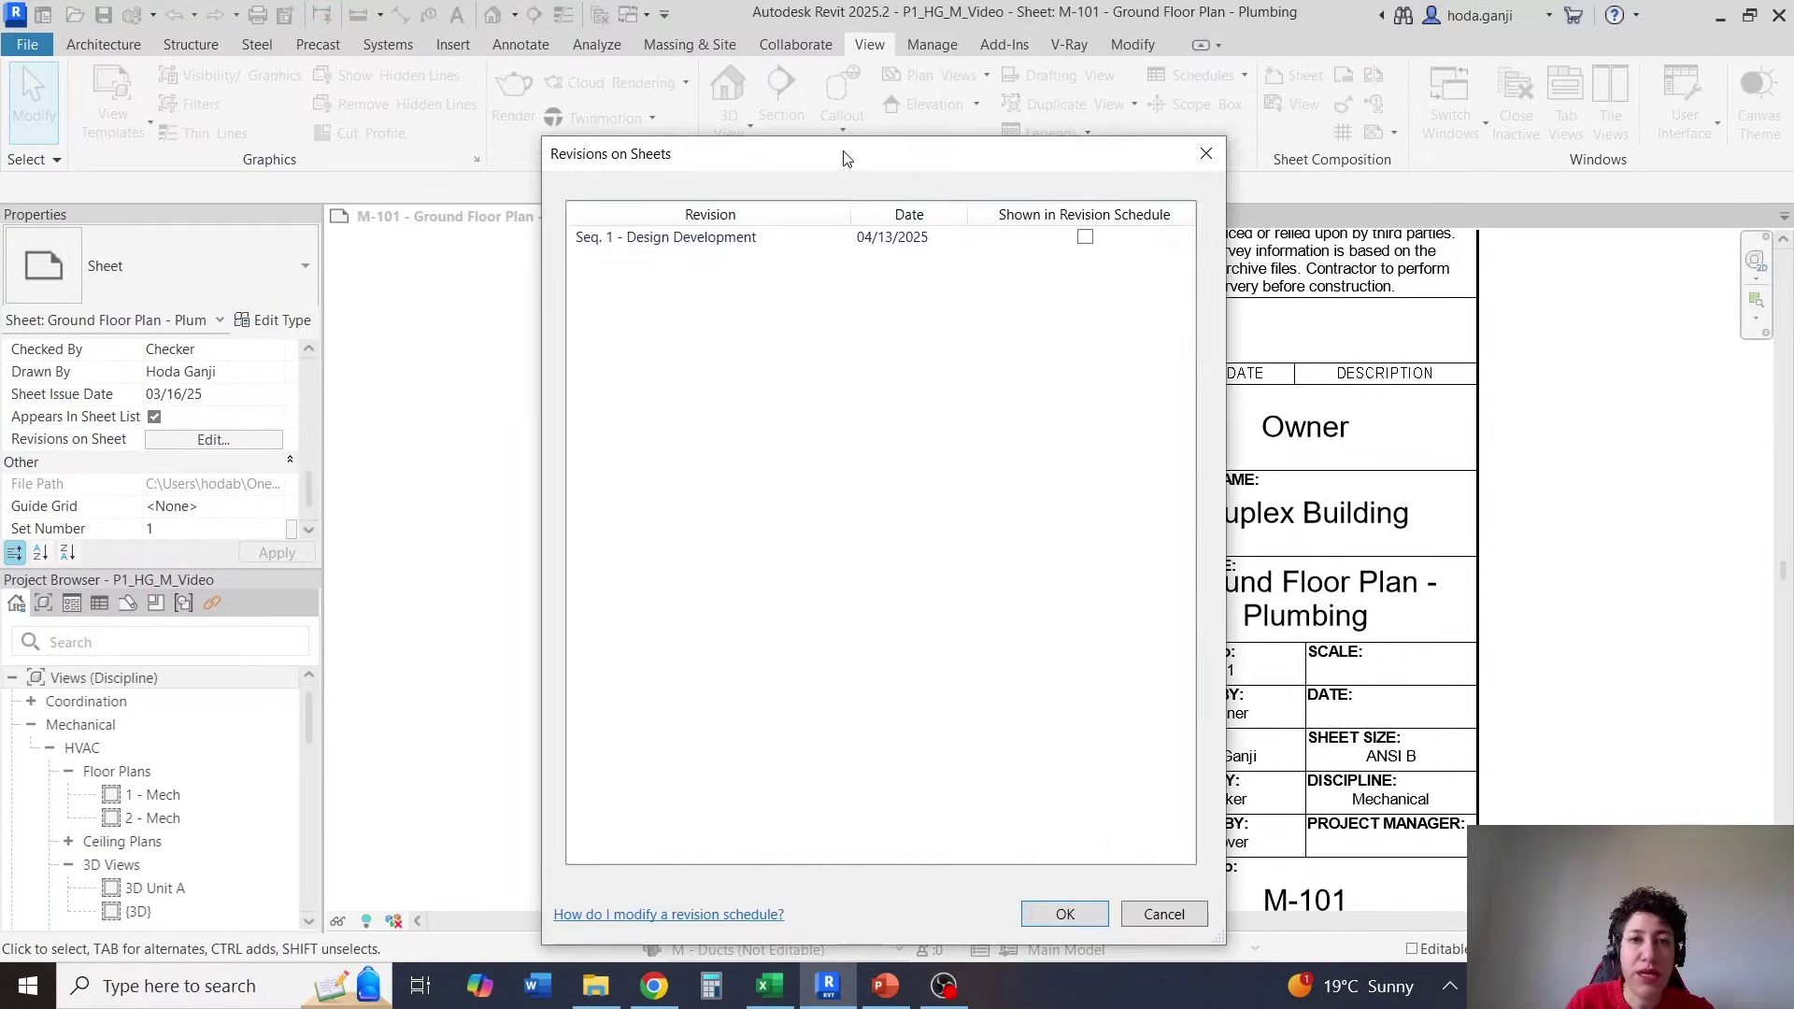
left_click_drag(845, 157, 670, 154)
left_click(909, 235)
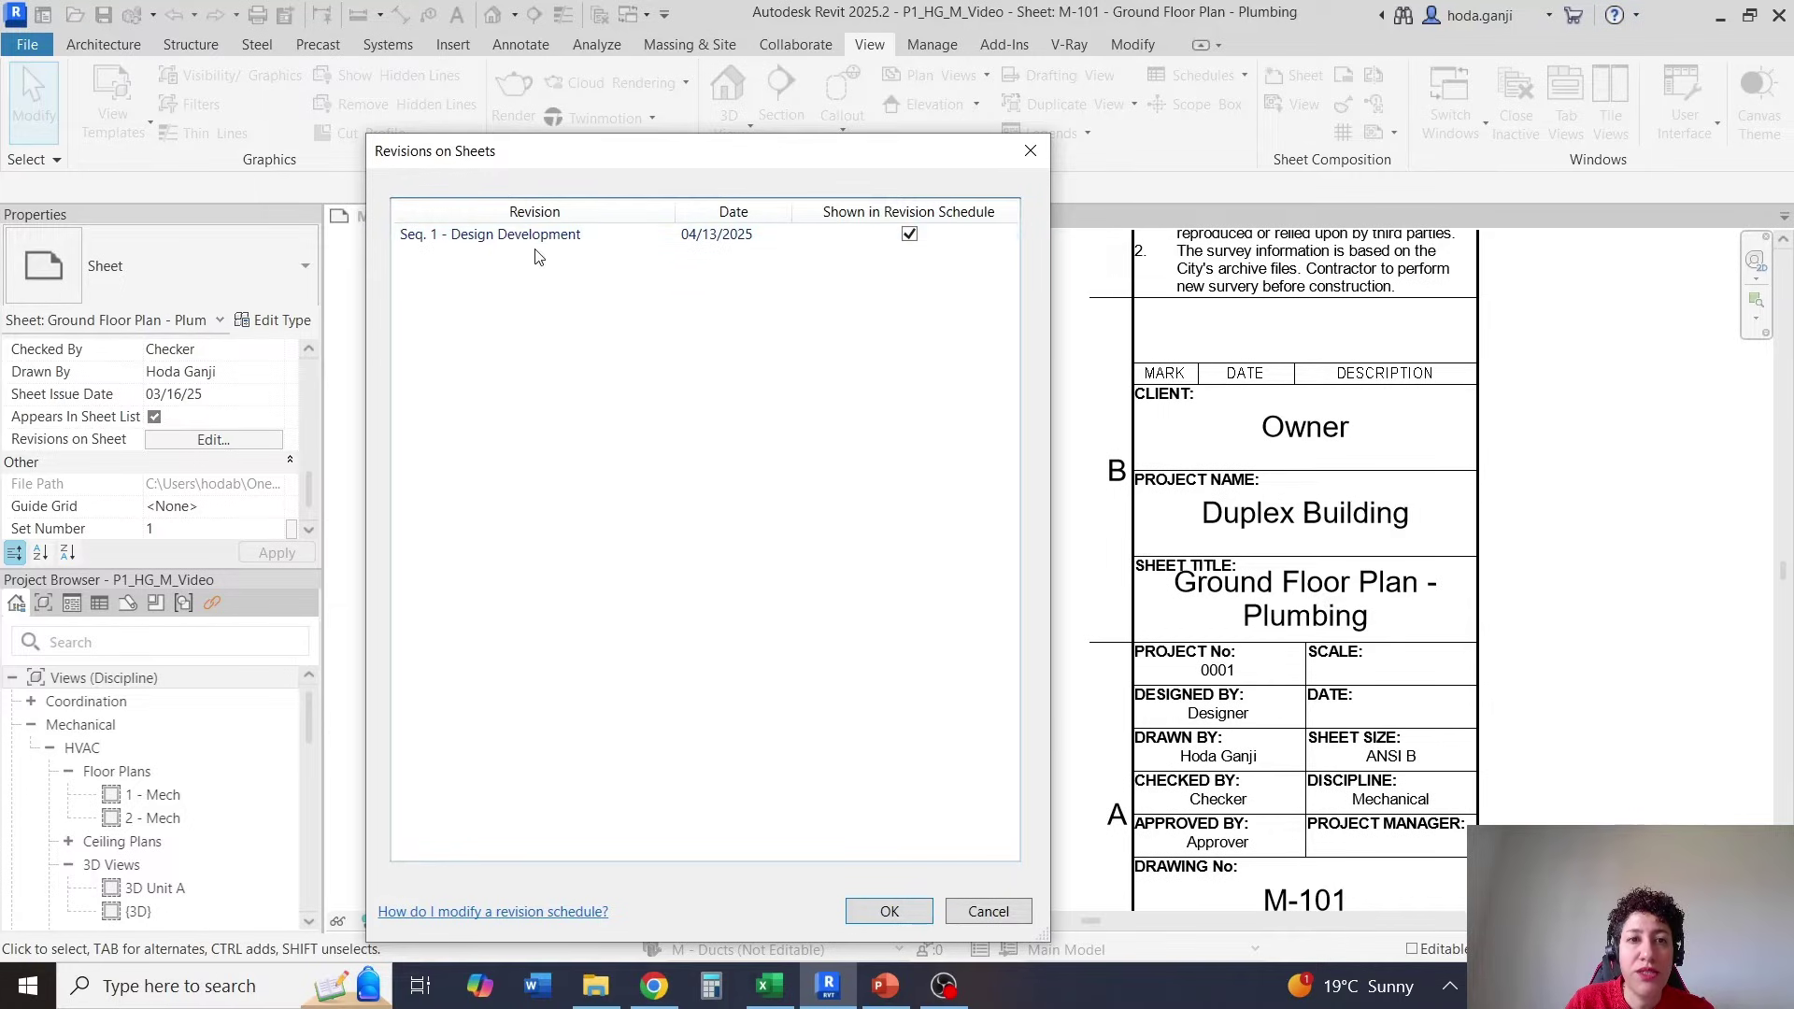
left_click(889, 911)
Switch to the ANSI B Titleblock family tab and back to sheet M-101.
scroll(1618, 304, "up", 4)
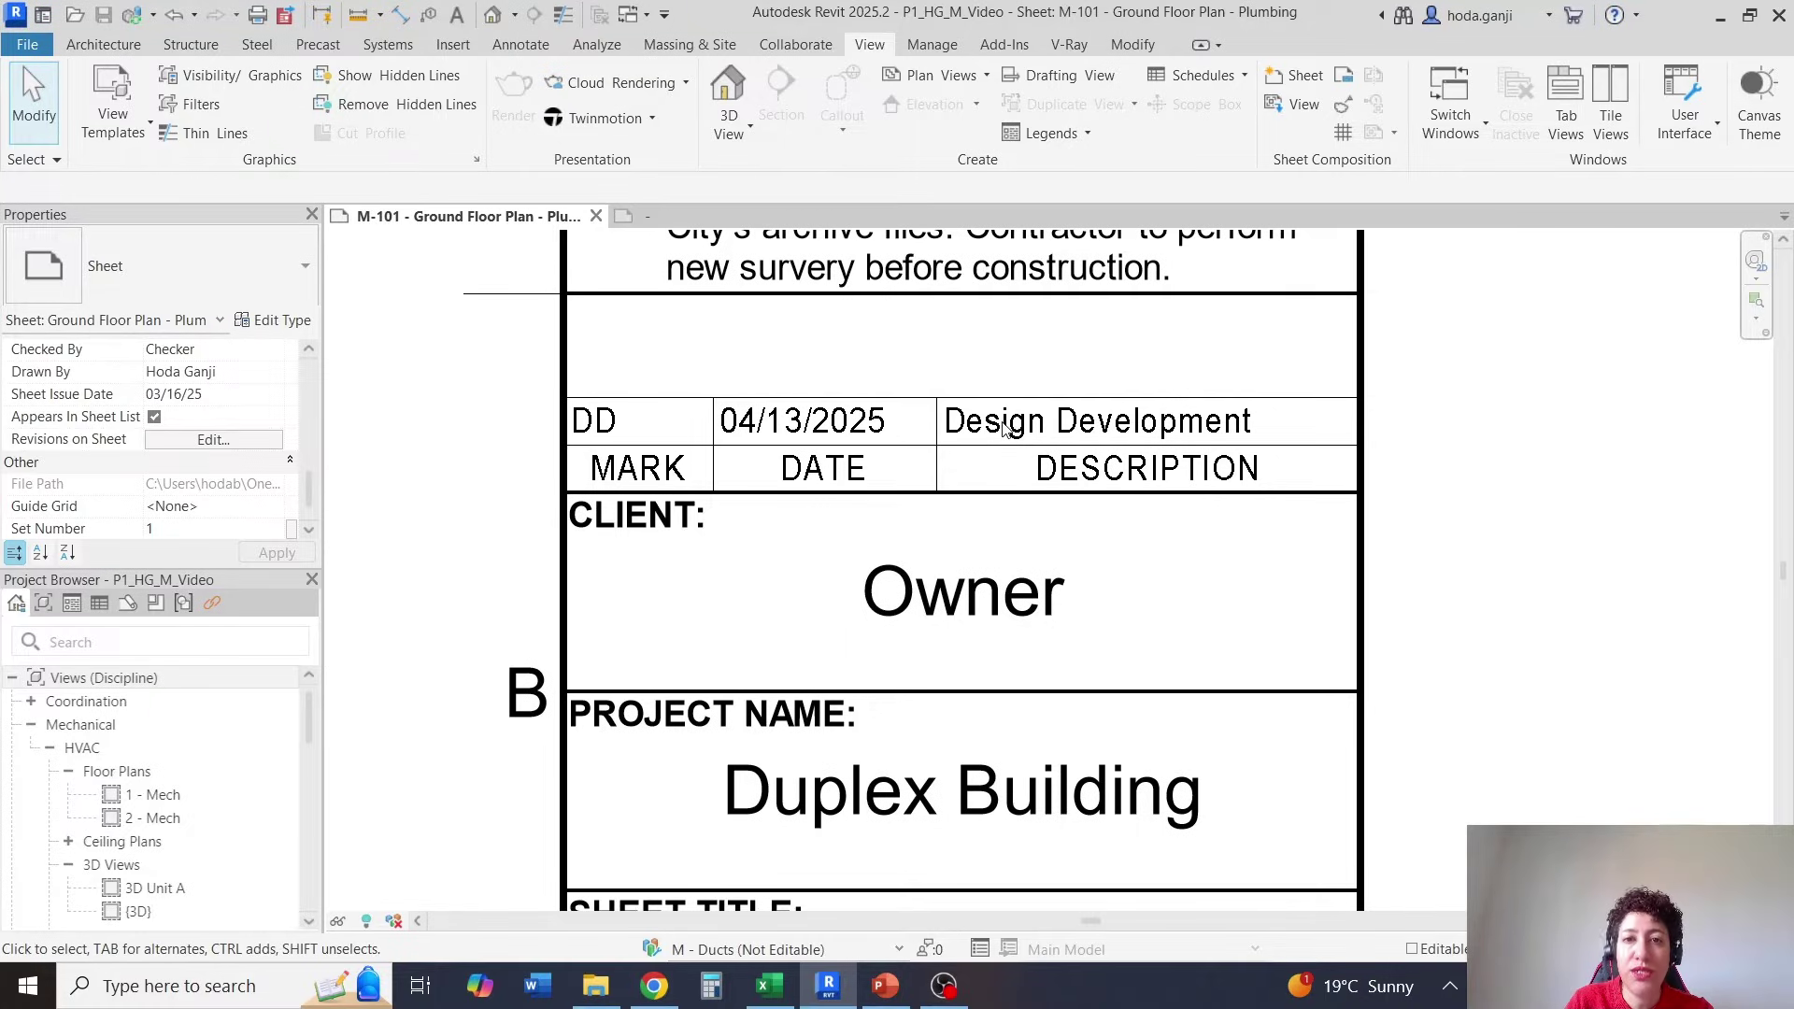
left_click(672, 222)
key("ctrl+Tab")
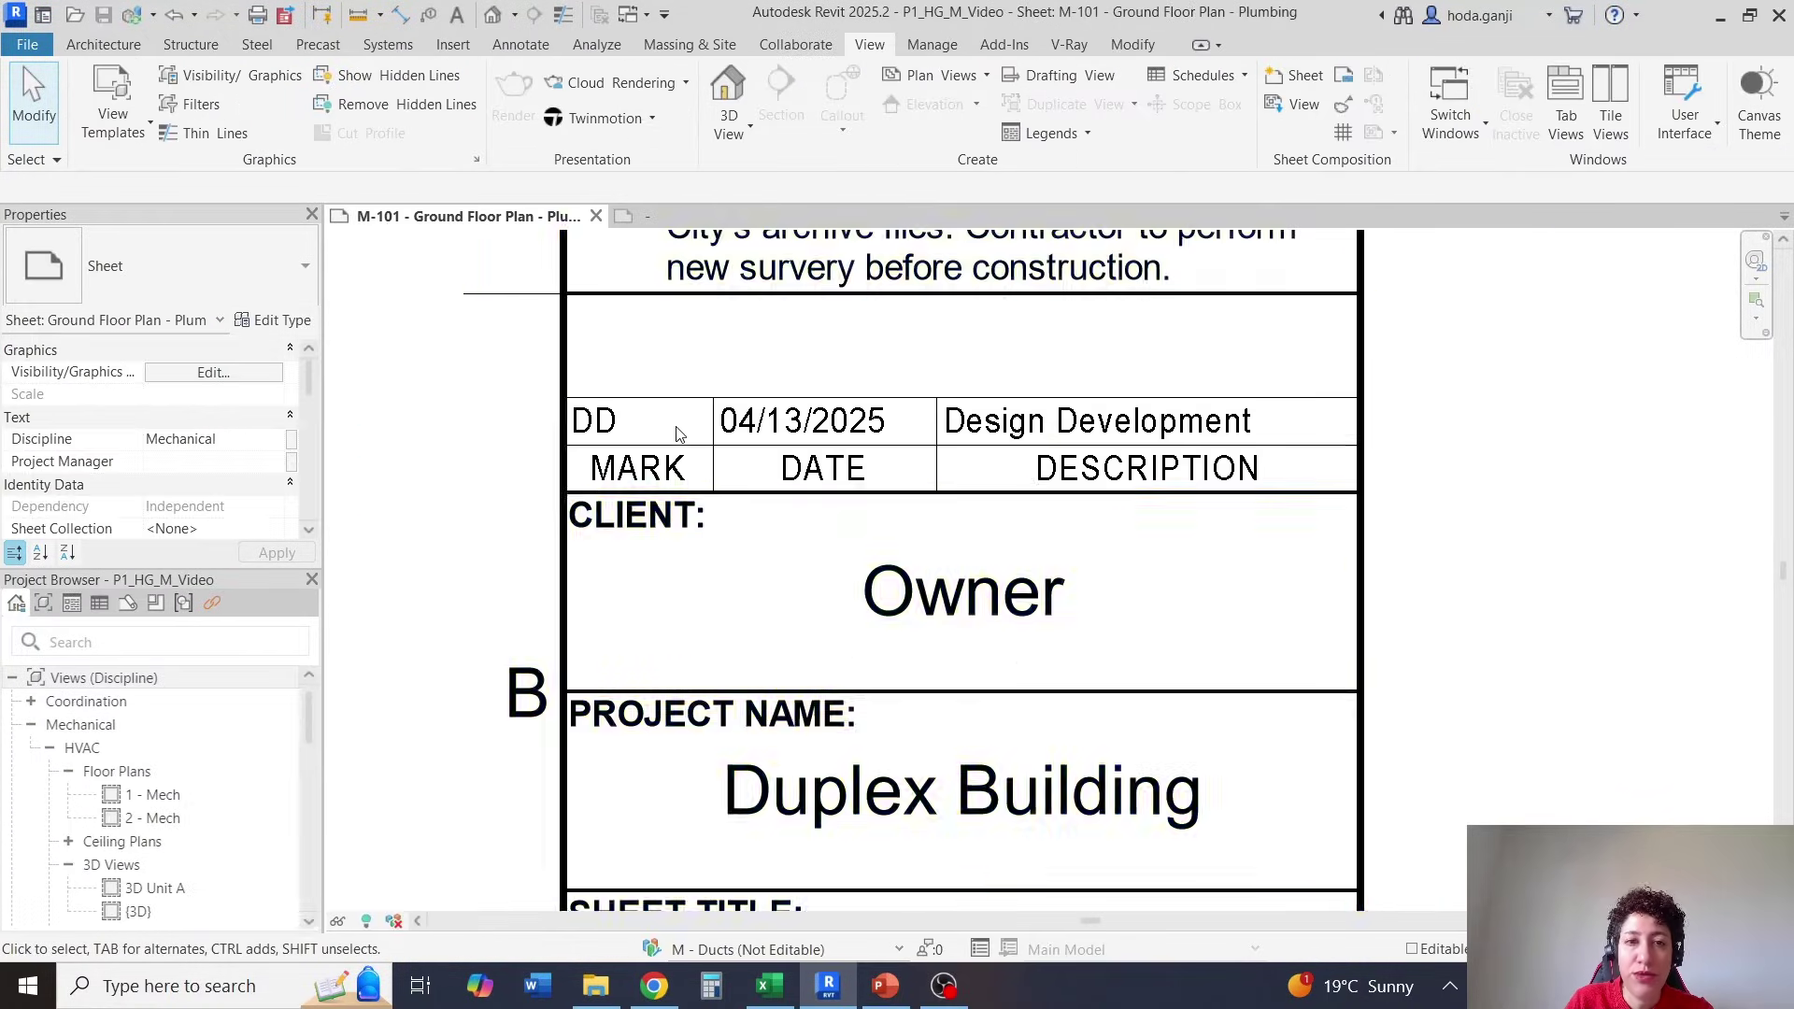
Open the Revision Schedule view in the ANSI B Titleblock family.
left_click(659, 218)
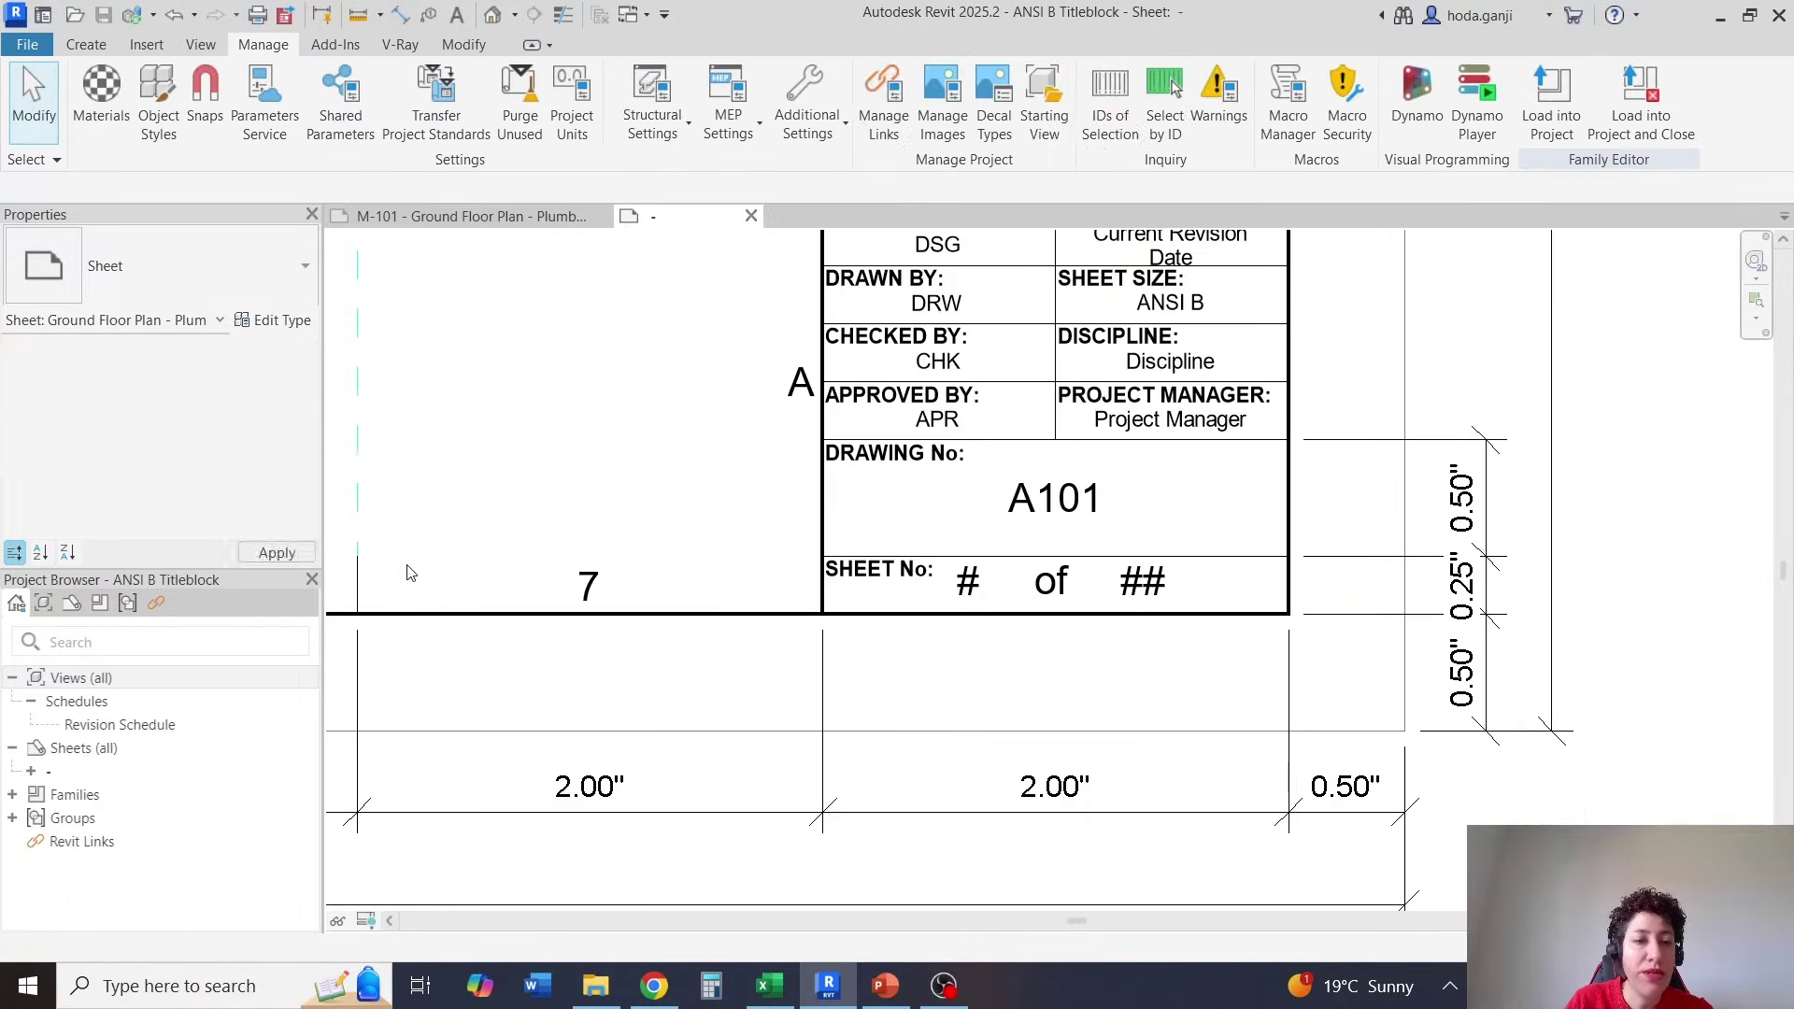
scroll(1060, 428, "down", 5)
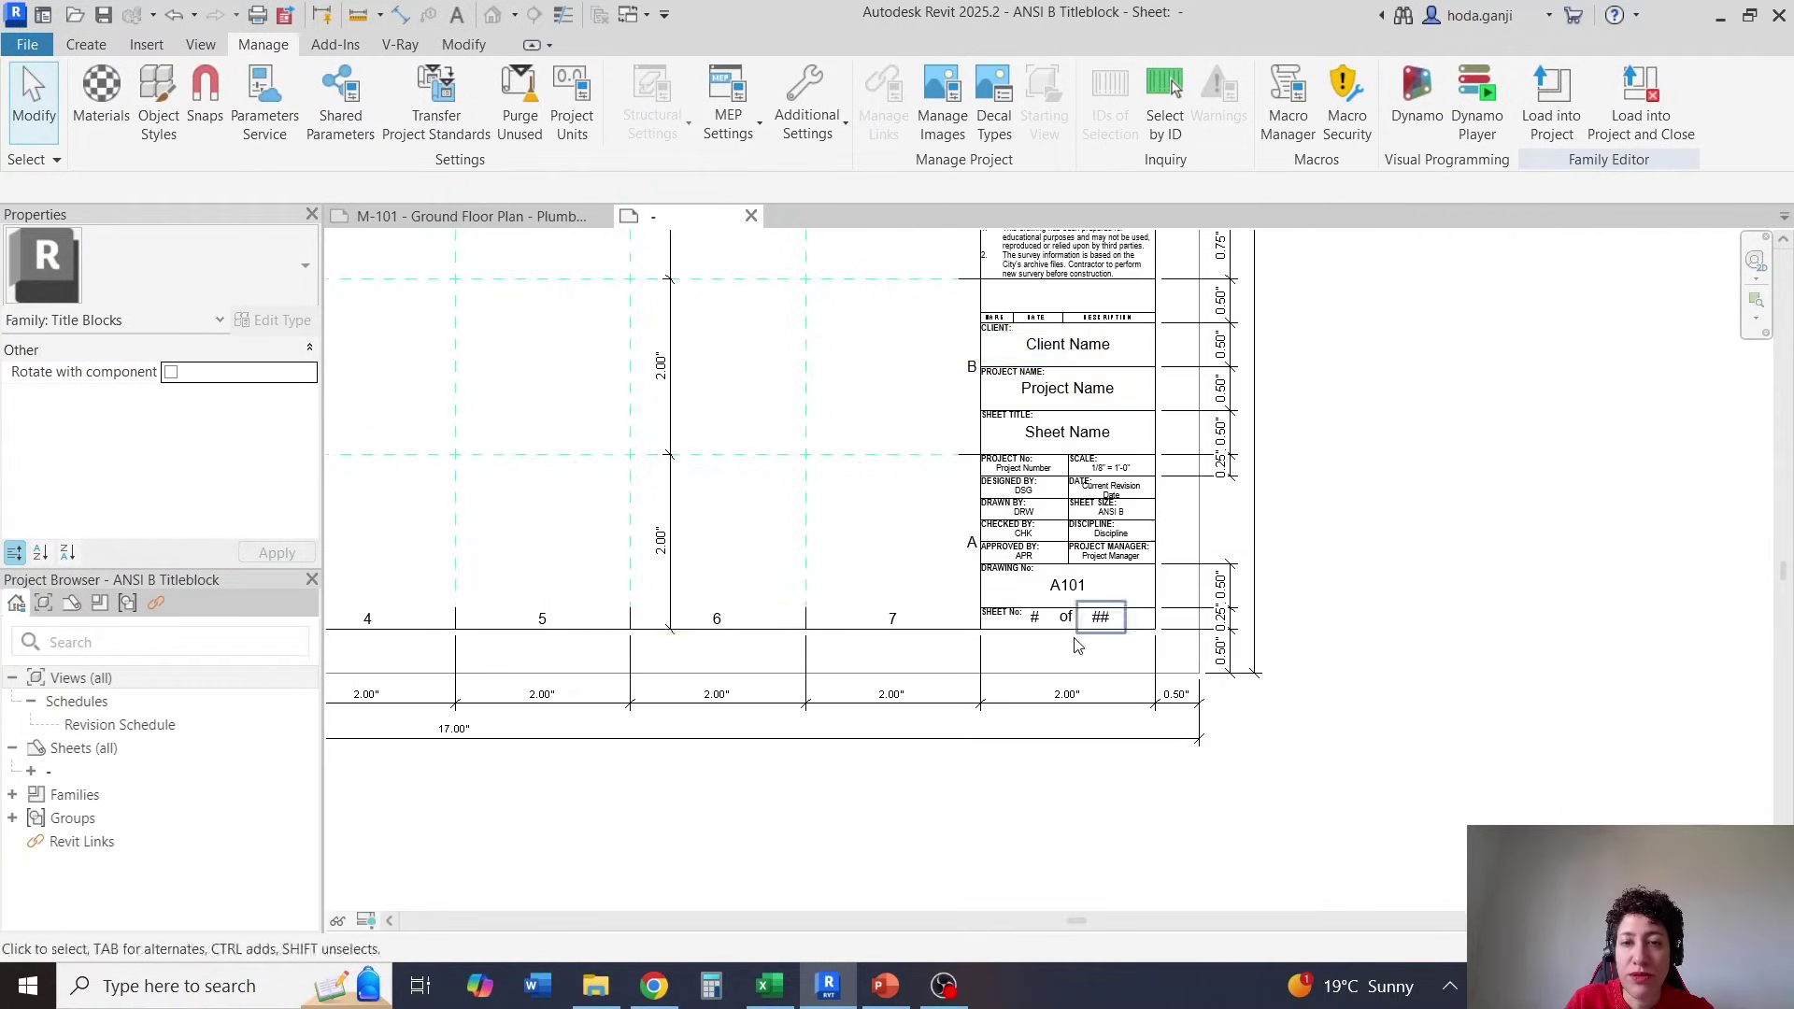
scroll(1069, 366, "up", 6)
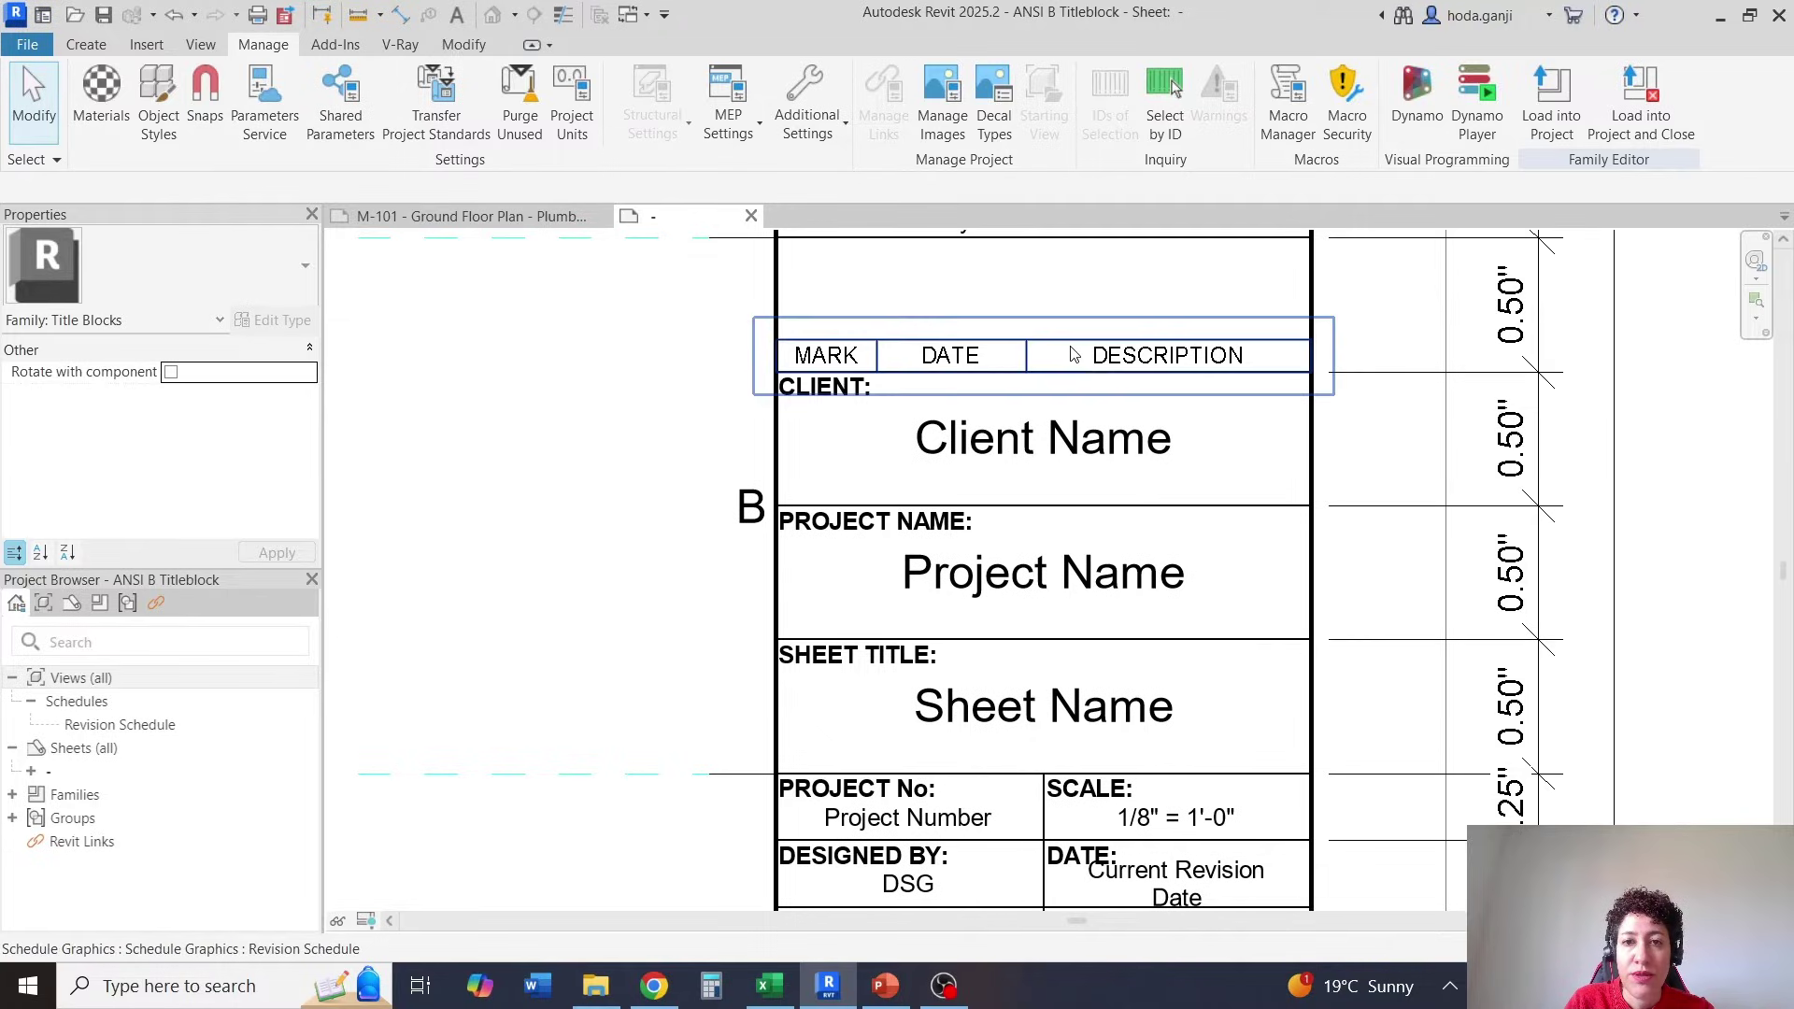
double_click(1070, 366)
left_click(137, 729)
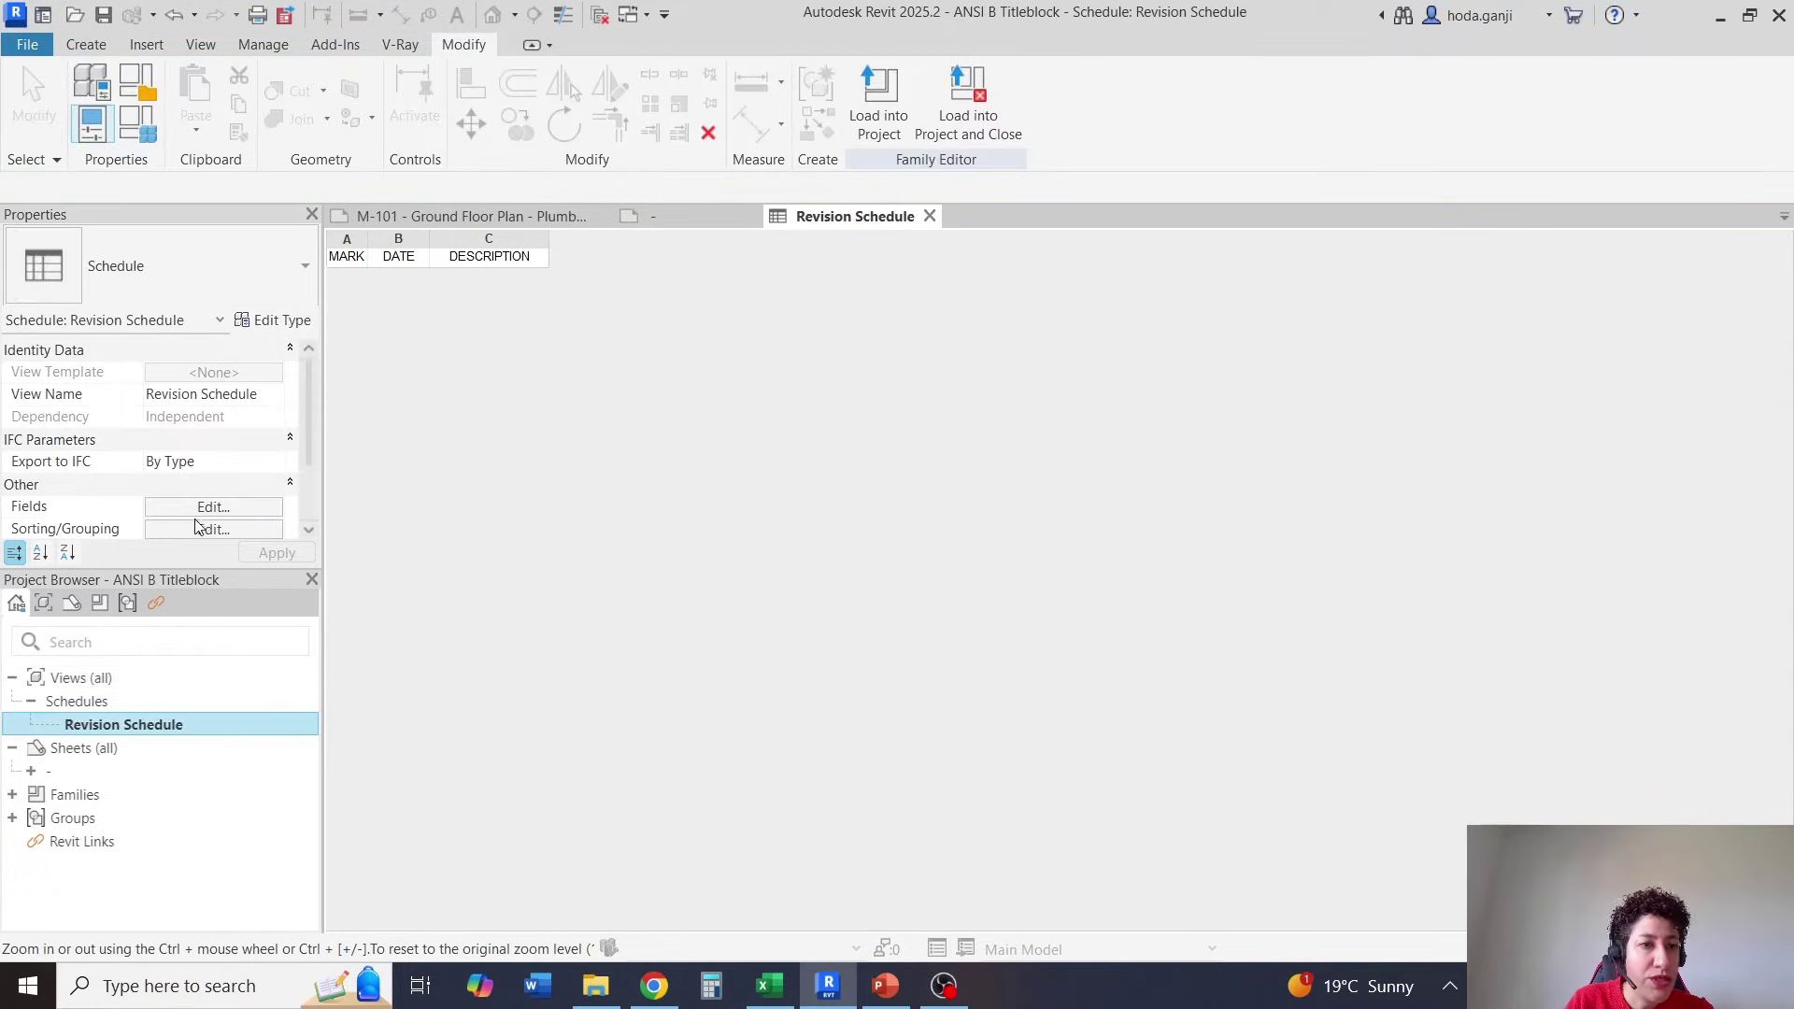
left_click(586, 507)
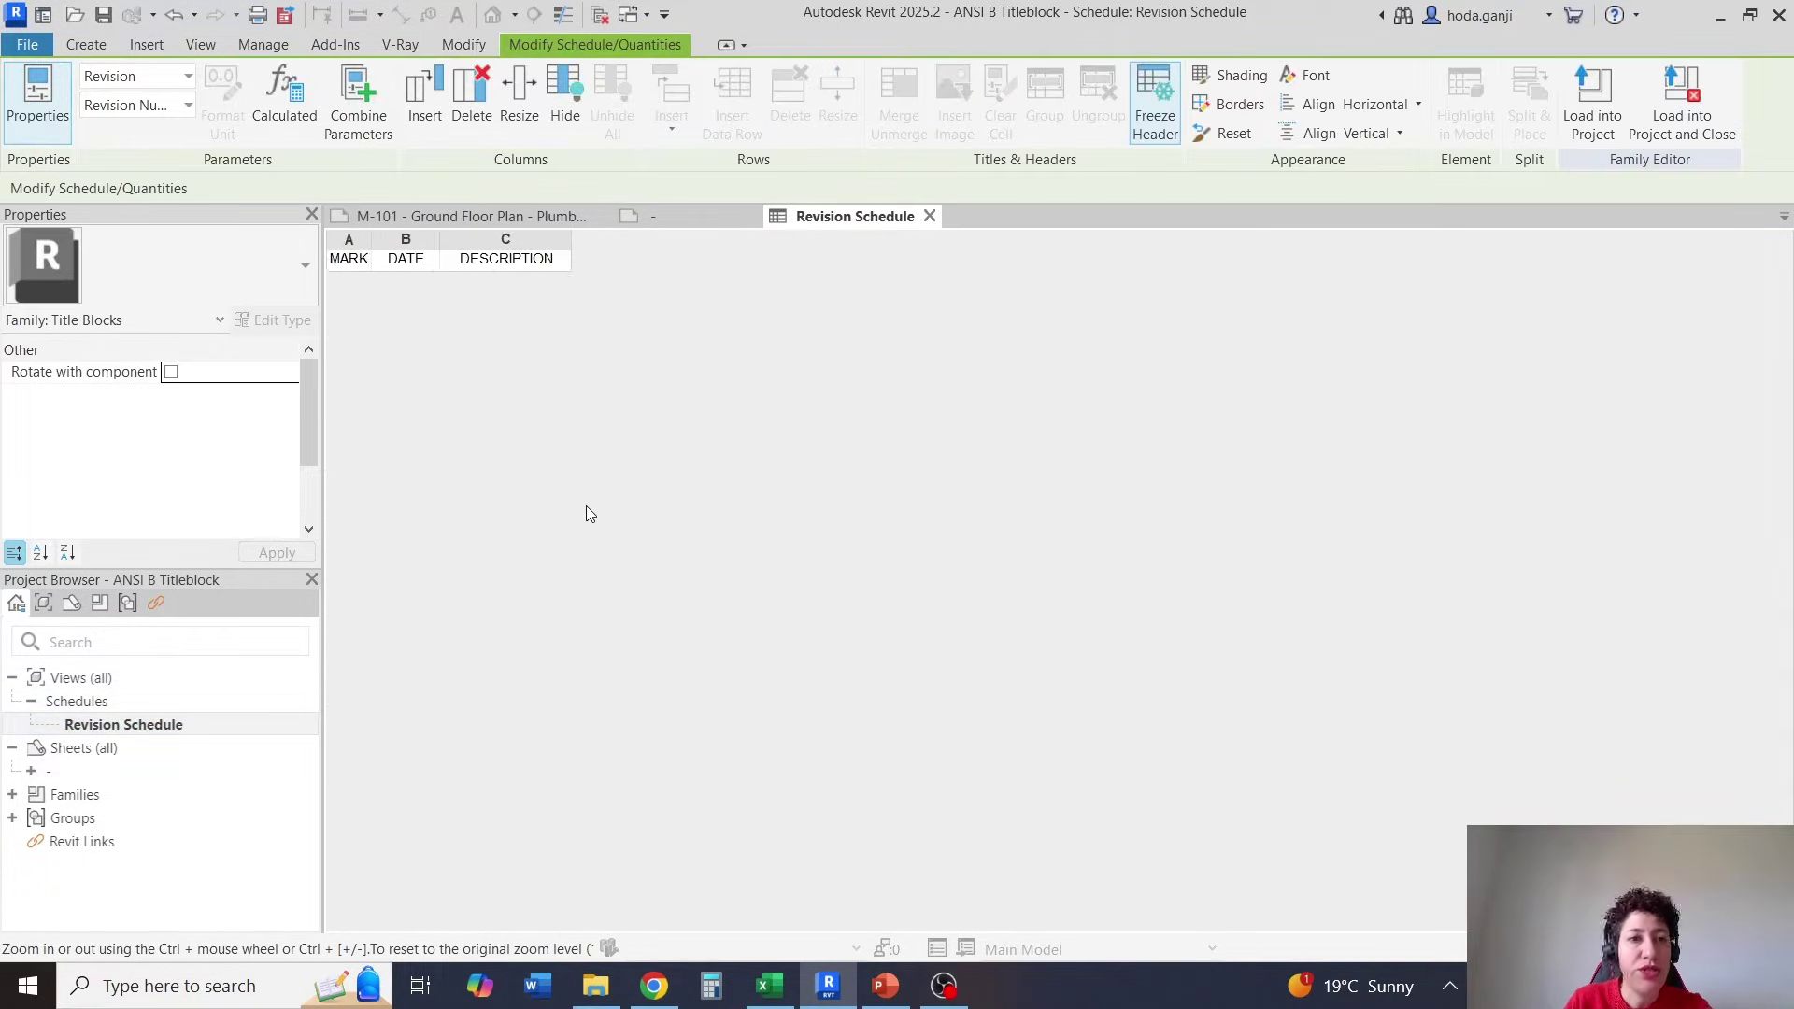
scroll(586, 507, "up", 3, "ctrl")
scroll(585, 507, "up", 3, "ctrl")
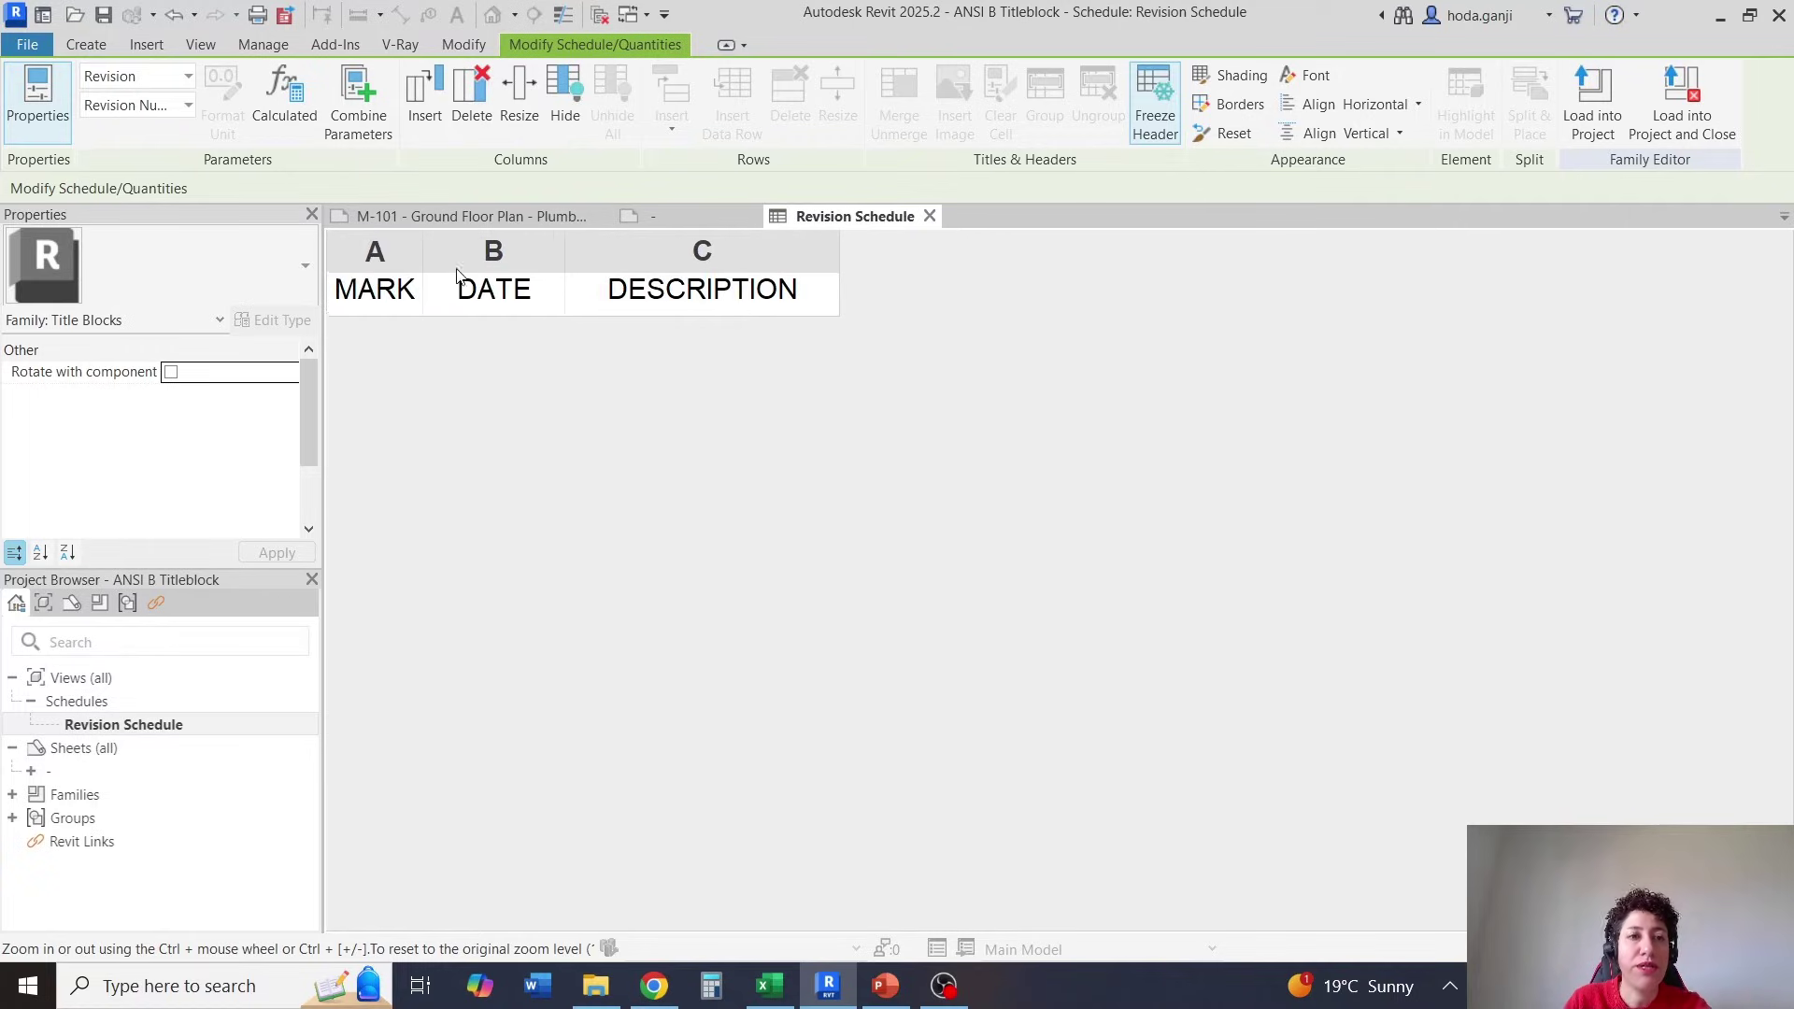
Centre the MARK, DATE and DESCRIPTION headers and load the titleblock into the project.
left_click(375, 290)
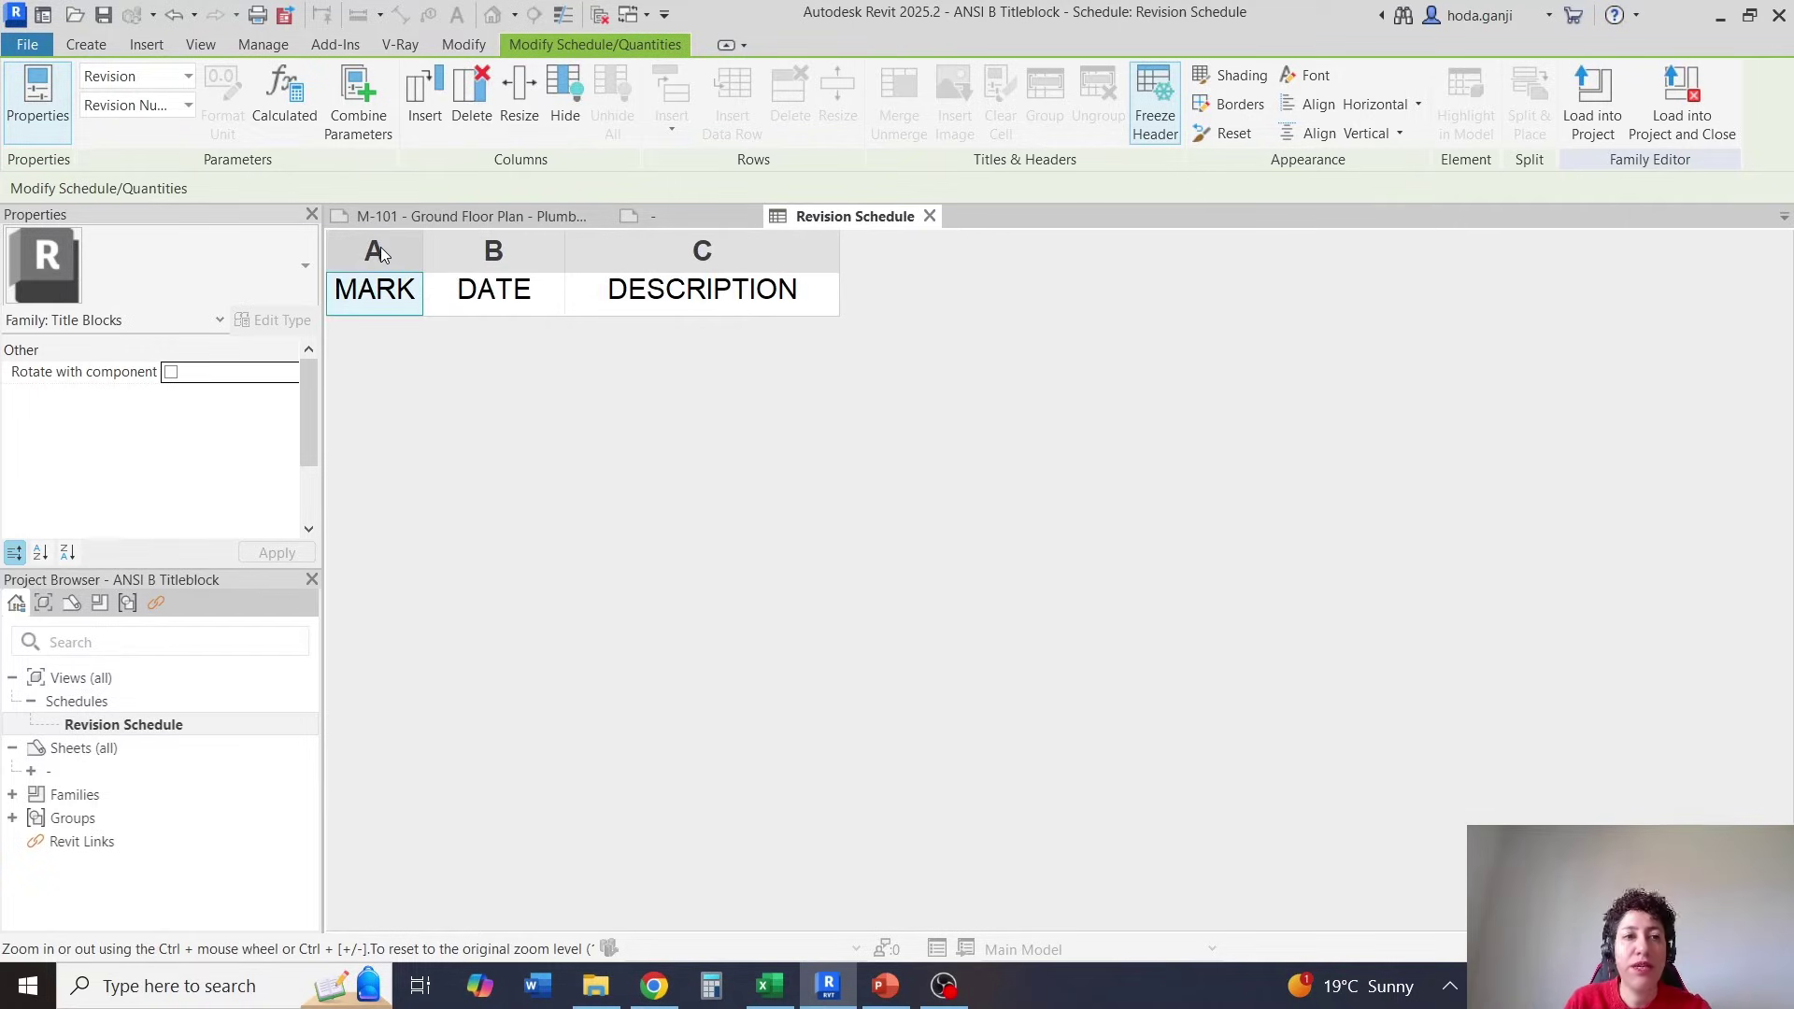
left_click(1364, 105)
left_click(1322, 187)
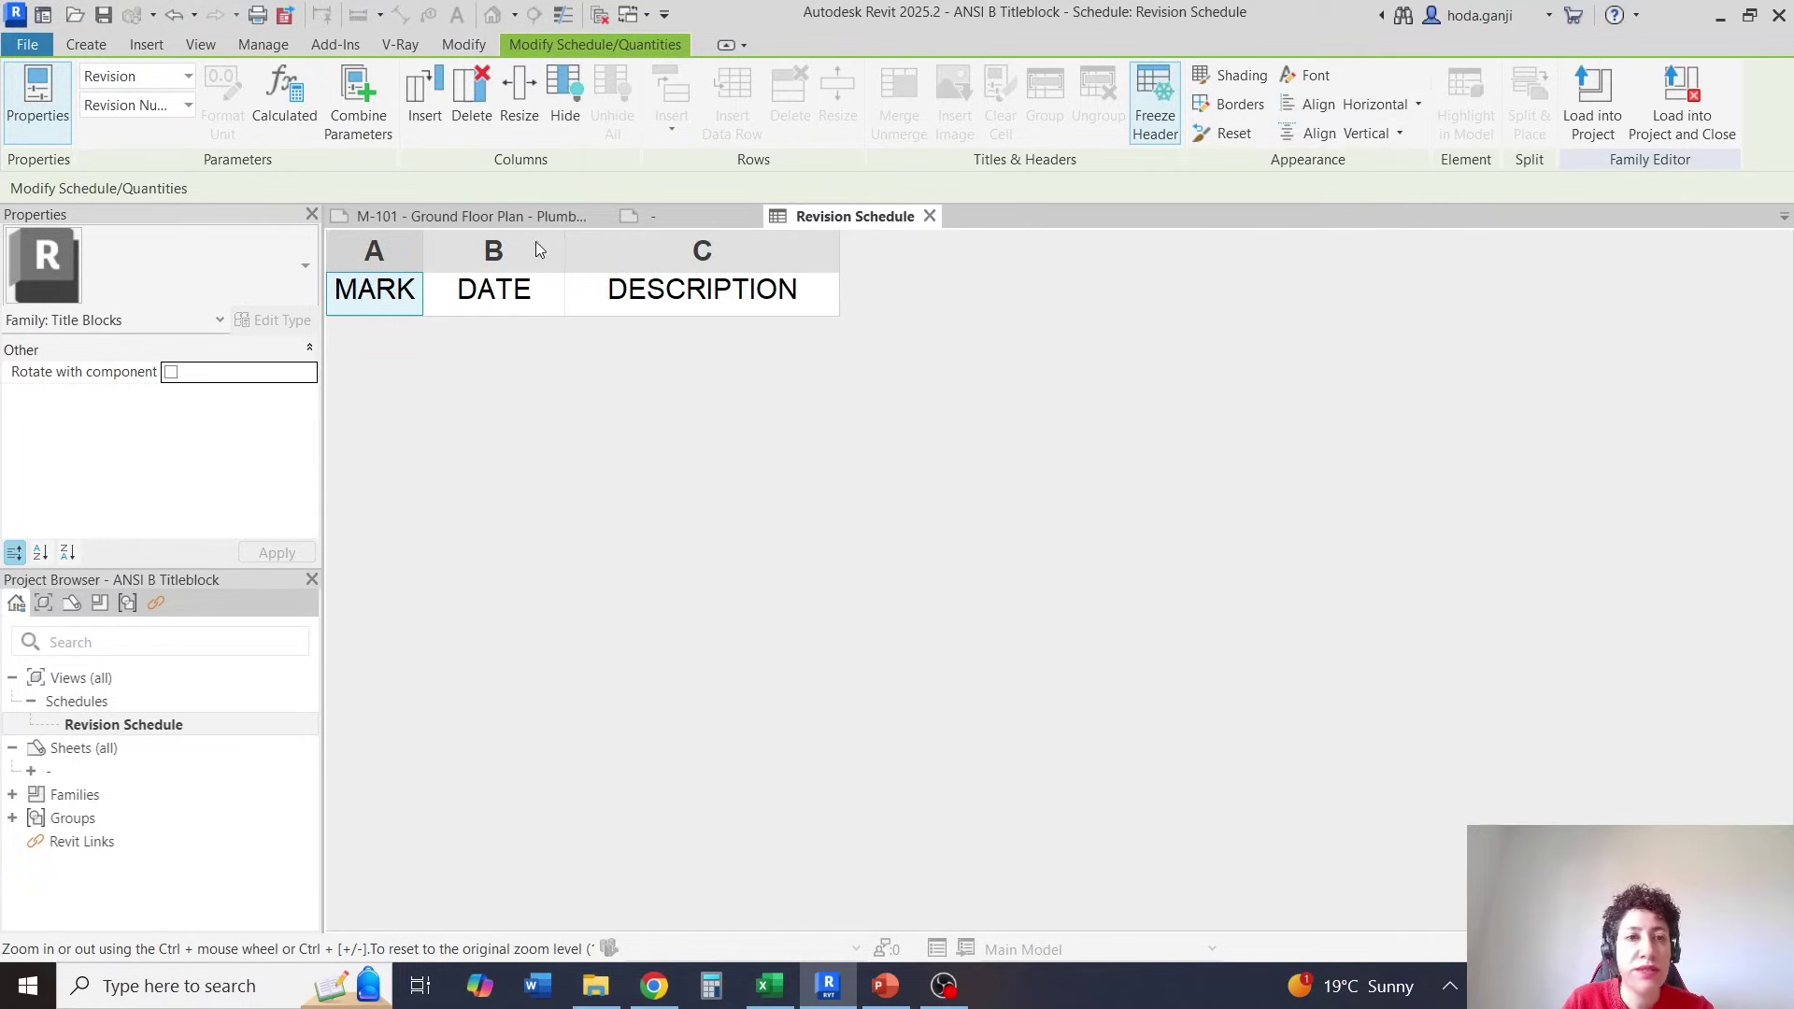
left_click(504, 291)
left_click(1354, 105)
left_click(1327, 185)
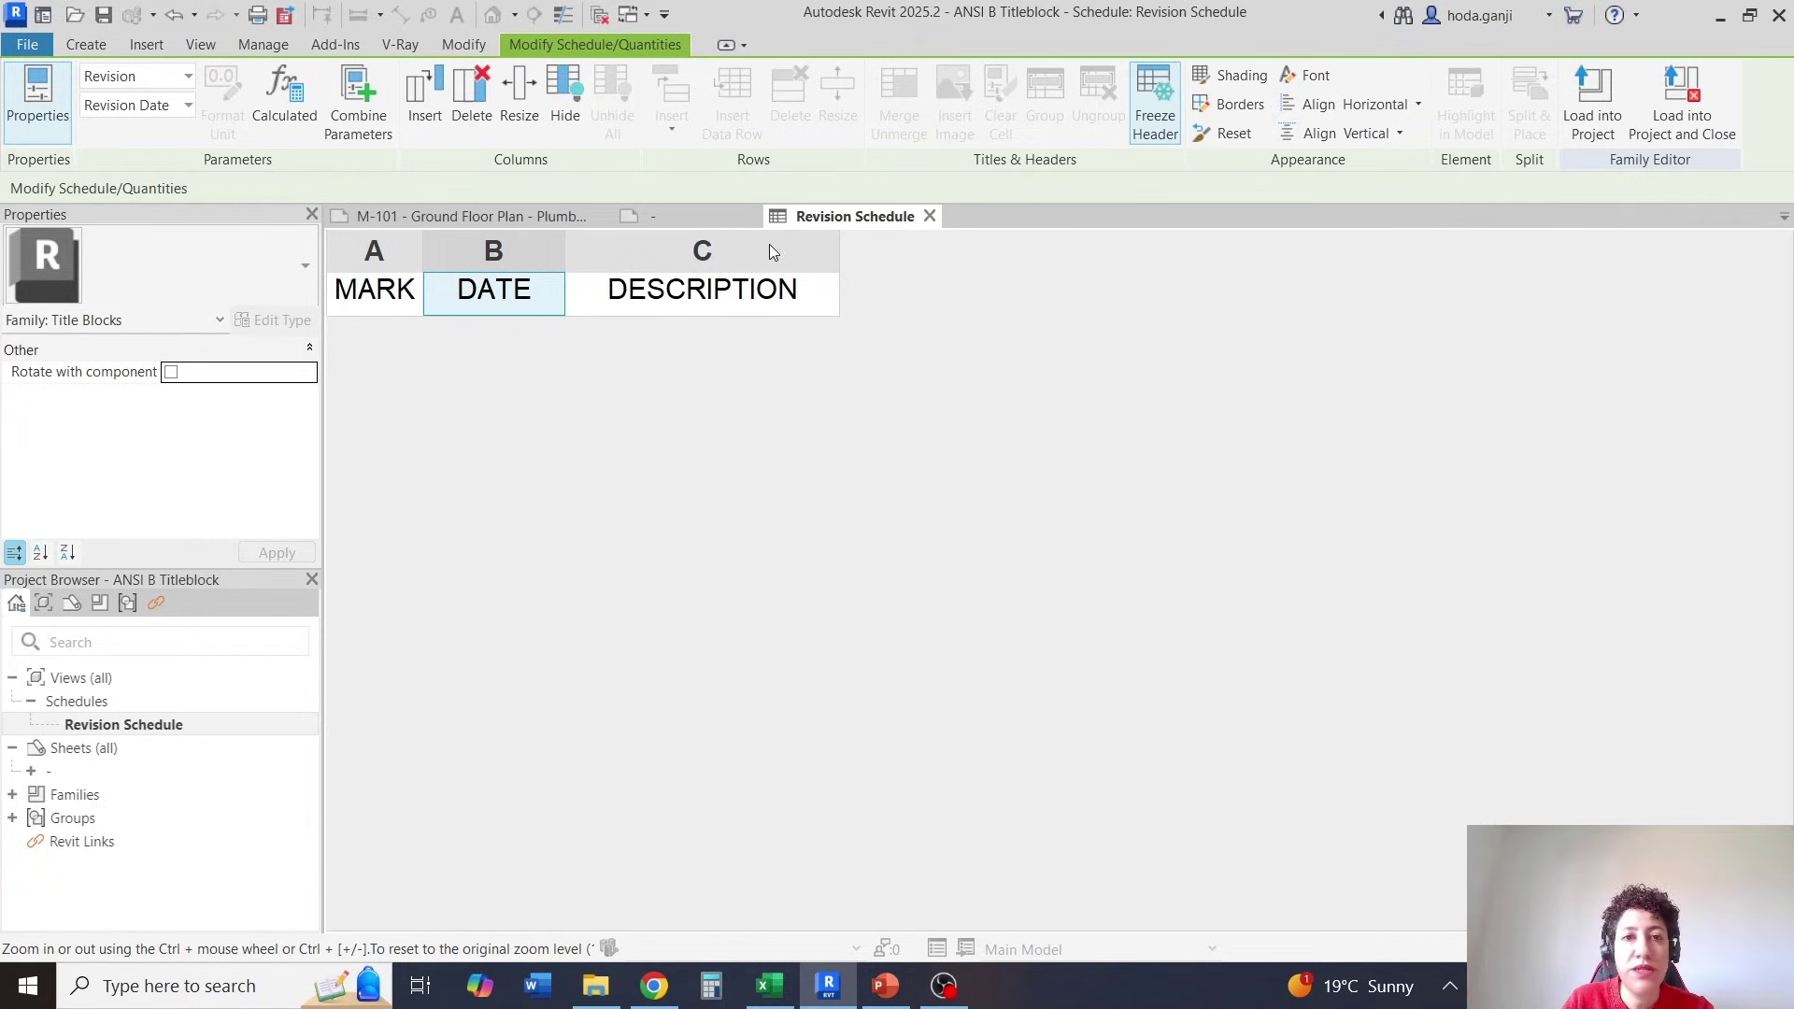
left_click(747, 292)
left_click(1349, 108)
left_click(1322, 185)
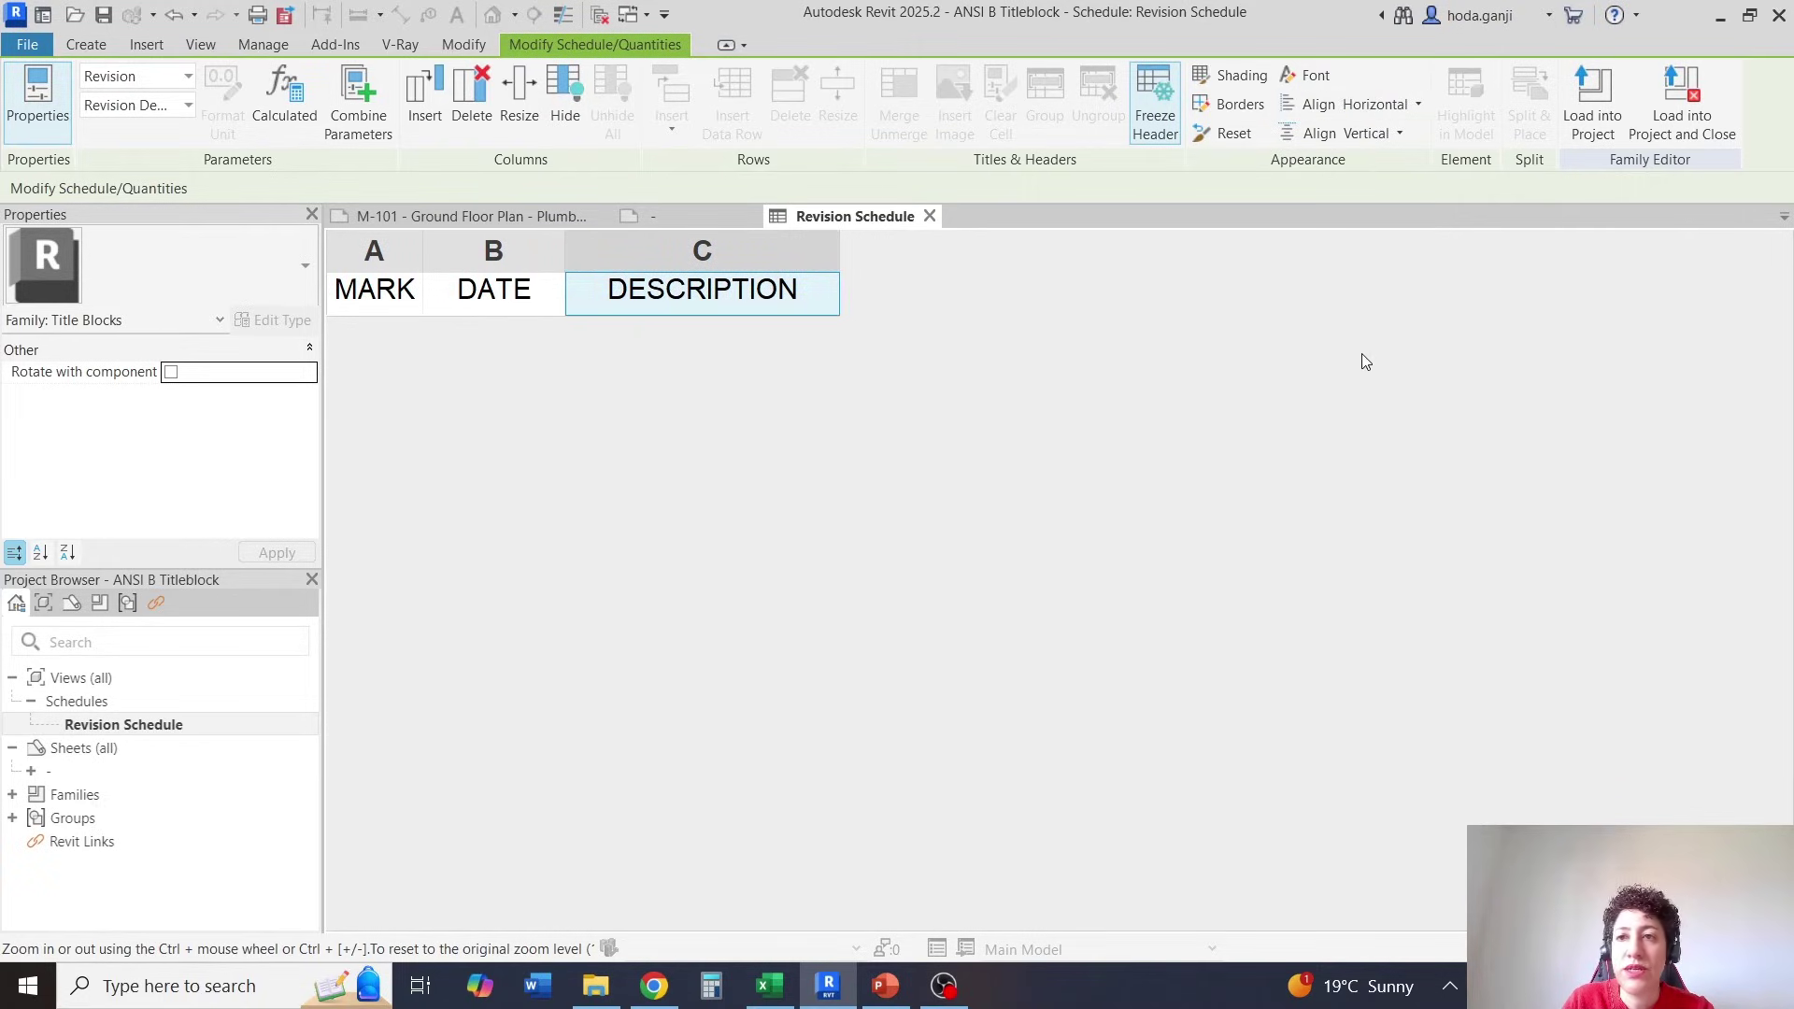
left_click(1588, 120)
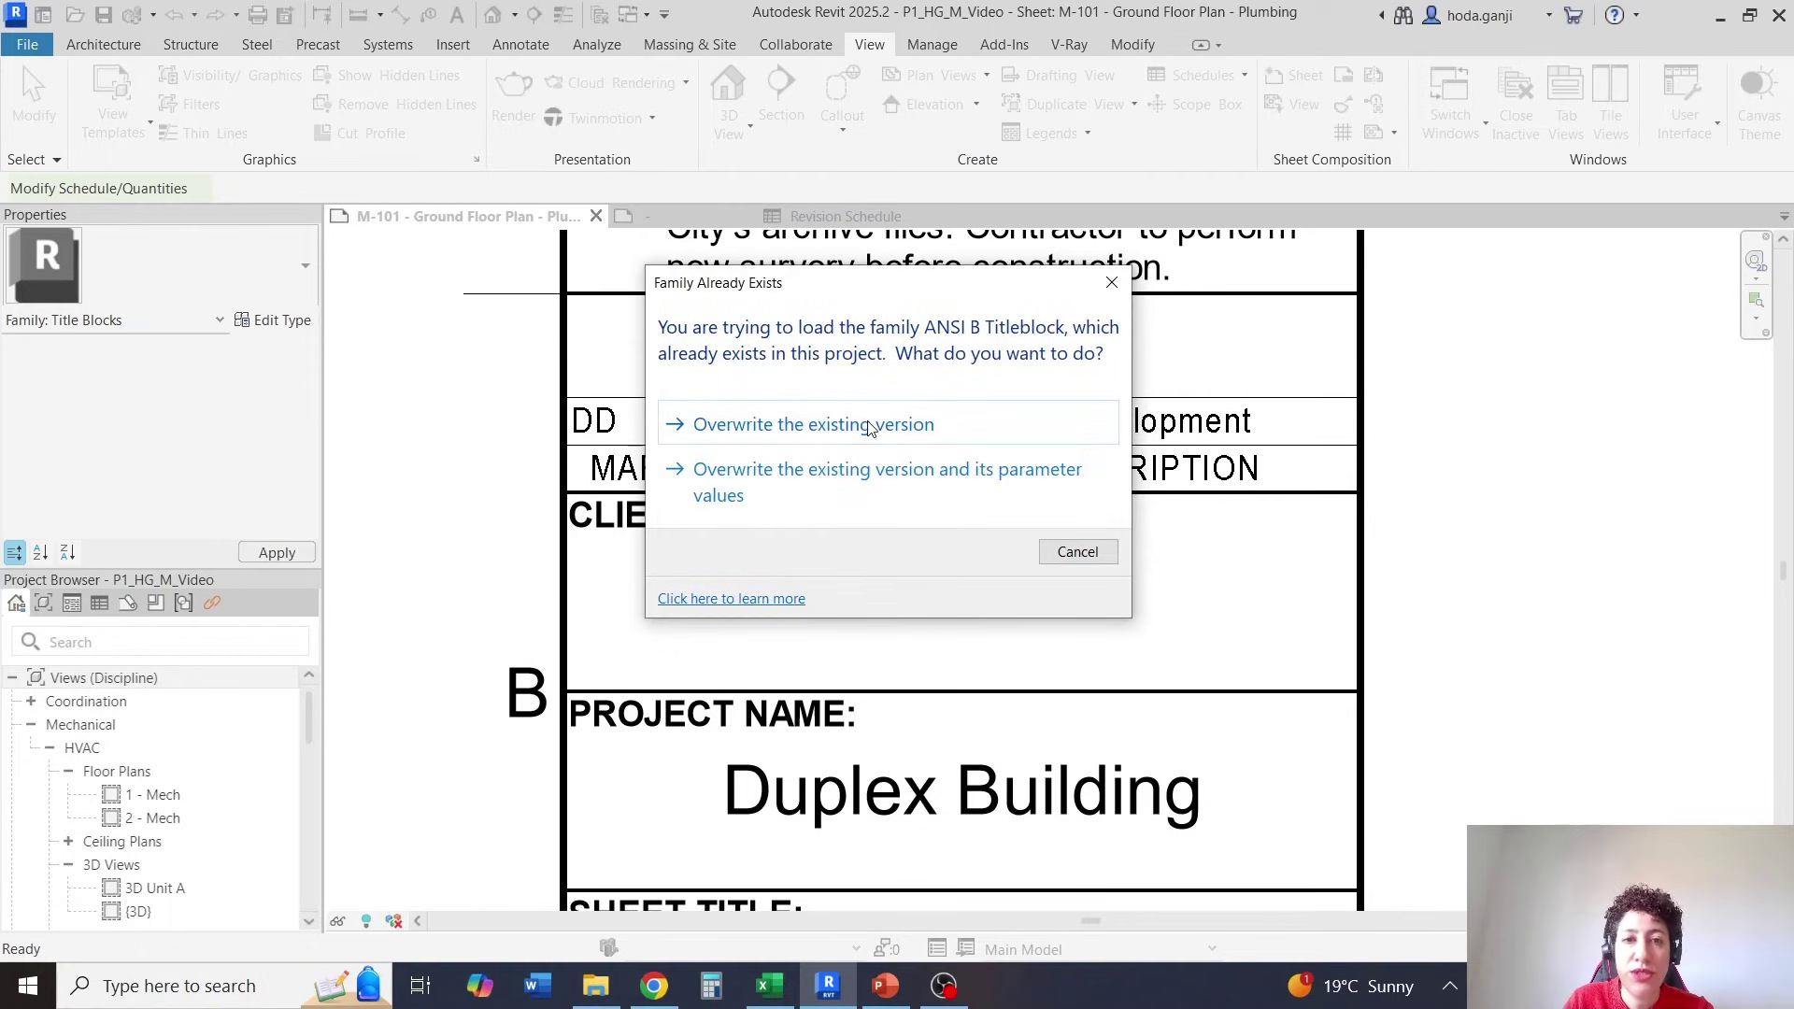
left_click(867, 427)
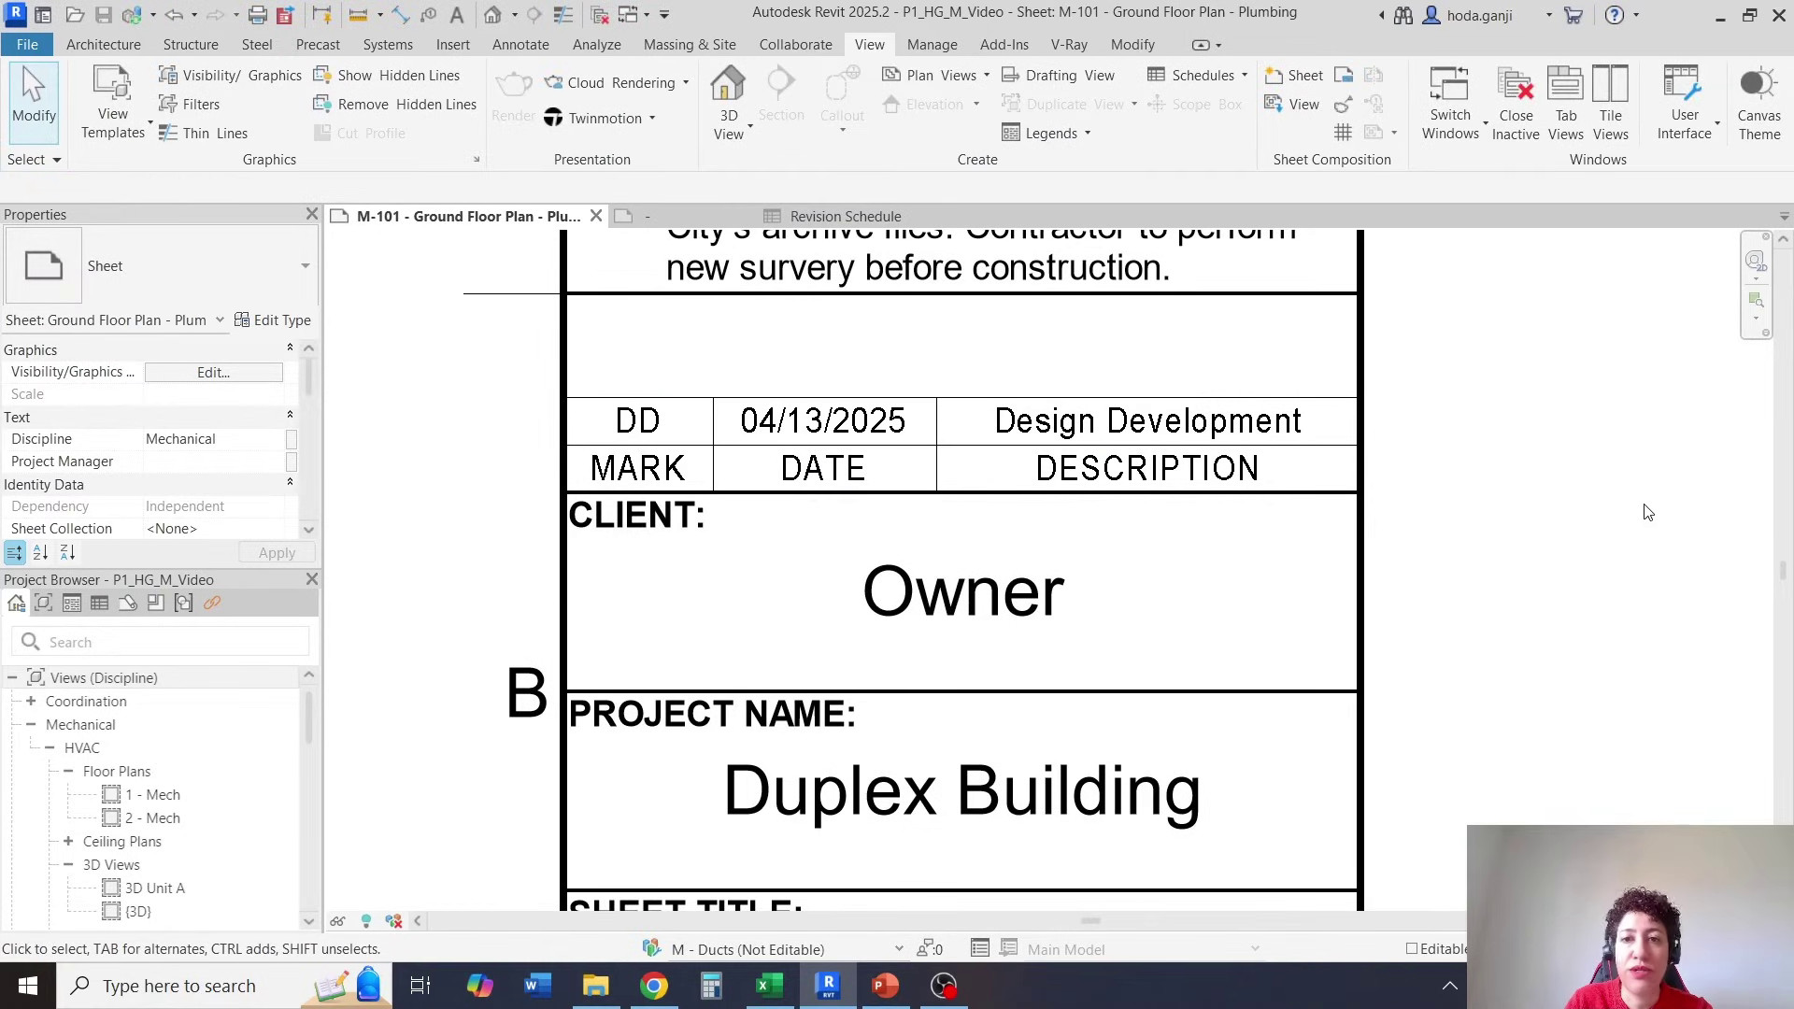
scroll(1647, 512, "down", 3)
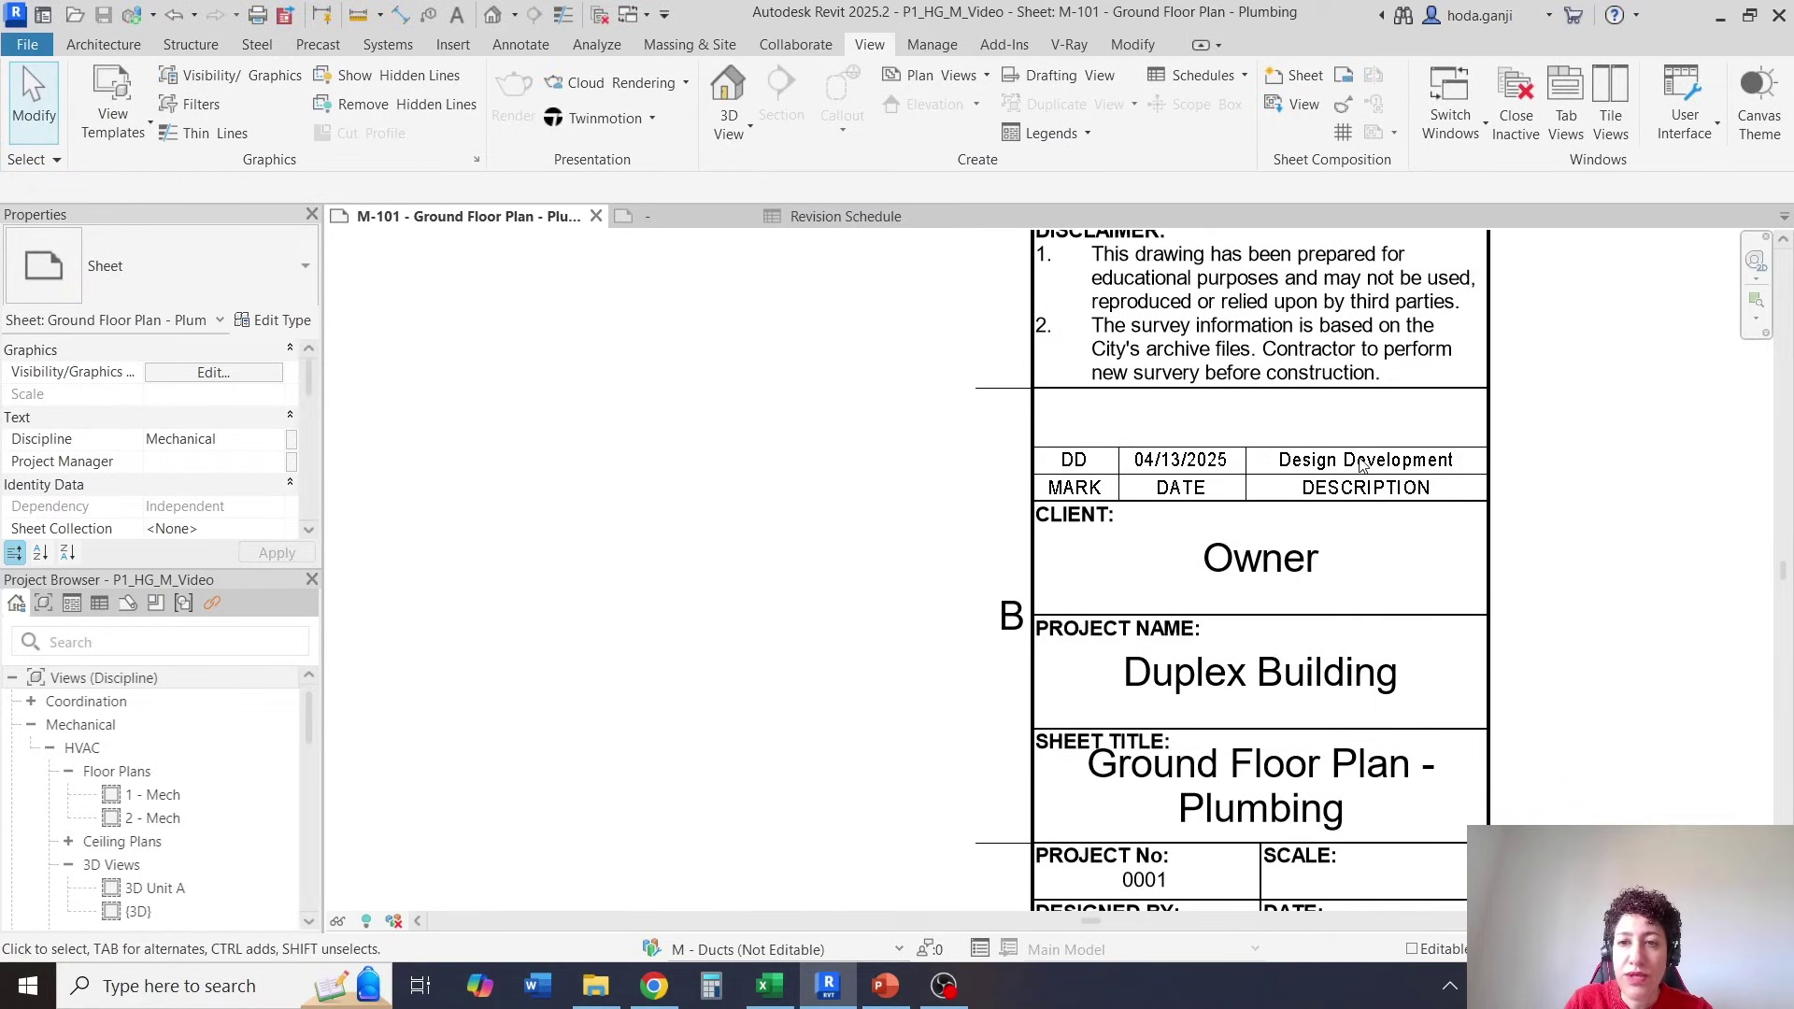
left_click(1371, 509)
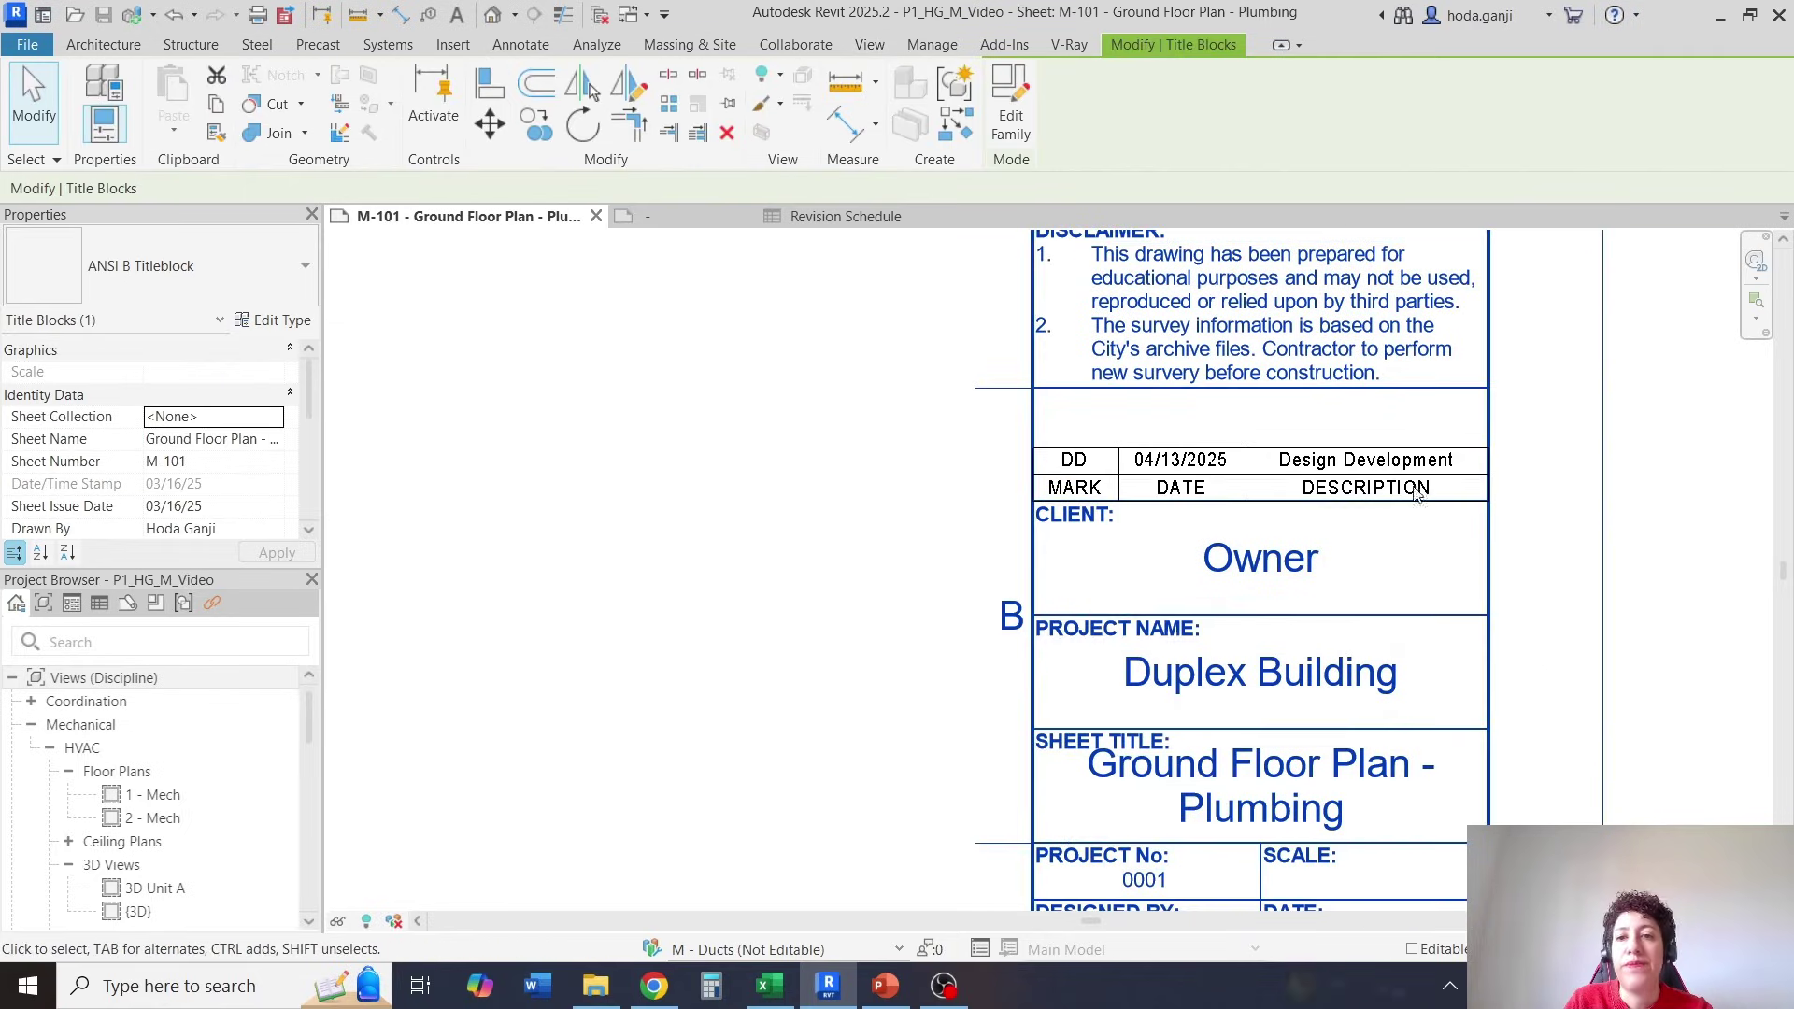
scroll(1362, 593, "down", 1)
scroll(1362, 592, "down", 5)
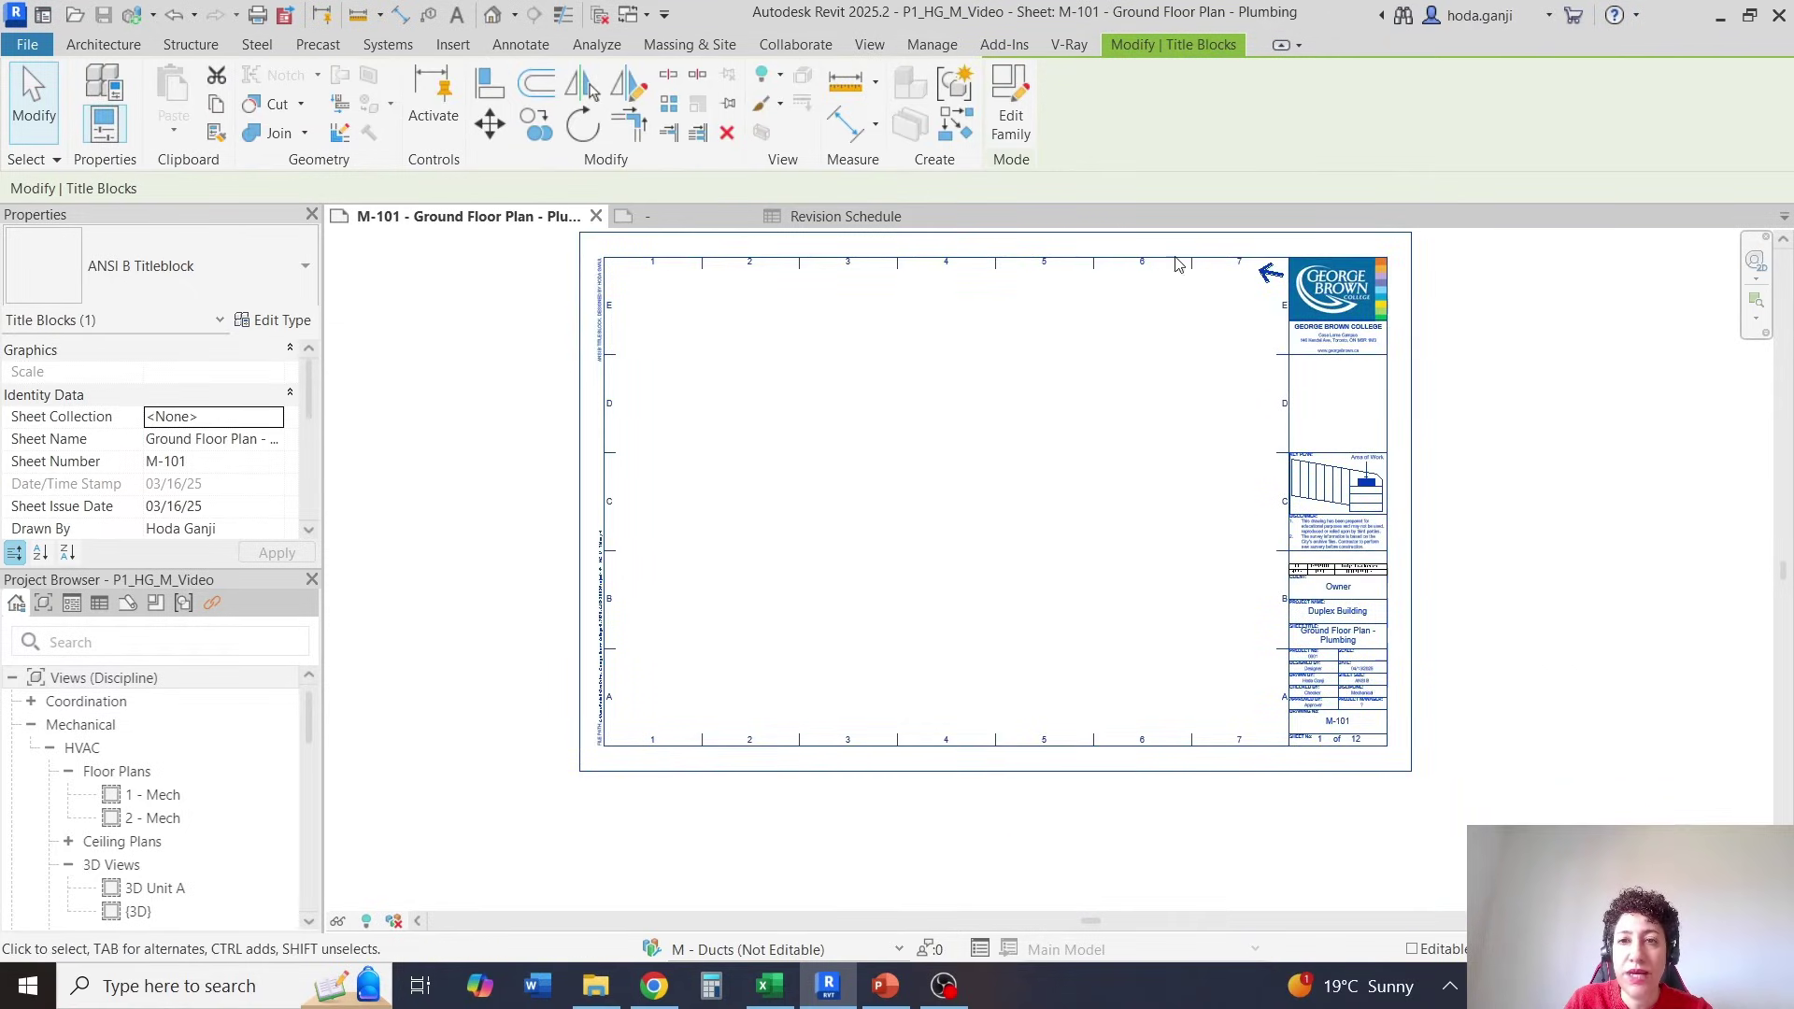
scroll(1451, 613, "up", 3)
key("Escape")
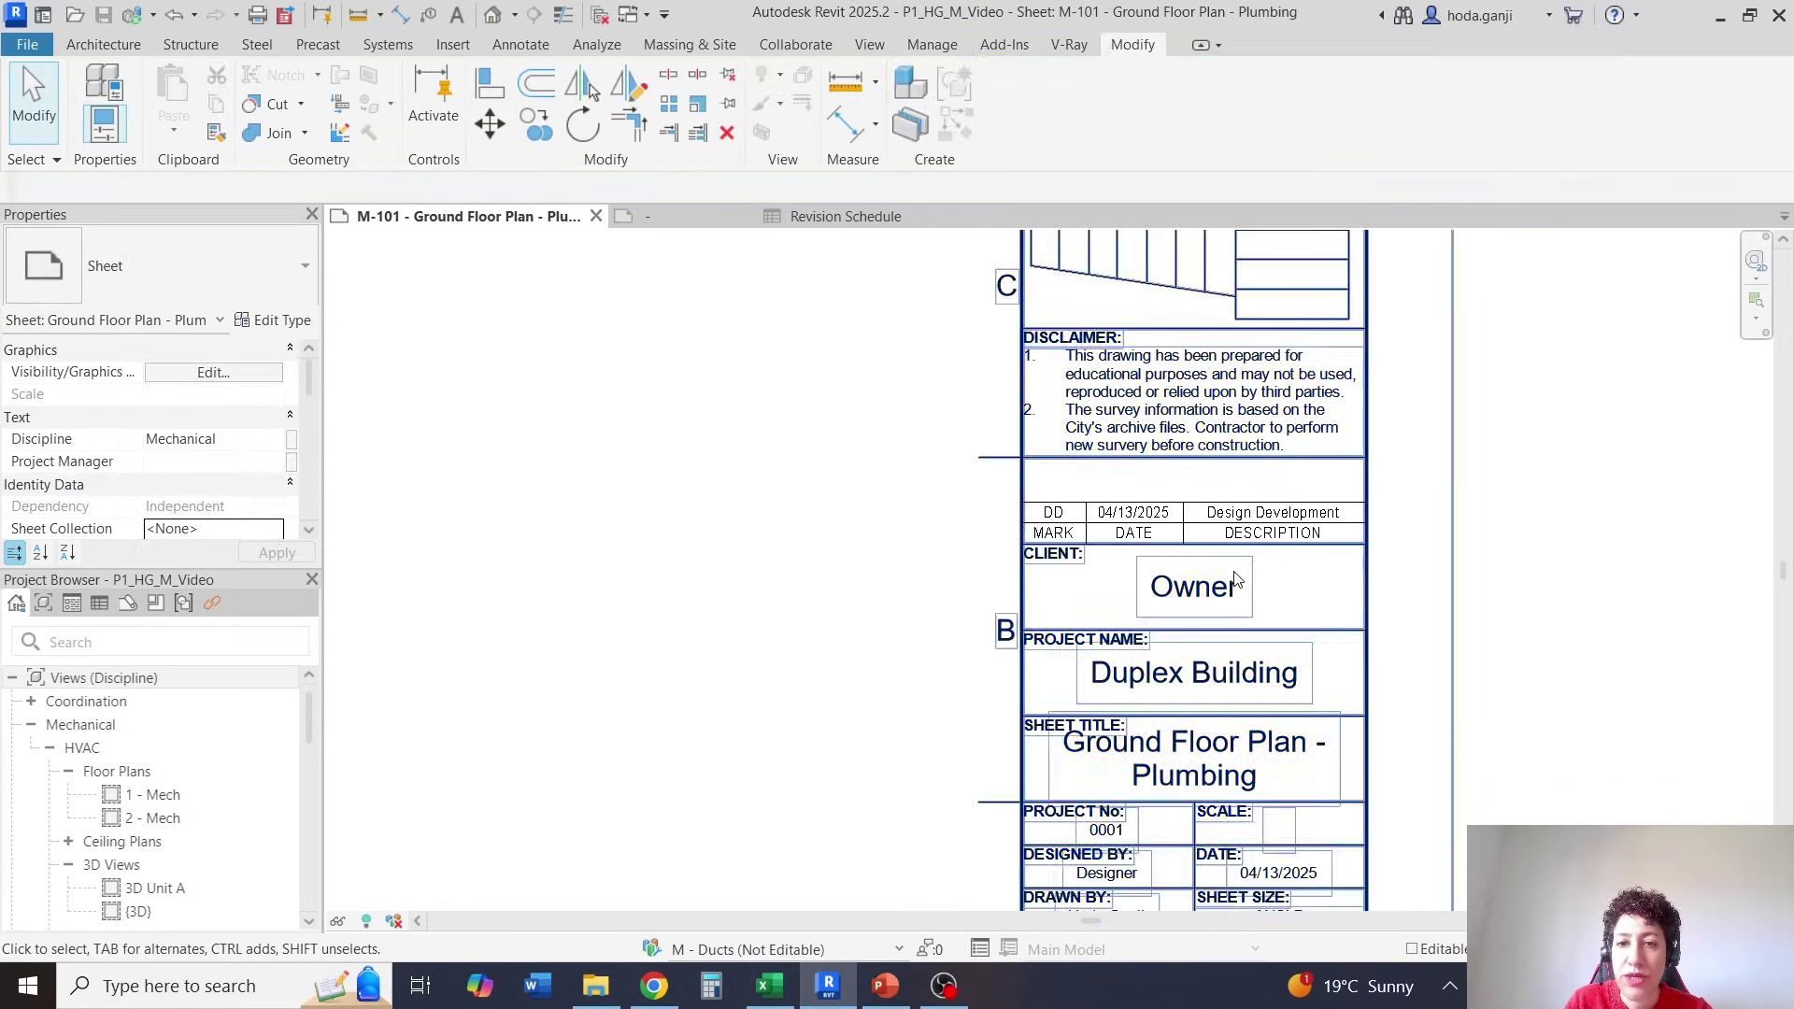
scroll(1186, 612, "up", 1)
left_click(1188, 609)
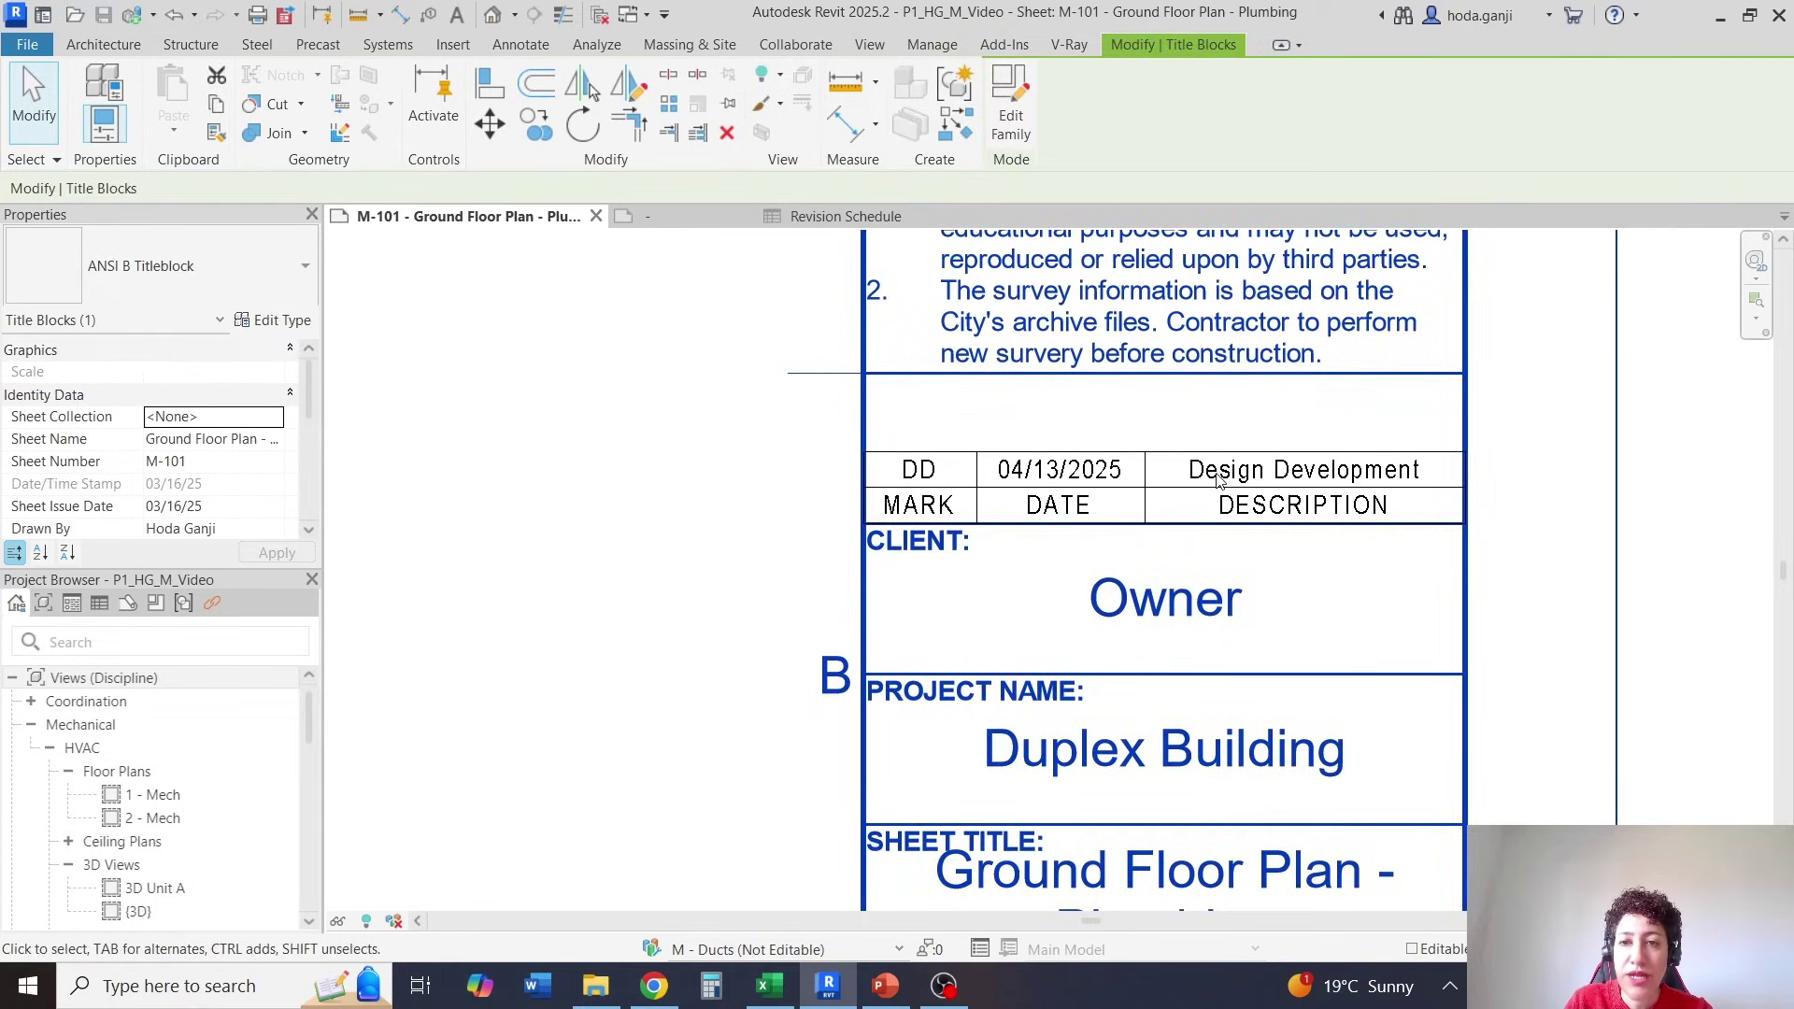
key("Escape")
scroll(178, 411, "down", 5)
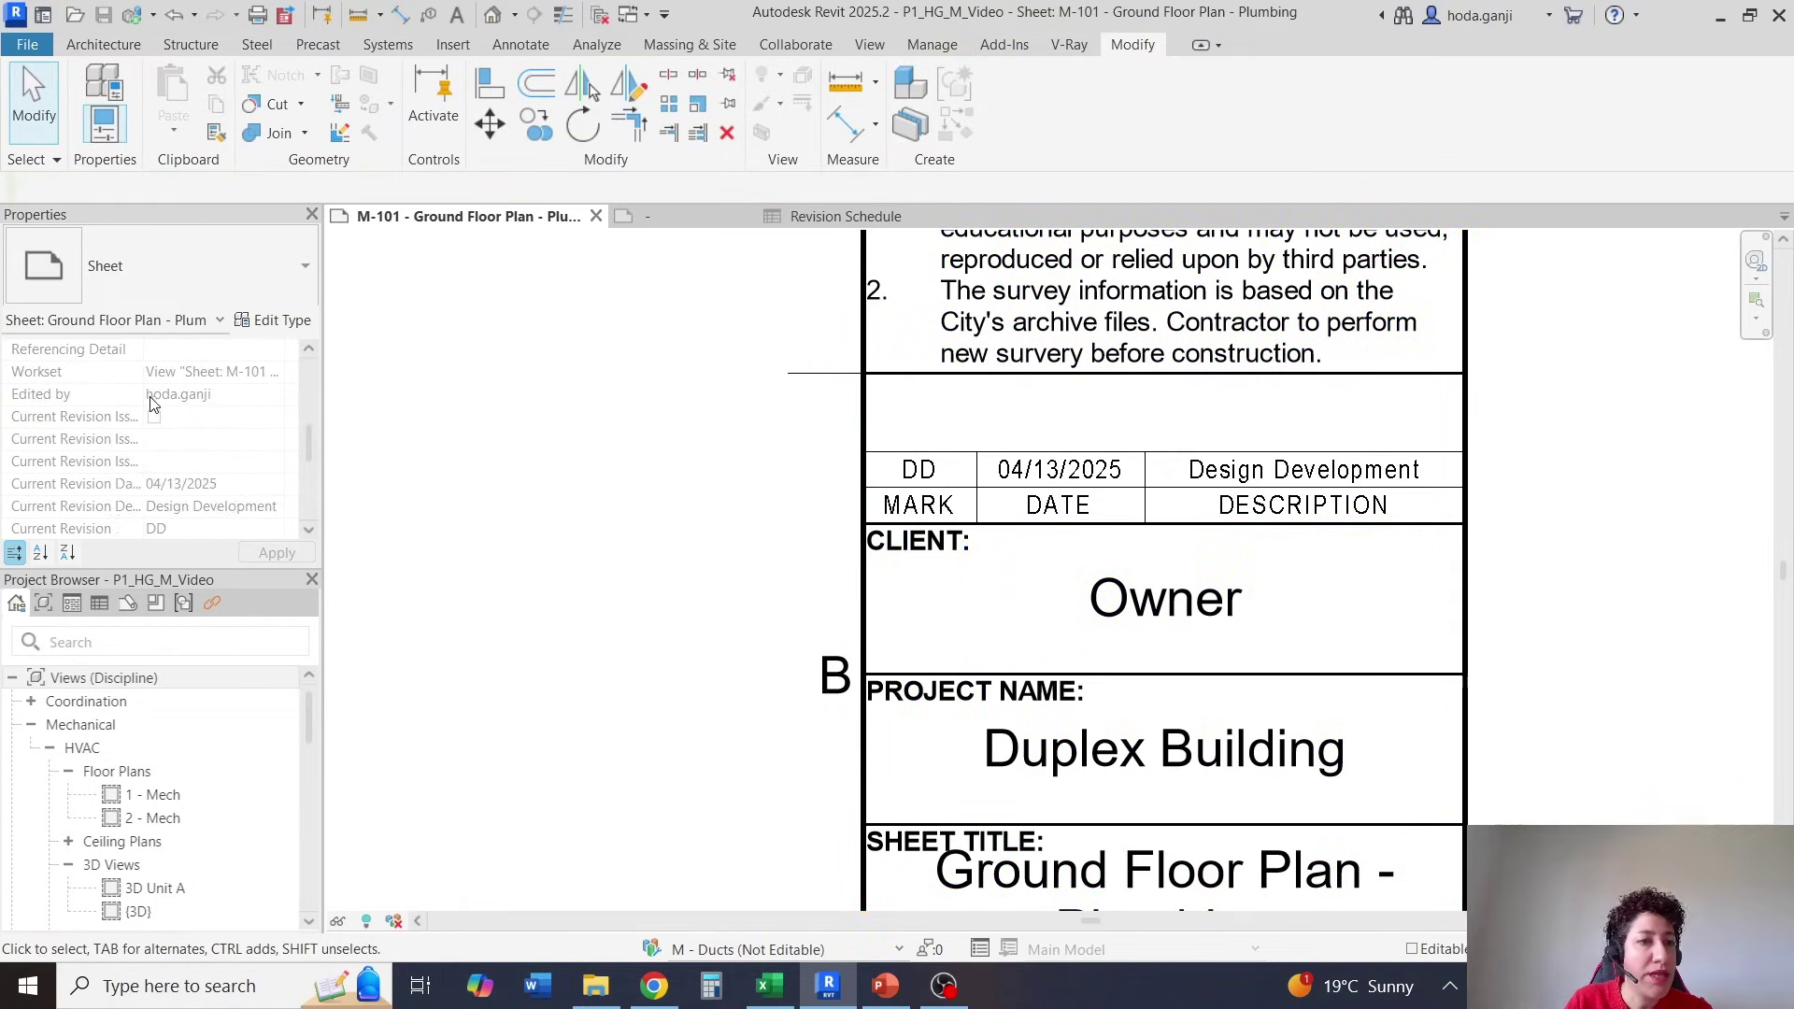
left_click(208, 487)
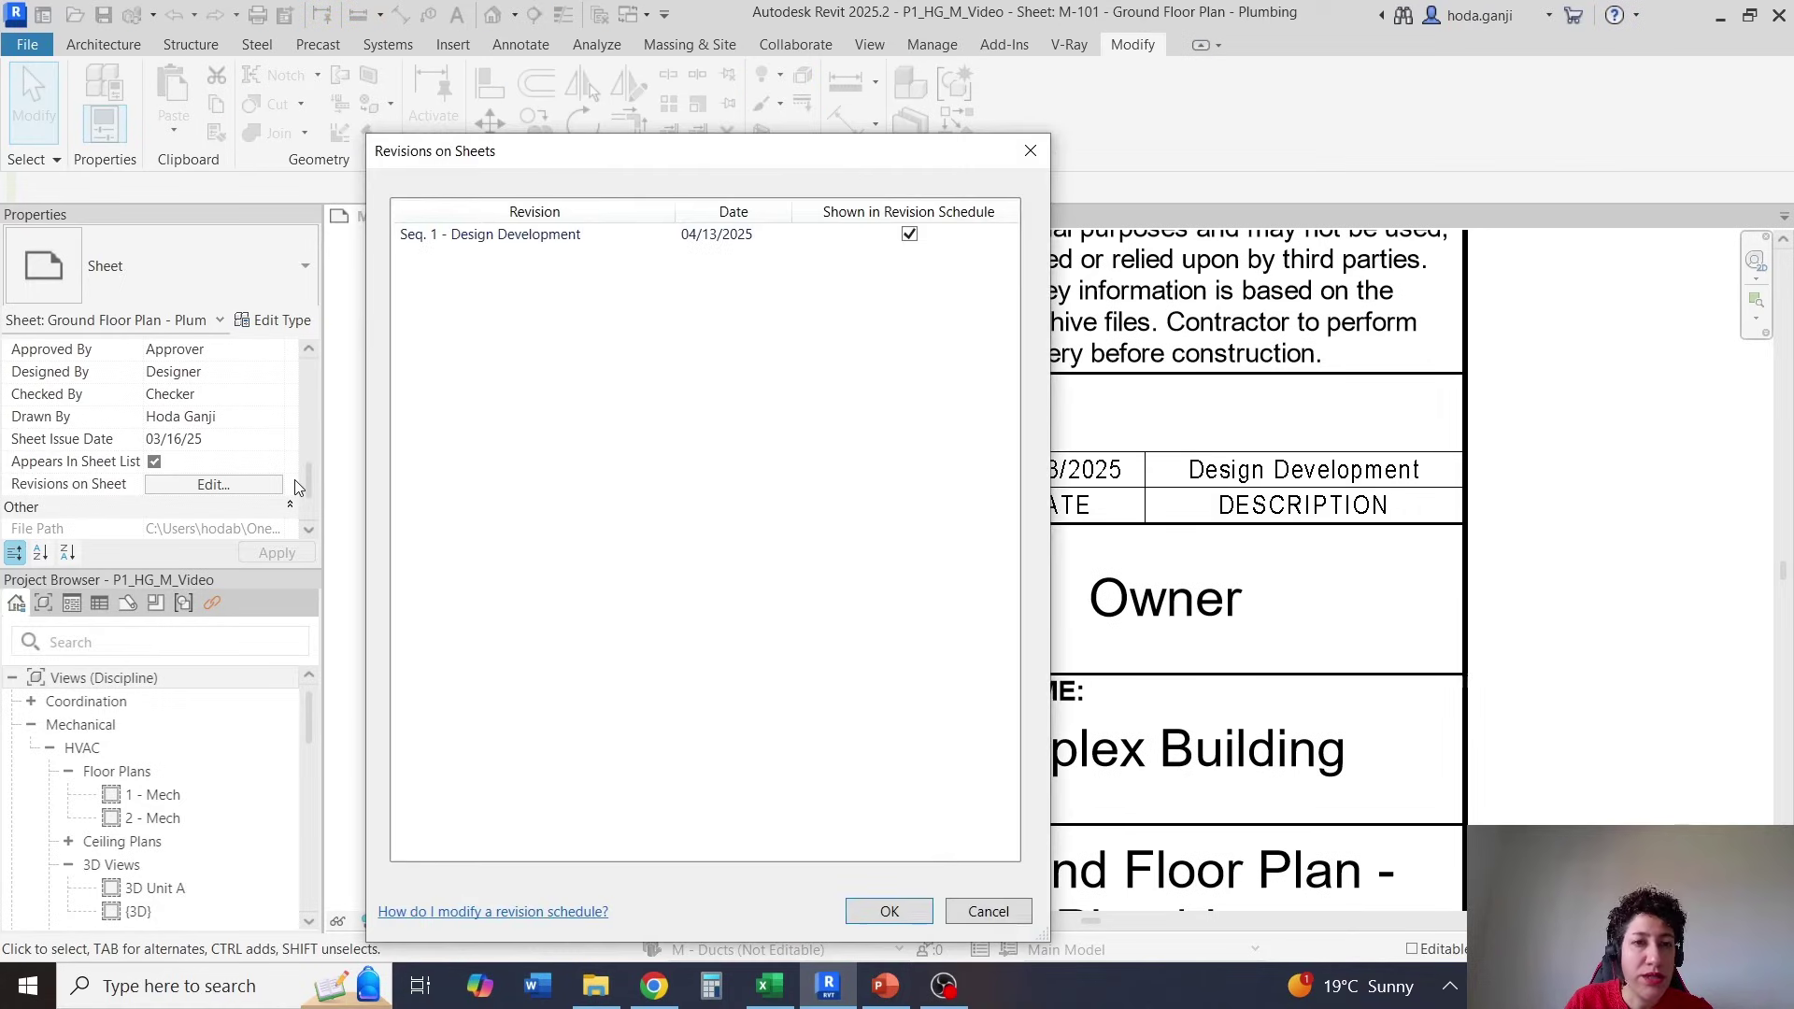
left_click(878, 910)
scroll(1622, 710, "down", 6)
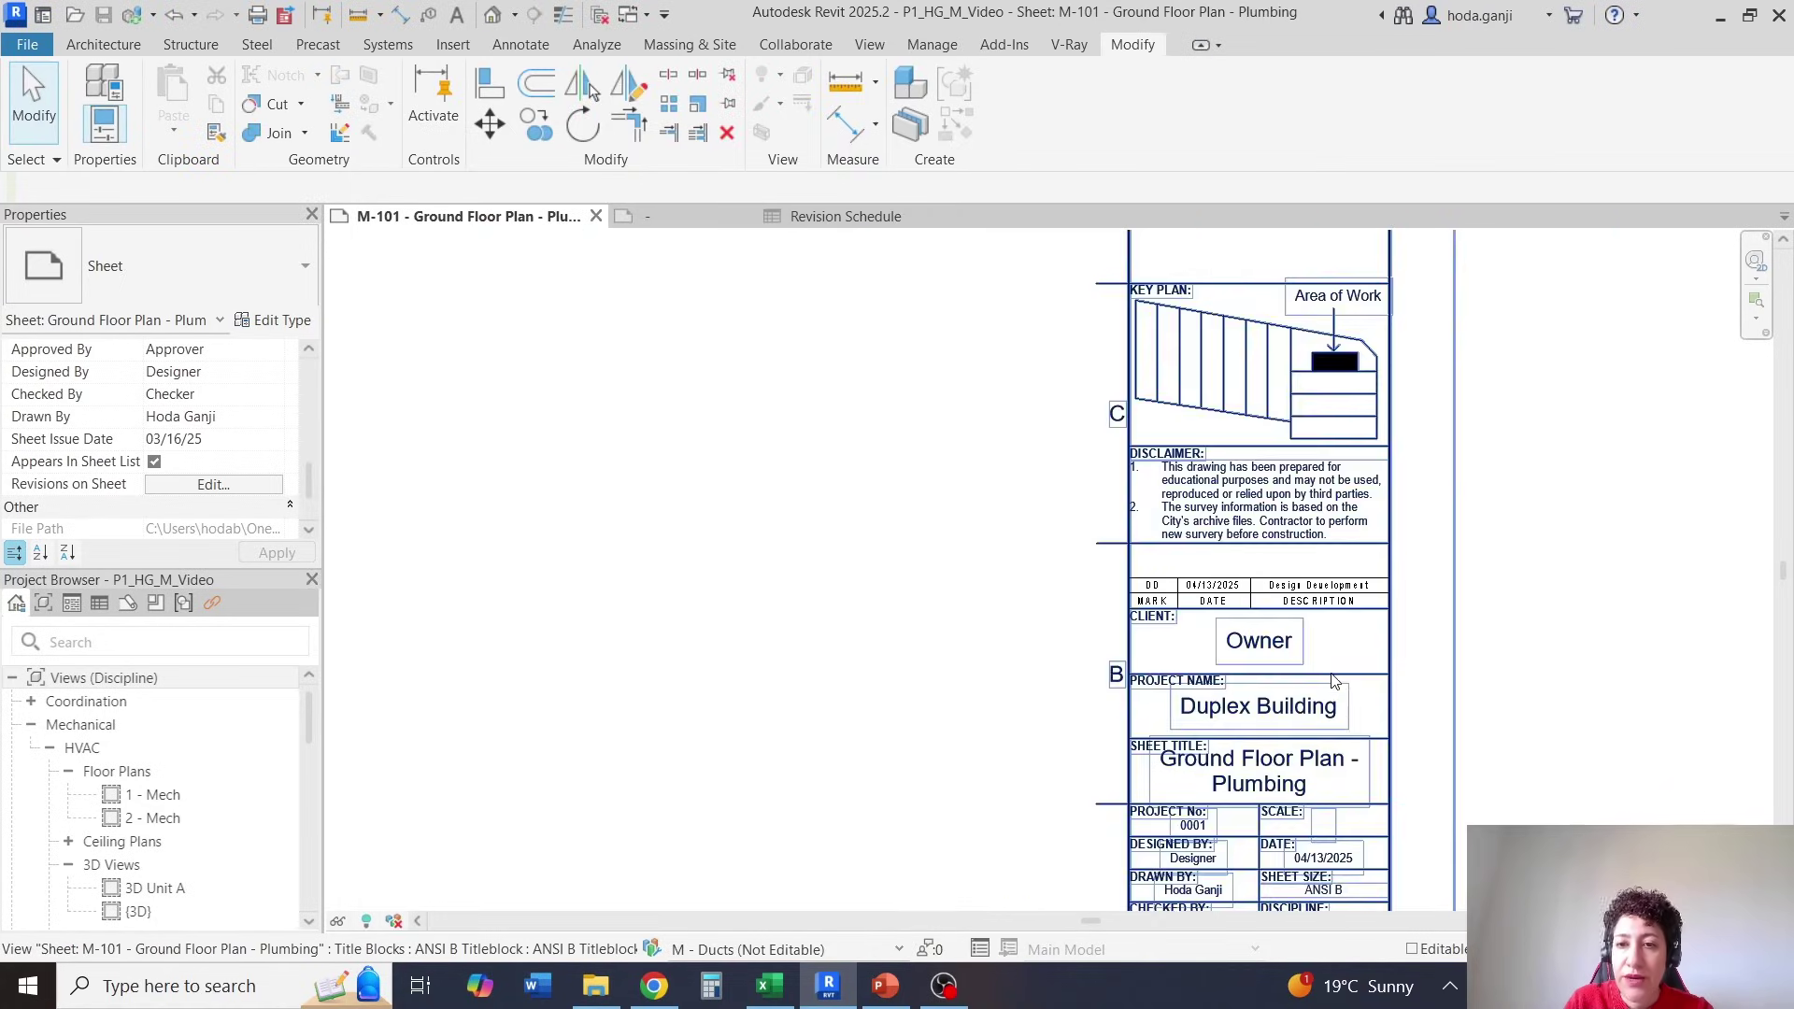
scroll(1242, 483, "up", 4)
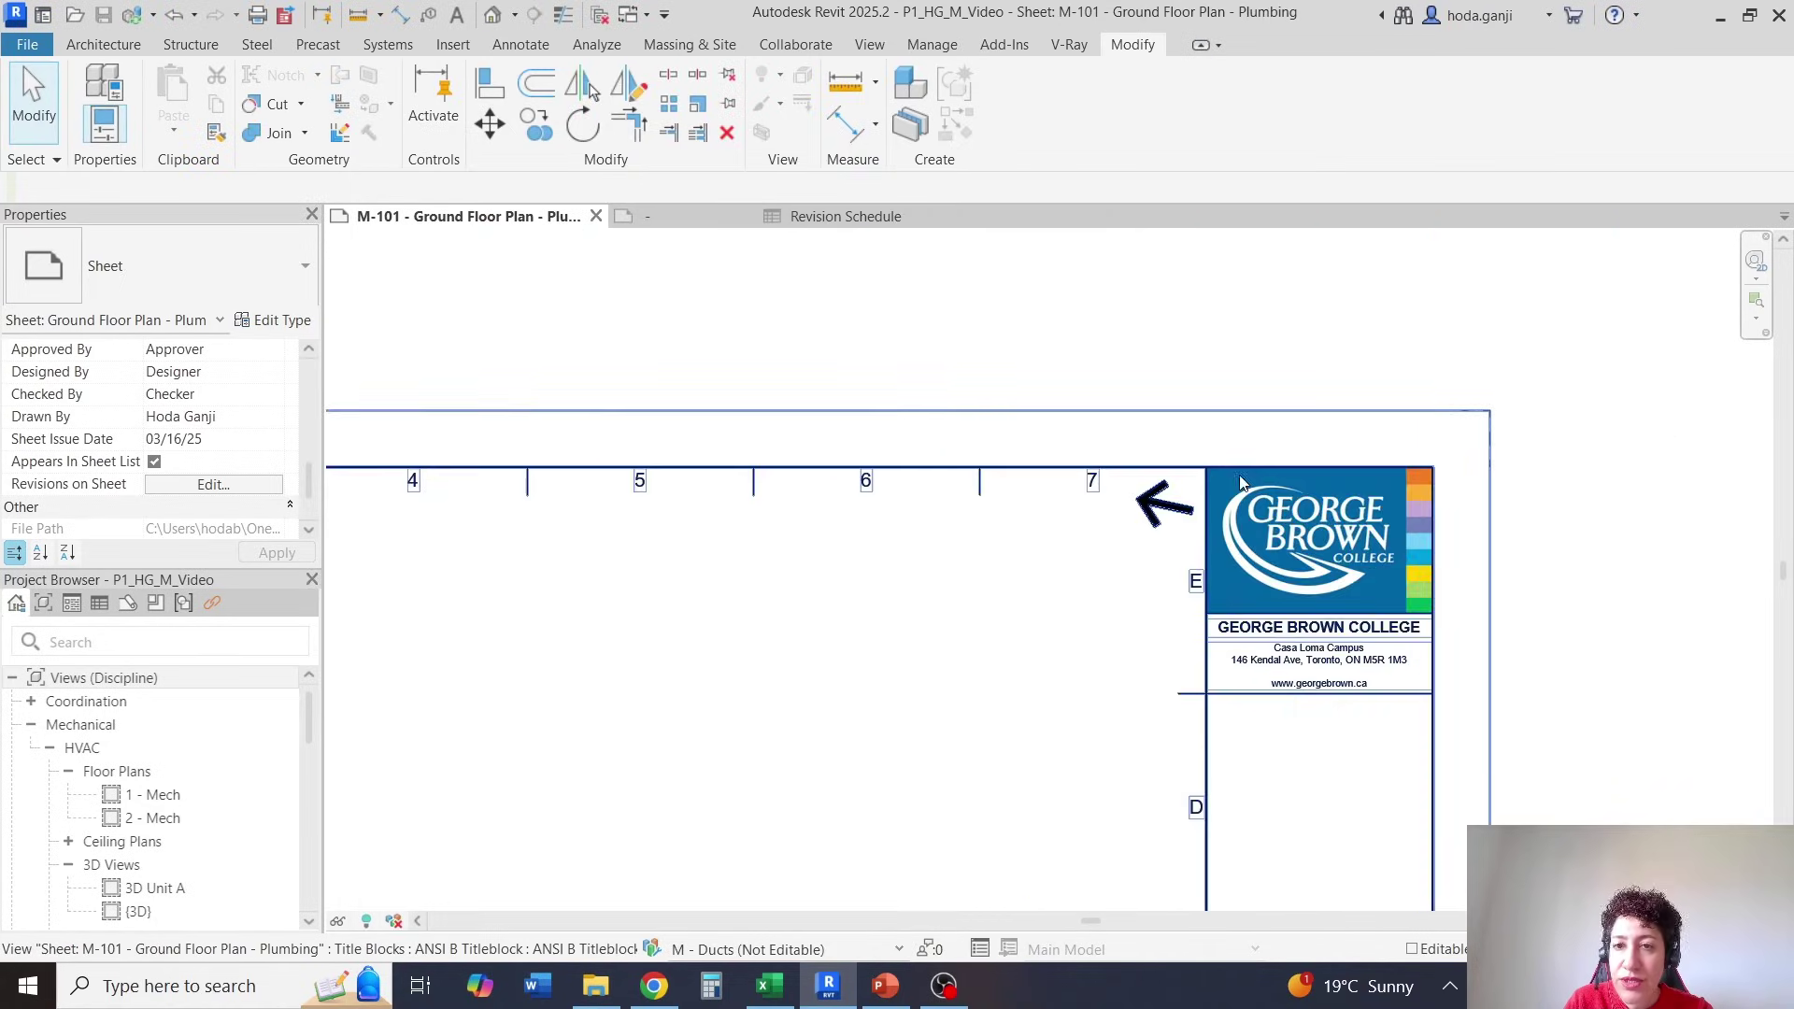
left_click(1171, 521)
scroll(1205, 473, "up", 2)
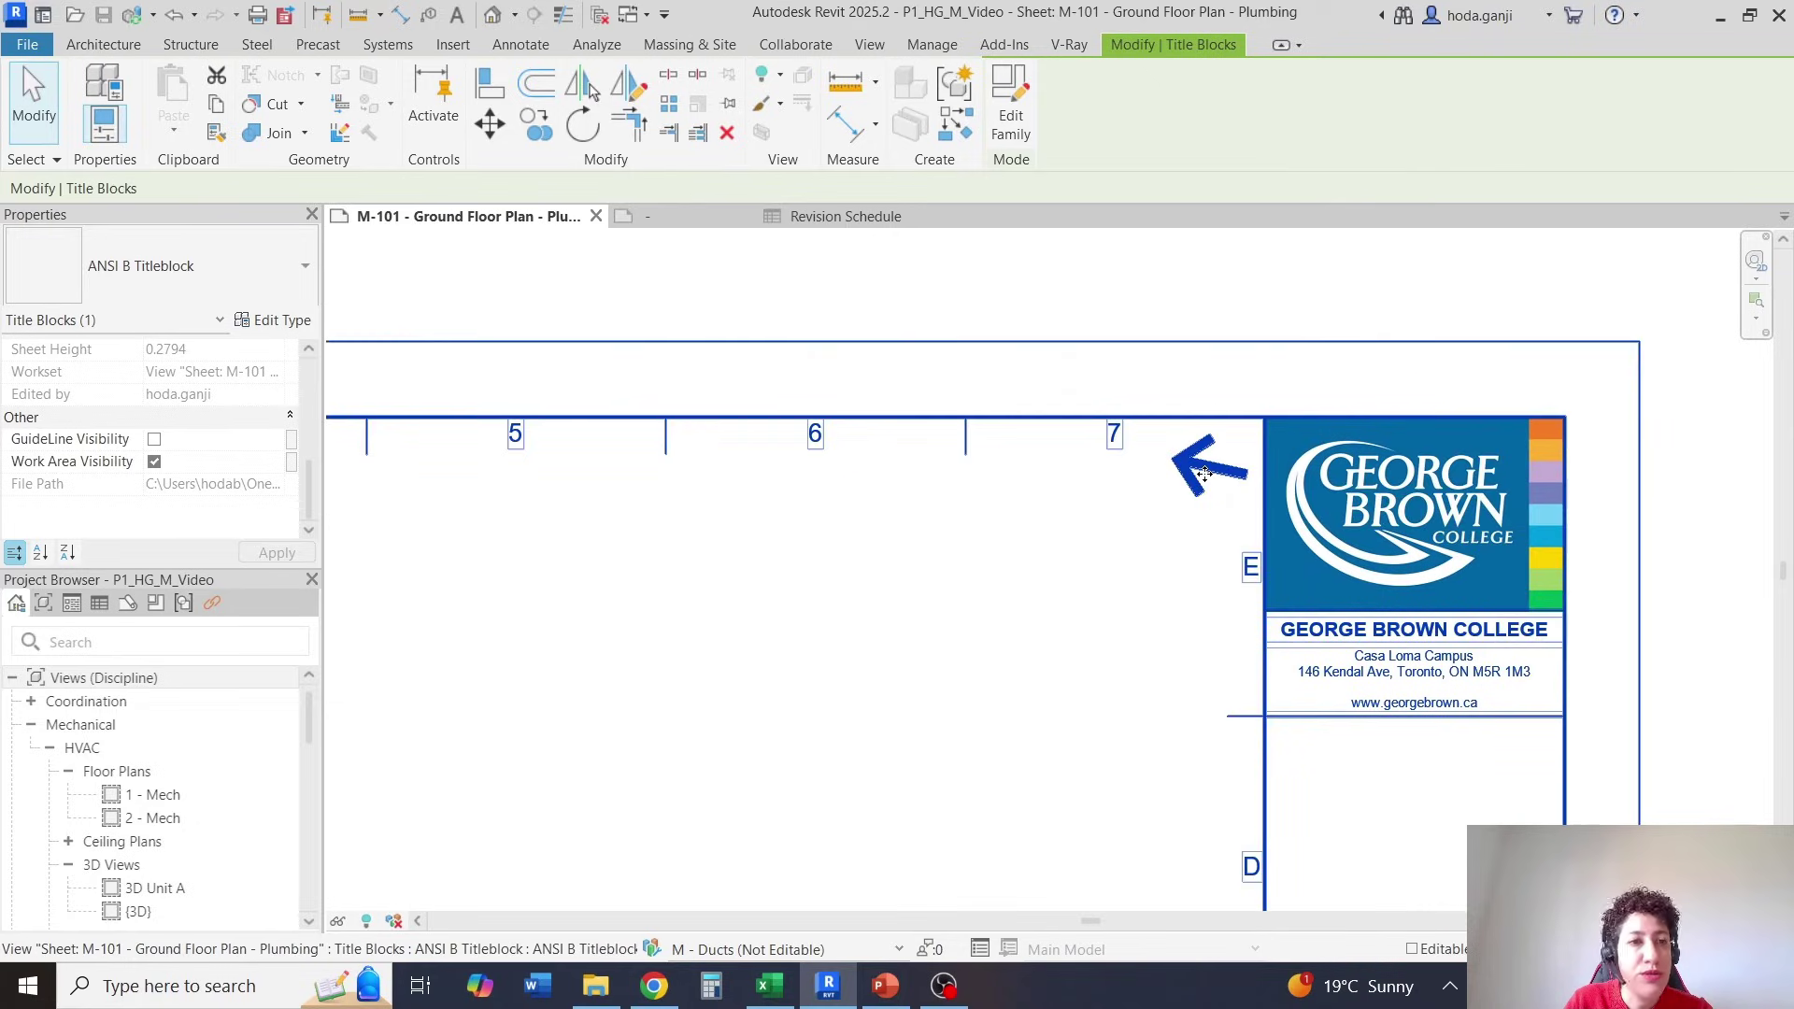
scroll(1368, 304, "down", 2)
scroll(1290, 431, "up", 2)
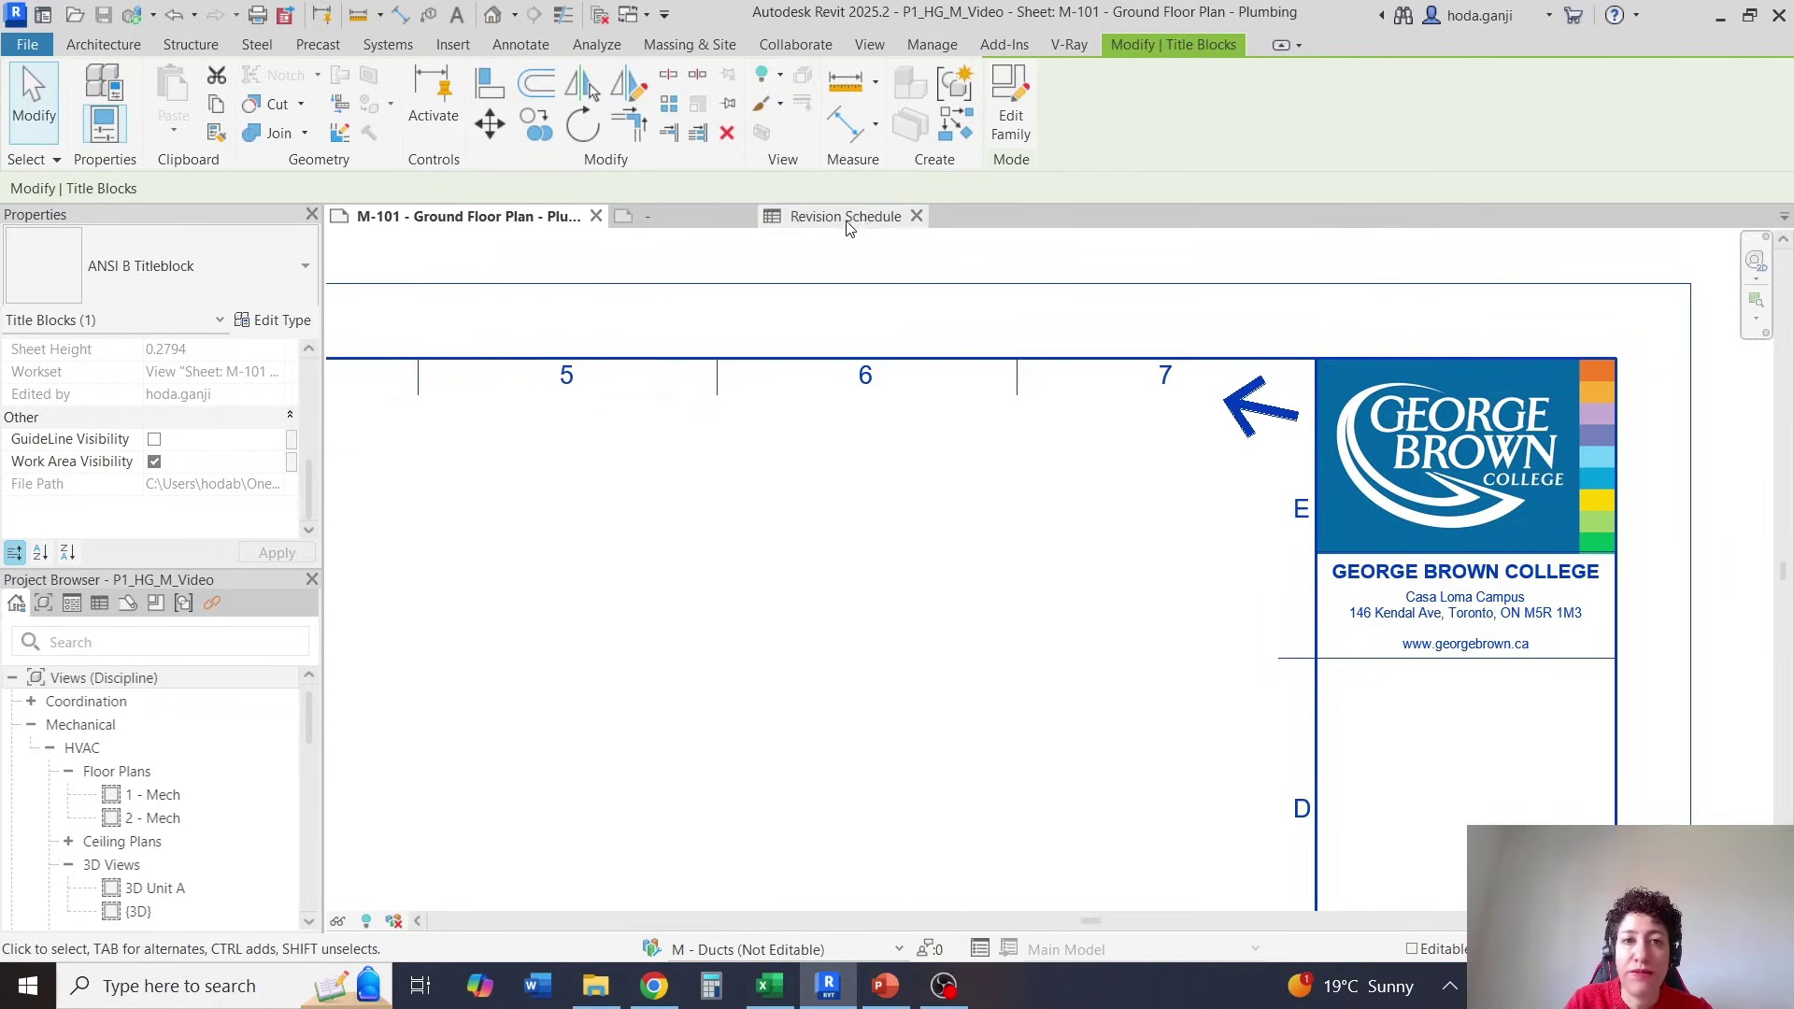
Change North Arrow Visibility in the ANSI B Titleblock family from a type to an instance parameter.
left_click(678, 221)
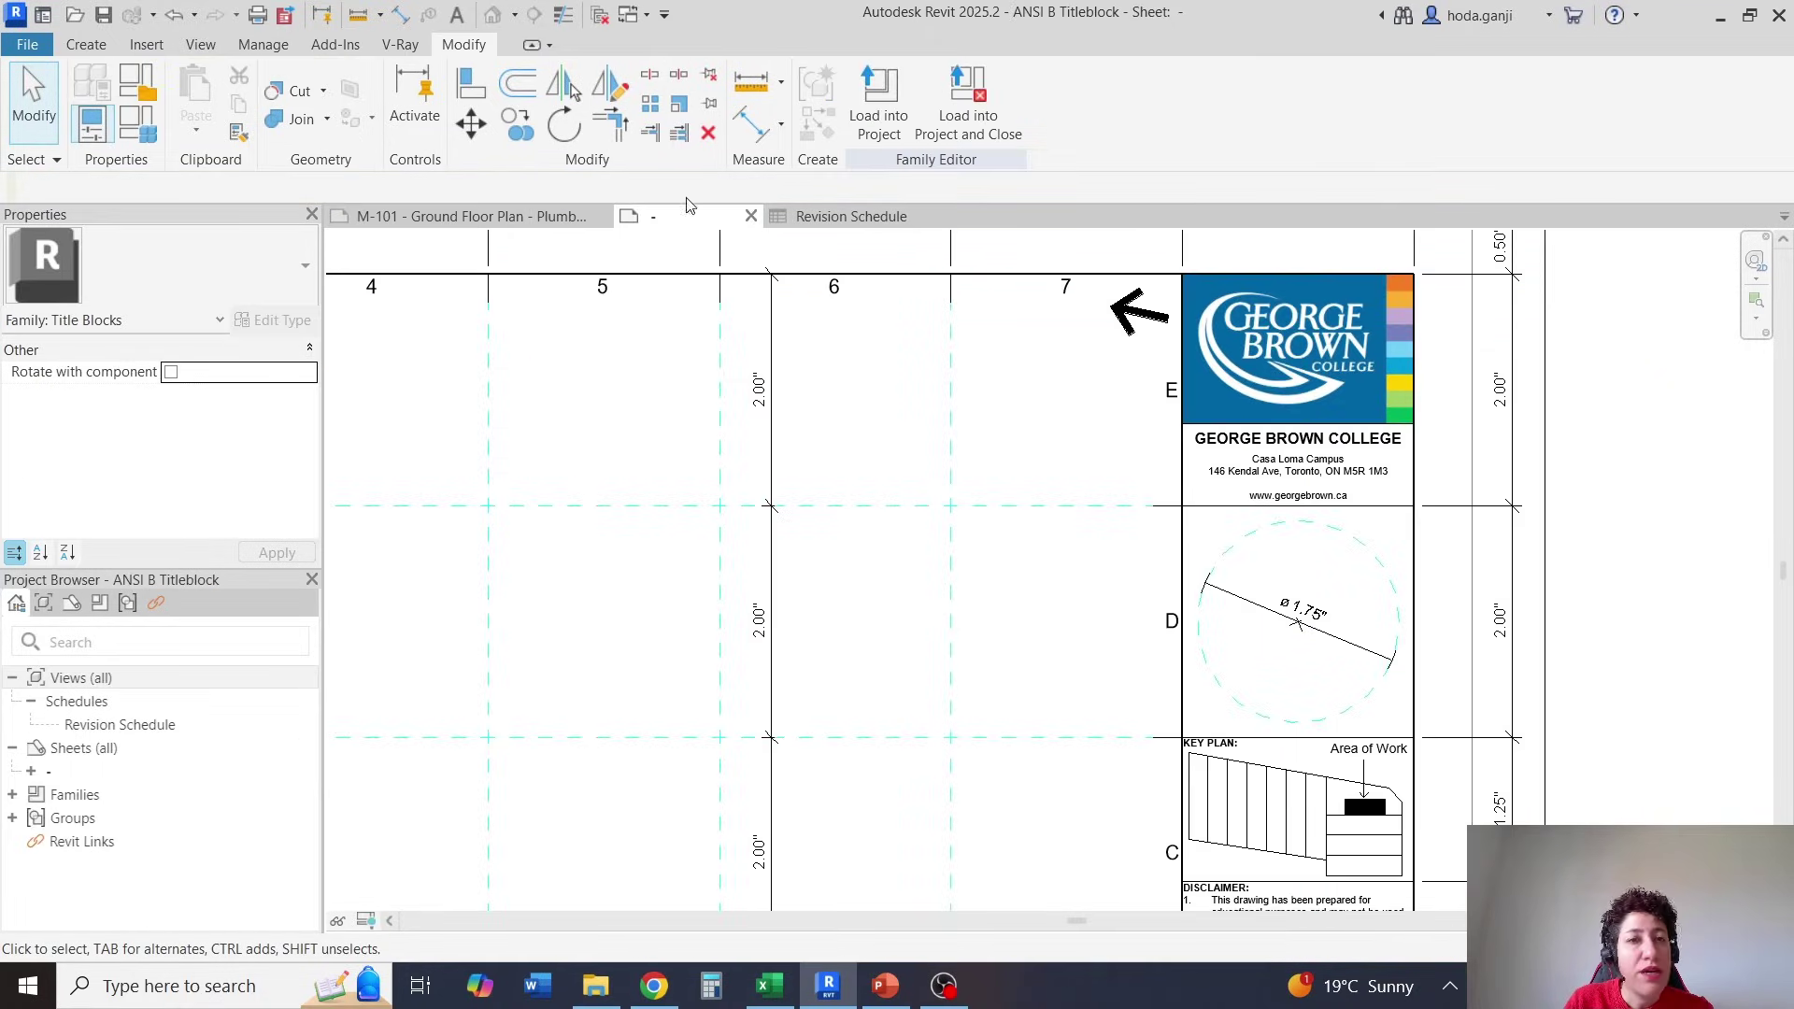
left_click(144, 126)
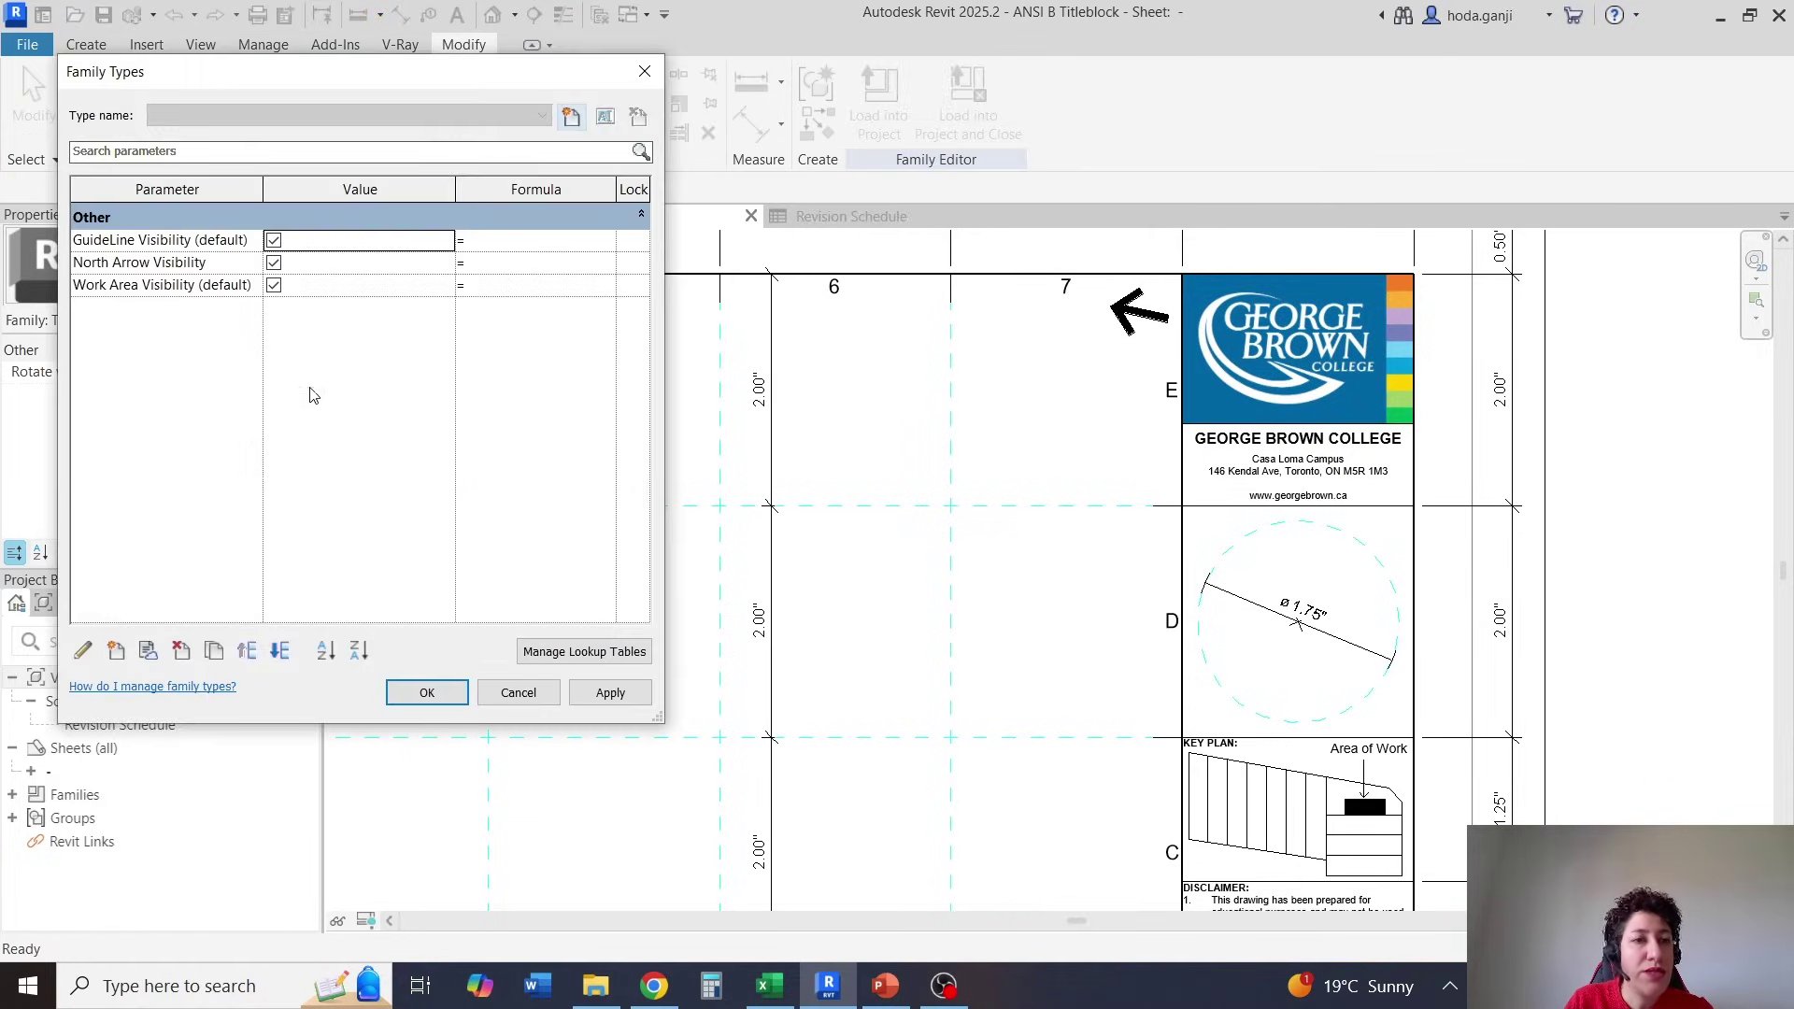
left_click(144, 265)
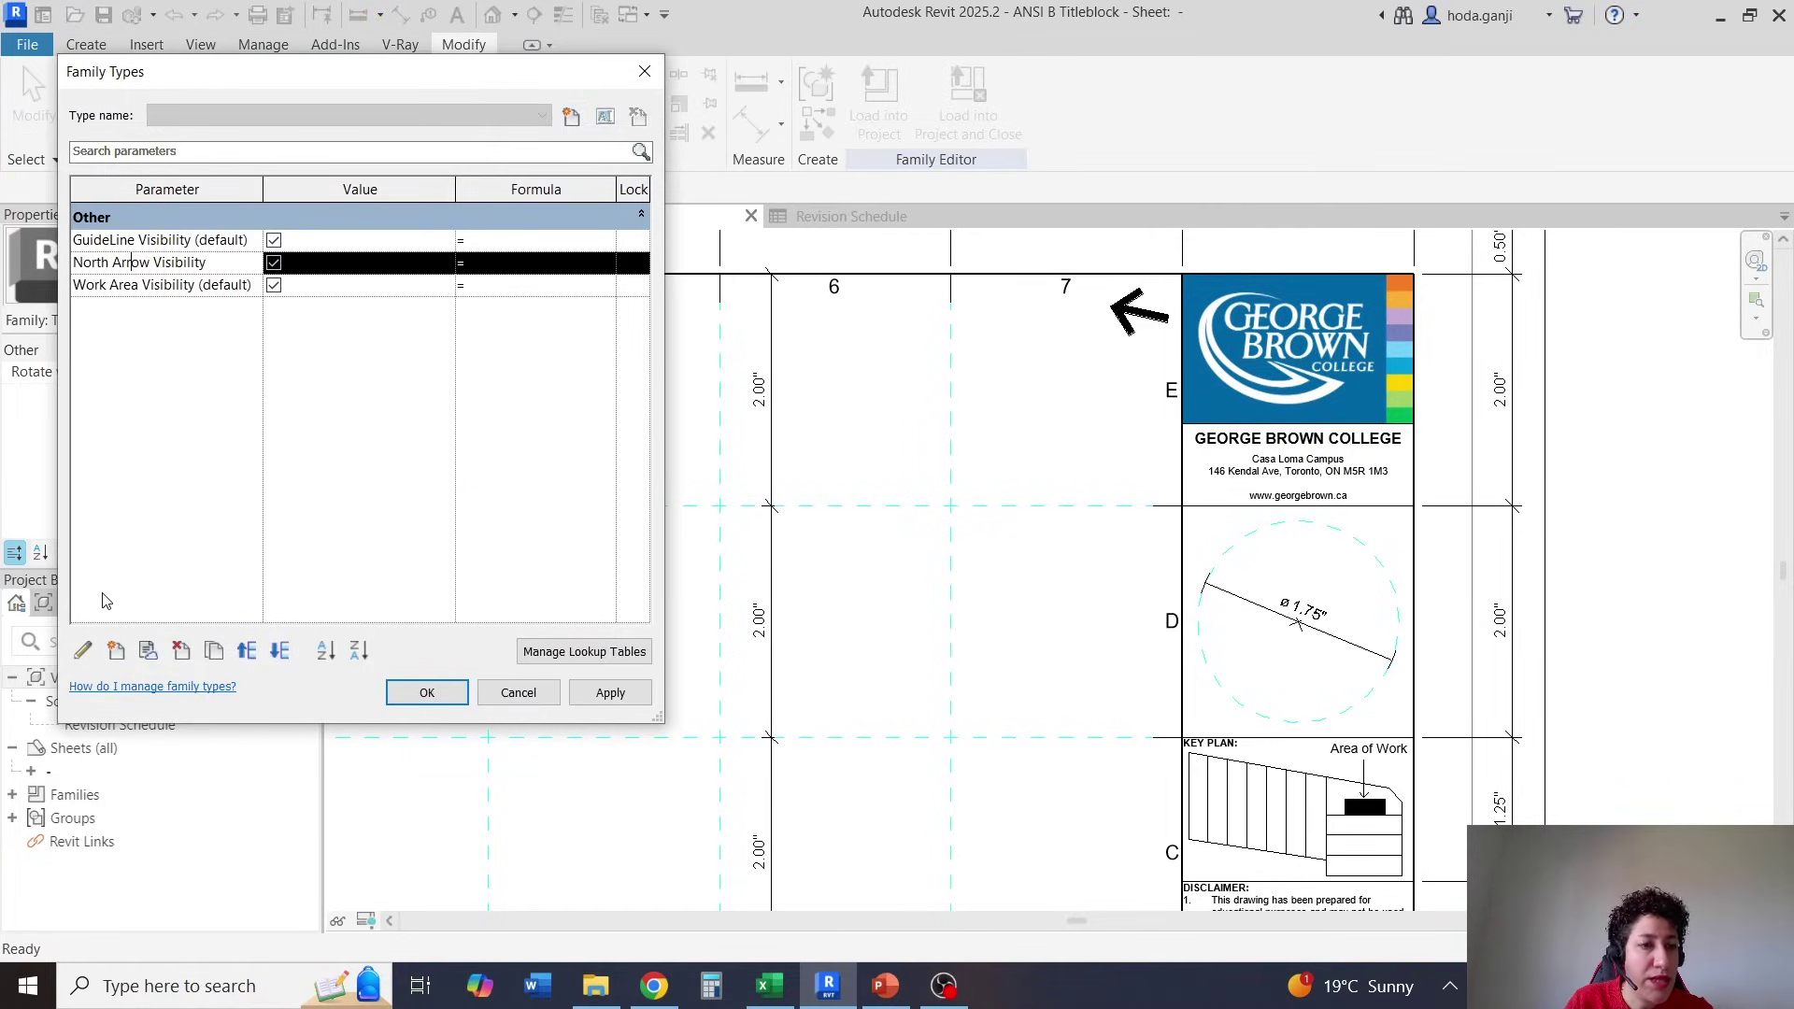
left_click(82, 654)
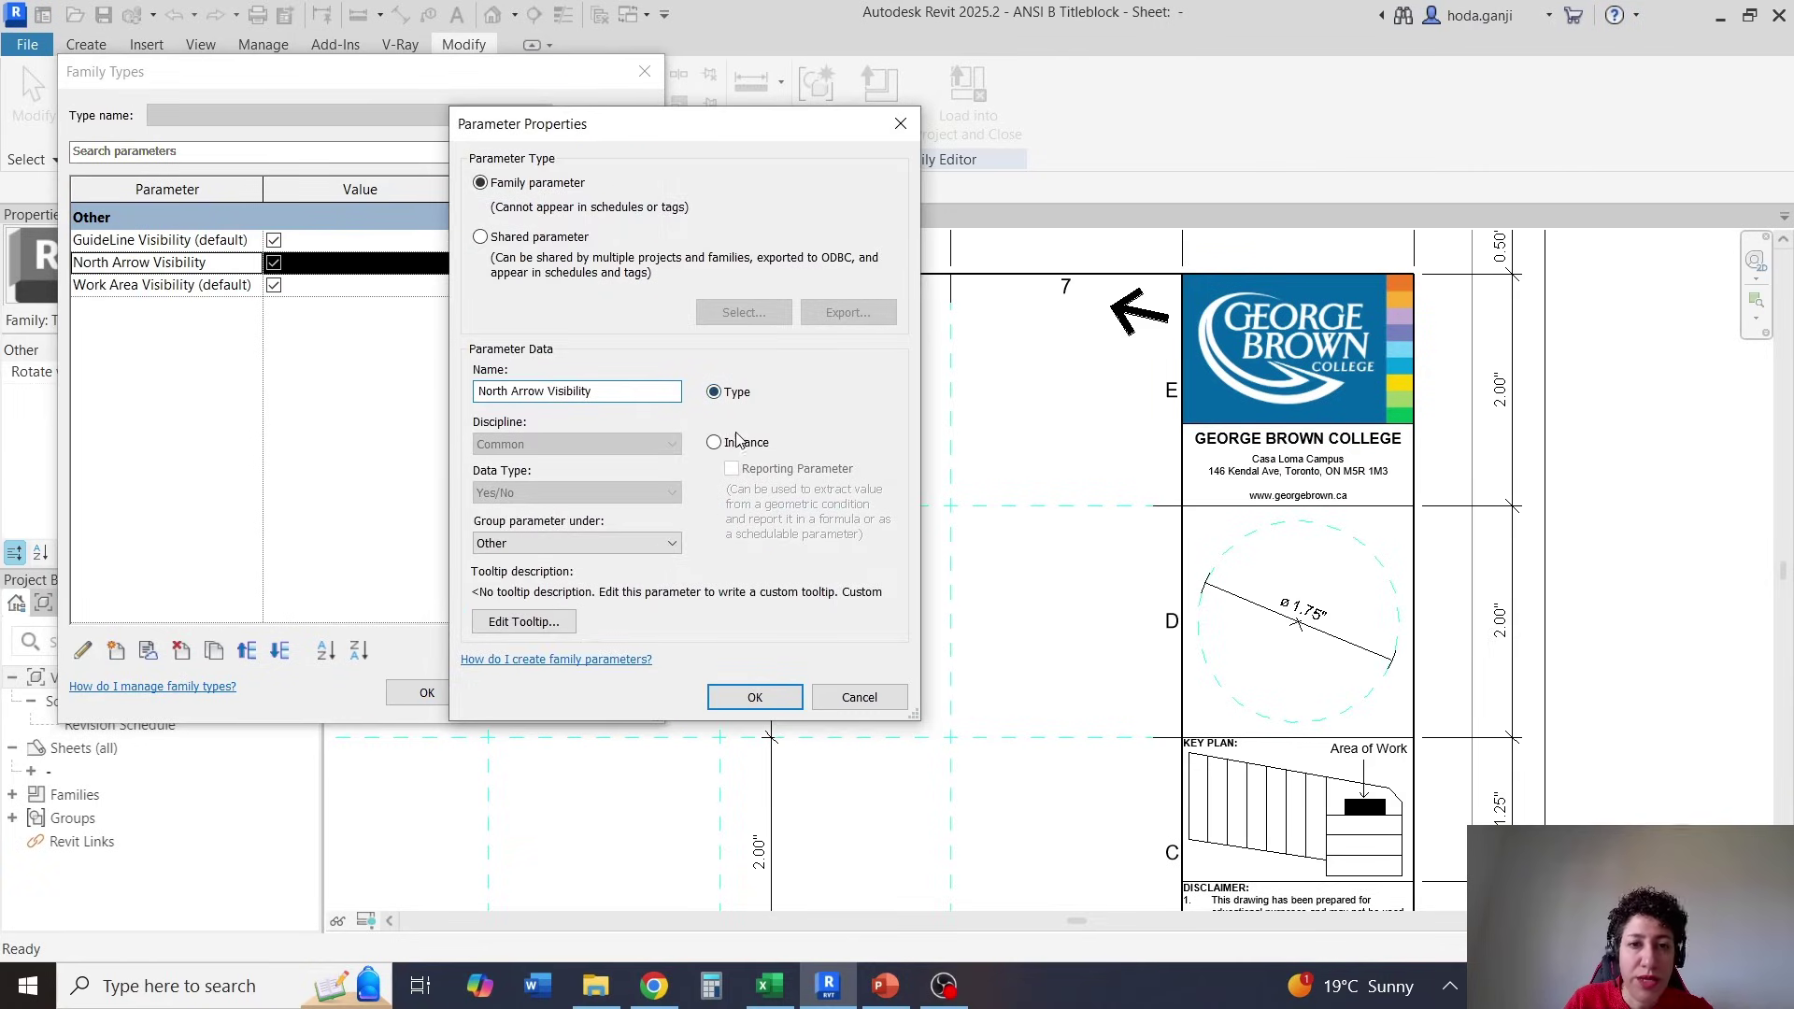
left_click(755, 696)
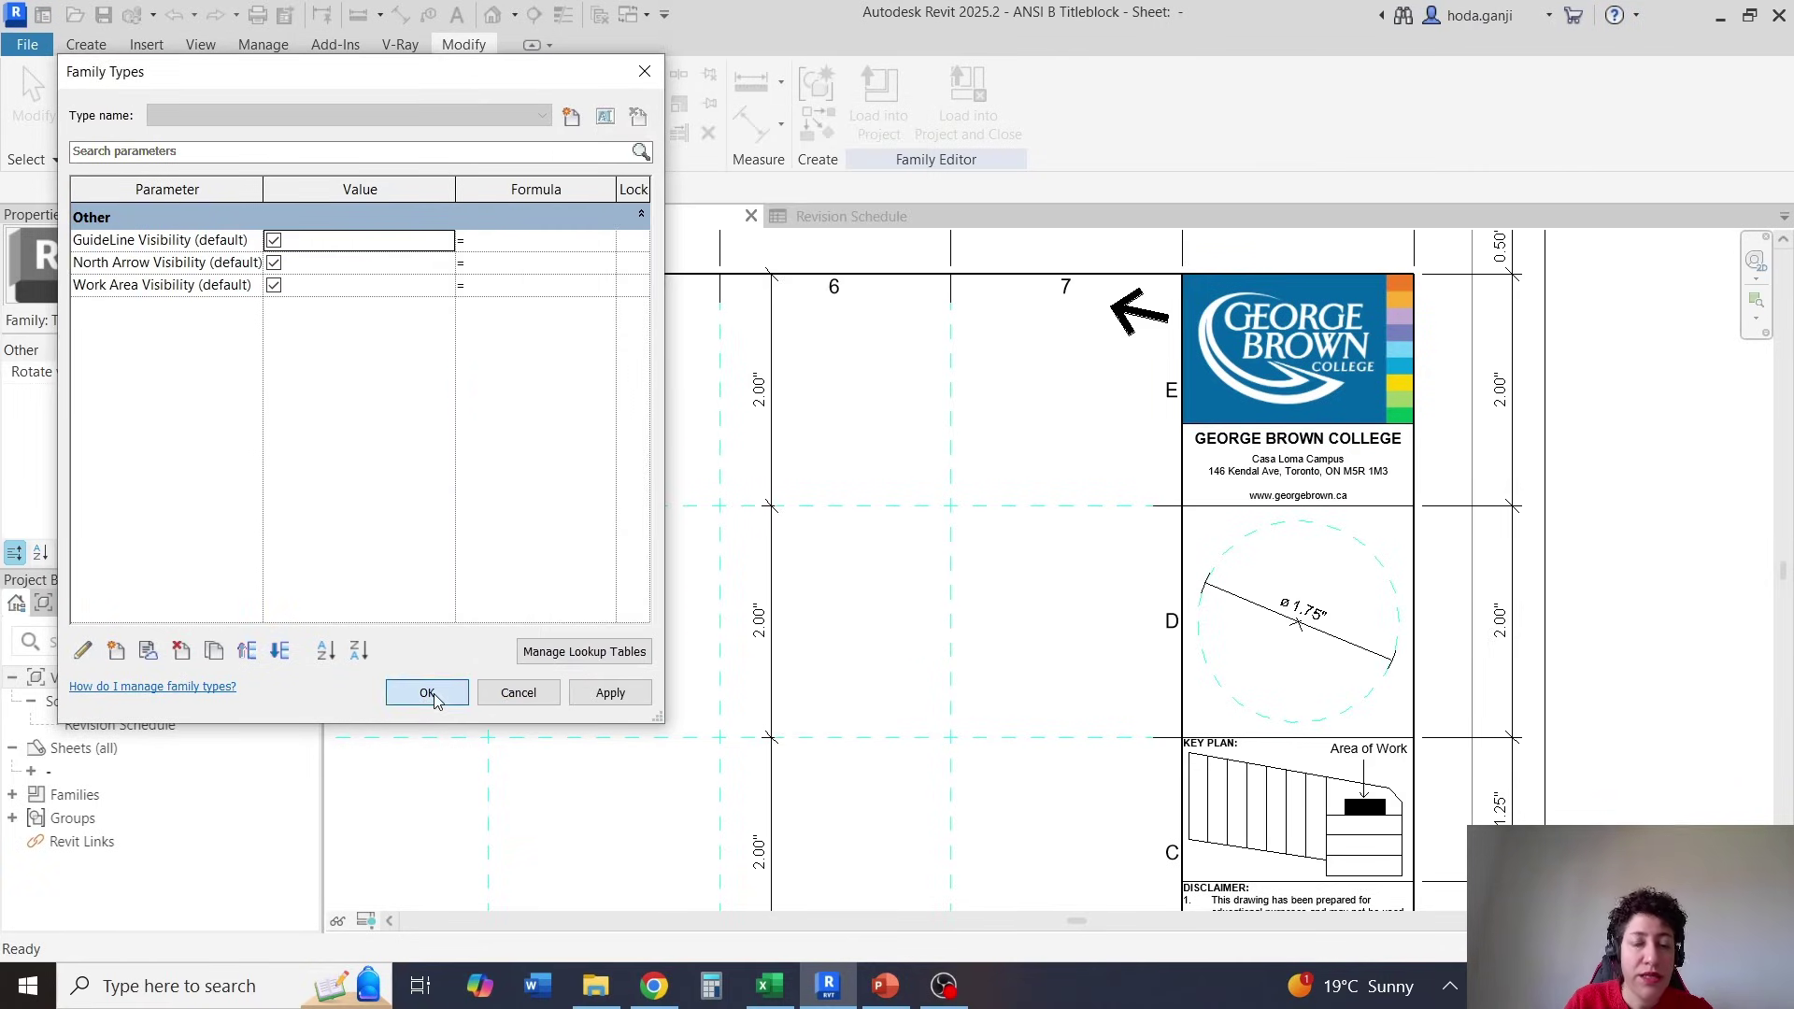
left_click(422, 692)
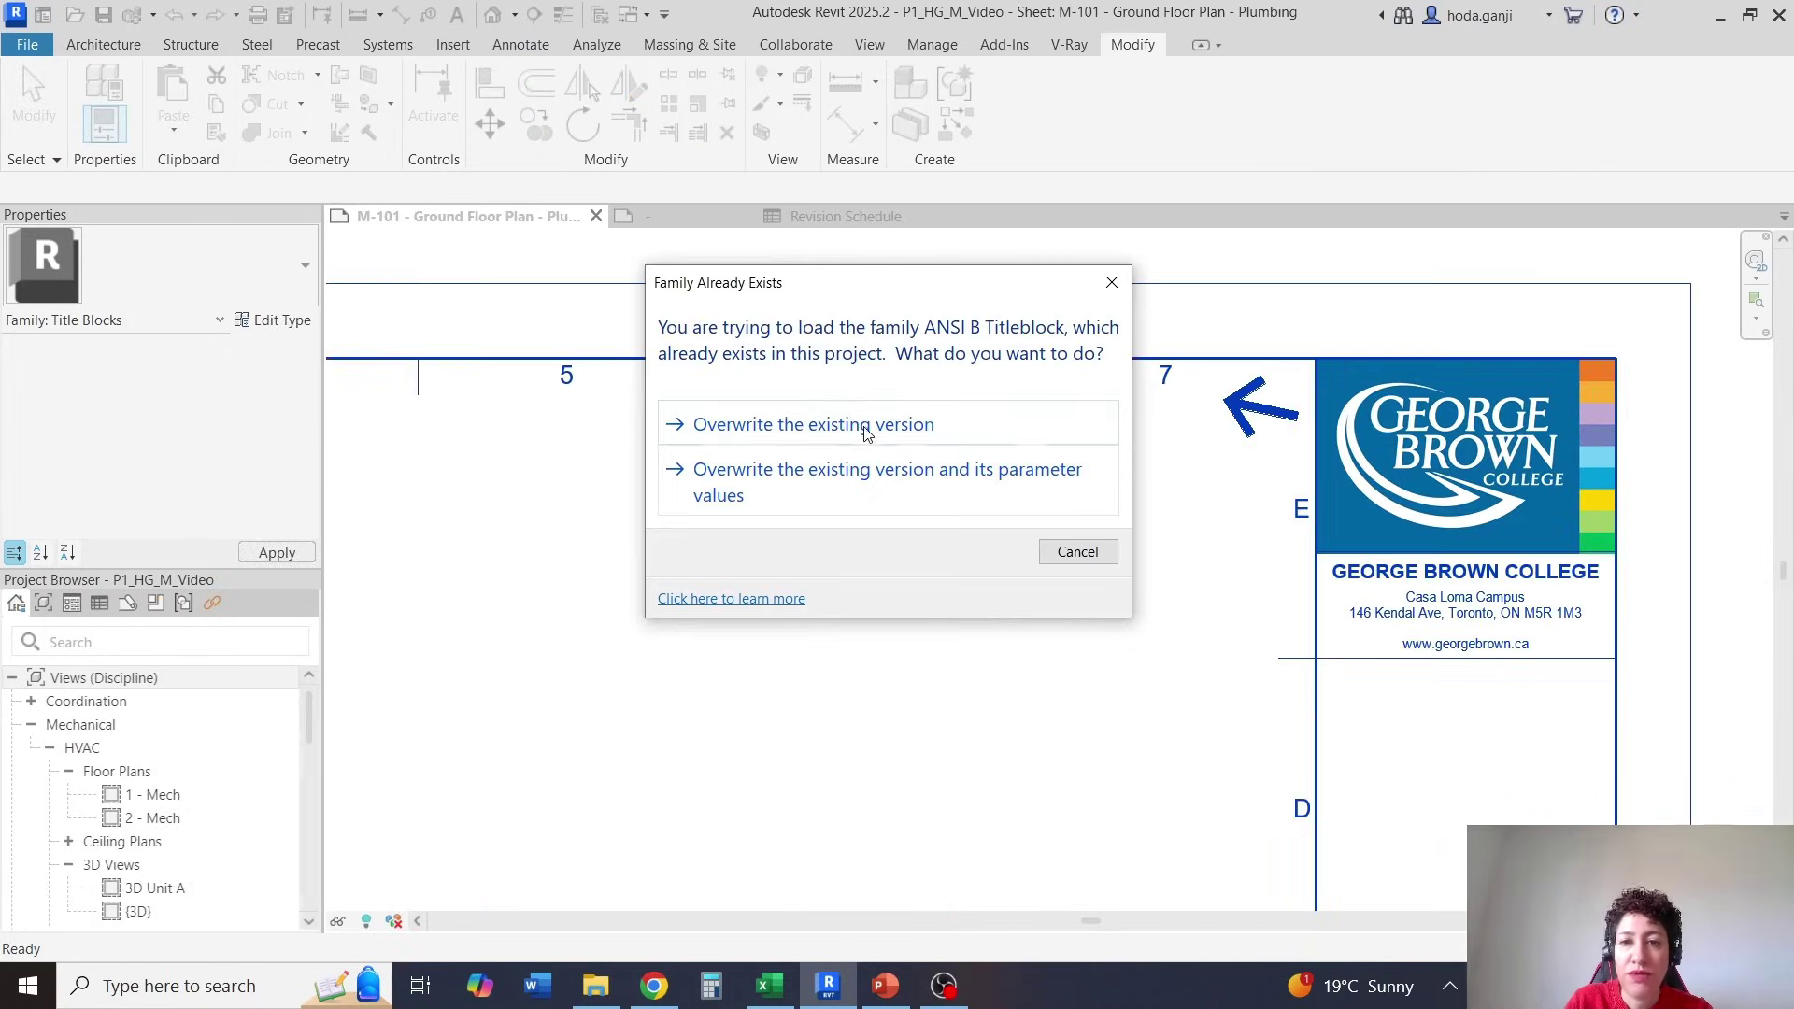
Overwrite the loaded title block, then test hiding and re-showing the north arrow on the sheet.
left_click(869, 425)
scroll(164, 441, "down", 5)
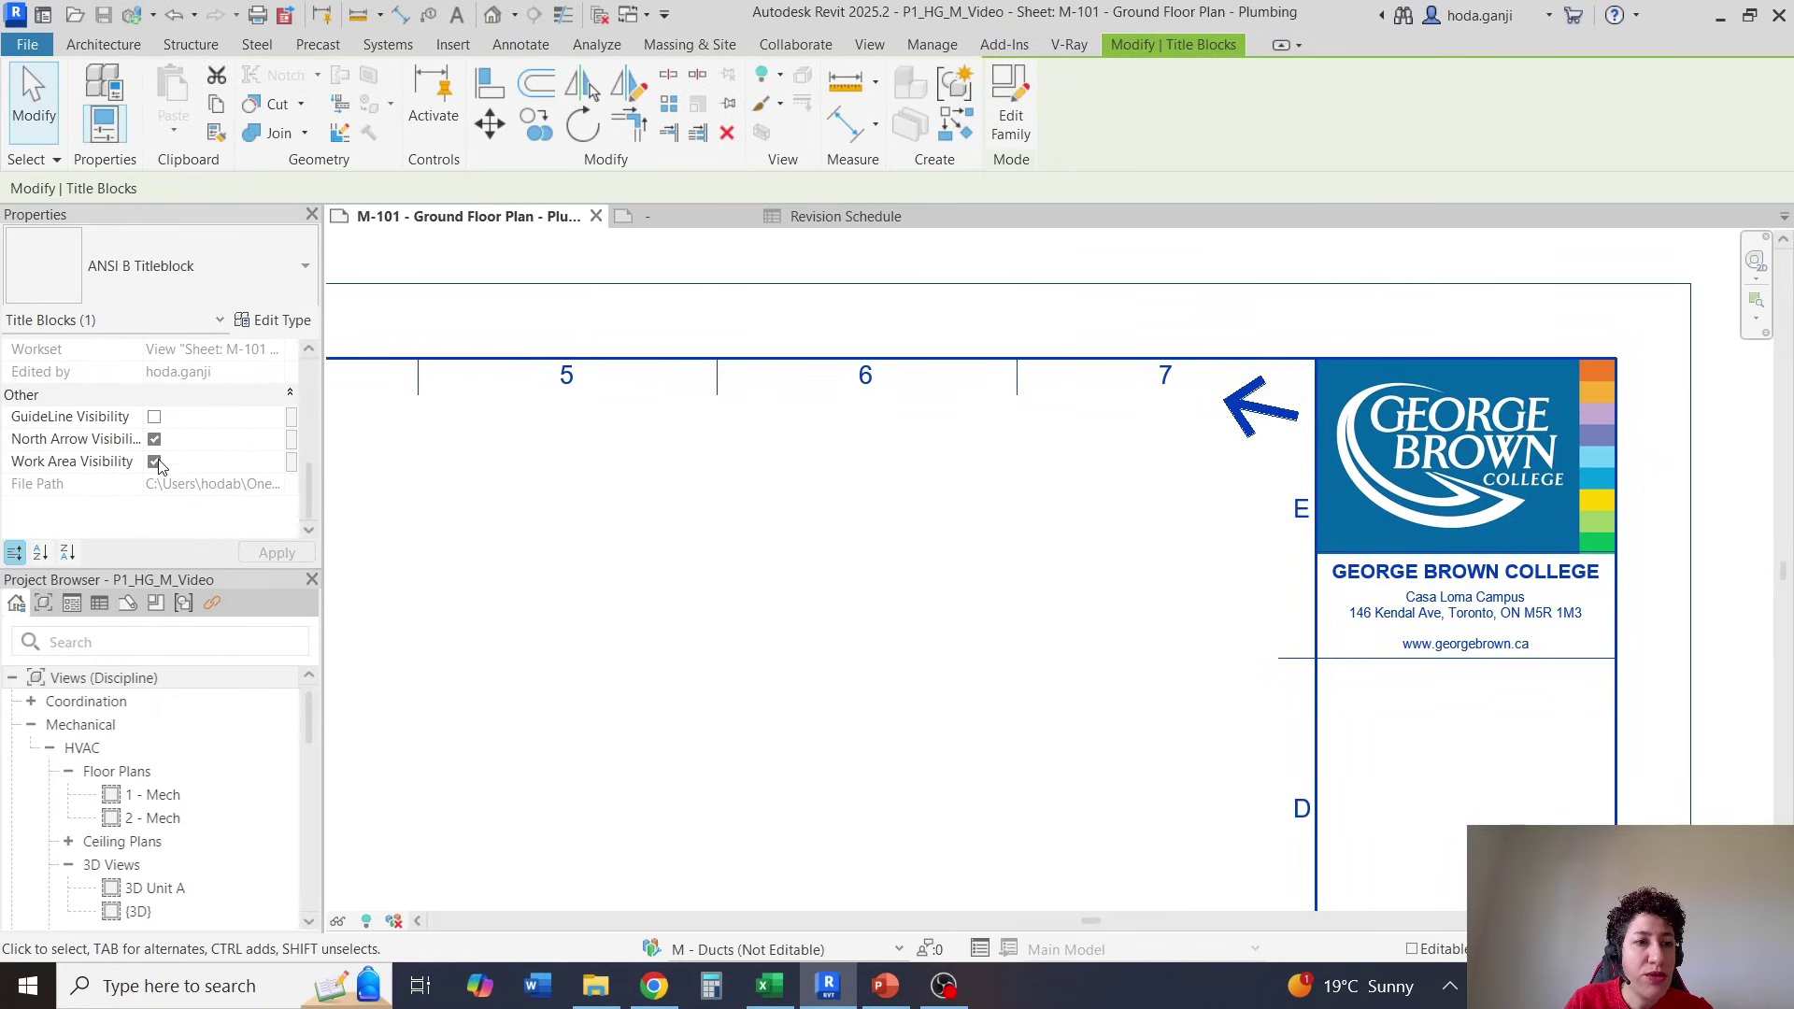
left_click(154, 439)
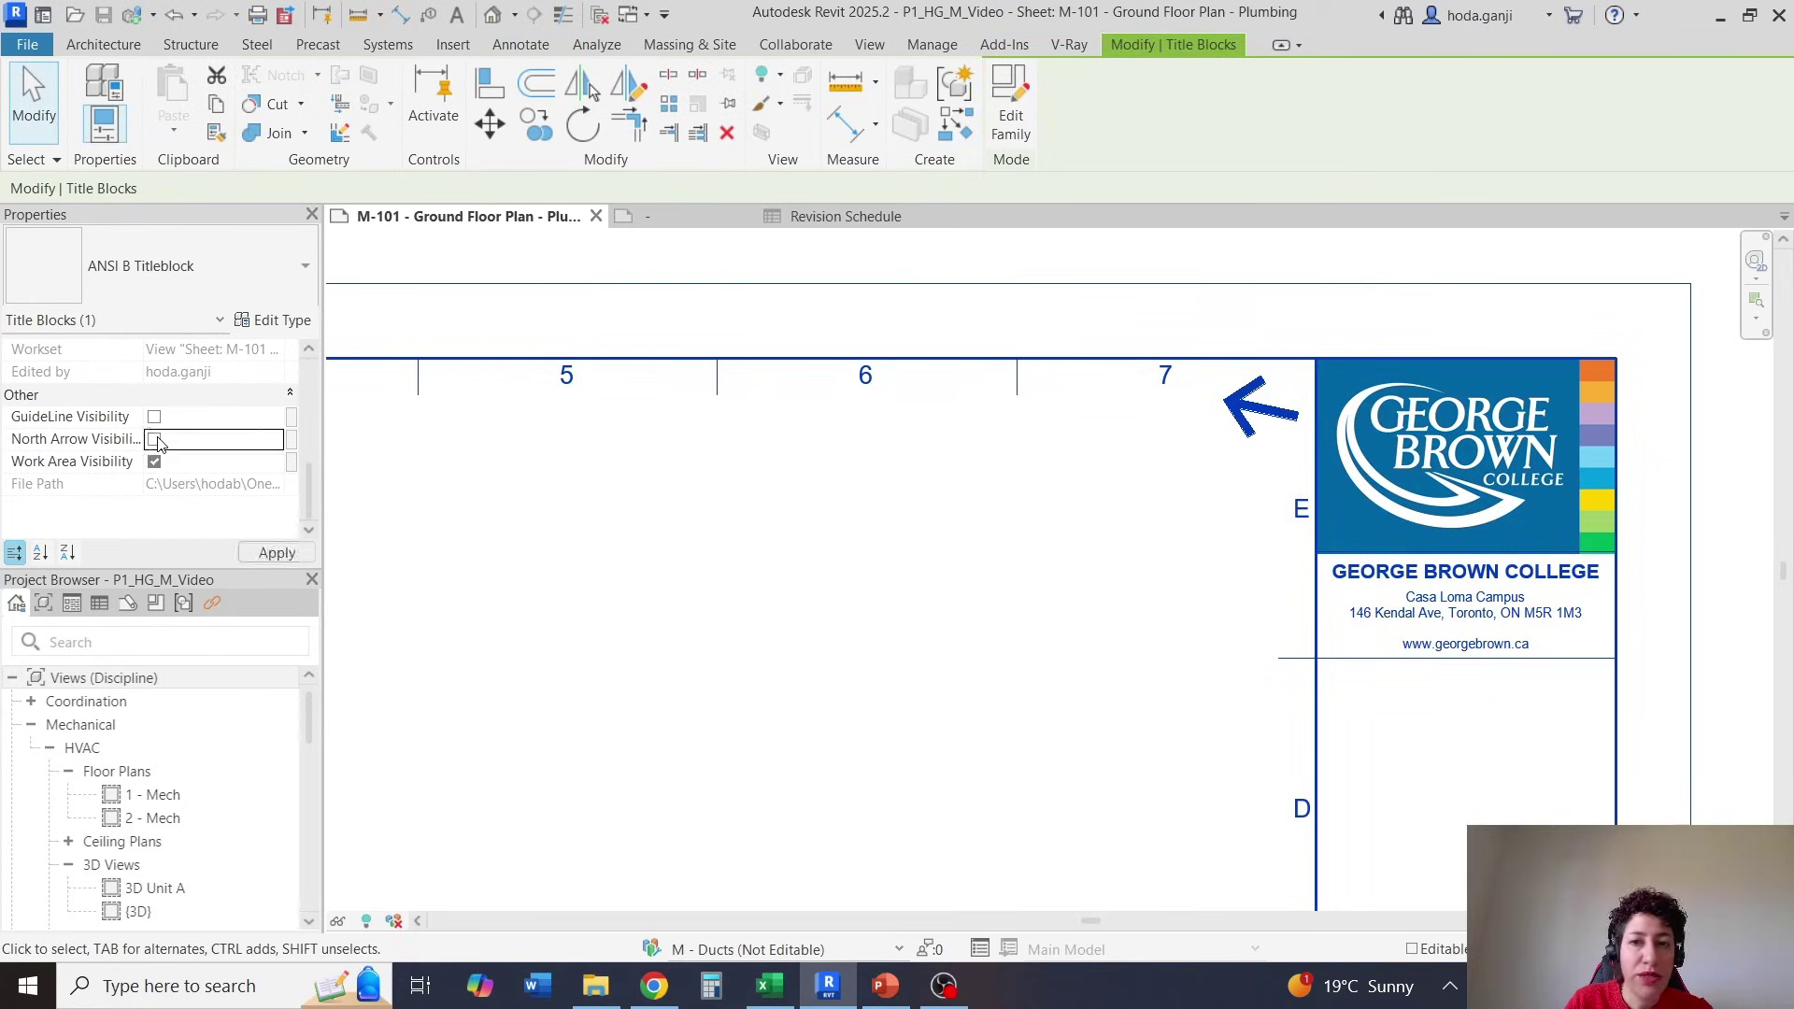
left_click(261, 551)
left_click(300, 552)
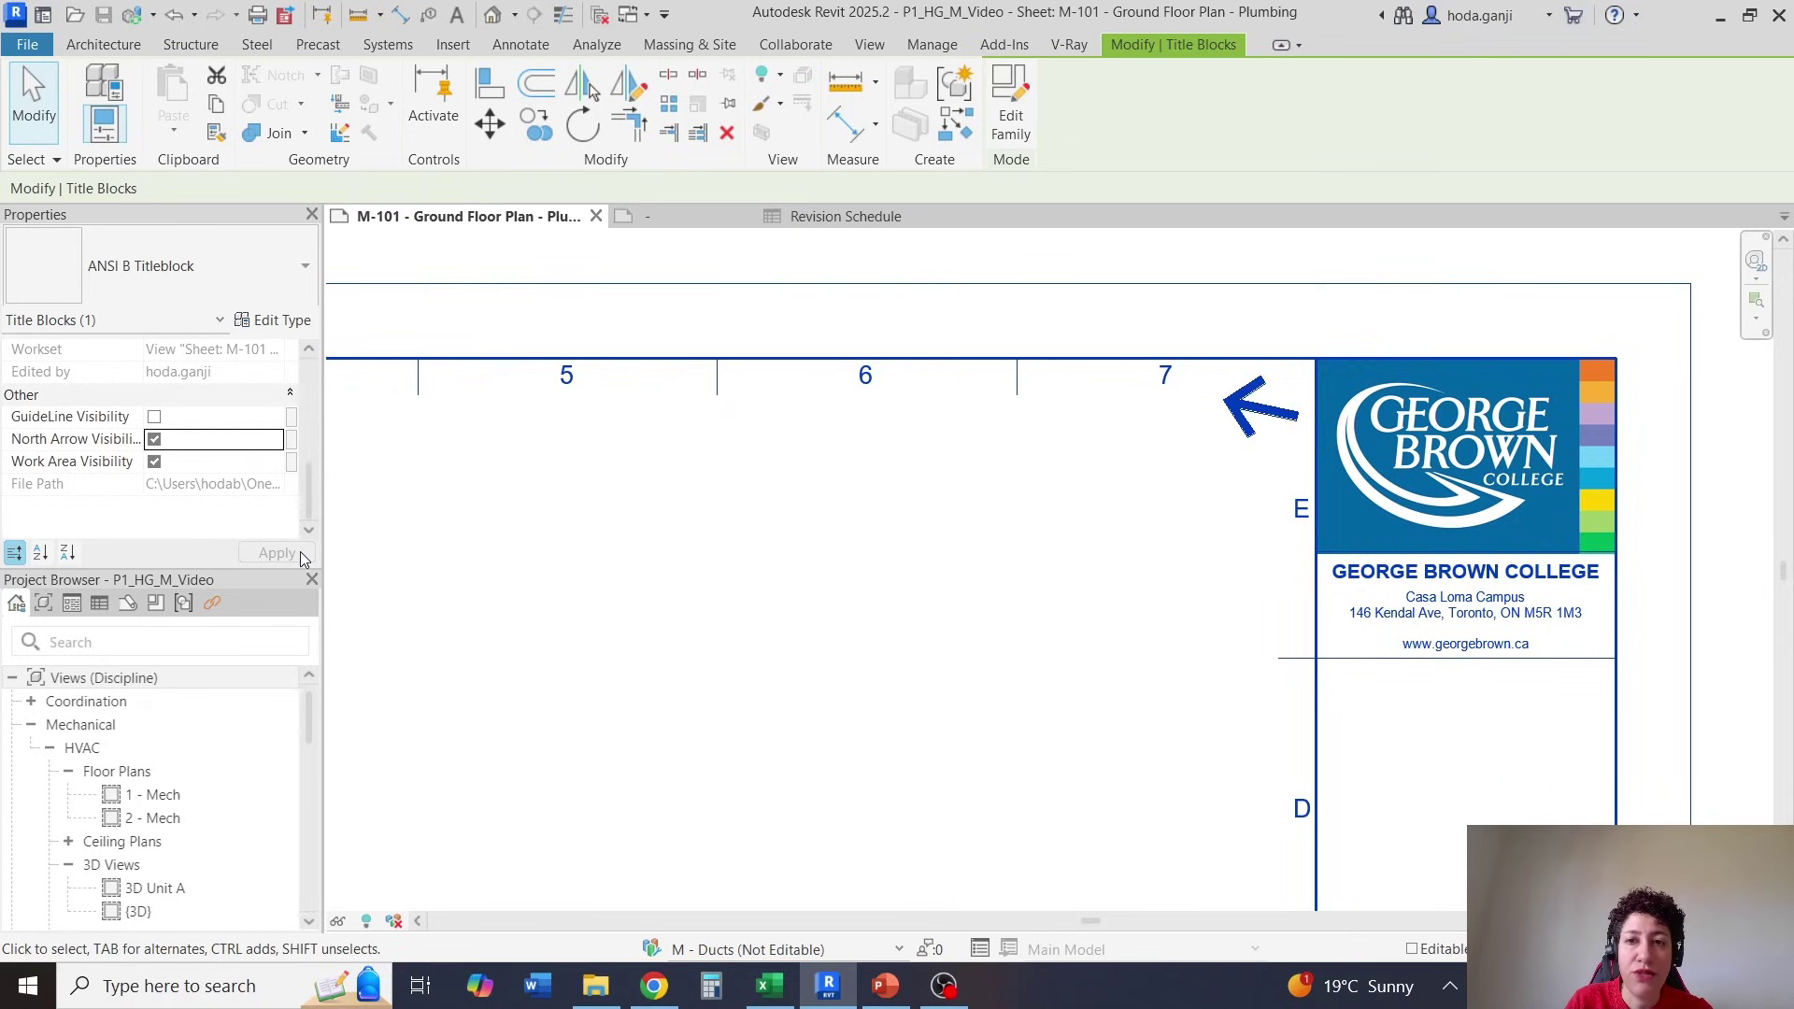
Test the GuideLine Visibility toggle by turning the guide lines on, then back off.
scroll(1386, 341, "down", 1)
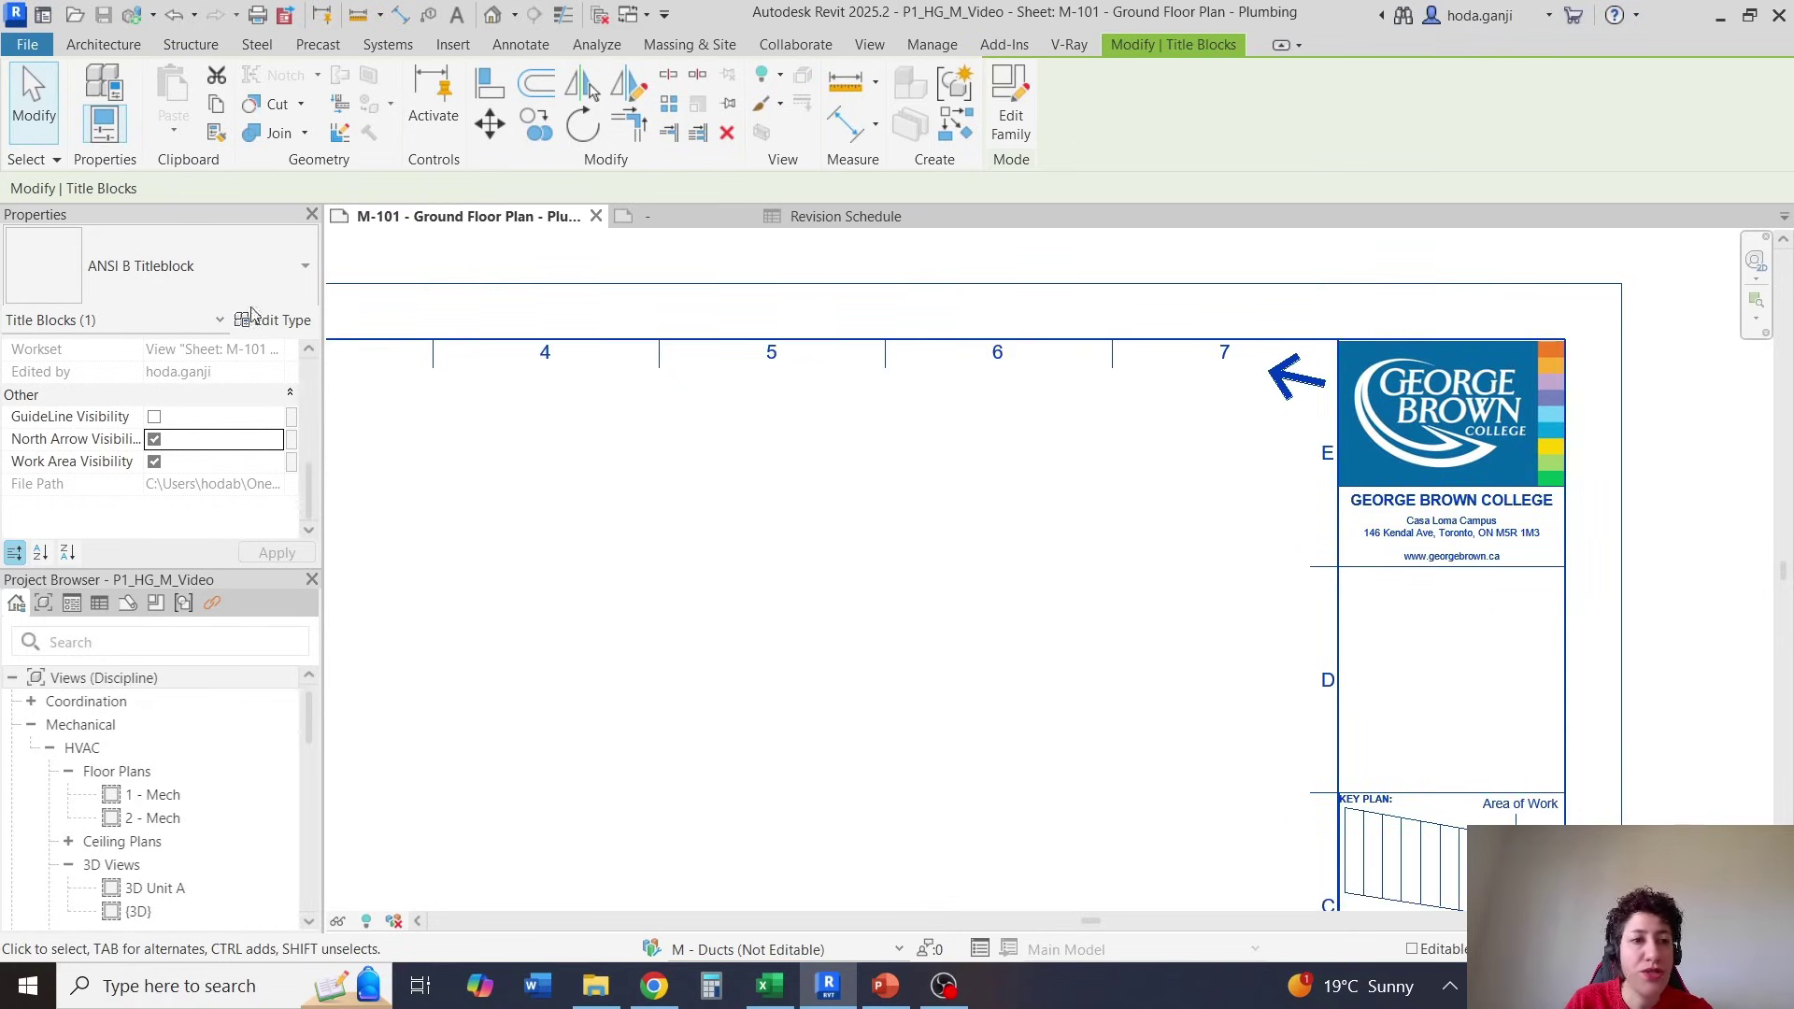
left_click(154, 417)
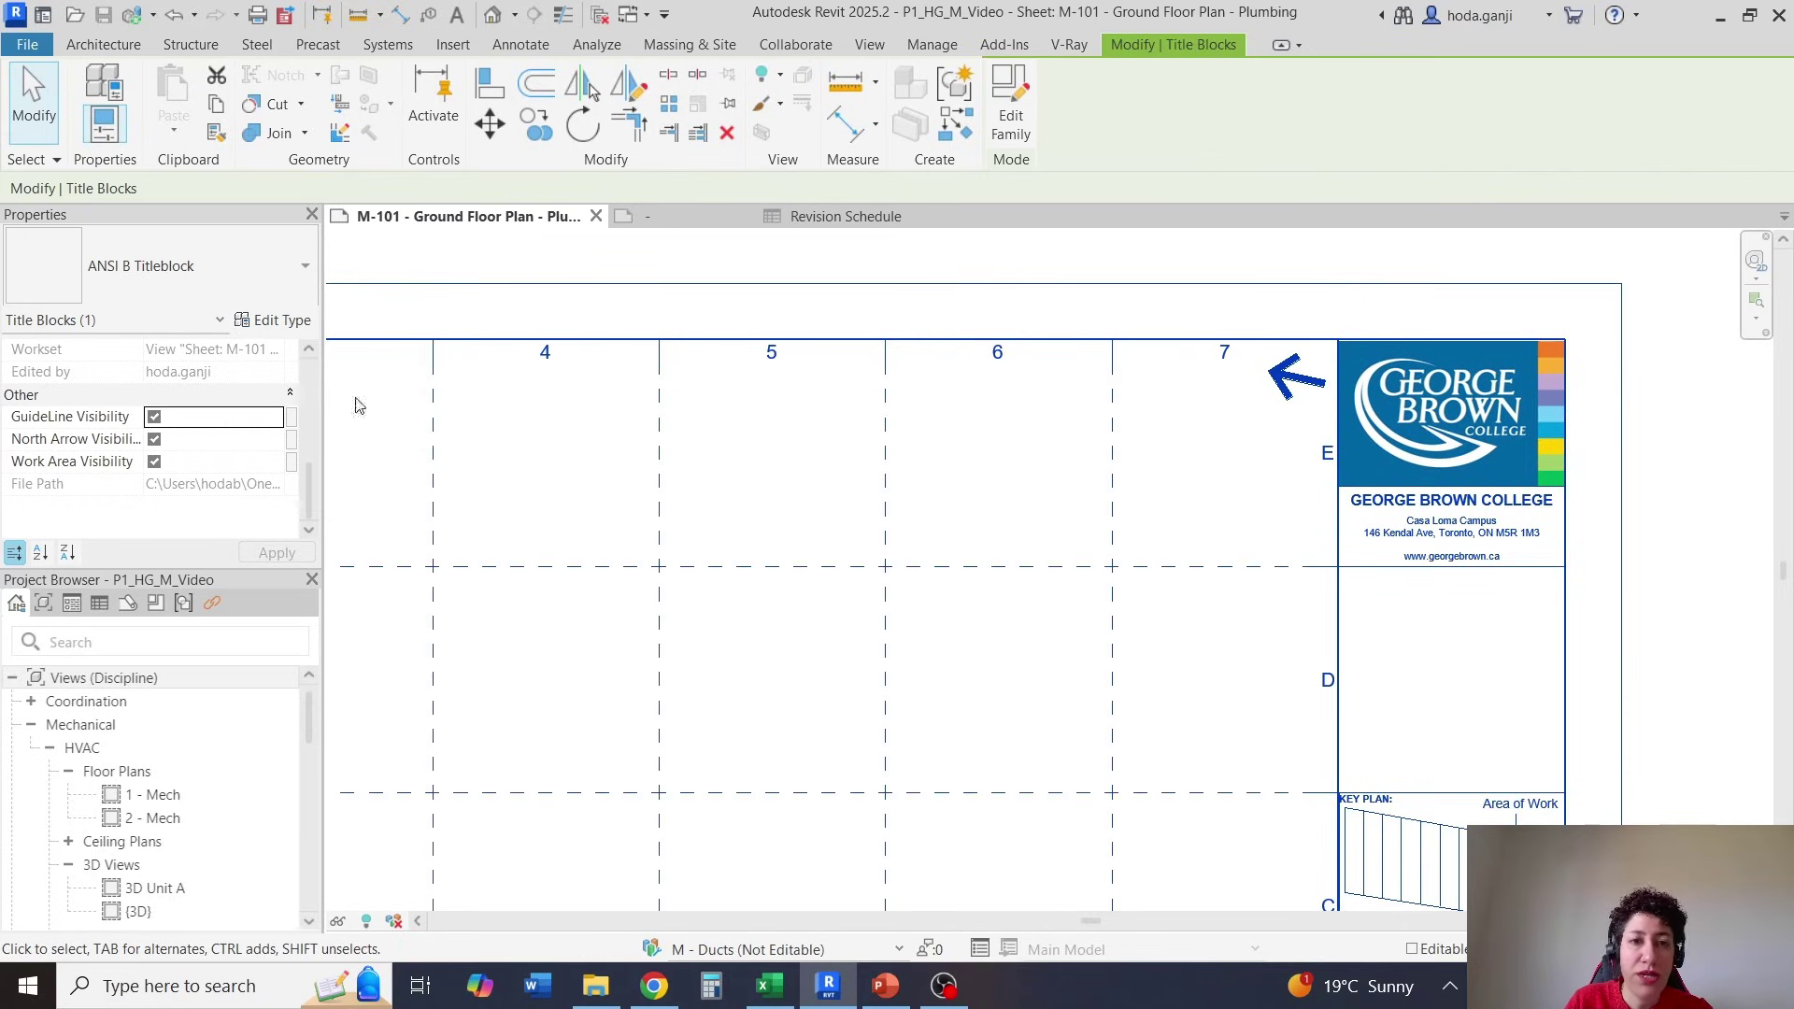
left_click(1009, 526)
left_click(885, 509)
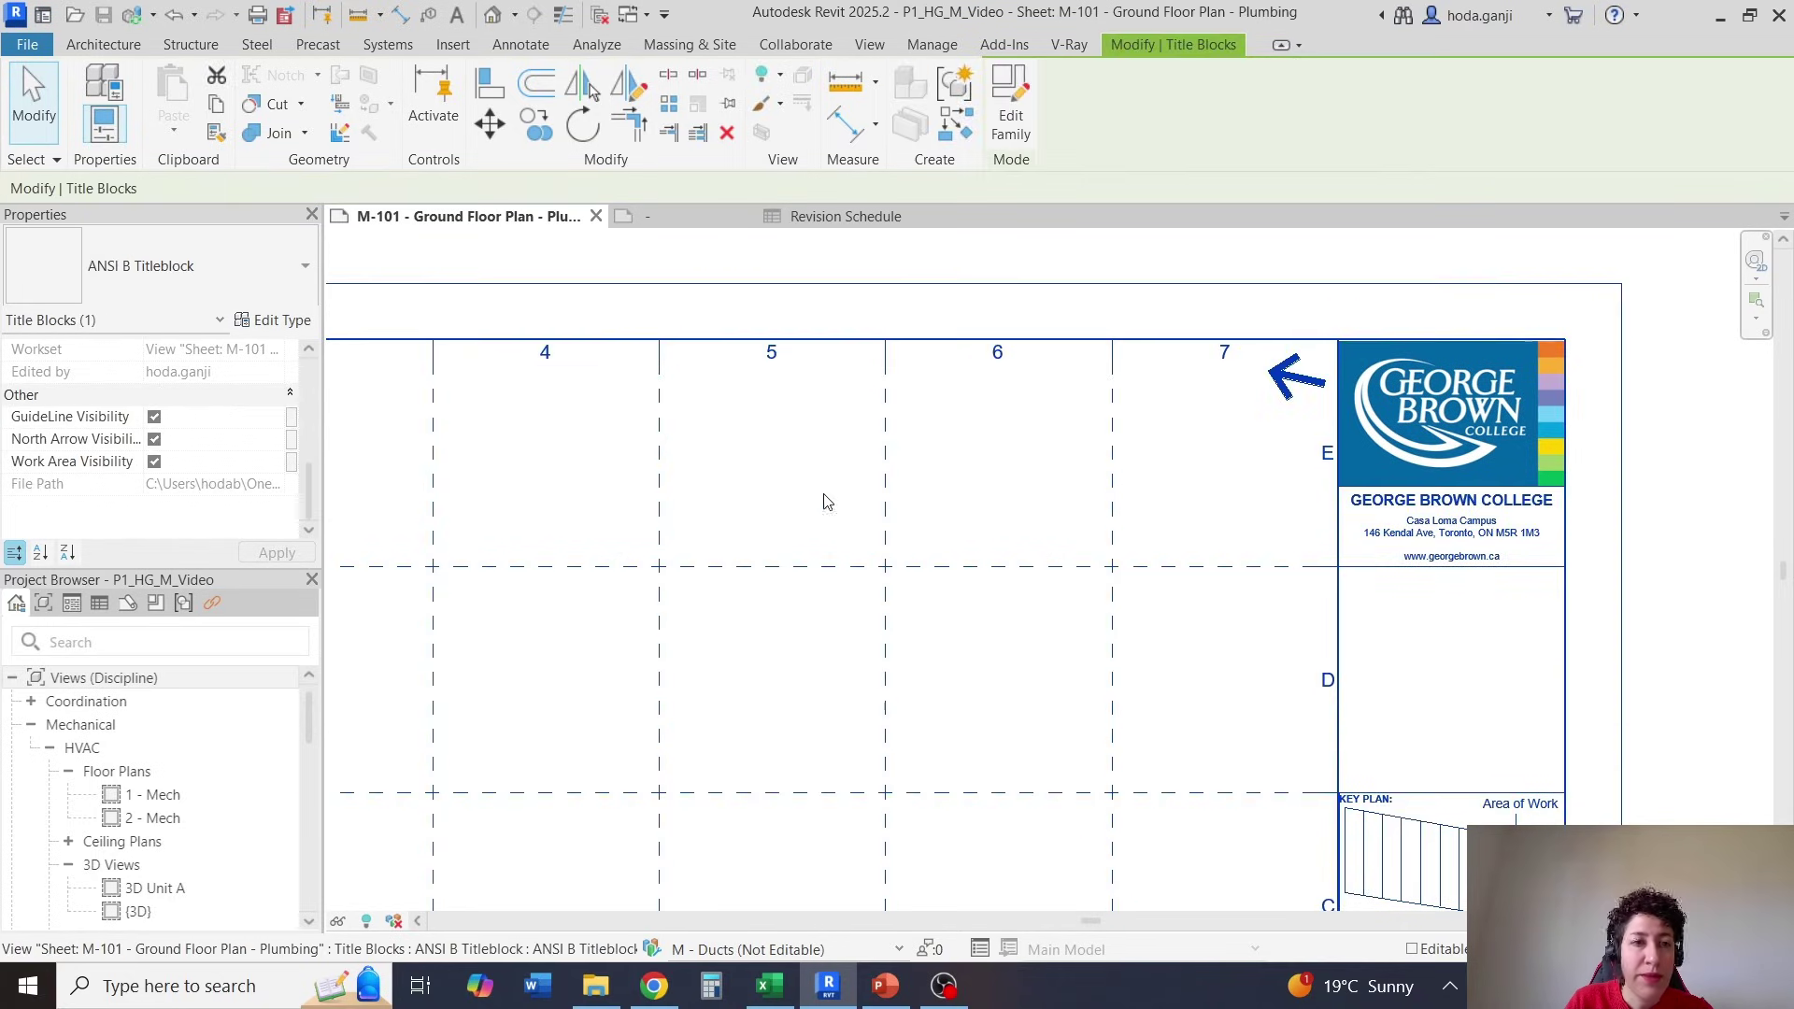
left_click(154, 416)
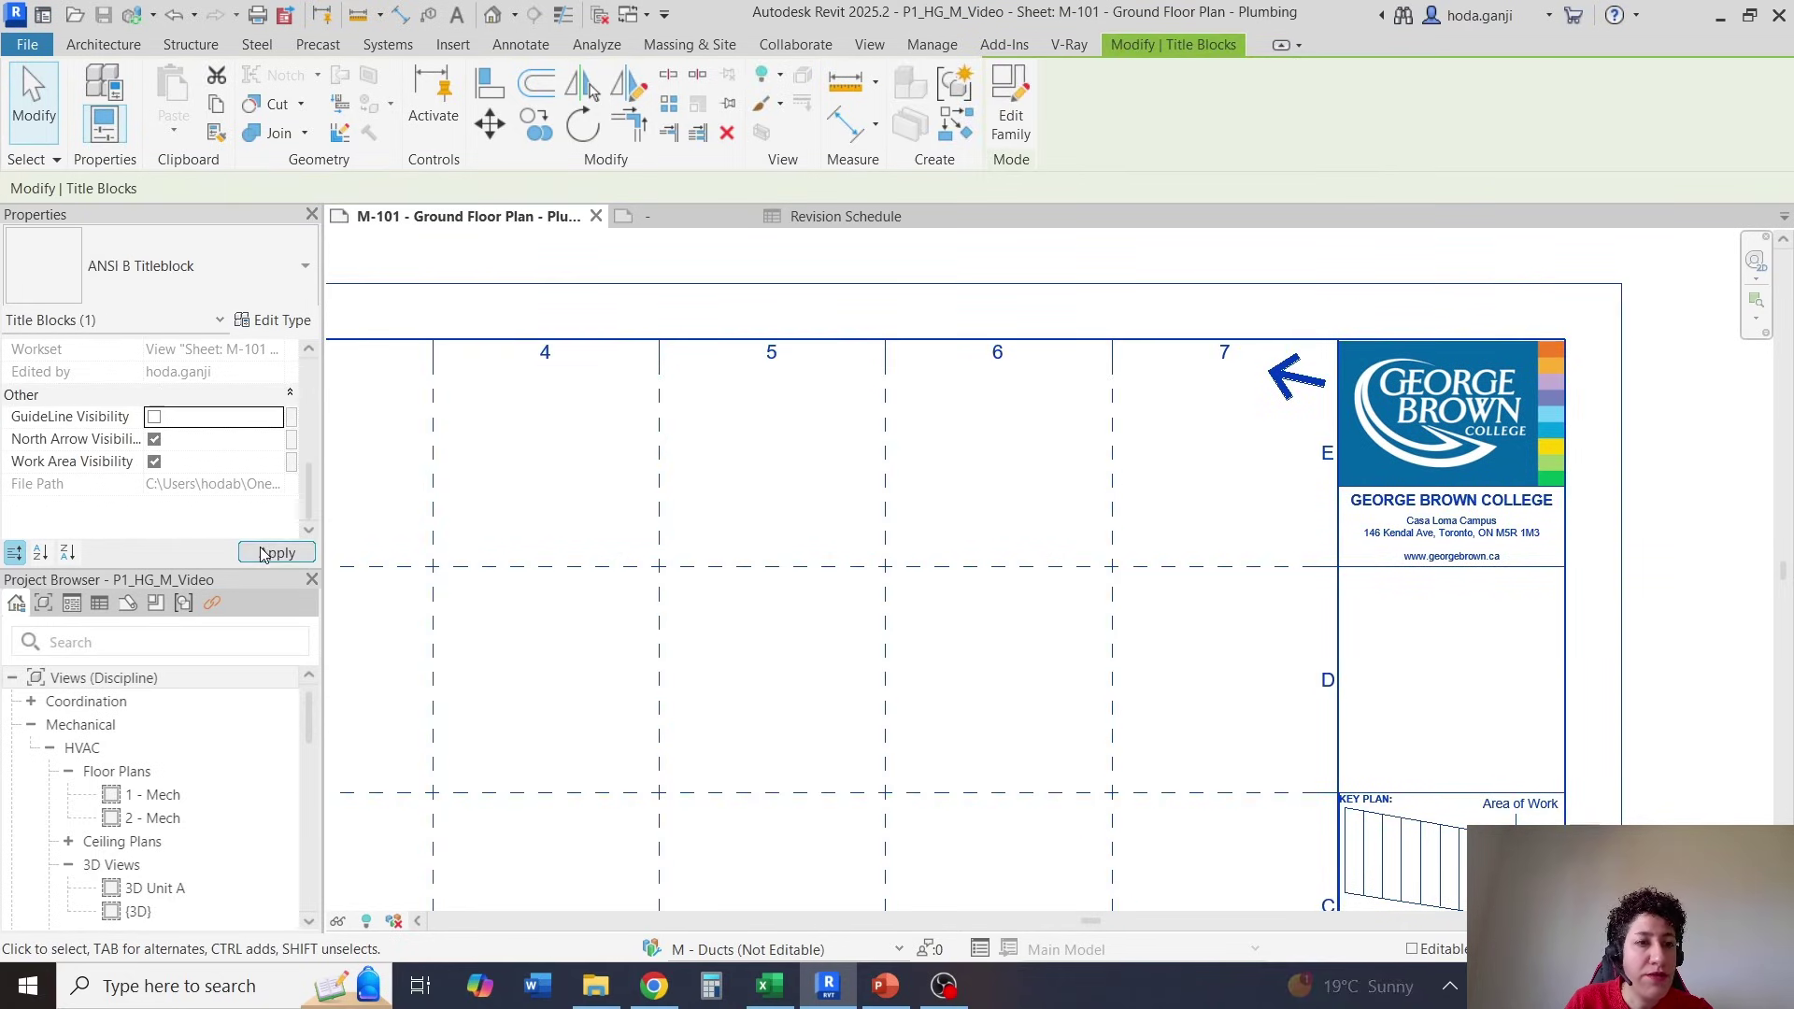
Test Work Area Visibility by hiding the Area of Work block, then restoring it.
scroll(869, 308, "down", 2)
scroll(1120, 531, "up", 3)
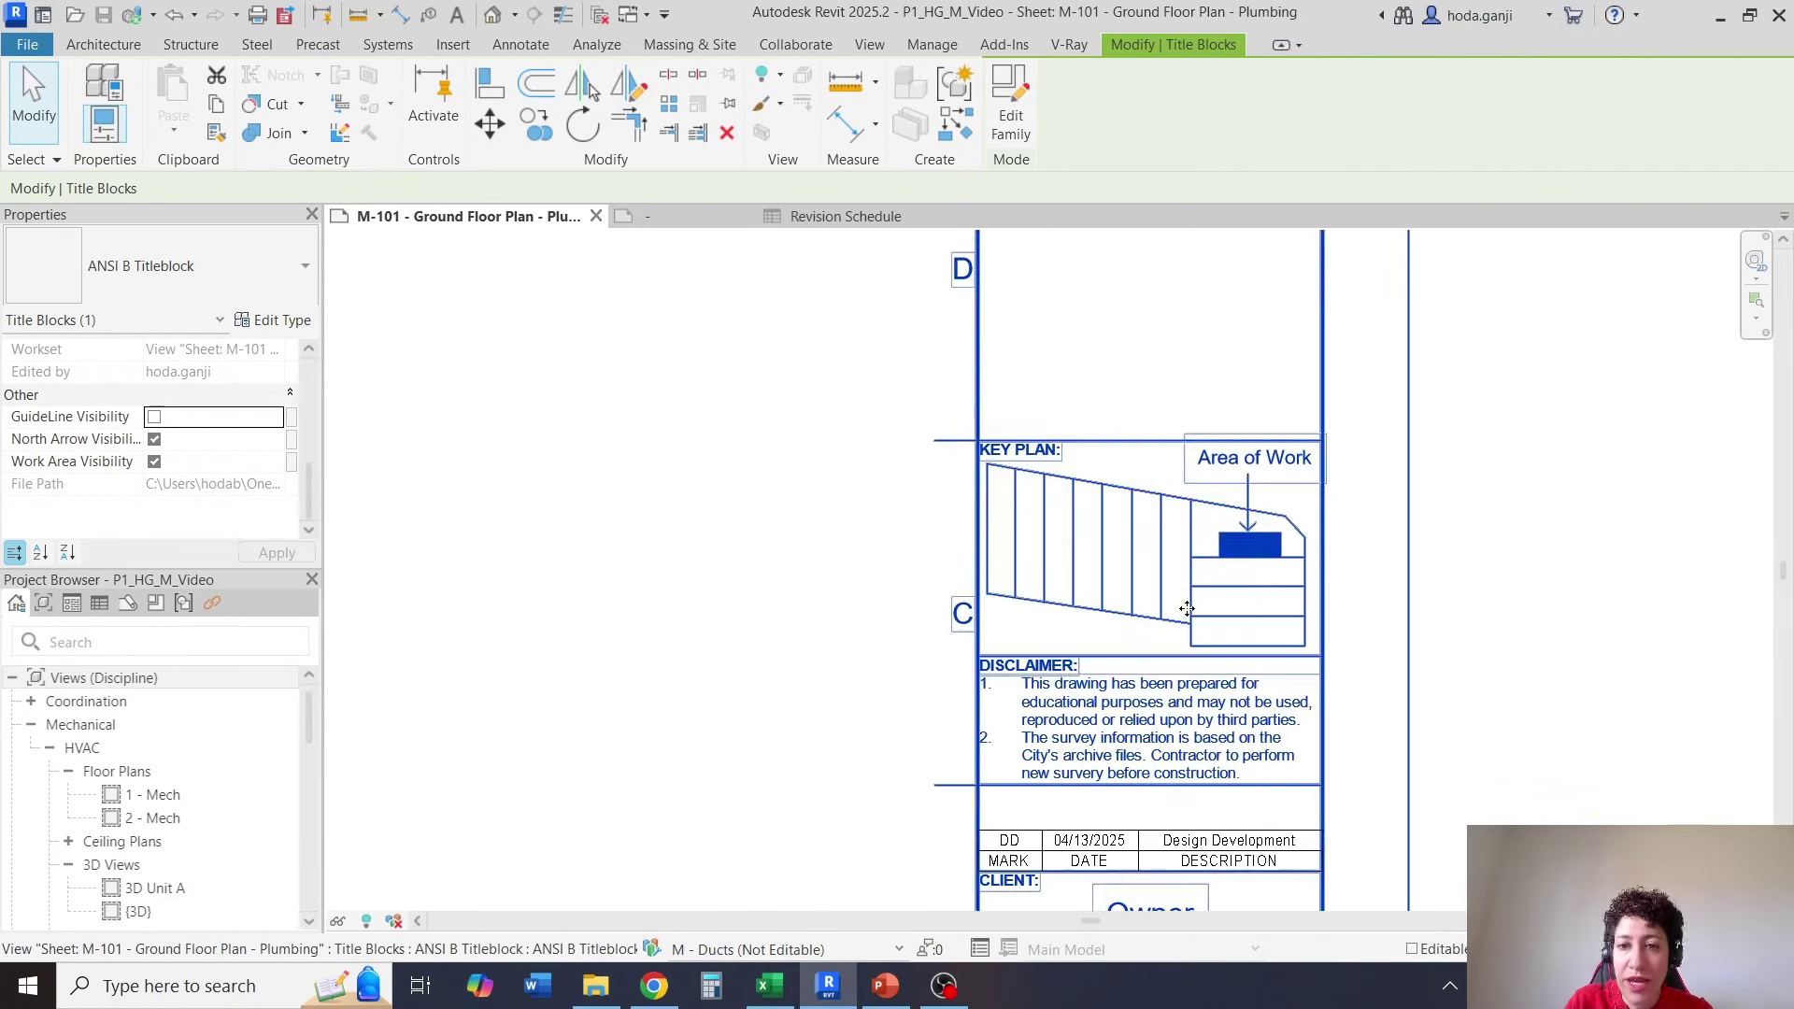
left_click(154, 462)
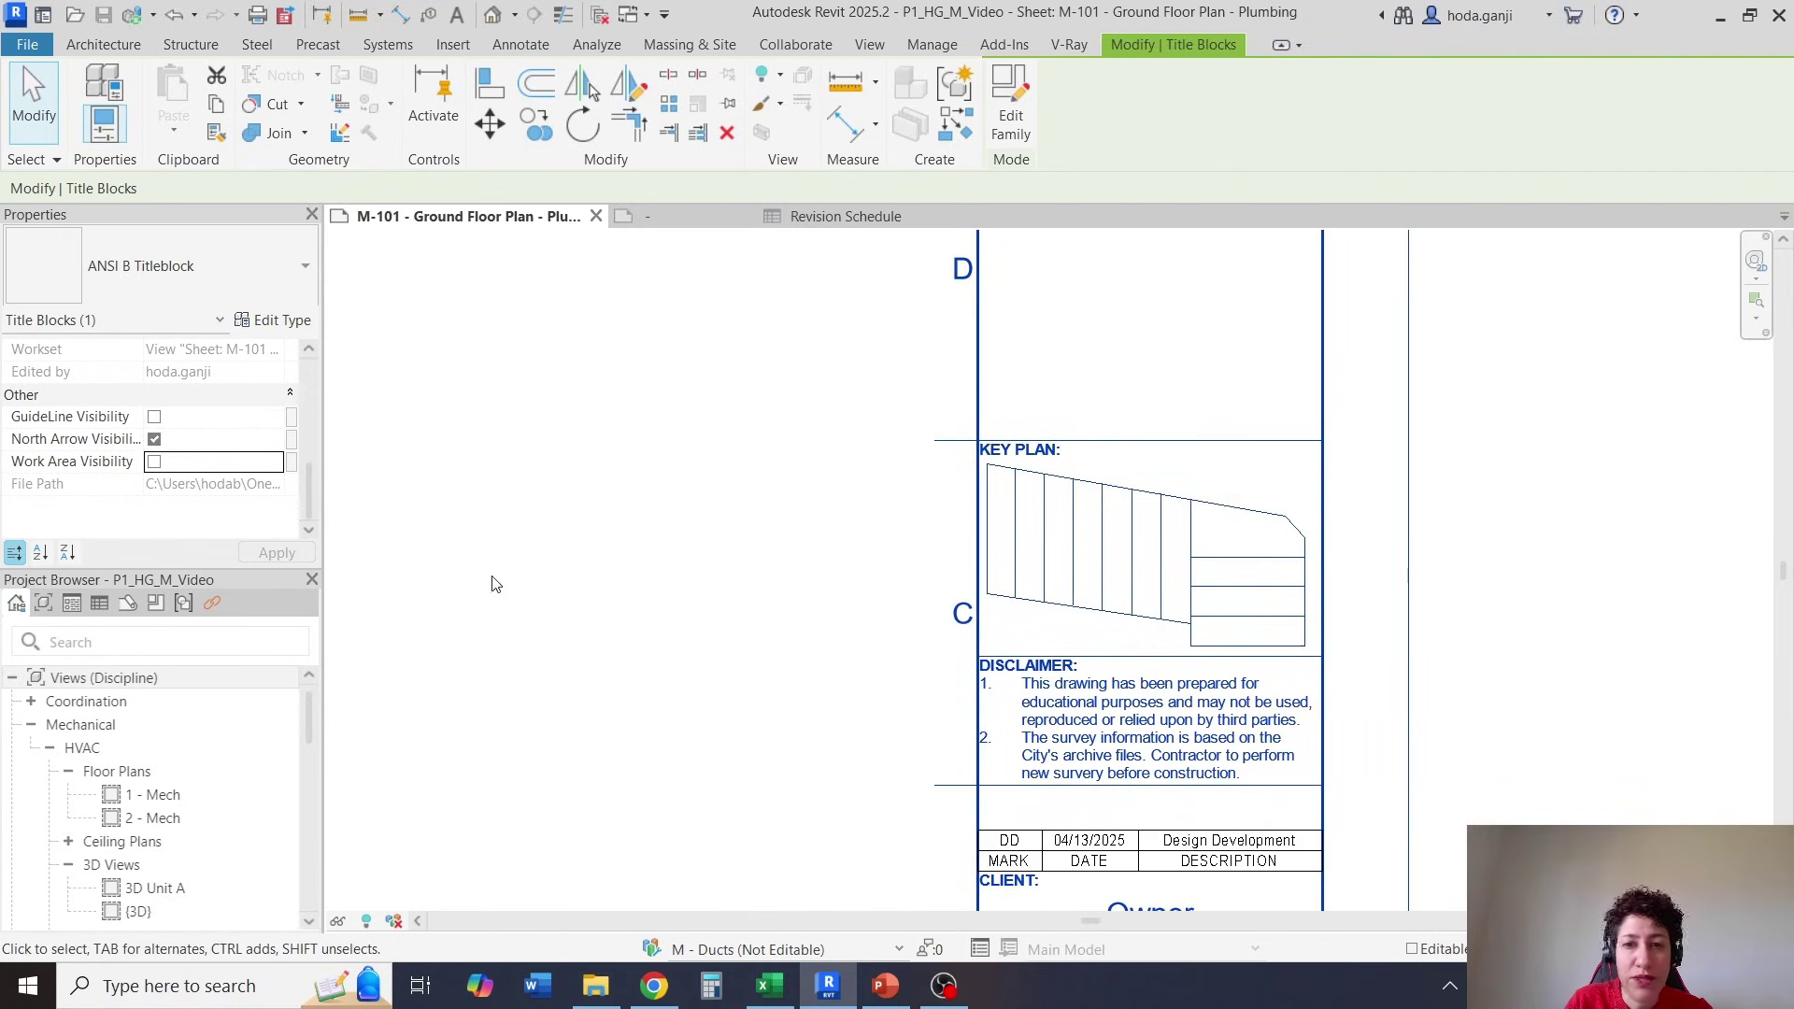
left_click(917, 561)
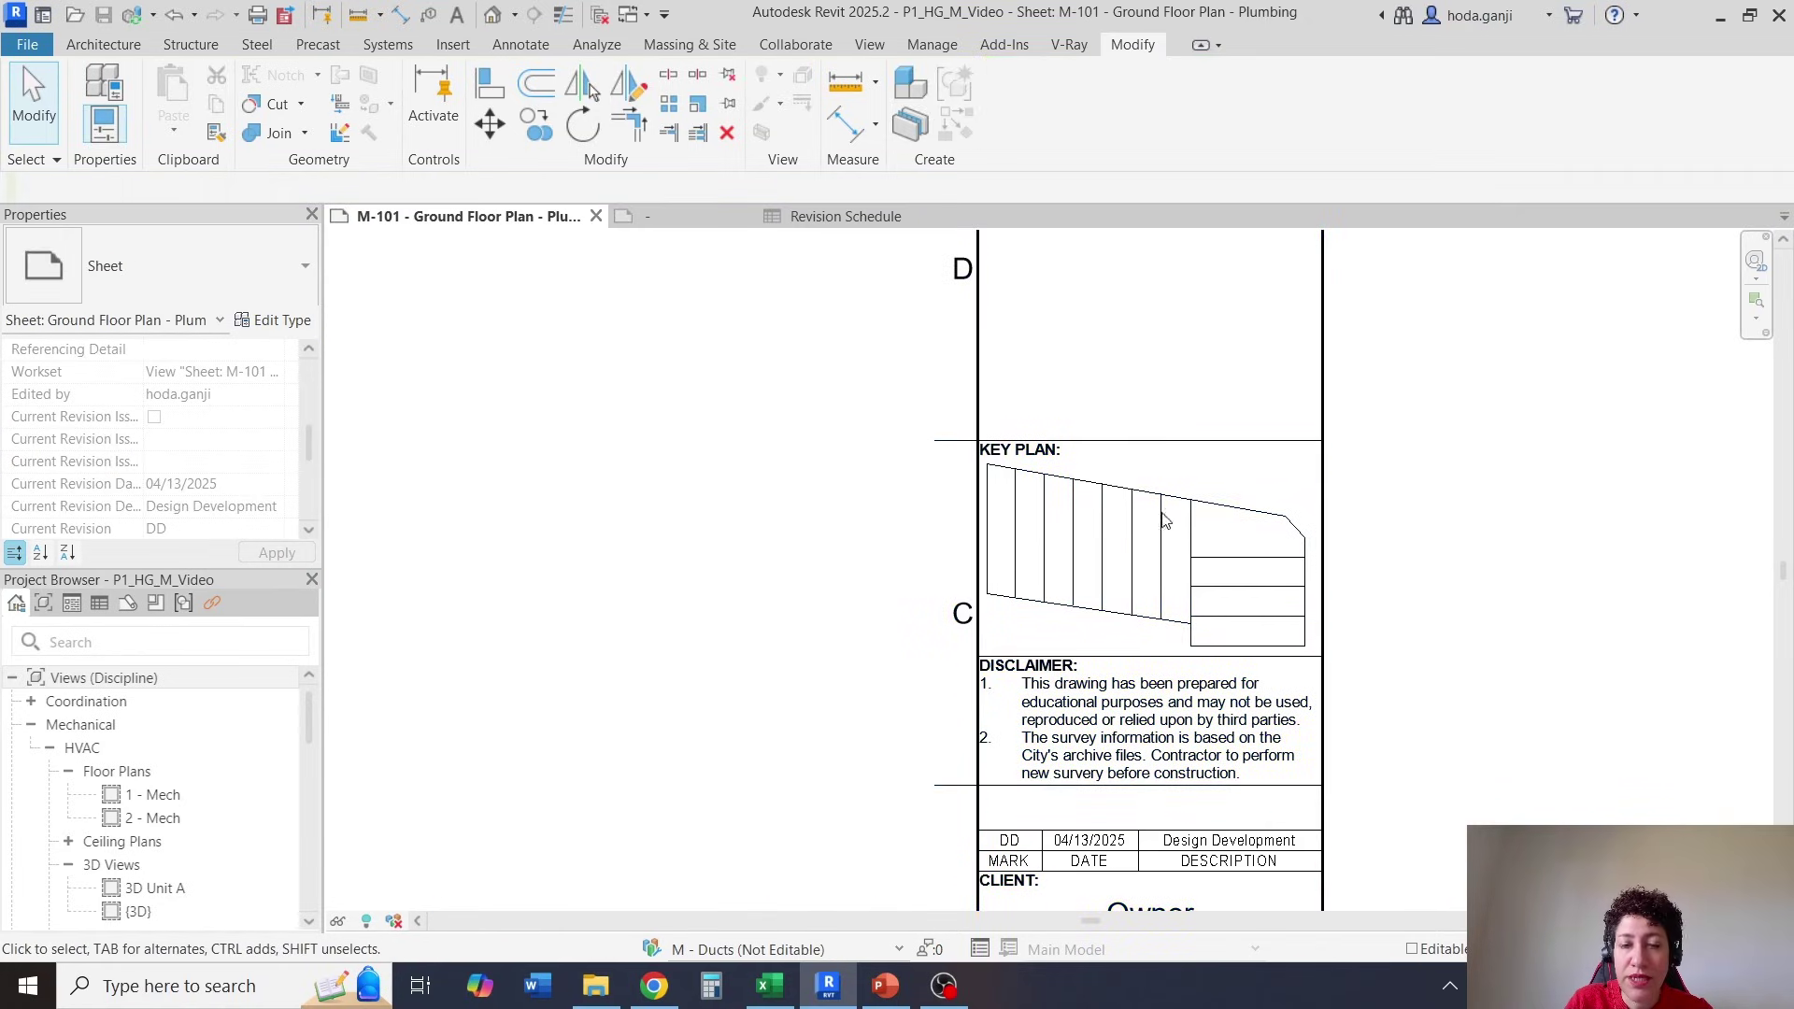
left_click(1105, 515)
left_click(154, 463)
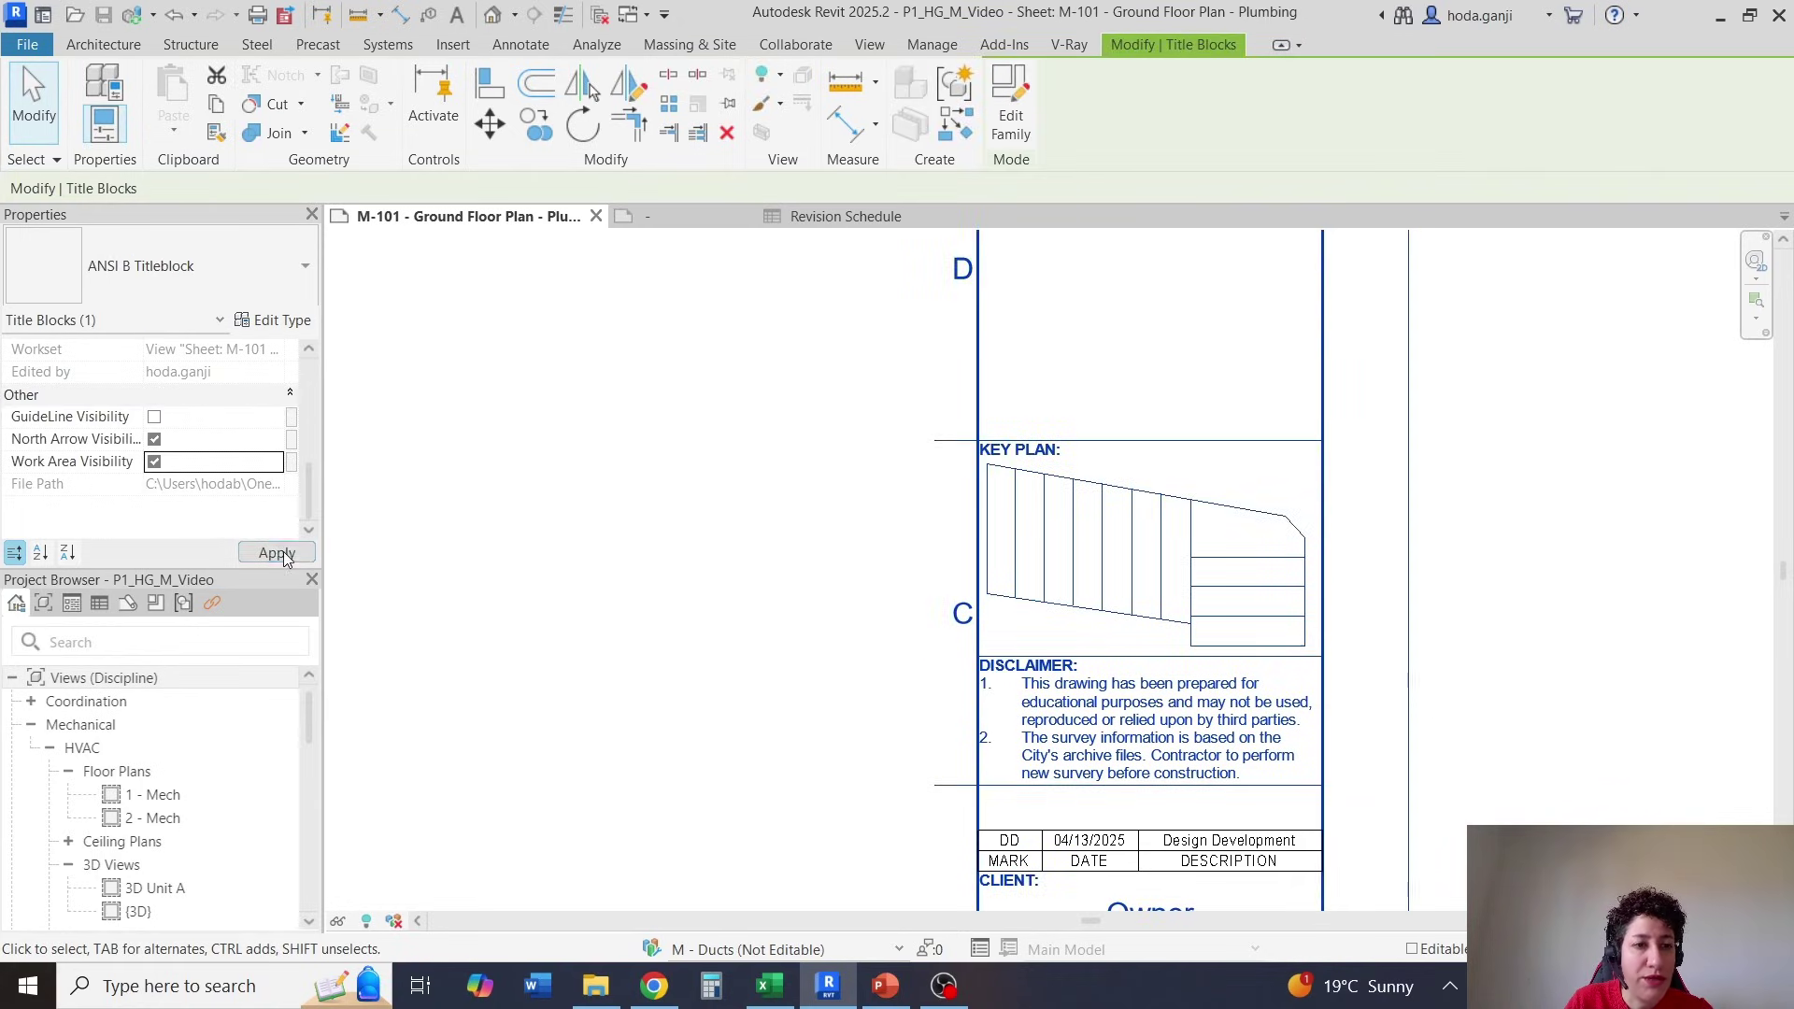
left_click(277, 553)
left_click(1517, 555)
scroll(1517, 555, "down", 2)
scroll(1517, 555, "down", 2)
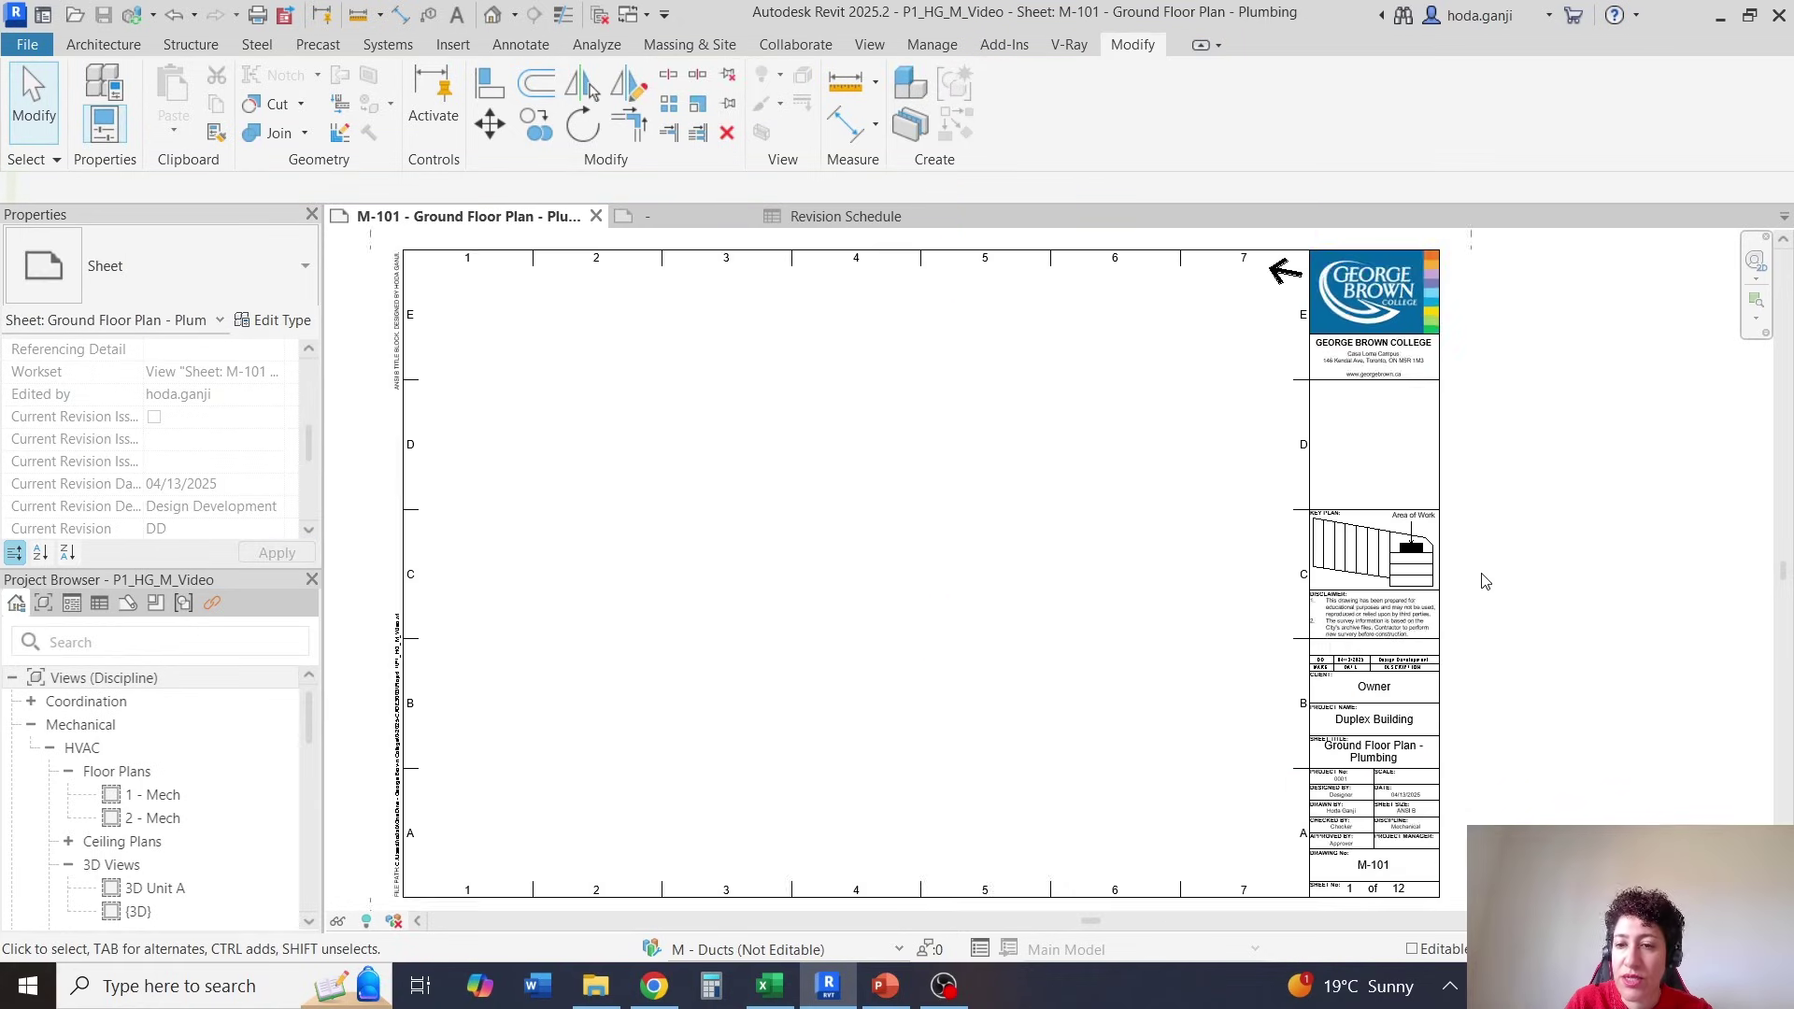
scroll(1520, 591, "up", 2)
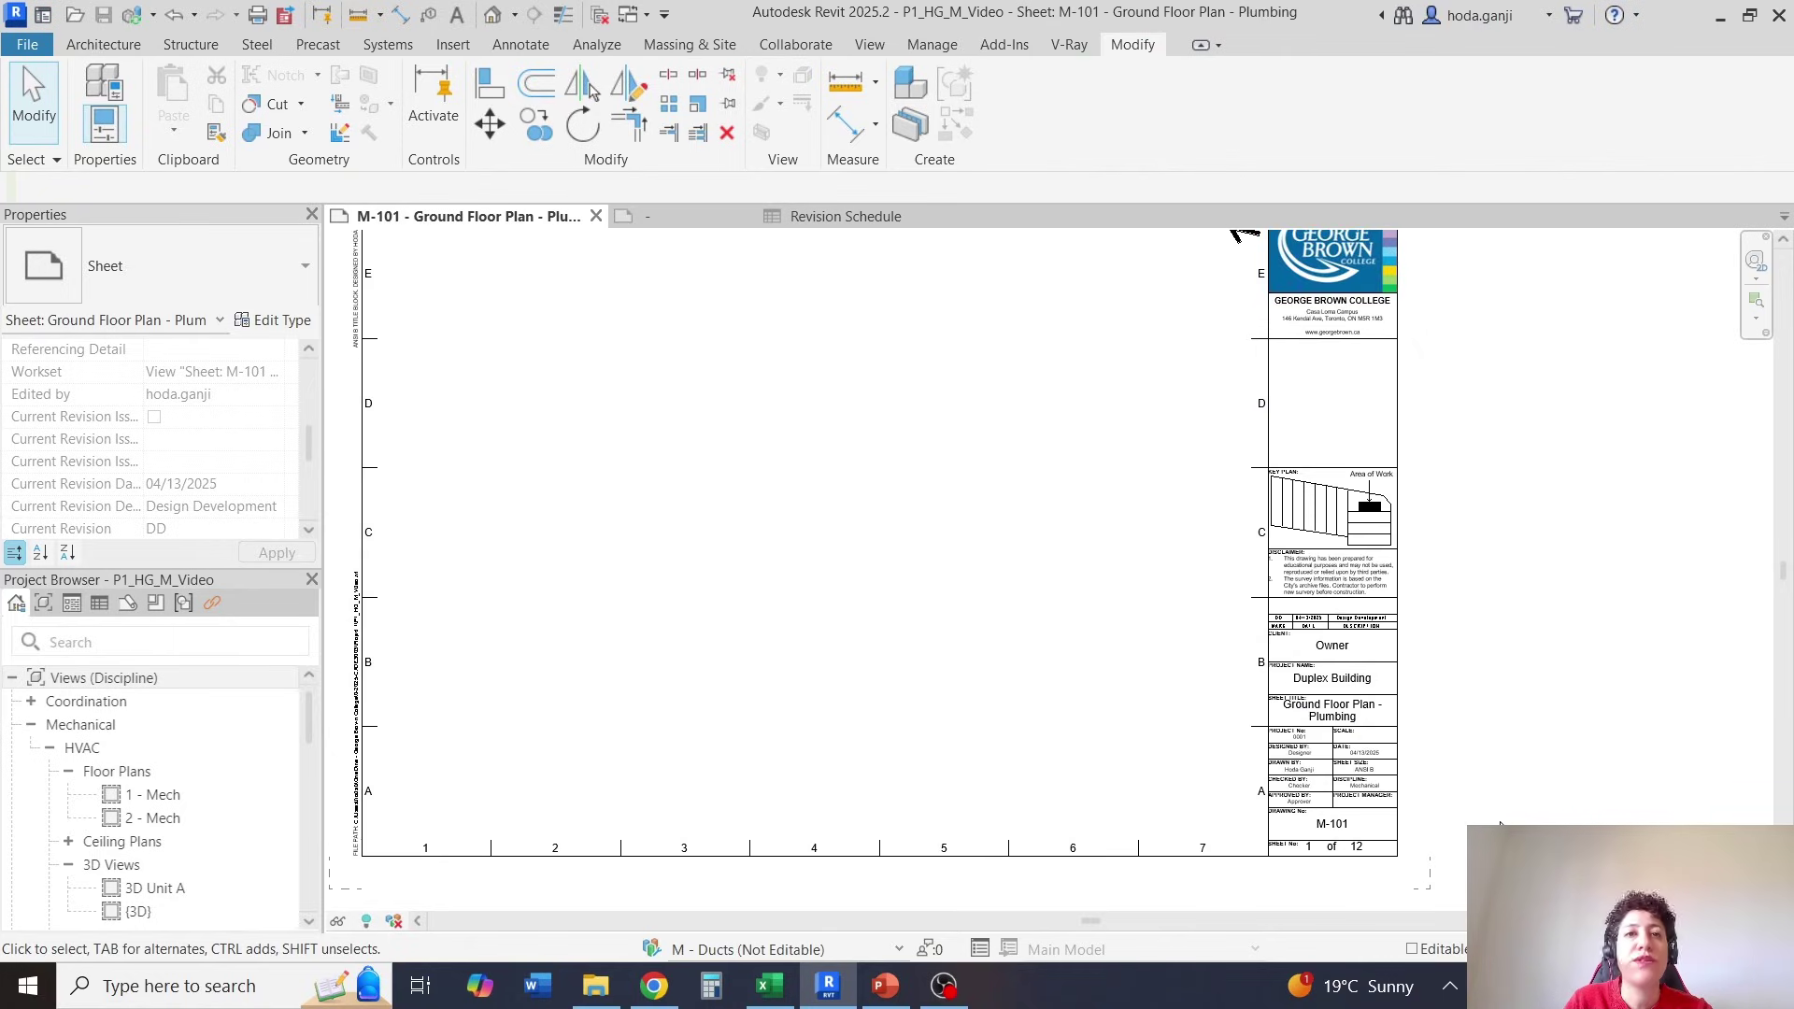
scroll(1500, 824, "down", 1)
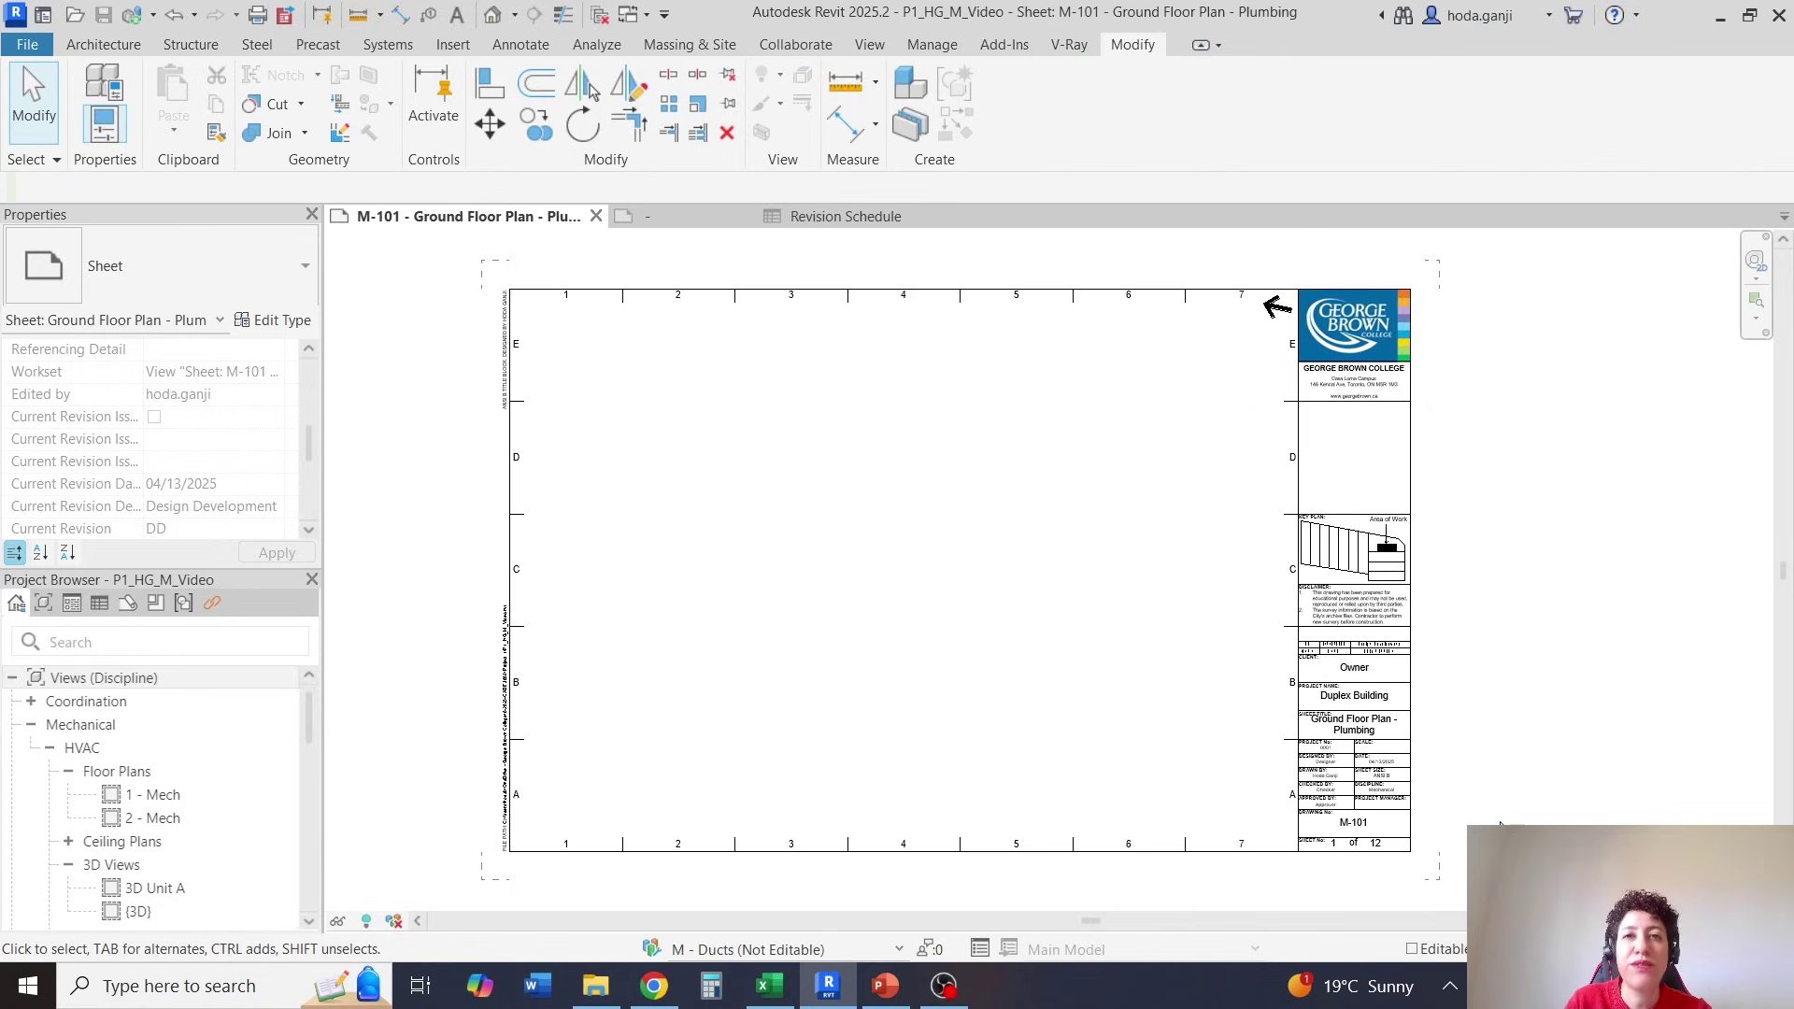